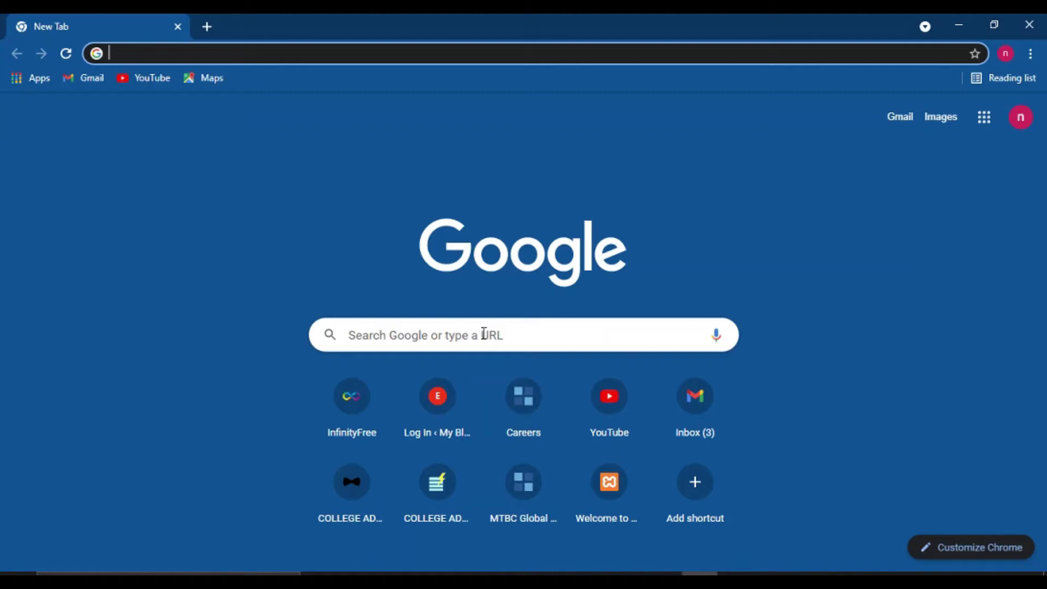
- Search for infinityfree.net from the Google box on Chrome's new tab page
left_click(370, 336)
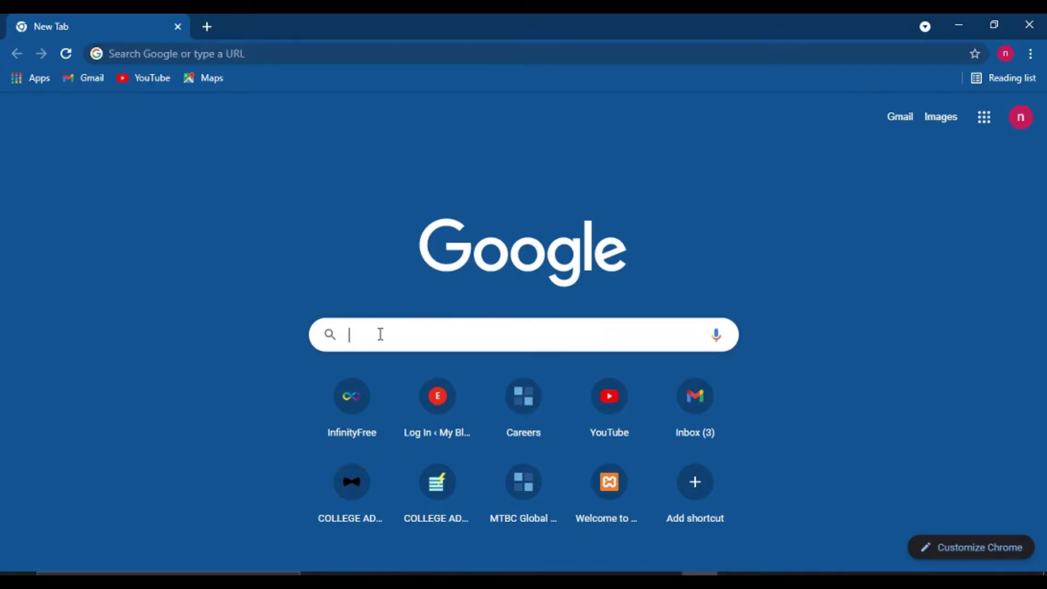
type("in")
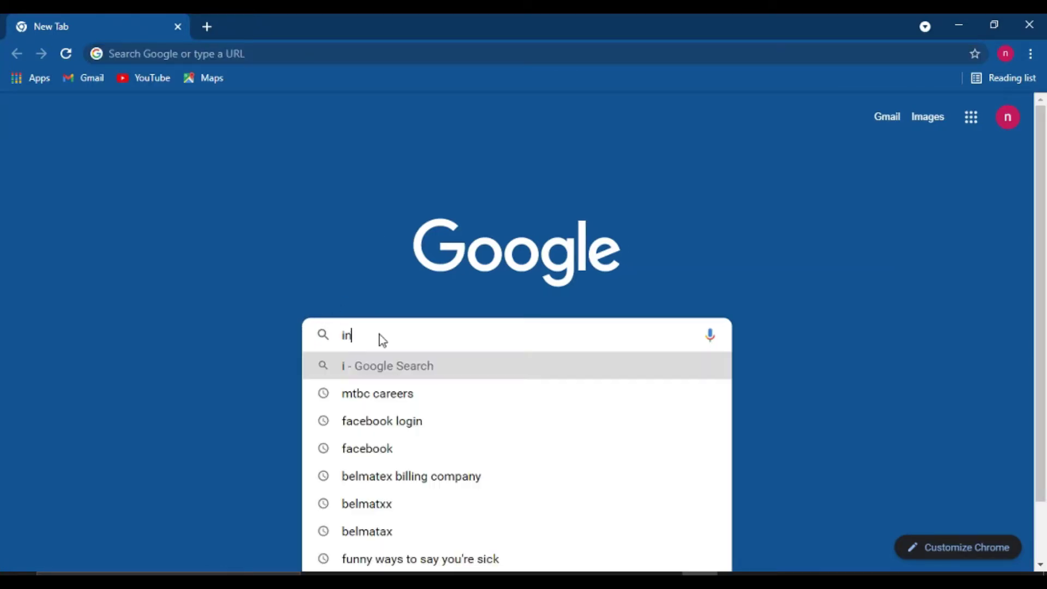
type("f")
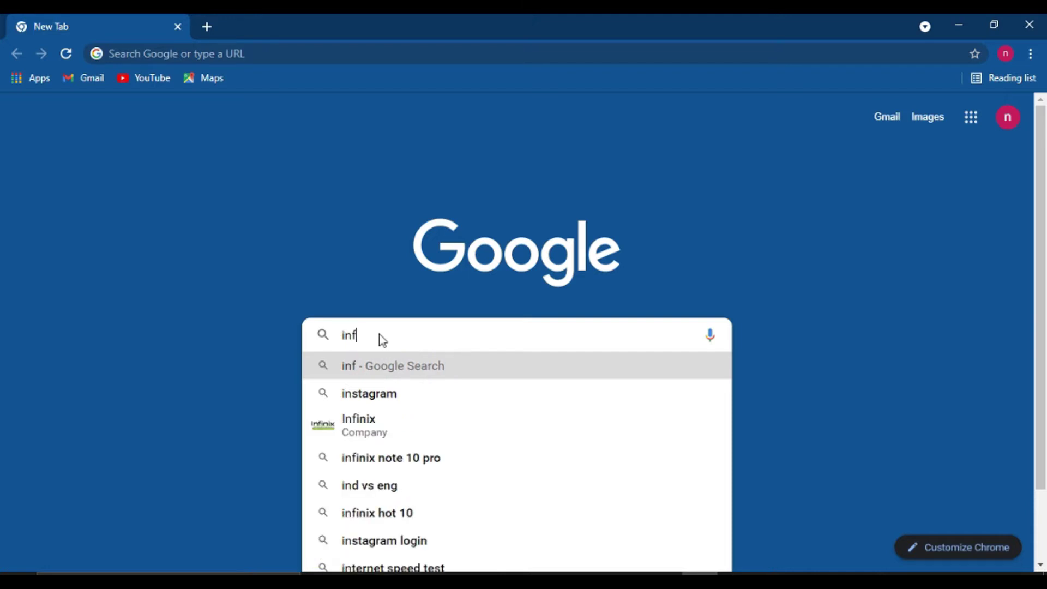
type("init")
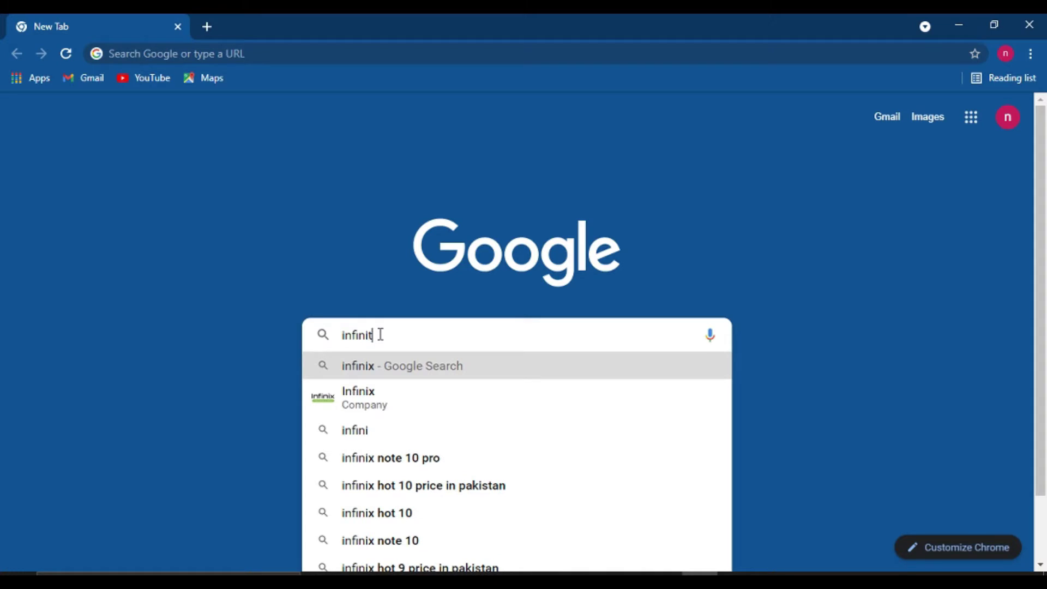
type("yfre")
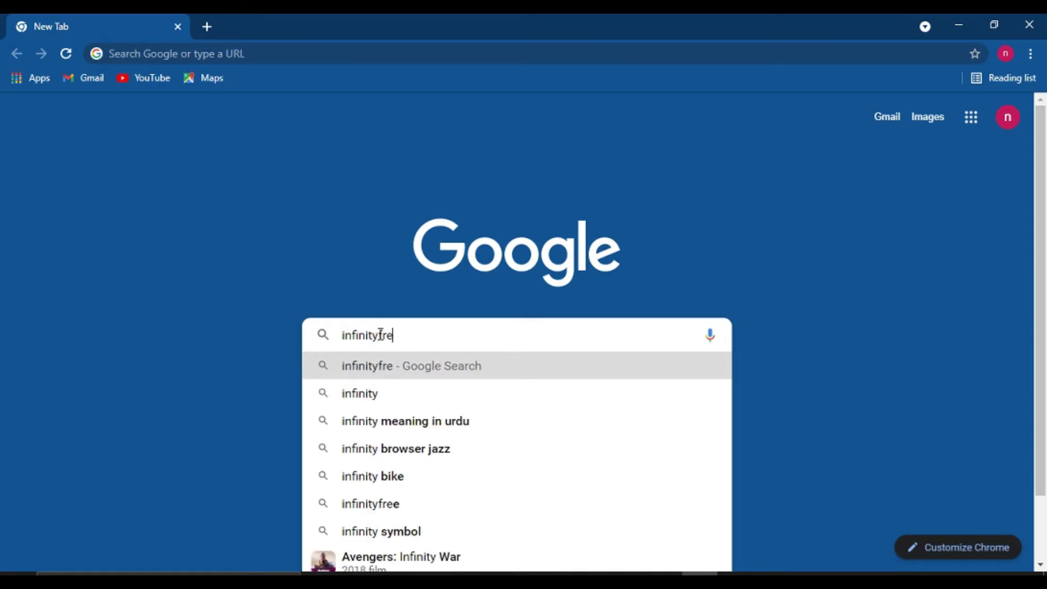
type("e")
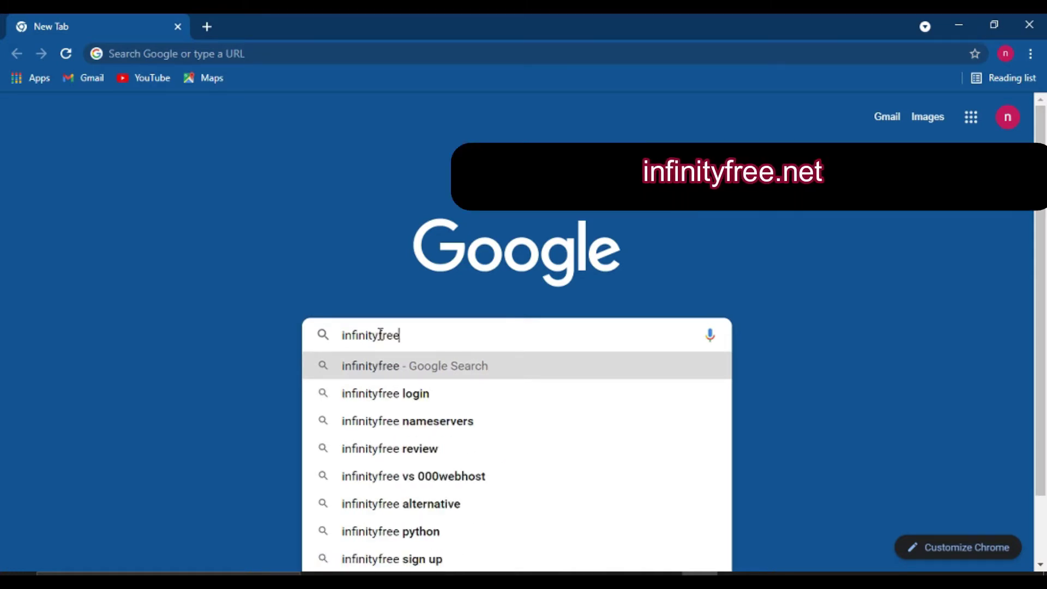
type(".net")
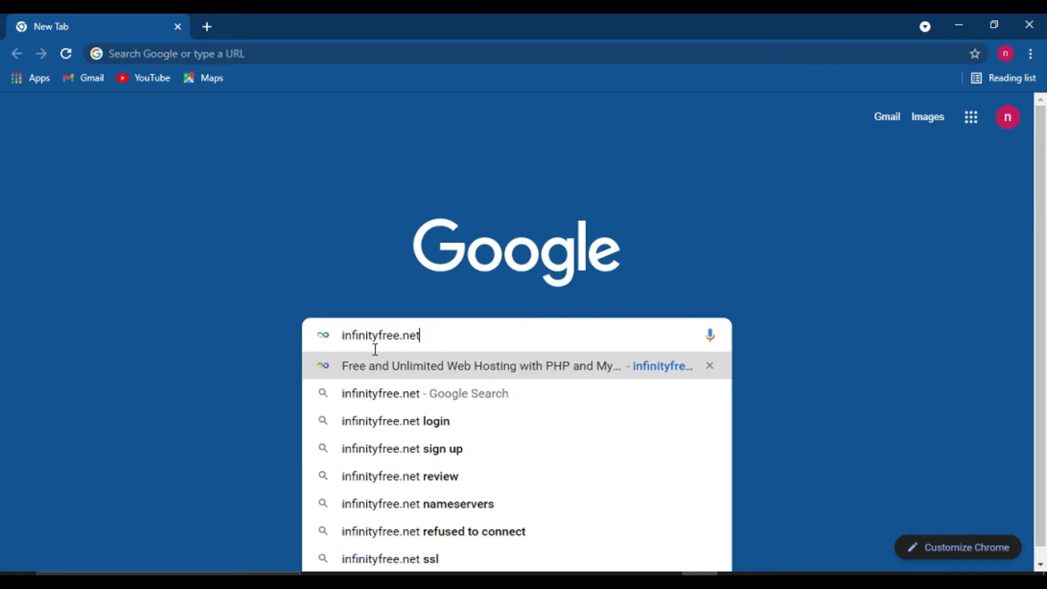
key("Return")
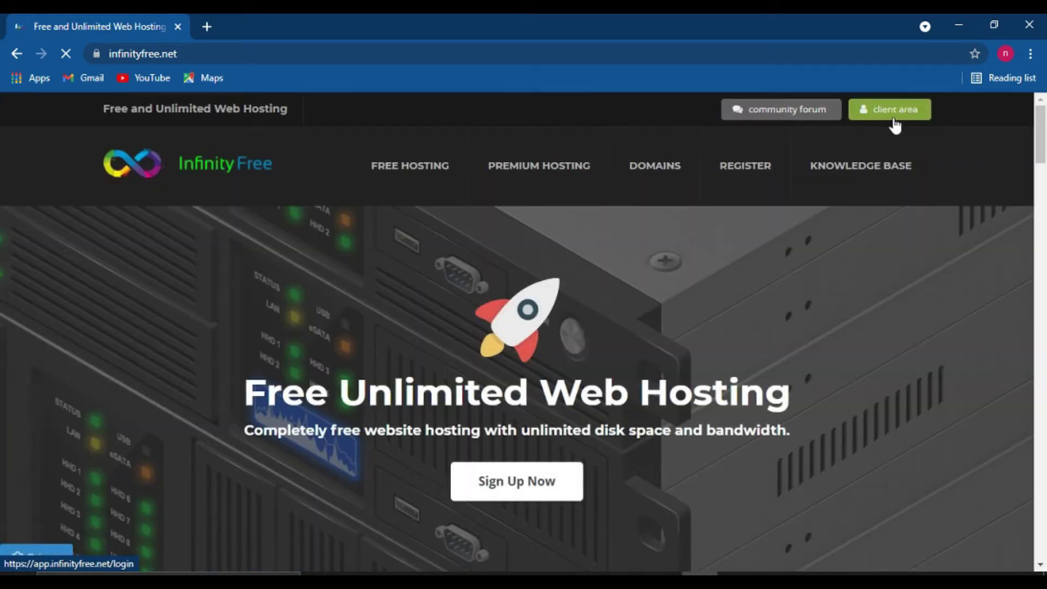
- Sign in to the InfinityFree client area with the account e-mail and password
left_click(898, 113)
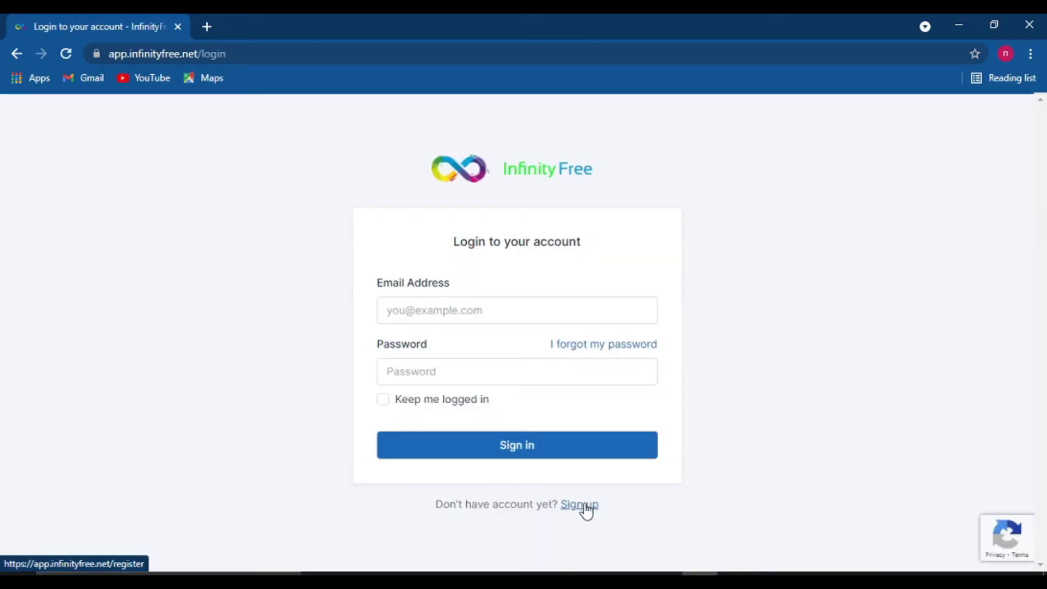
left_click(416, 306)
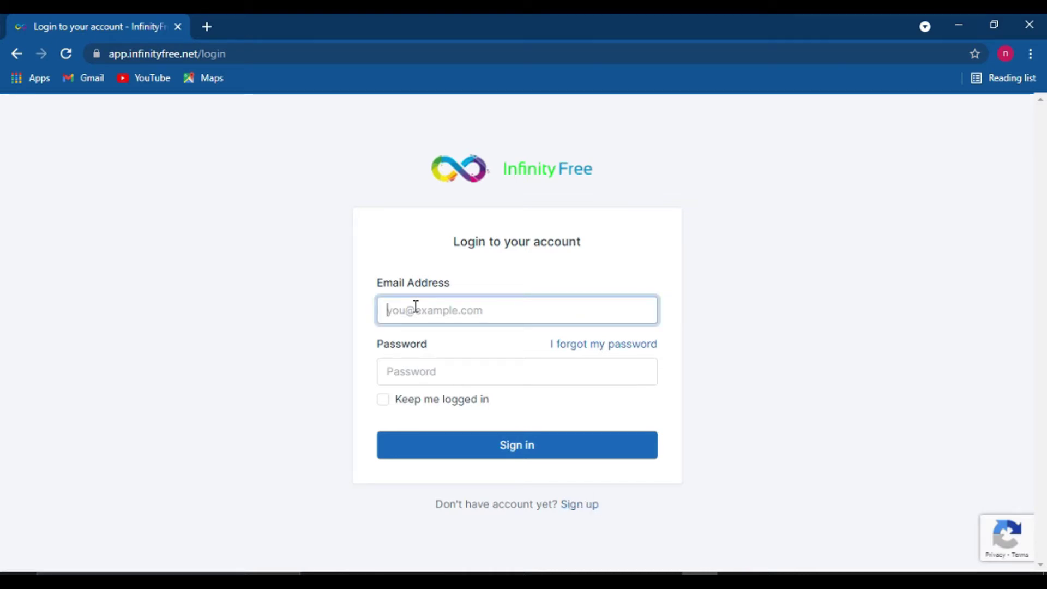
left_click(439, 378)
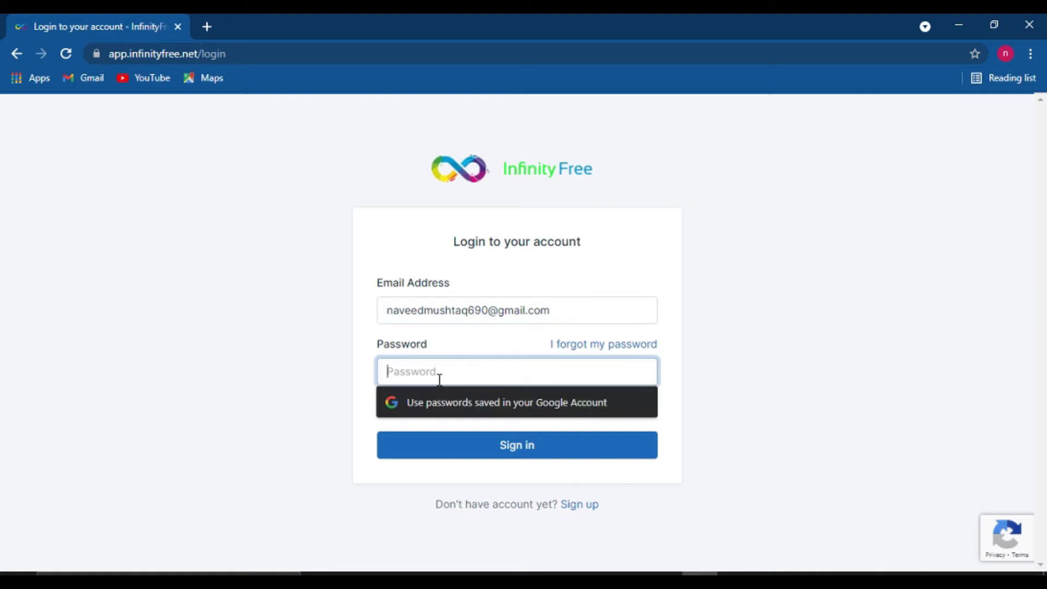
type("•••••••")
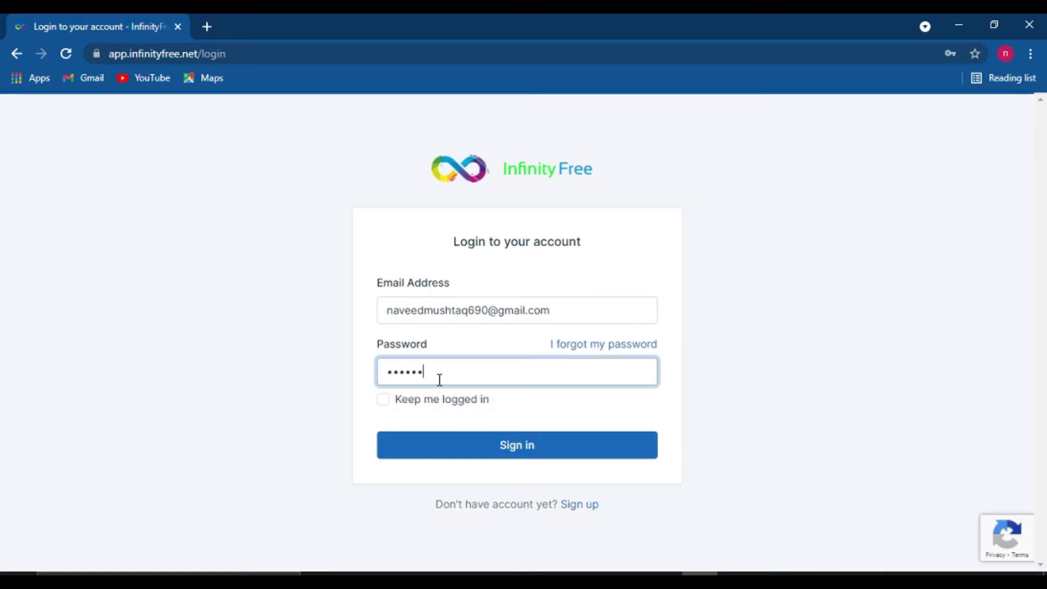
left_click(511, 445)
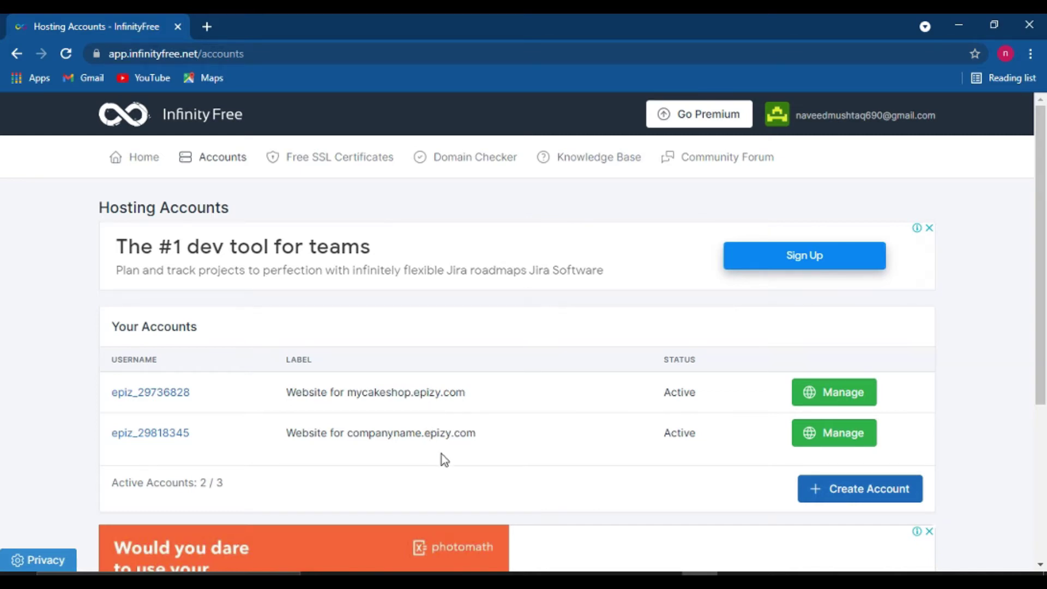
- Start a new hosting account and choose the .epizy.com domain extension
scroll(441, 458, "down", 1)
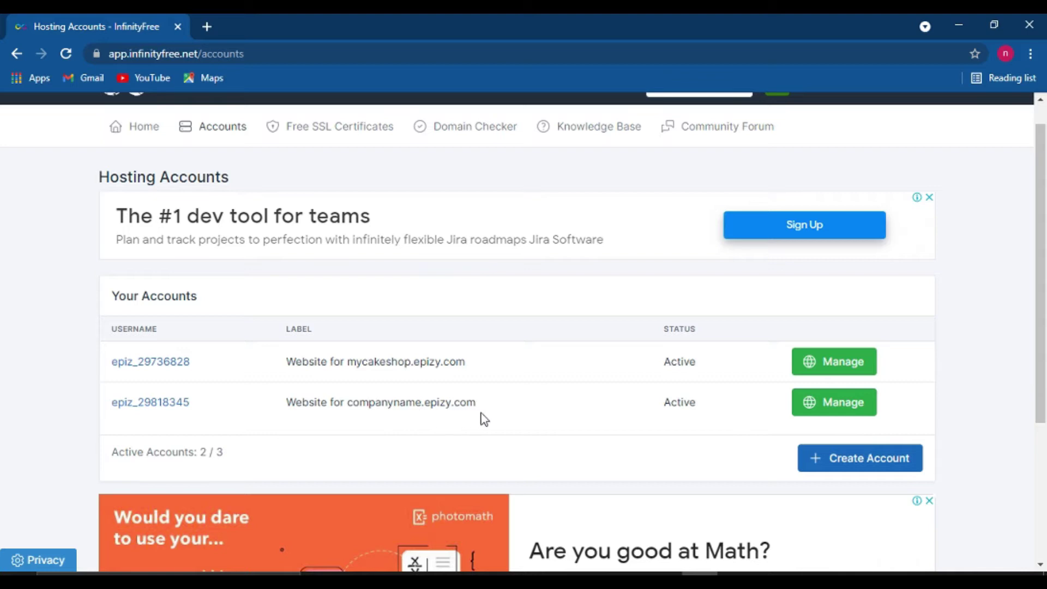
left_click(842, 468)
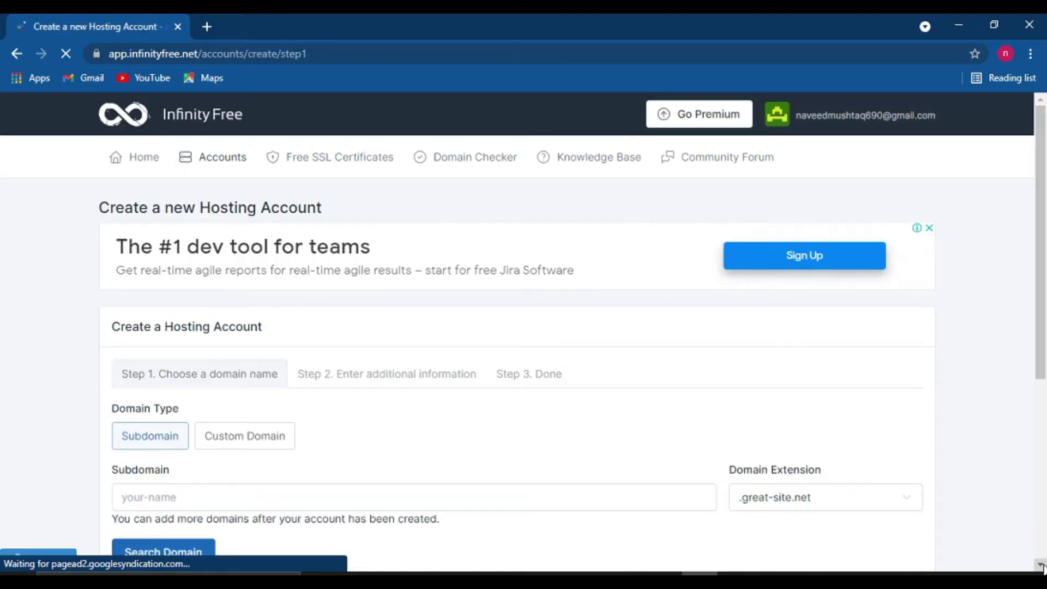
scroll(837, 425, "down", 2)
left_click(804, 407)
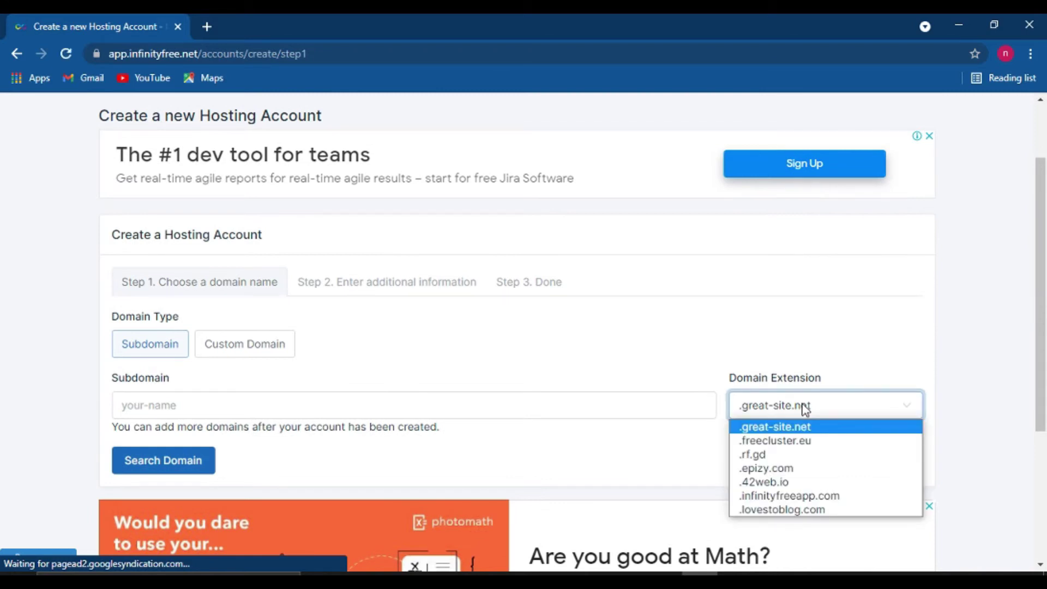
left_click(780, 468)
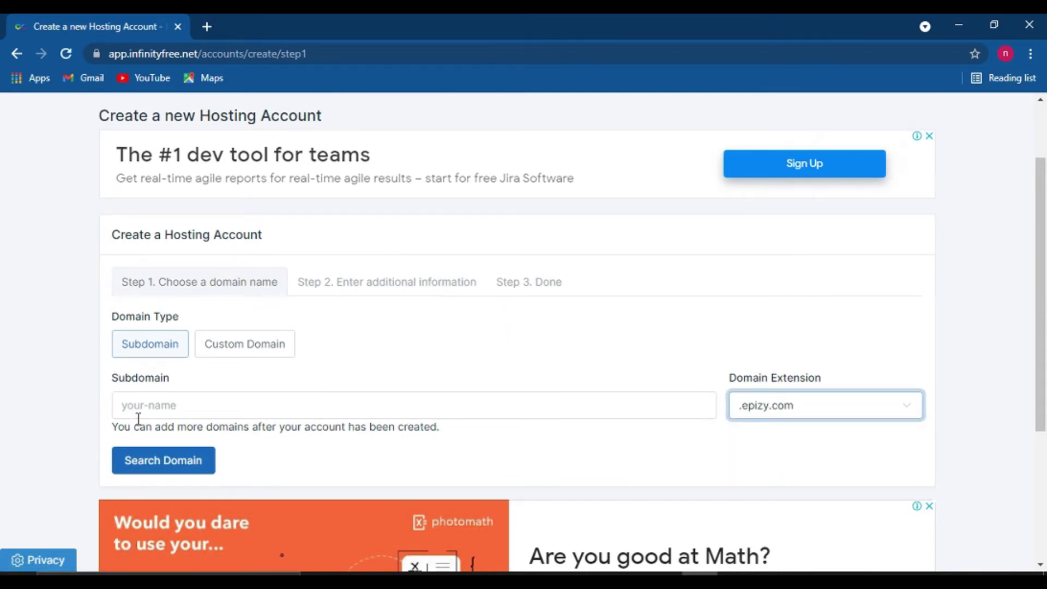
- Enter subdomain Madutech and check whether madutech.epizy.com is available
left_click(143, 404)
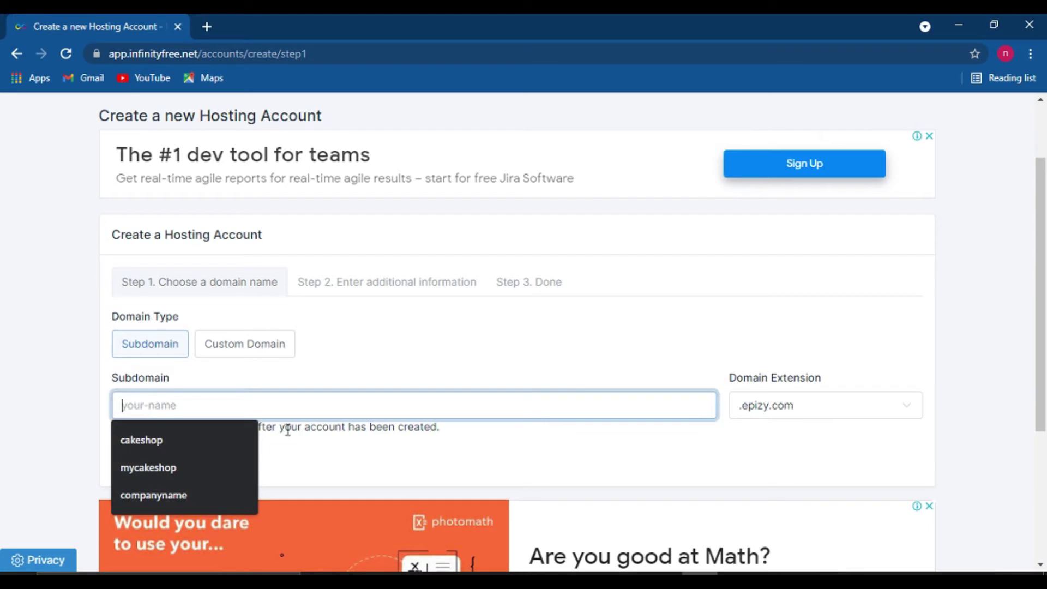
left_click(300, 453)
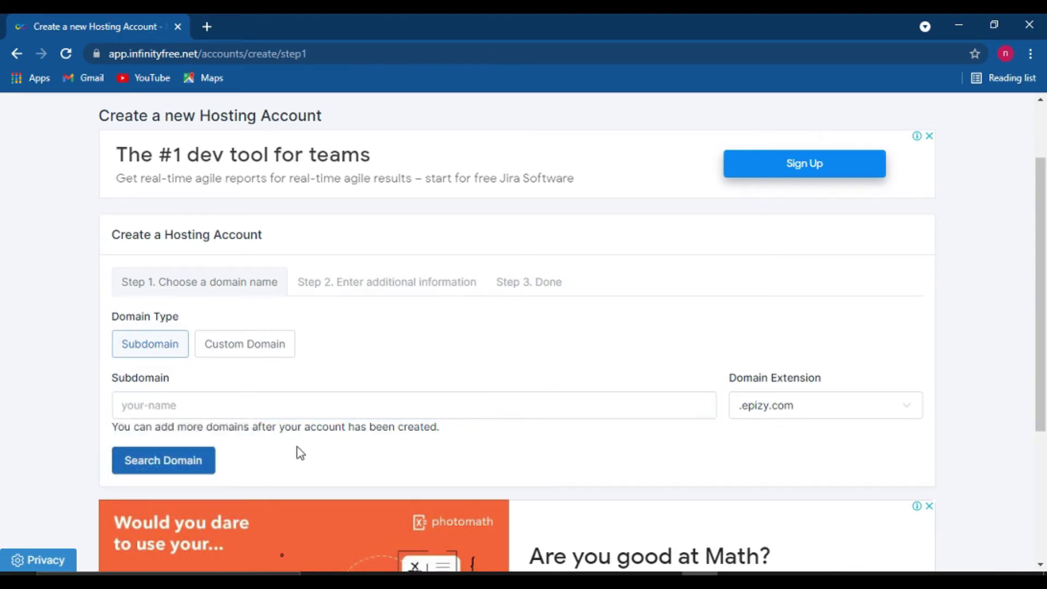
left_click(141, 406)
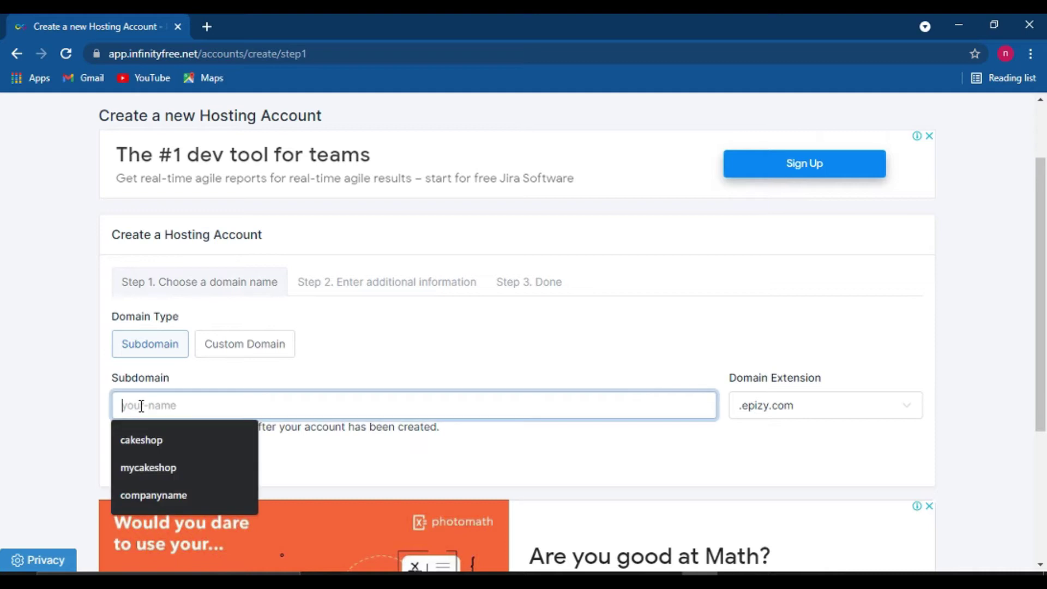
type("T")
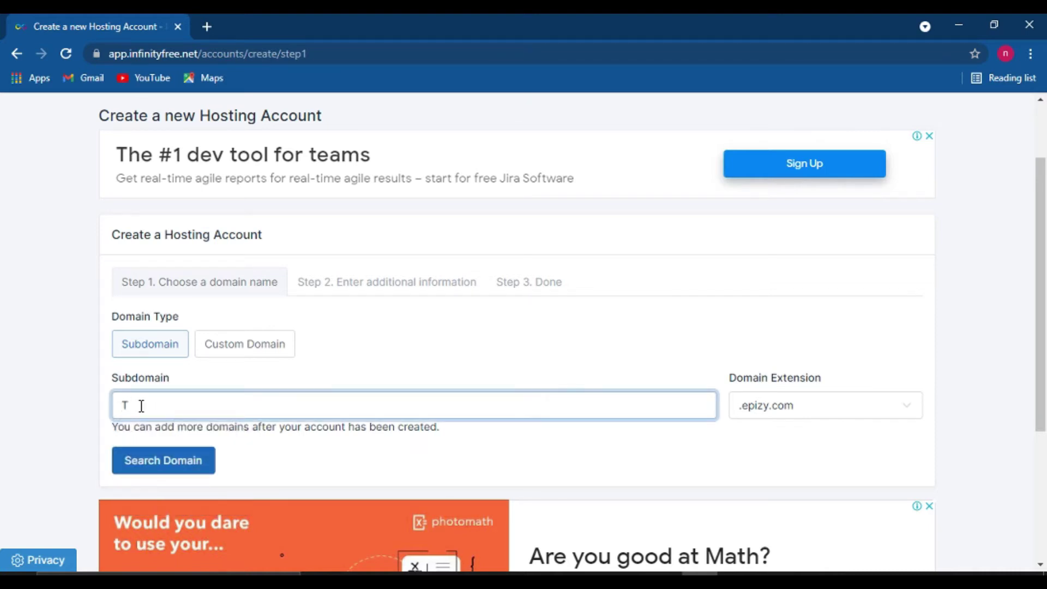
type("h")
key("BackSpace")
type("Magu")
type("tech")
left_click(164, 468)
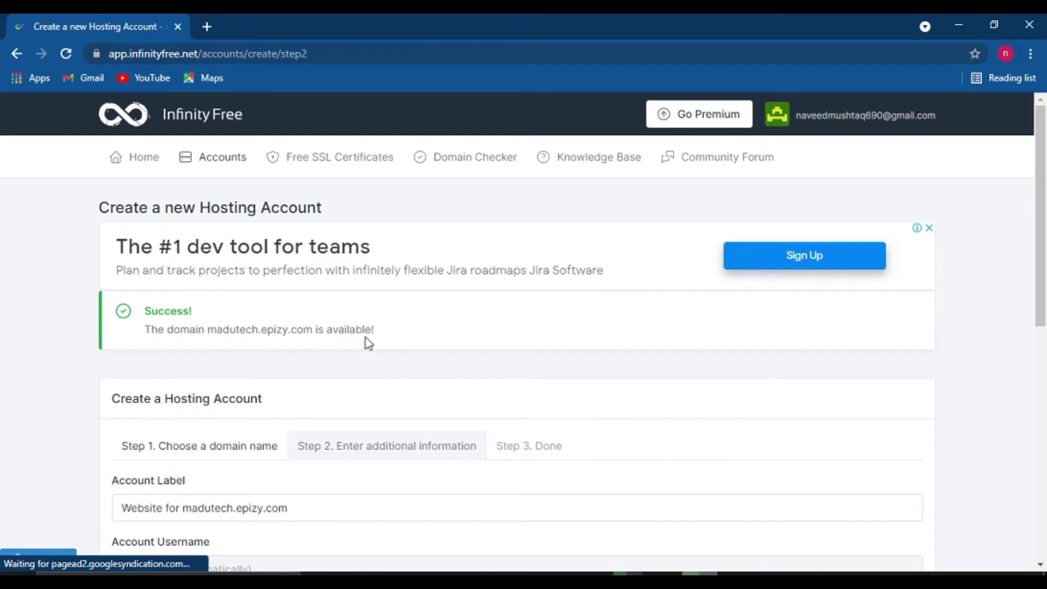
- Fill in the saved account password, pass the reCAPTCHA, and create the hosting account
left_click(1040, 565)
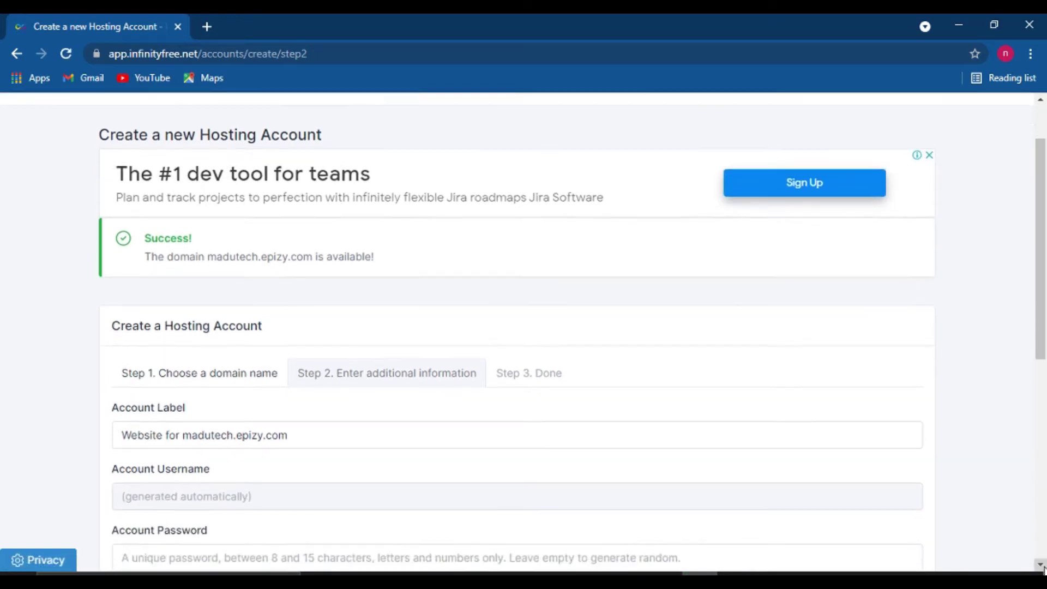
scroll(1040, 565, "down", 3)
left_click(156, 416)
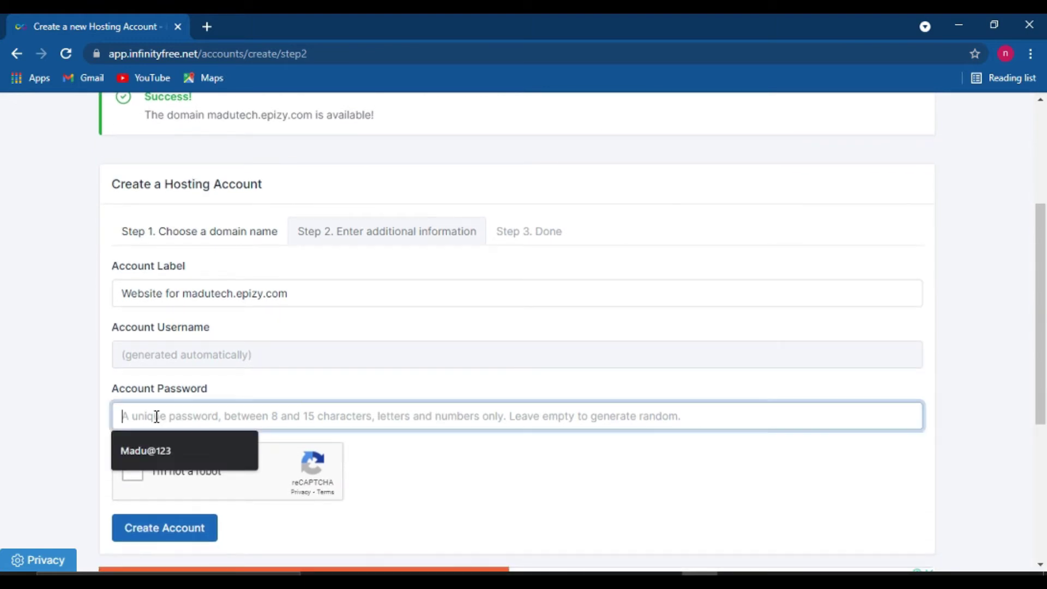
left_click(160, 446)
left_click(139, 472)
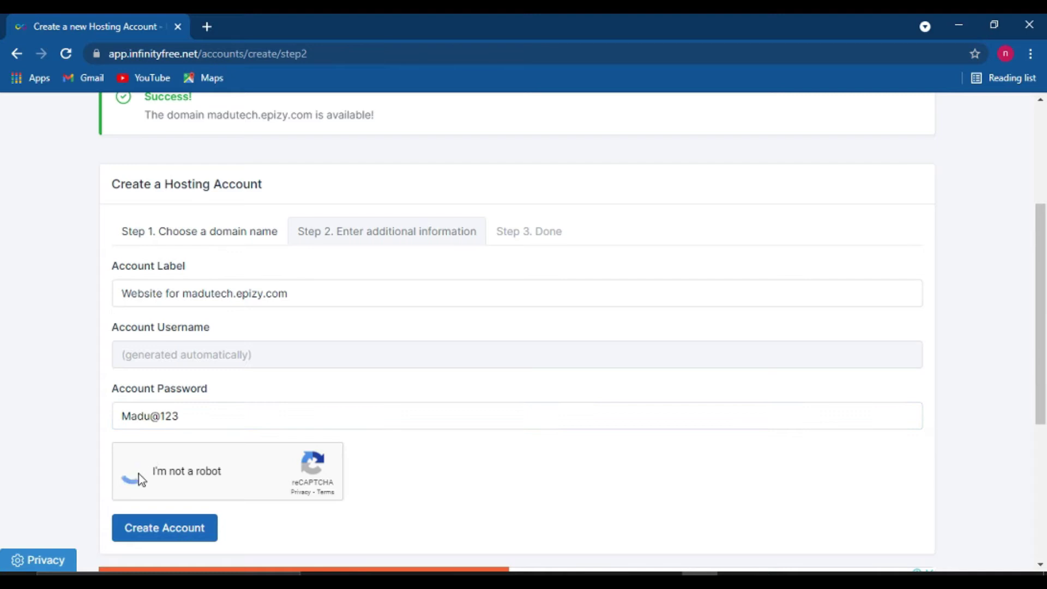
left_click(159, 535)
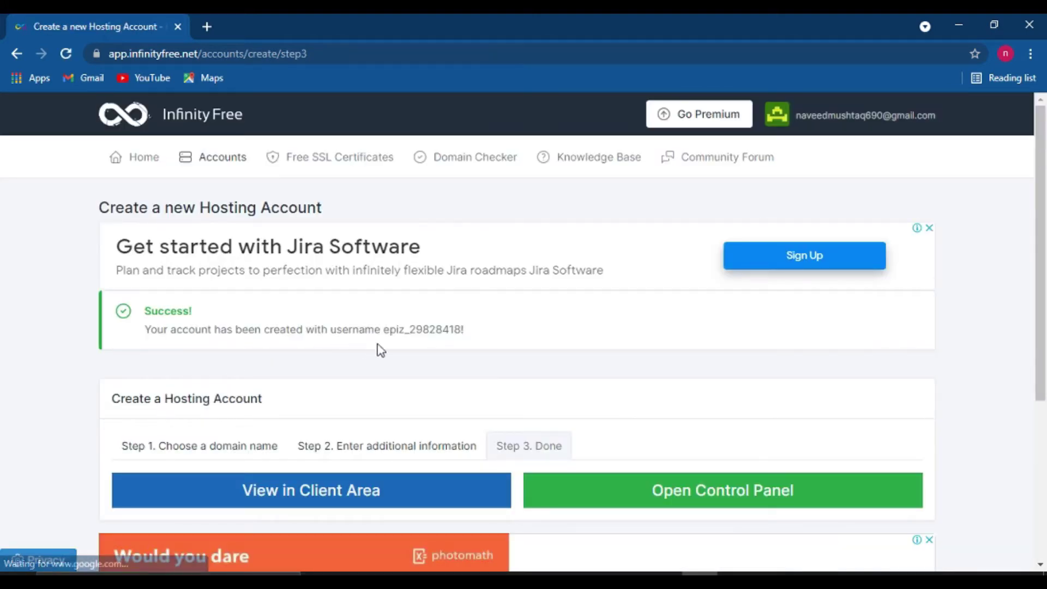
- View the new madutech.epizy.com account in the client area
scroll(438, 347, "down", 1)
scroll(435, 352, "down", 3)
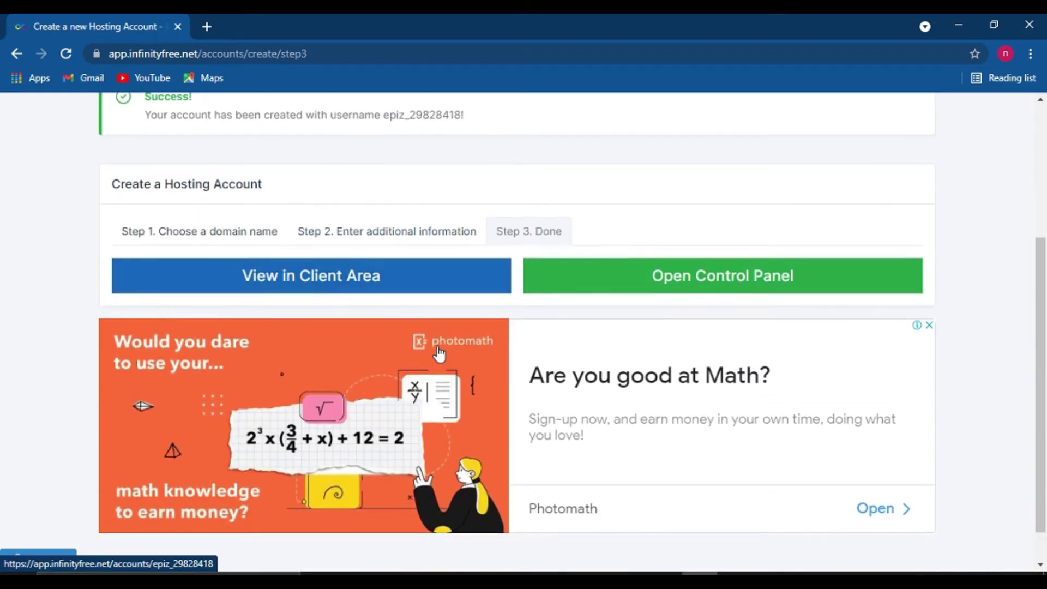
left_click(339, 279)
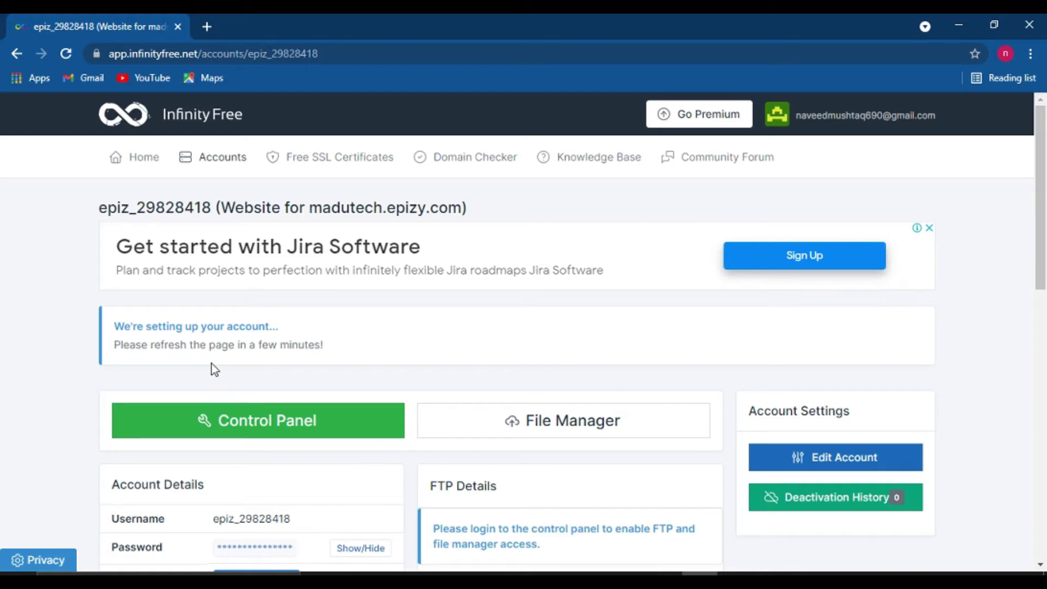
- Open madutech.epizy.com in a new tab, view it, then return to the account page's control panel
scroll(211, 365, "down", 6)
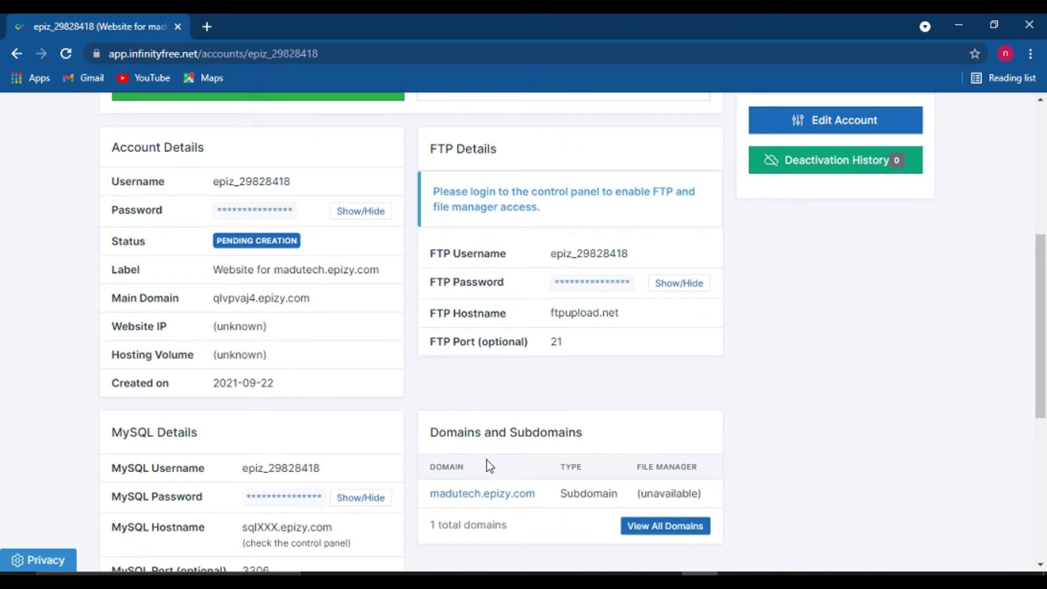
right_click(480, 496)
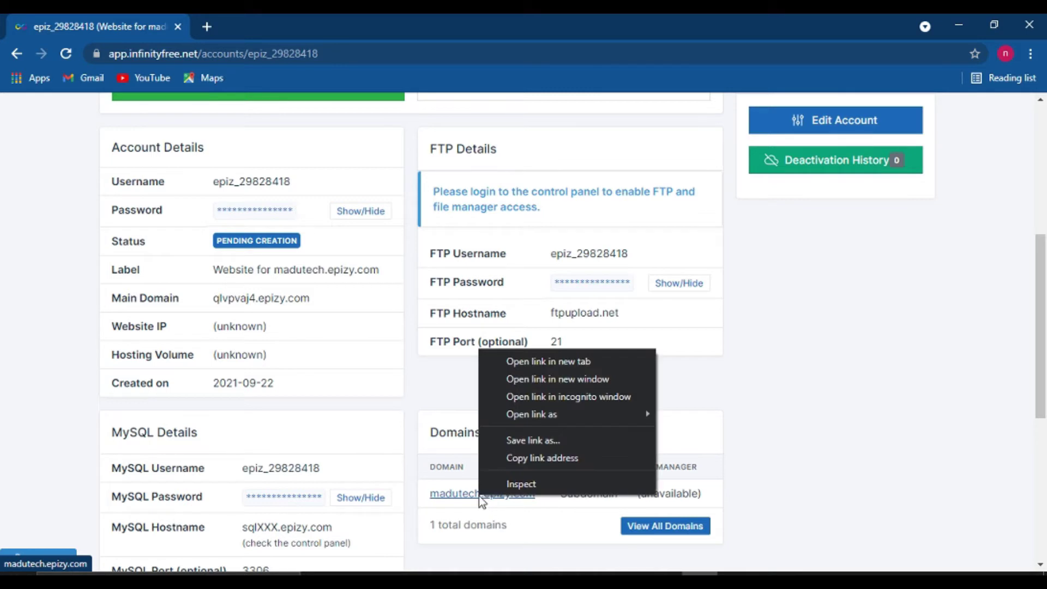
left_click(521, 361)
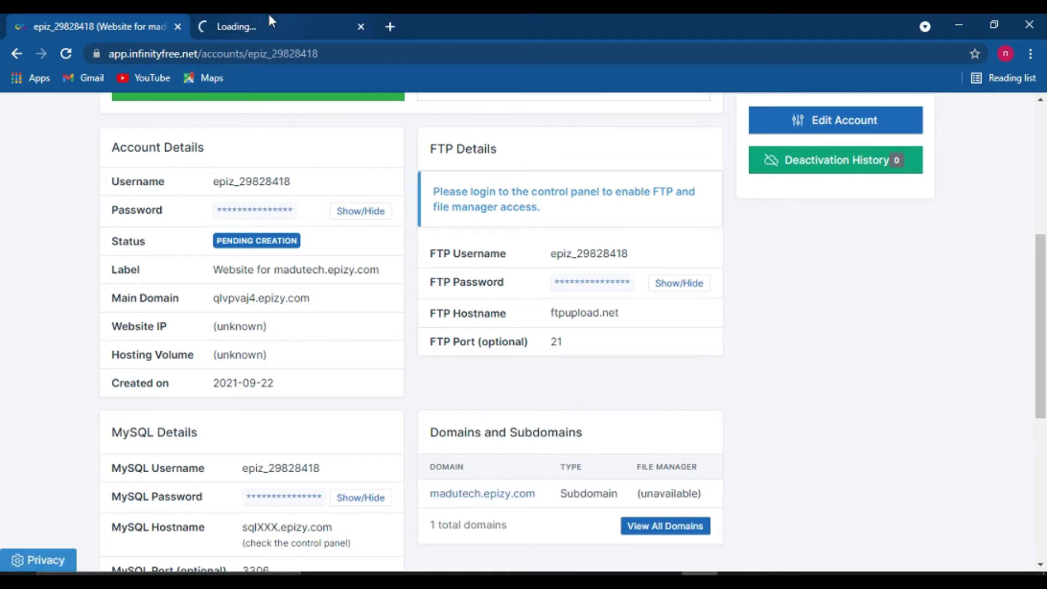
left_click(268, 23)
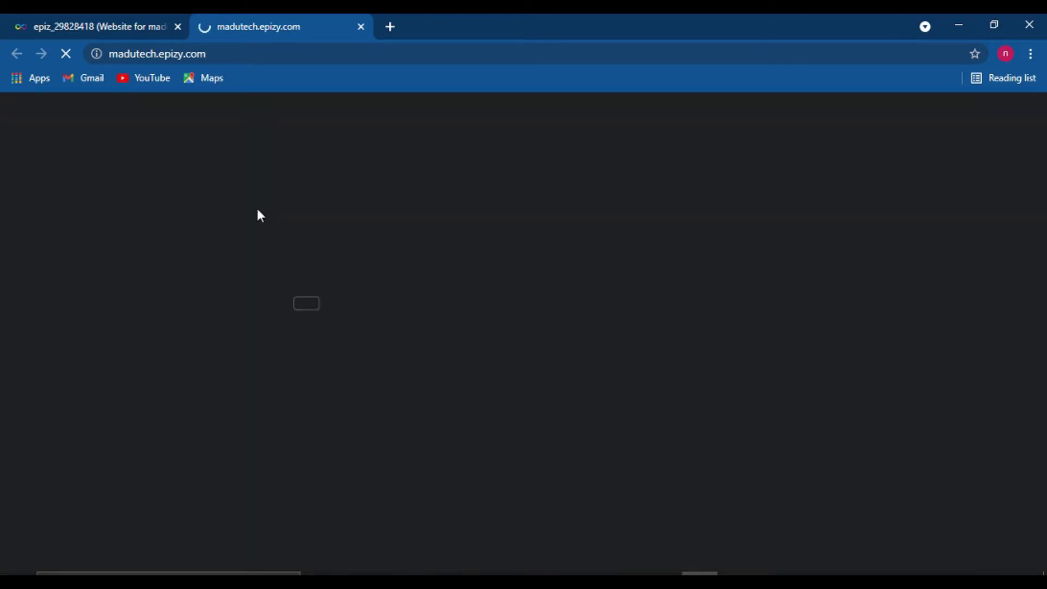
key("ctrl+shift+Tab")
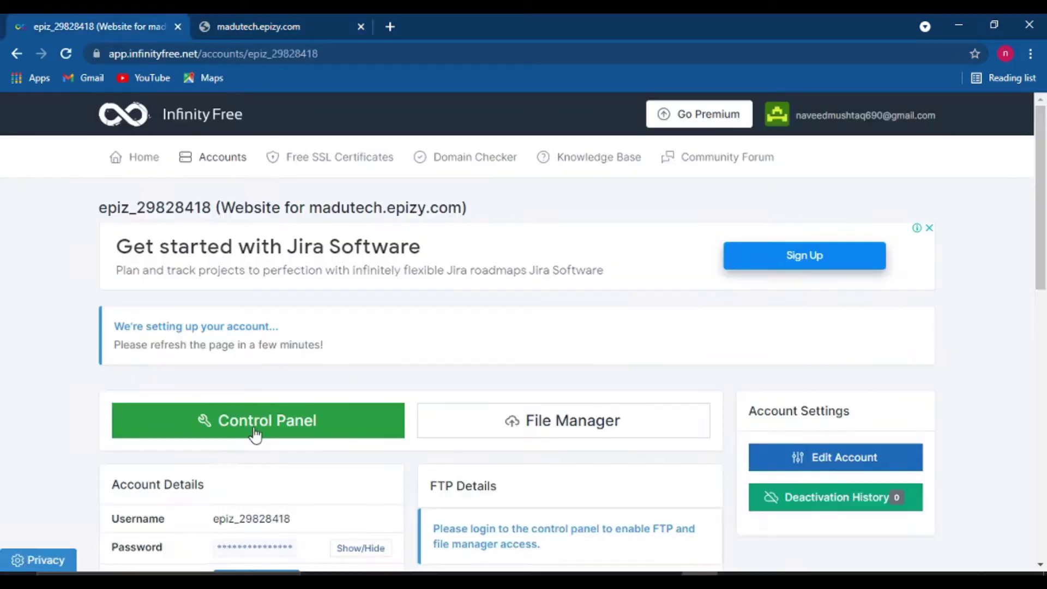
left_click(254, 435)
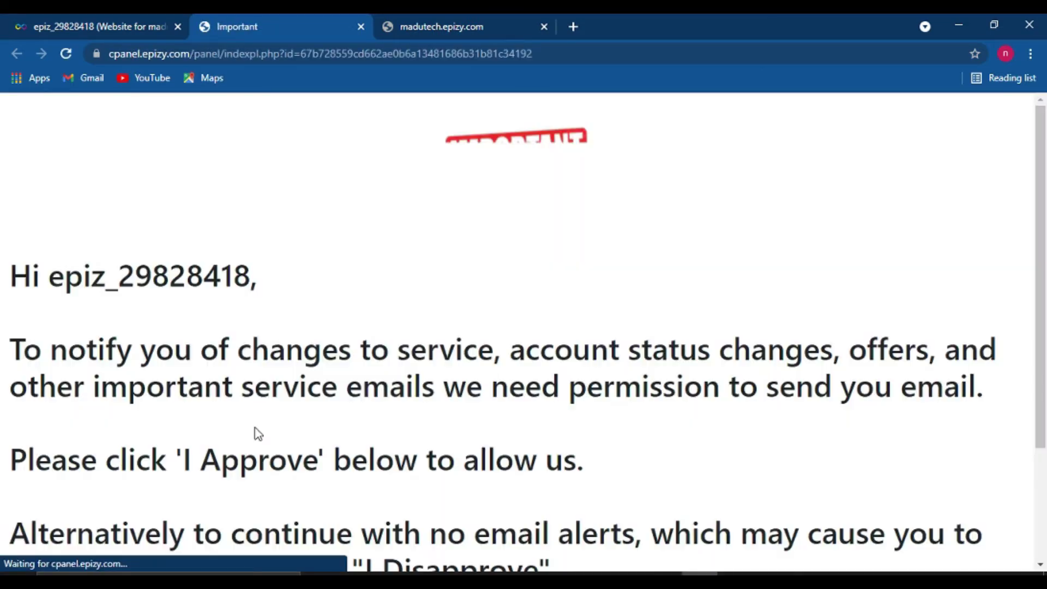
- Approve the service e-mails notice so the VistaPanel control panel loads
scroll(1043, 507, "down", 3)
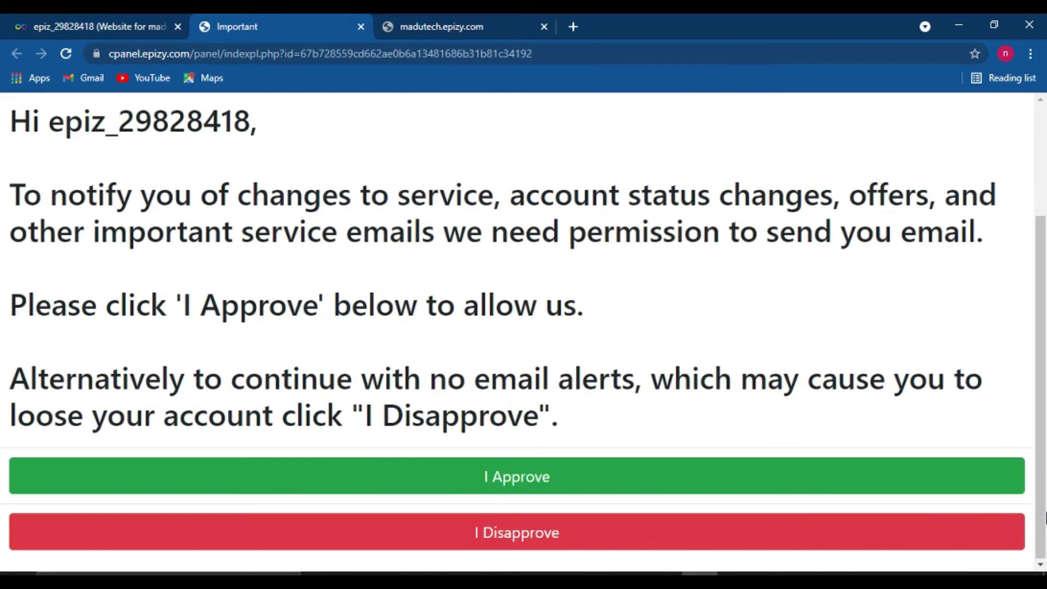
left_click(503, 478)
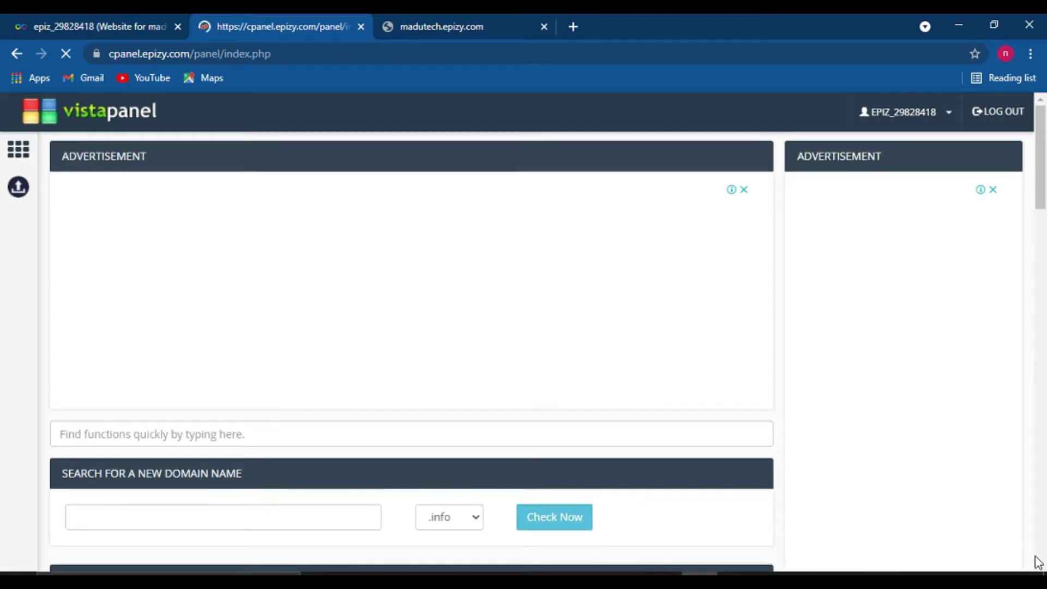
scroll(1041, 568, "down", 5)
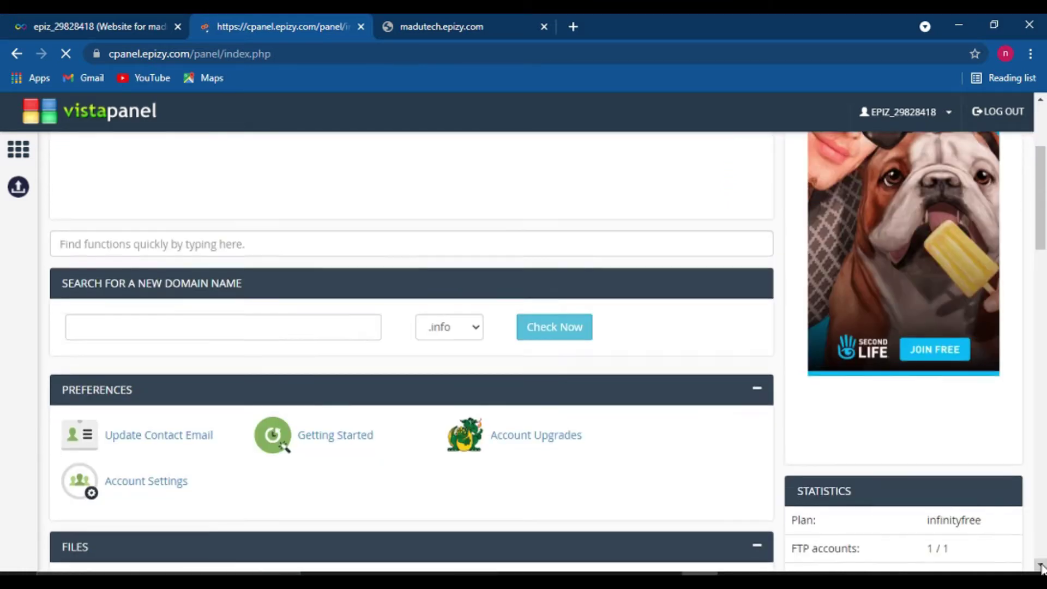
- Launch Softaculous Apps Installer from the Software section and close the madutech.epizy.com tab
scroll(1042, 568, "down", 7)
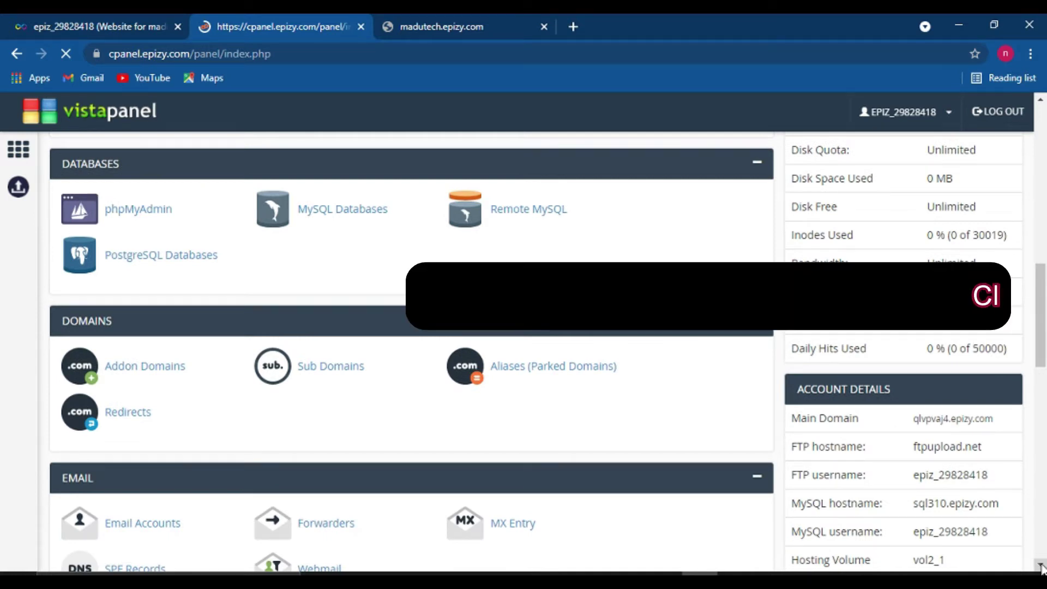
scroll(185, 337, "down", 10)
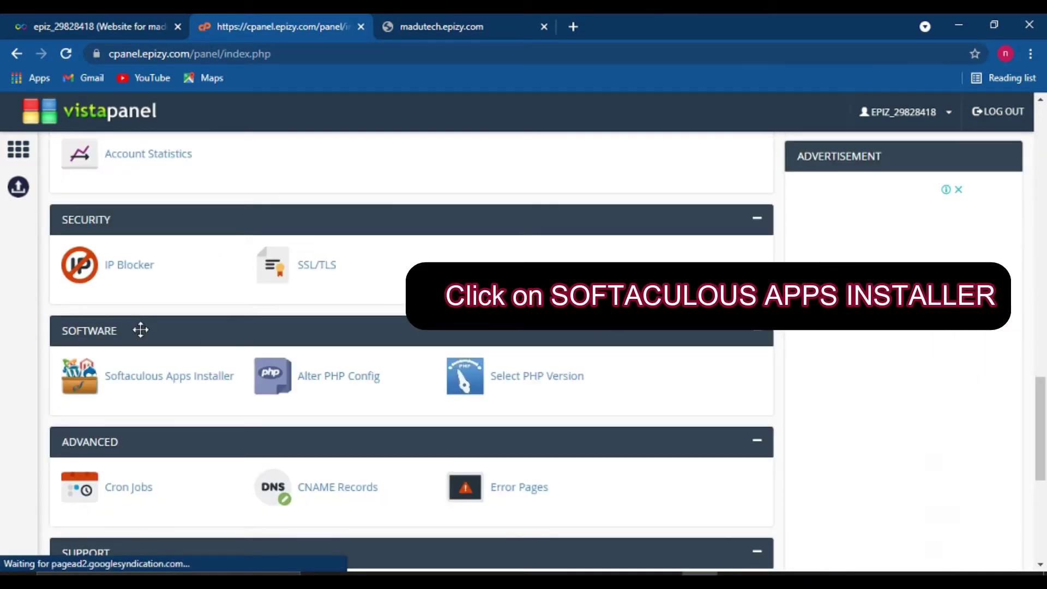
left_click(183, 387)
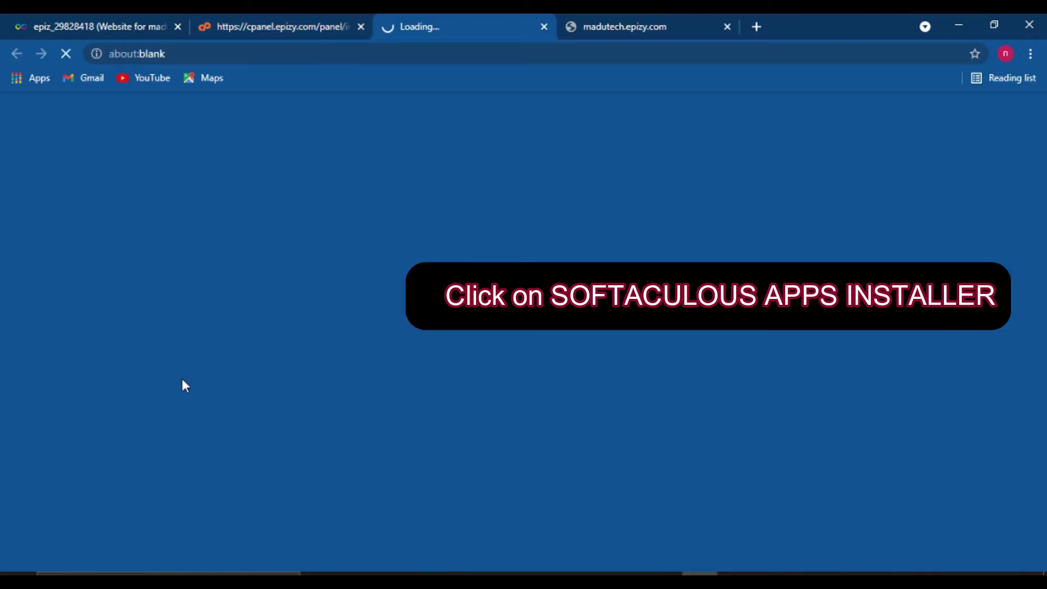
left_click(728, 27)
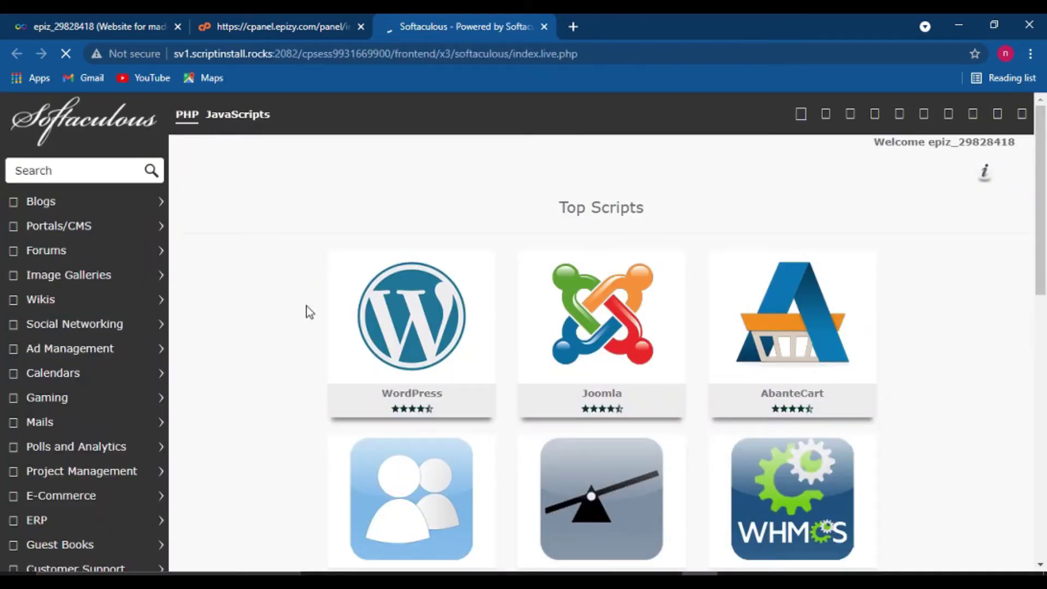
- Start a WordPress installation in Softaculous
mouse_move(432, 328)
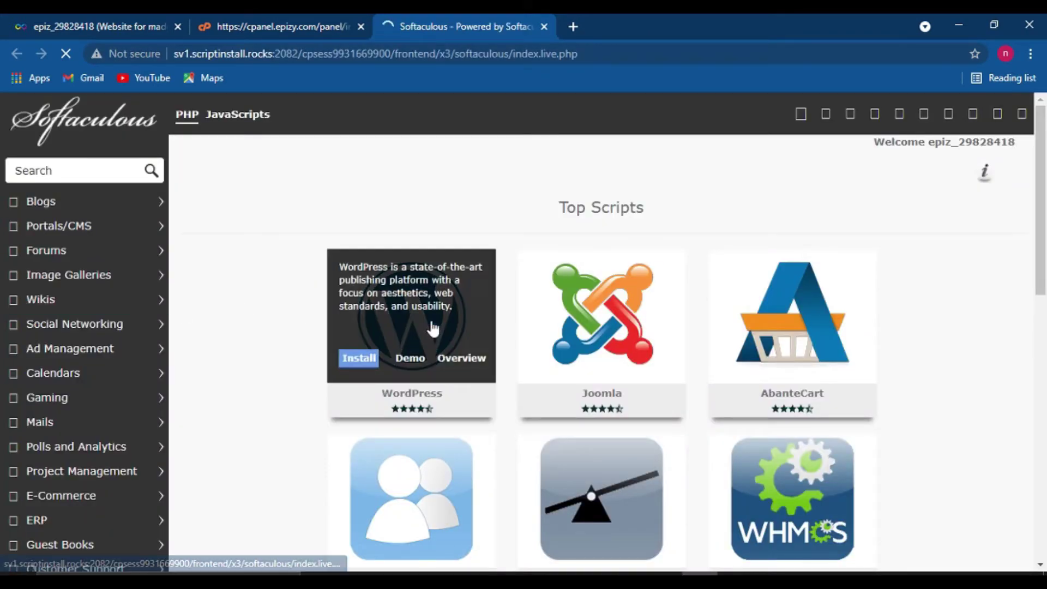
left_click(364, 362)
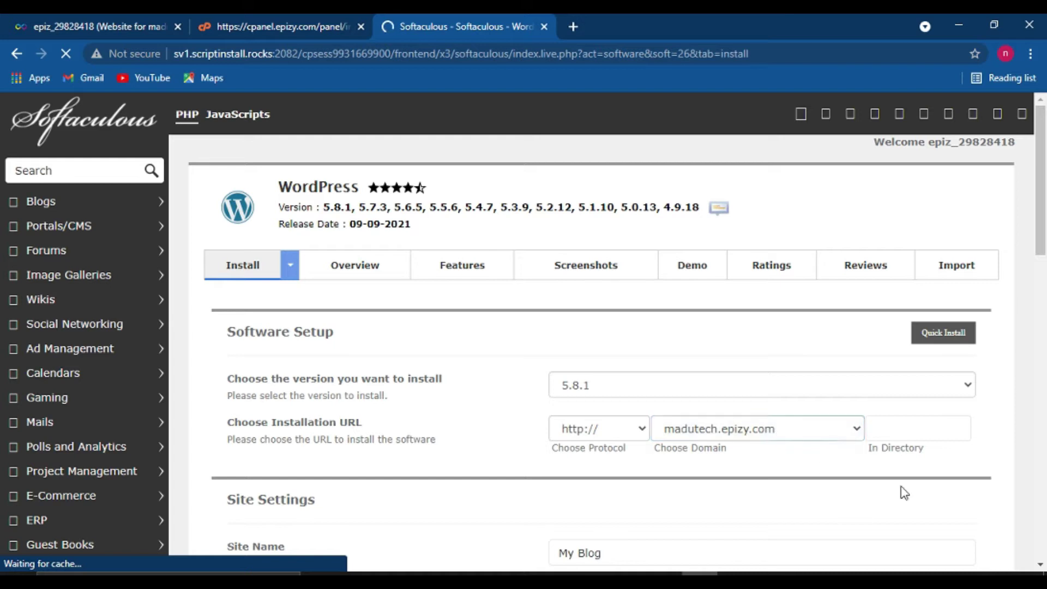
left_click(1041, 566)
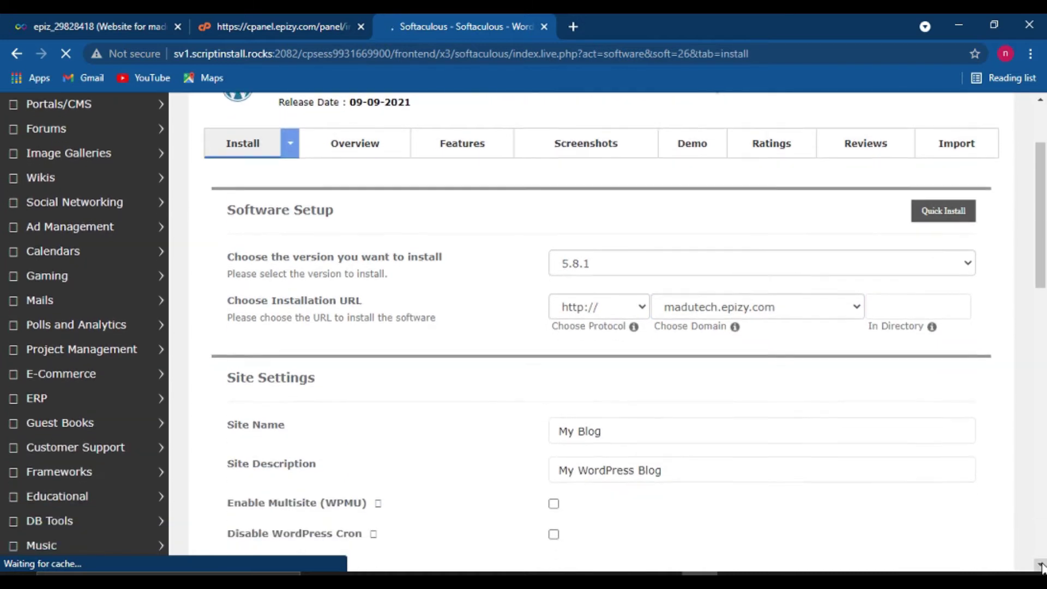
scroll(575, 264, "down", 2)
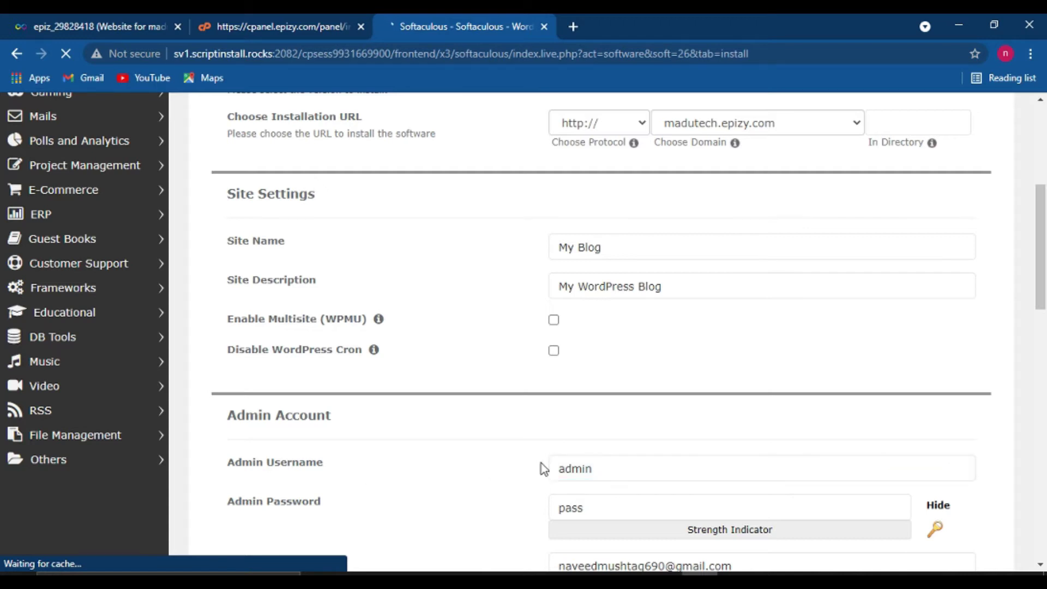
- Set the WordPress admin username to madutech
left_click(612, 470)
key("BackSpace")
key("BackSpace")
key("BackSpace")
key("BackSpace")
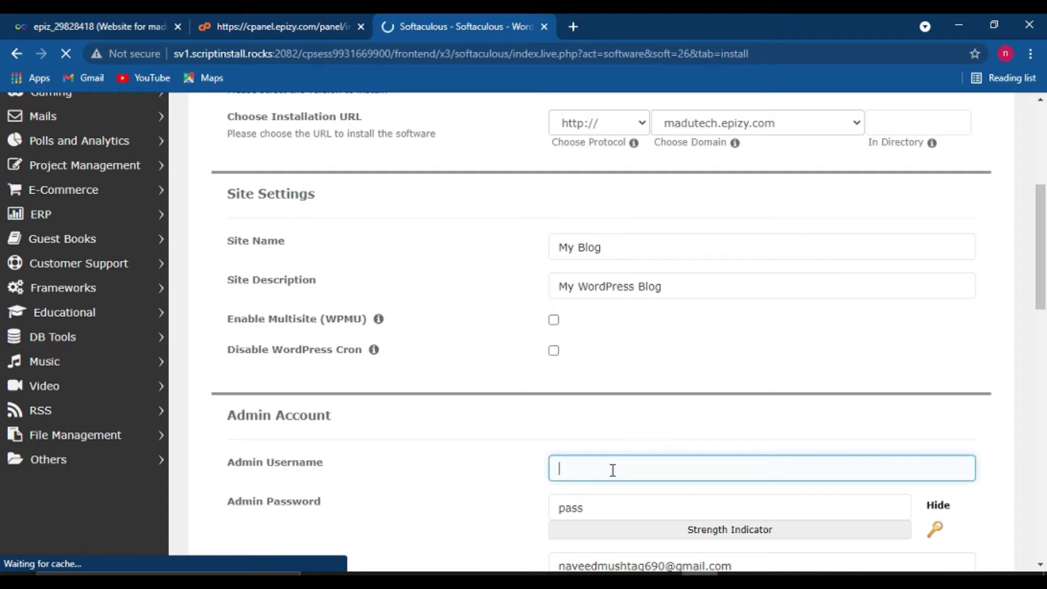
type("madu")
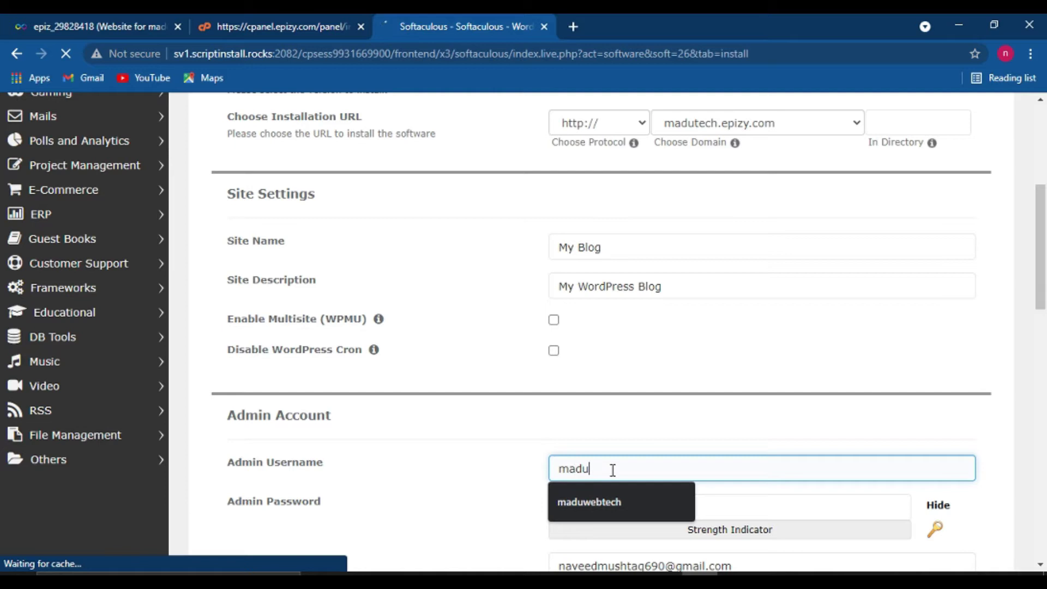
left_click(610, 502)
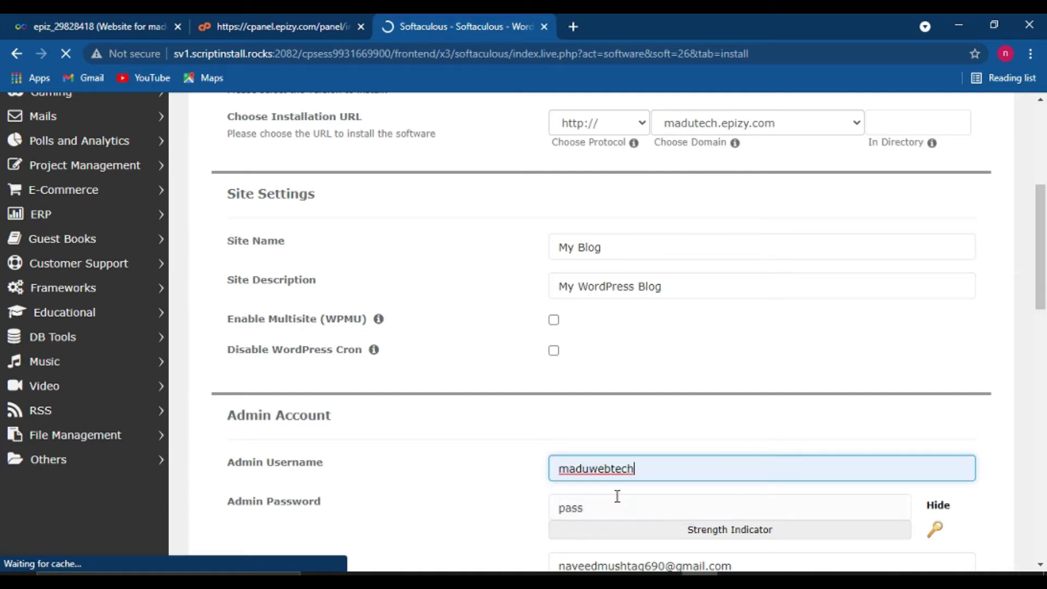
left_click_drag(641, 468, 439, 440)
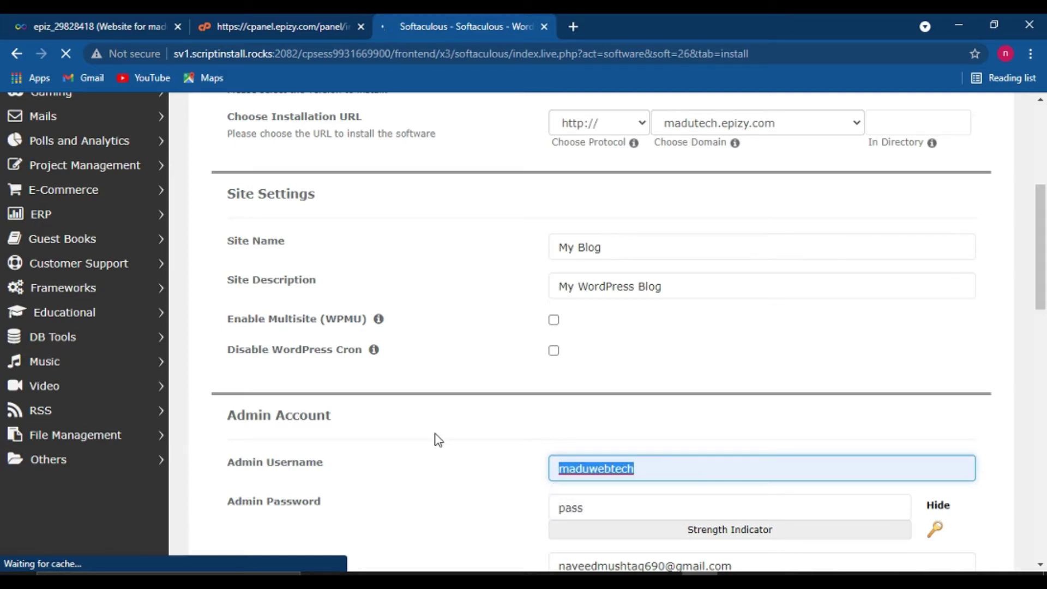
key("BackSpace")
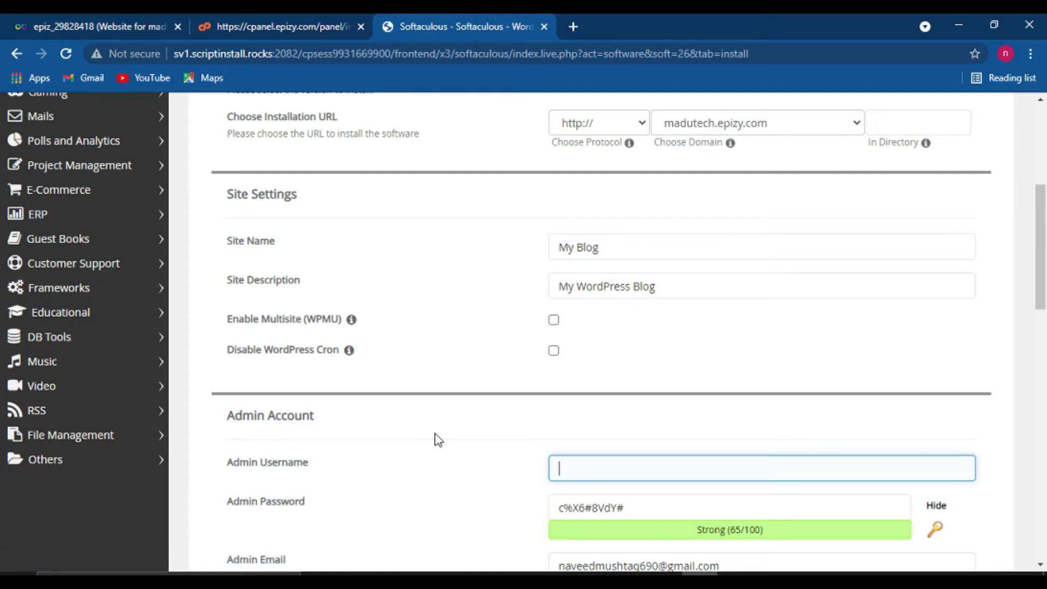
type("m")
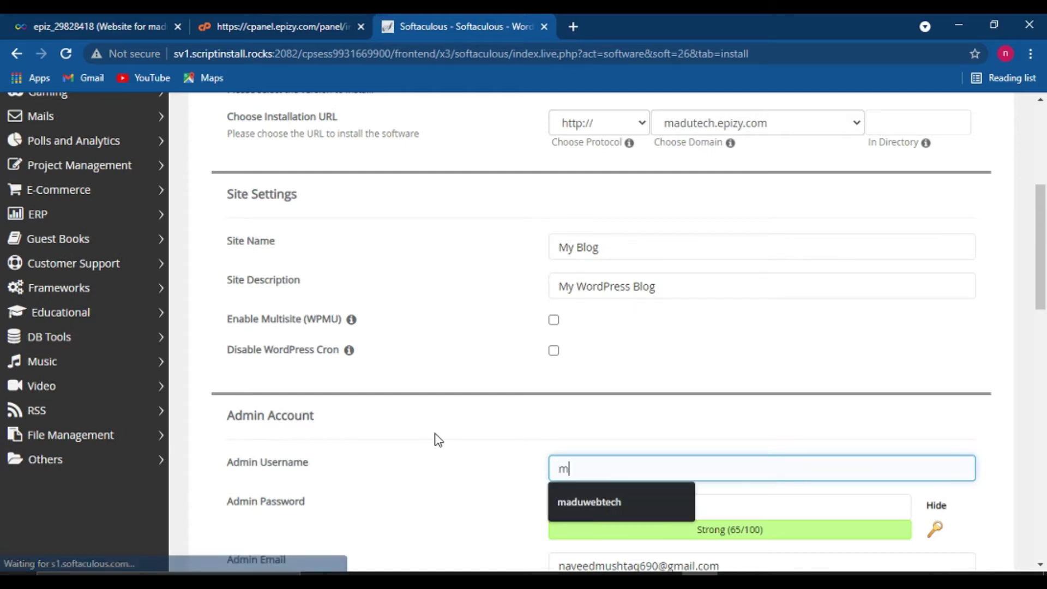
type("adutech")
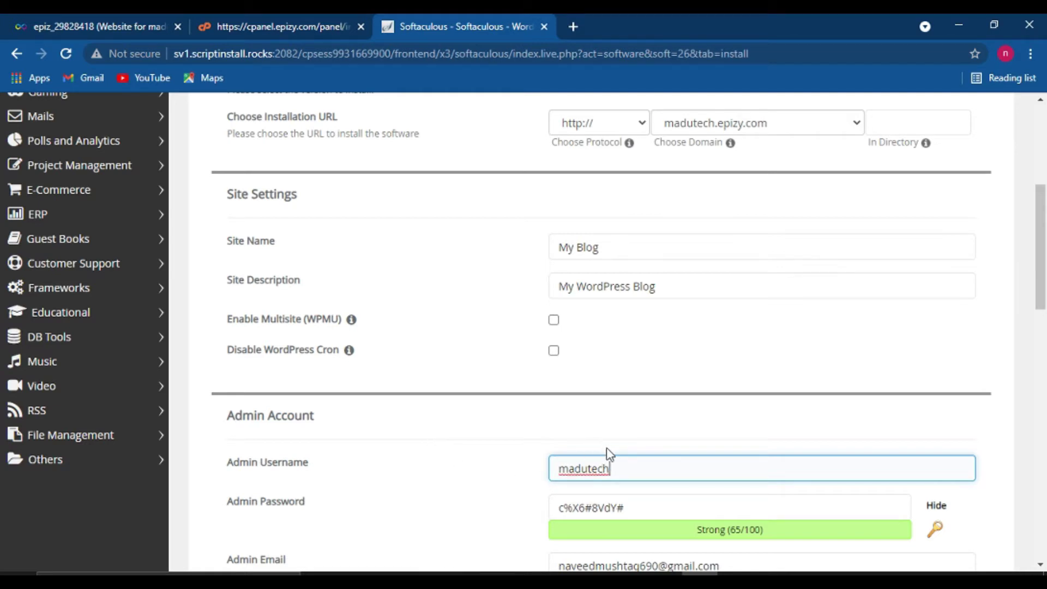
double_click(598, 467)
key("ctrl+c")
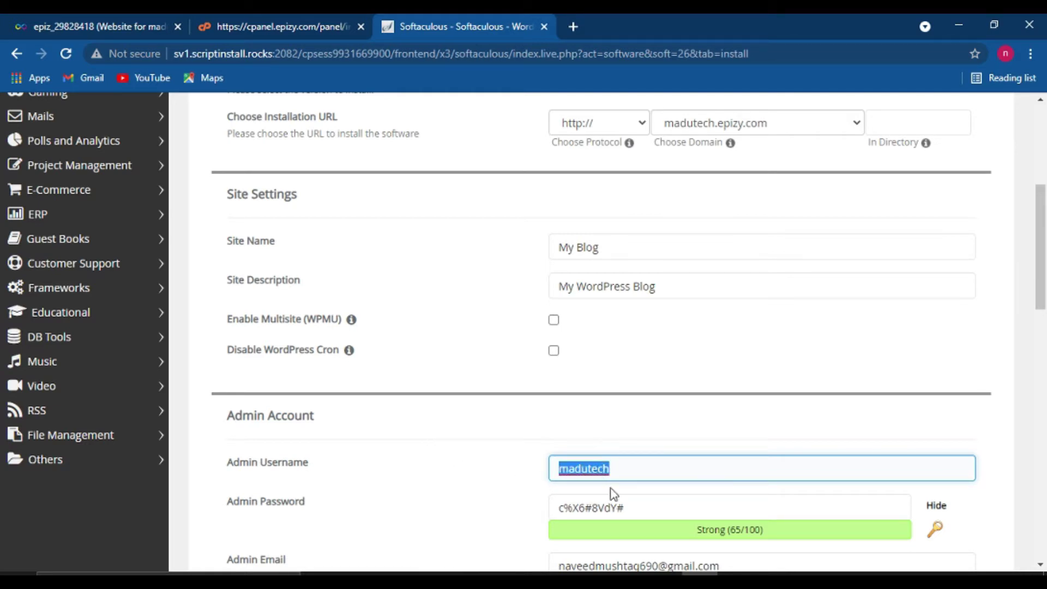
- Replace the generated admin password with a custom one
left_click(617, 507)
triple_click(616, 506)
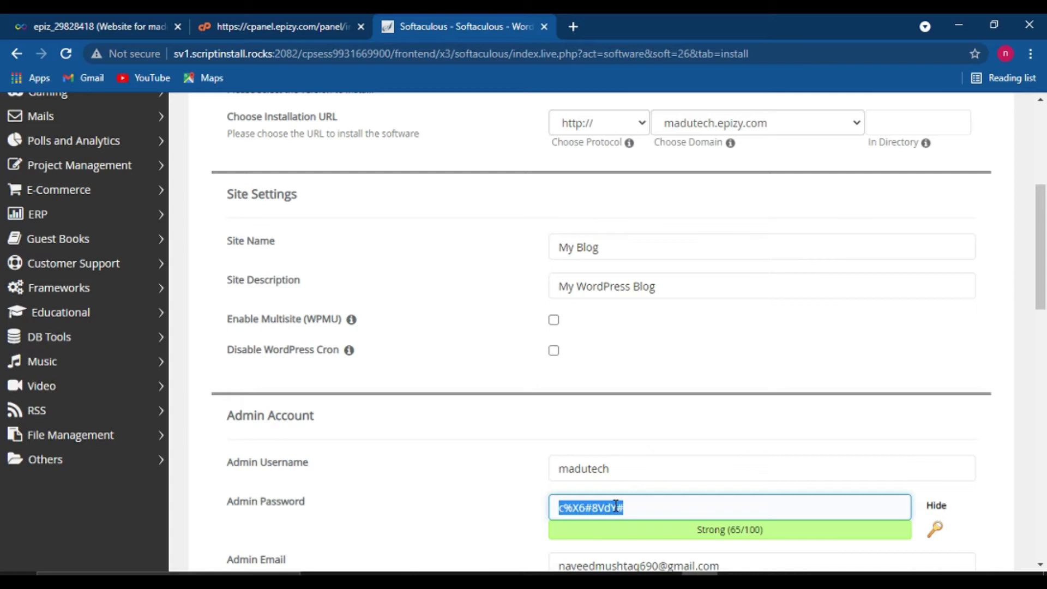
key("ctrl+v")
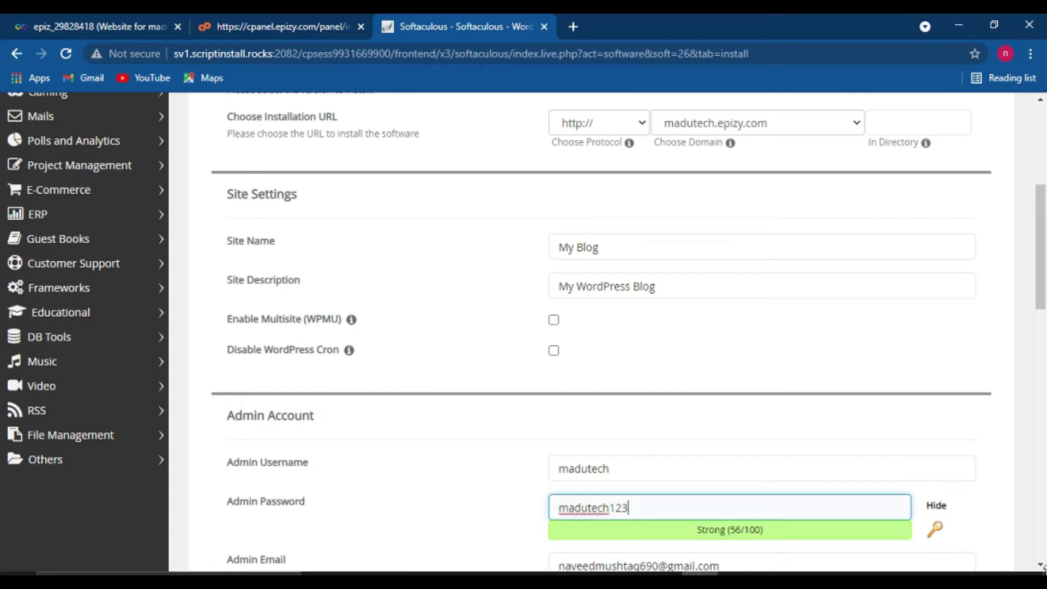
scroll(1043, 569, "down", 5)
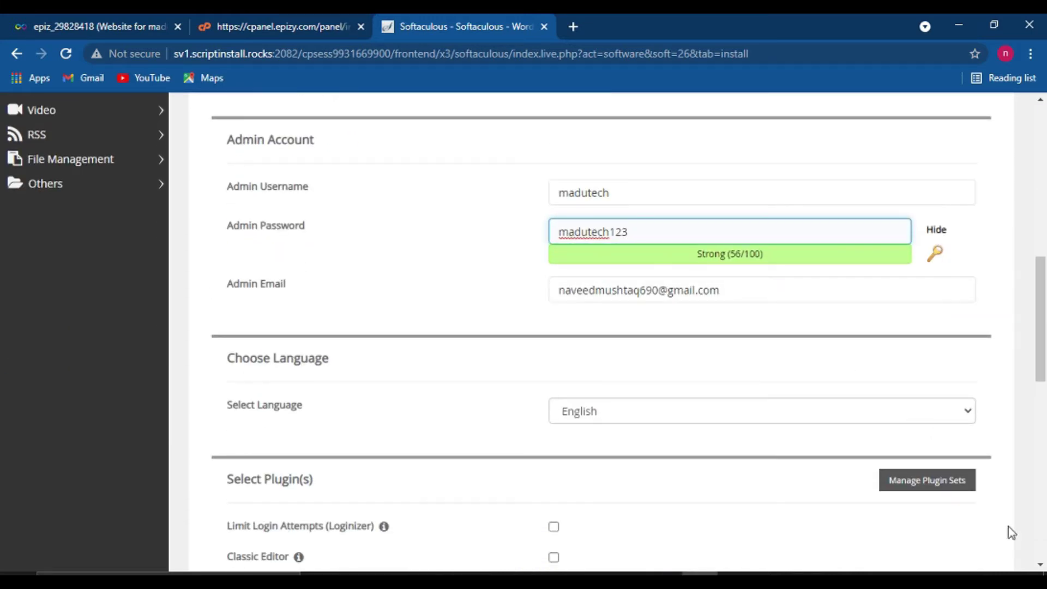
left_click(1042, 567)
- Install WordPress with these settings, then return to the control panel tab
scroll(1042, 568, "down", 6)
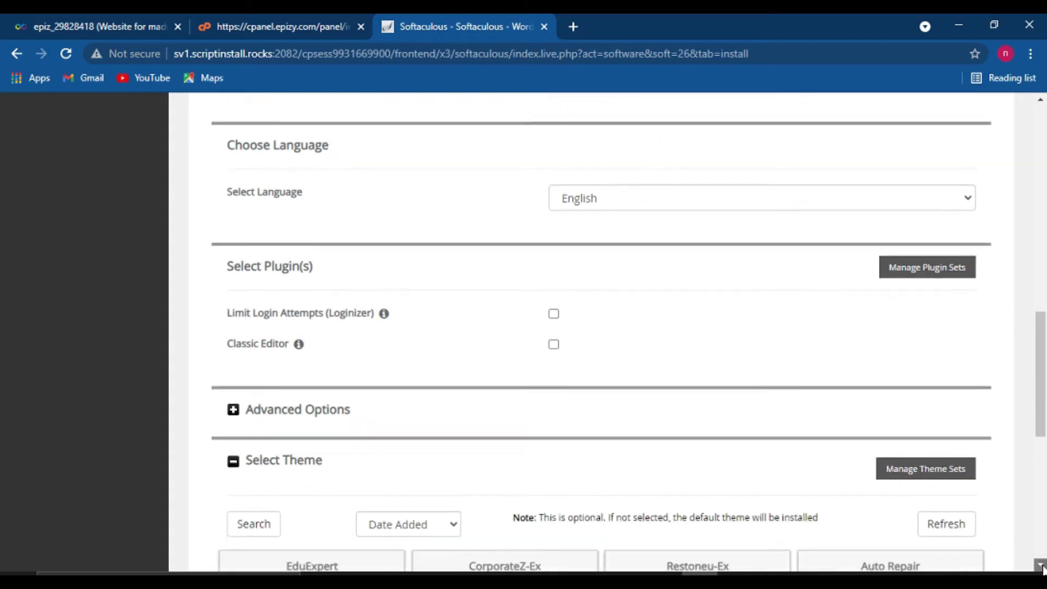
scroll(1041, 567, "down", 6)
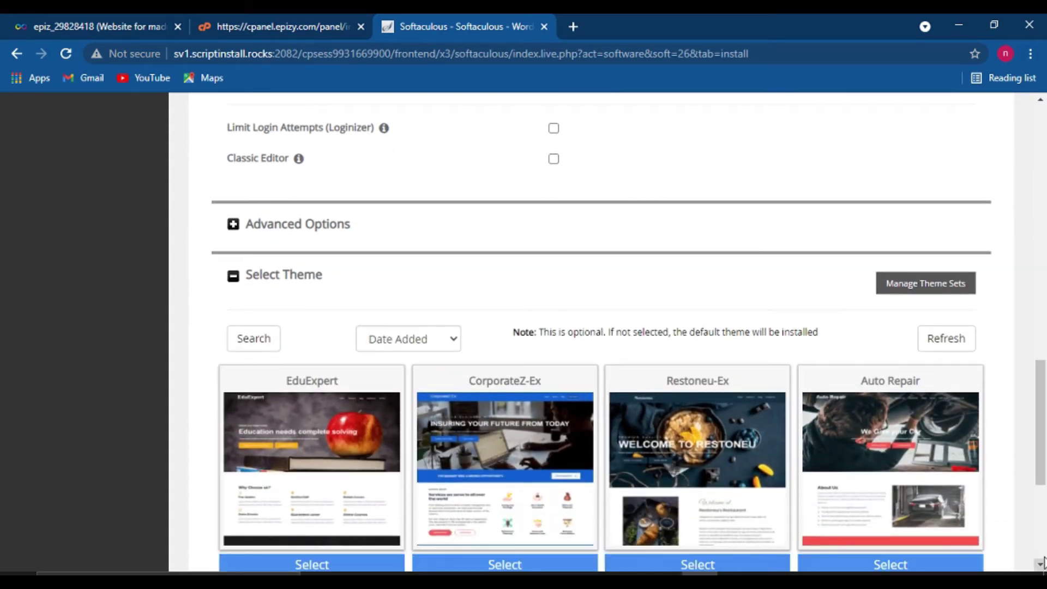
left_click(616, 405)
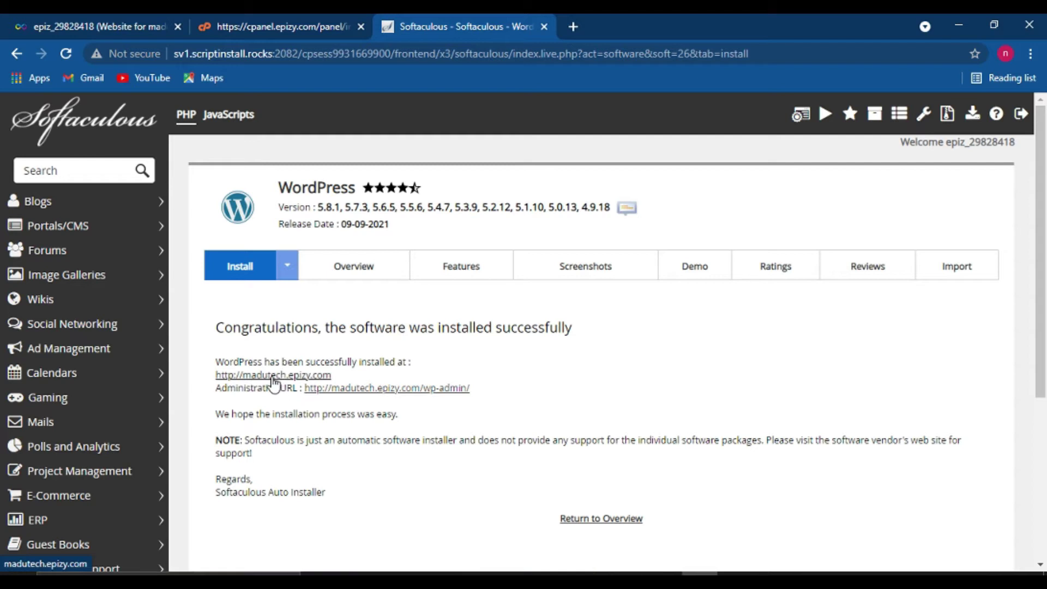
left_click(265, 22)
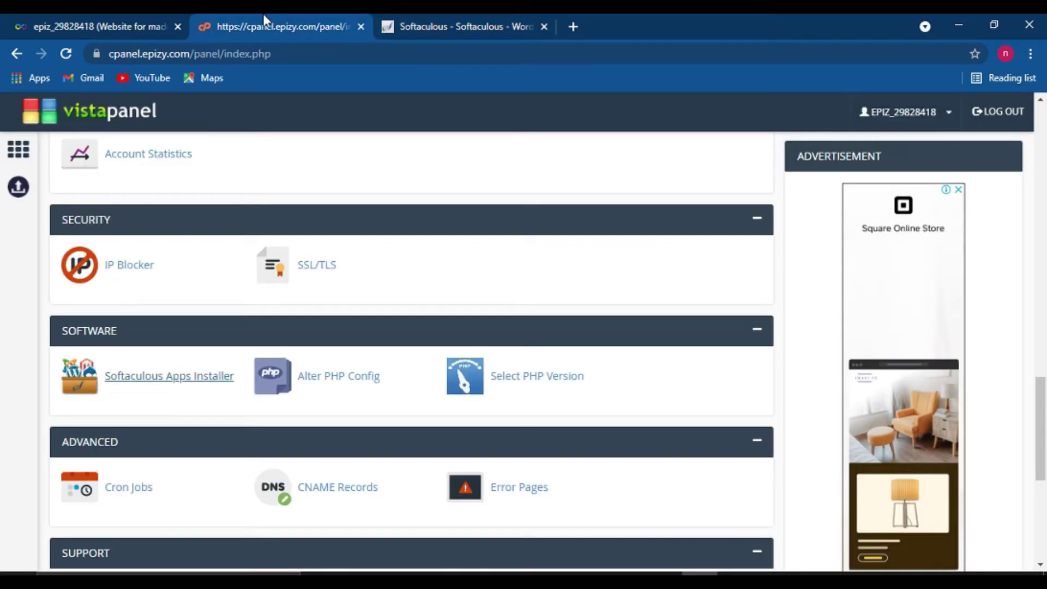
- Reload the hosting account page to check its 72-hour setup notice, then return to the install result
left_click(150, 17)
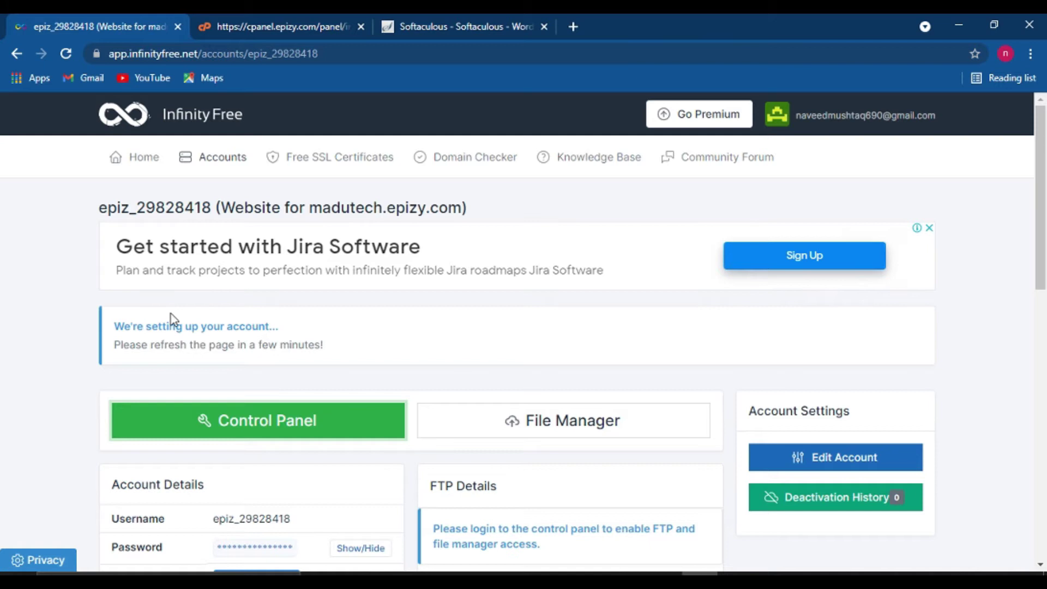
left_click(65, 53)
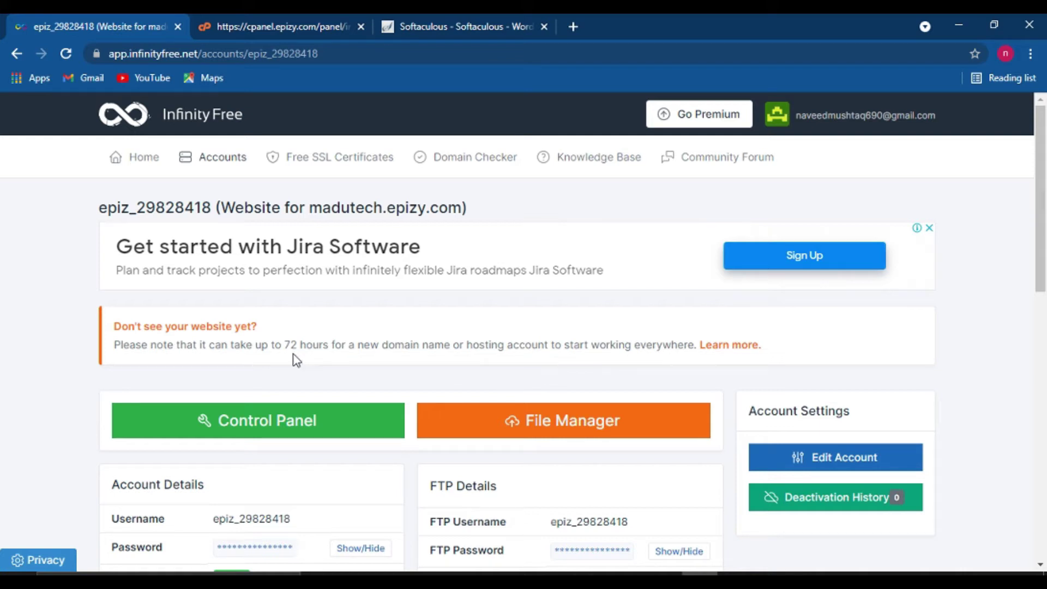
left_click_drag(285, 346, 298, 345)
left_click(300, 346)
left_click(420, 18)
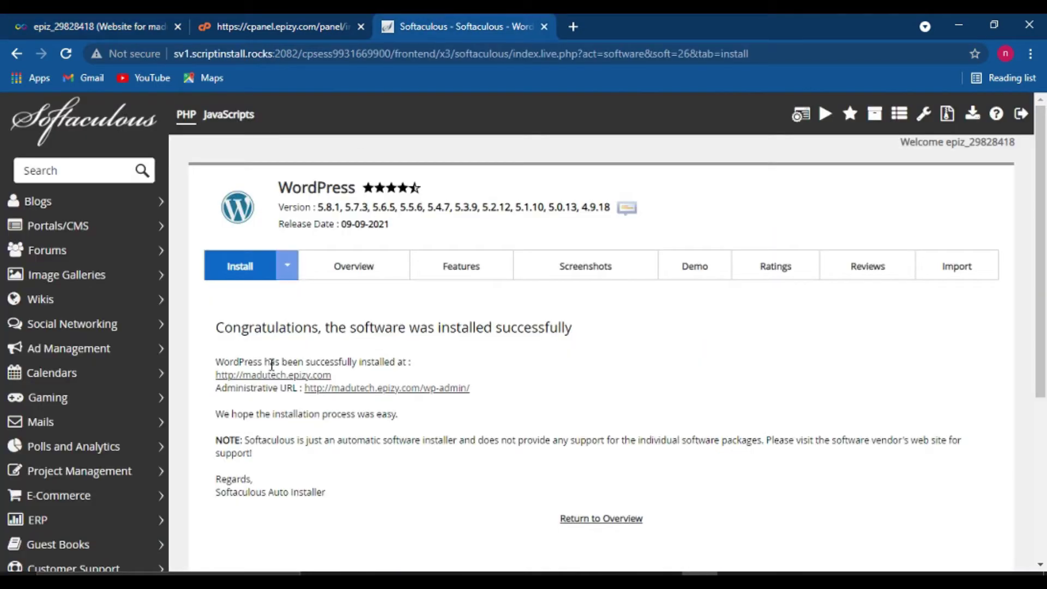
- Open madutech.epizy.com in a new tab and reload it once the domain is active
right_click(271, 376)
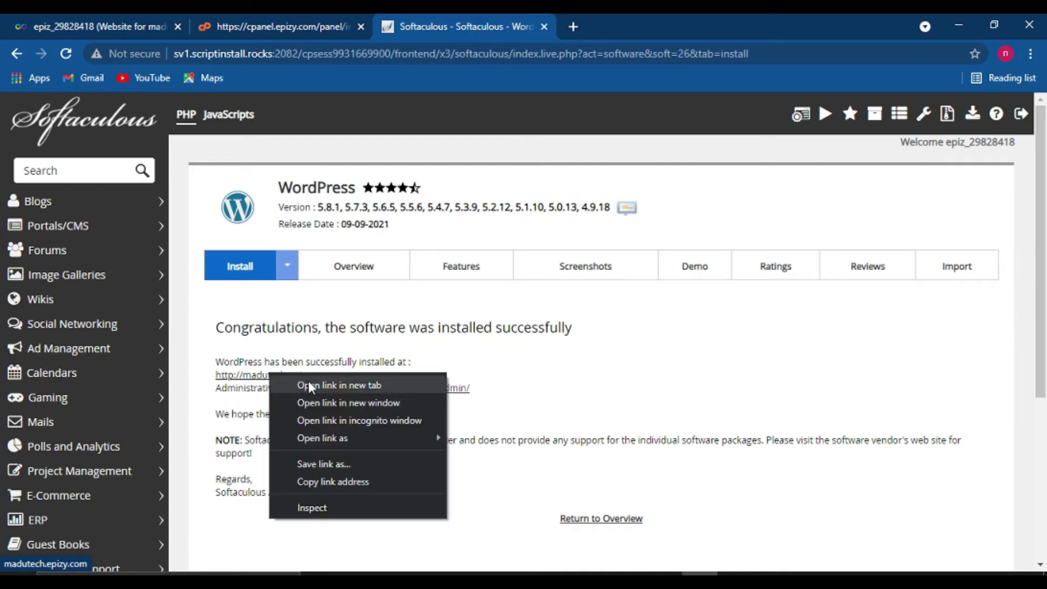
left_click(295, 385)
left_click(630, 18)
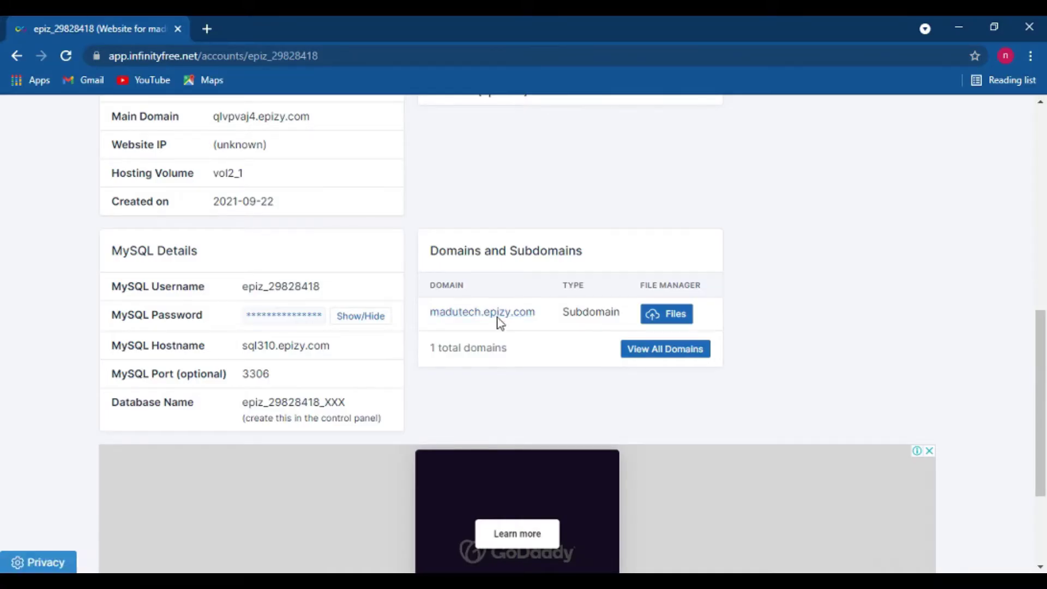
left_click(496, 314)
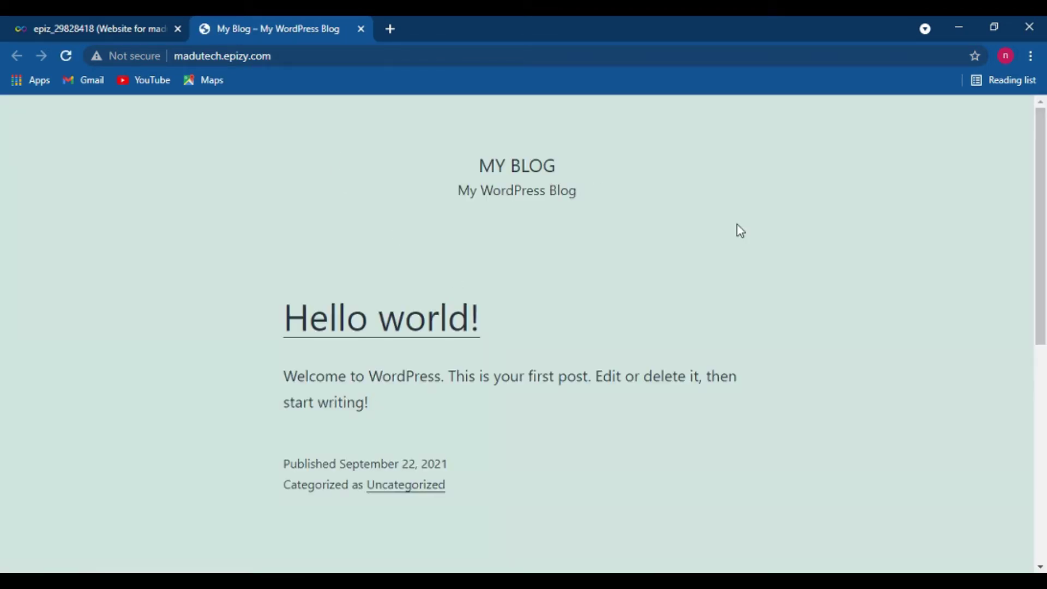
- Browse the blog, go to madutech.epizy.com/wp-admin, and enter the admin username
scroll(740, 230, "down", 1)
scroll(739, 229, "down", 7)
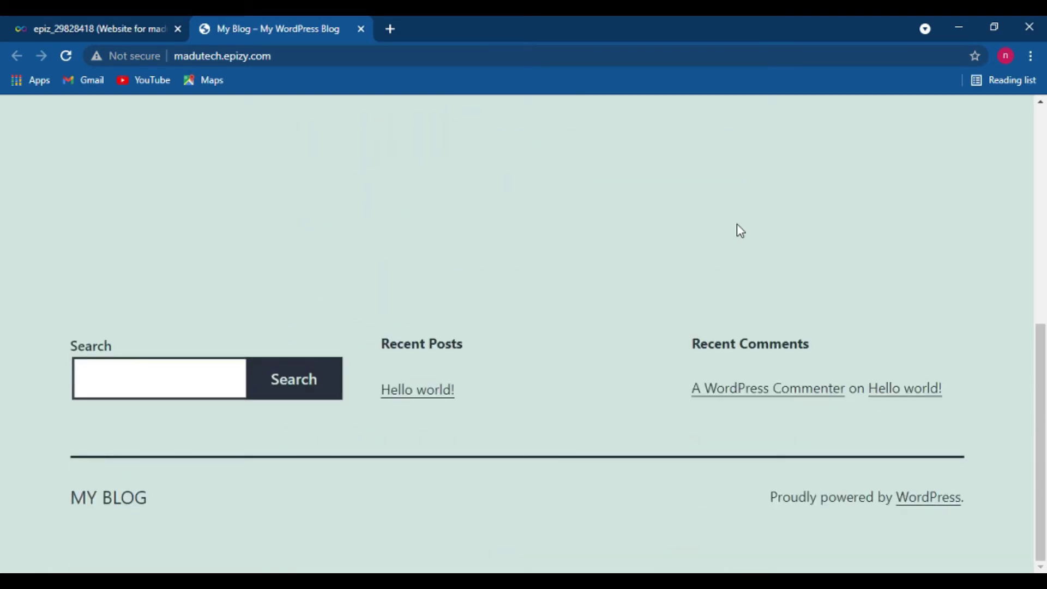
scroll(740, 230, "up", 8)
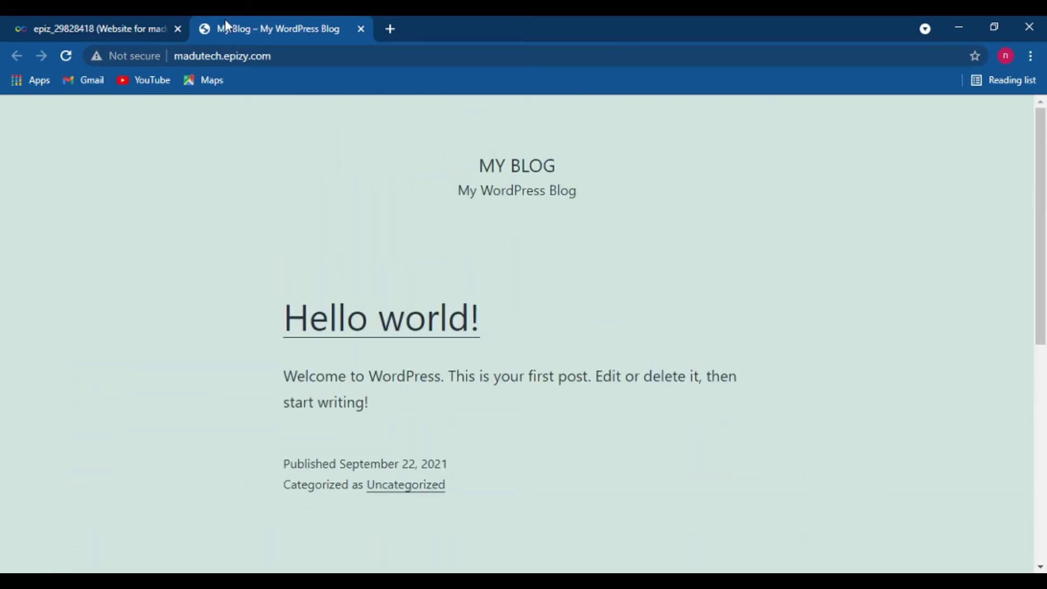
left_click(295, 56)
left_click(295, 55)
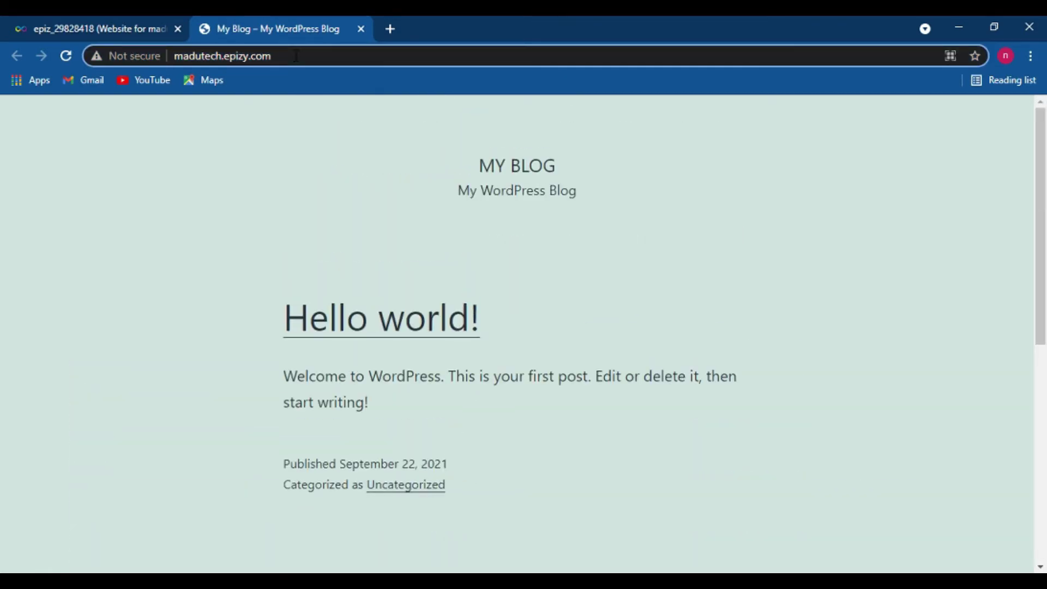
type("/wp")
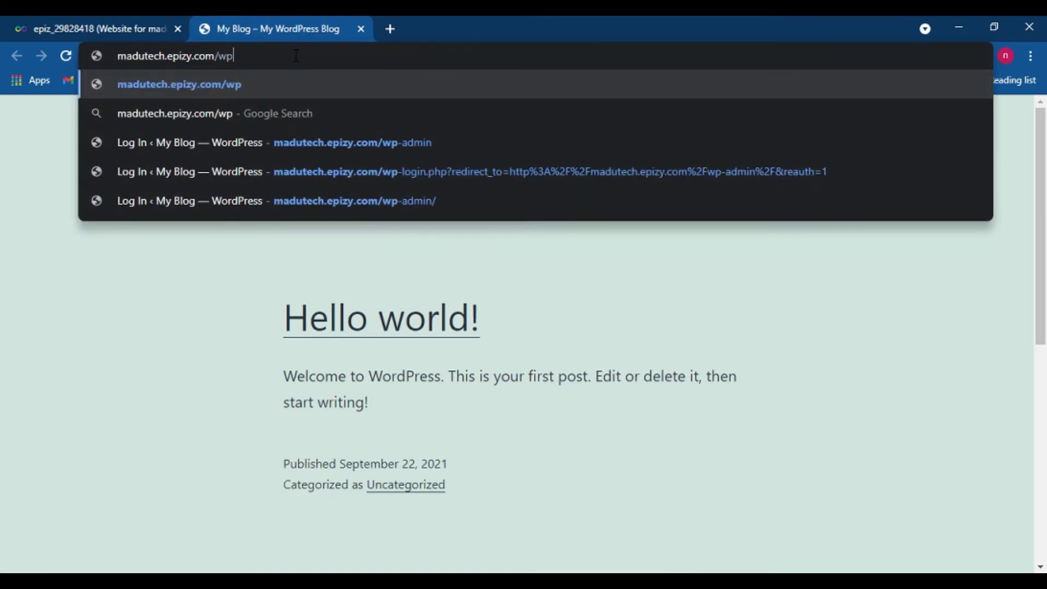
type("-admin")
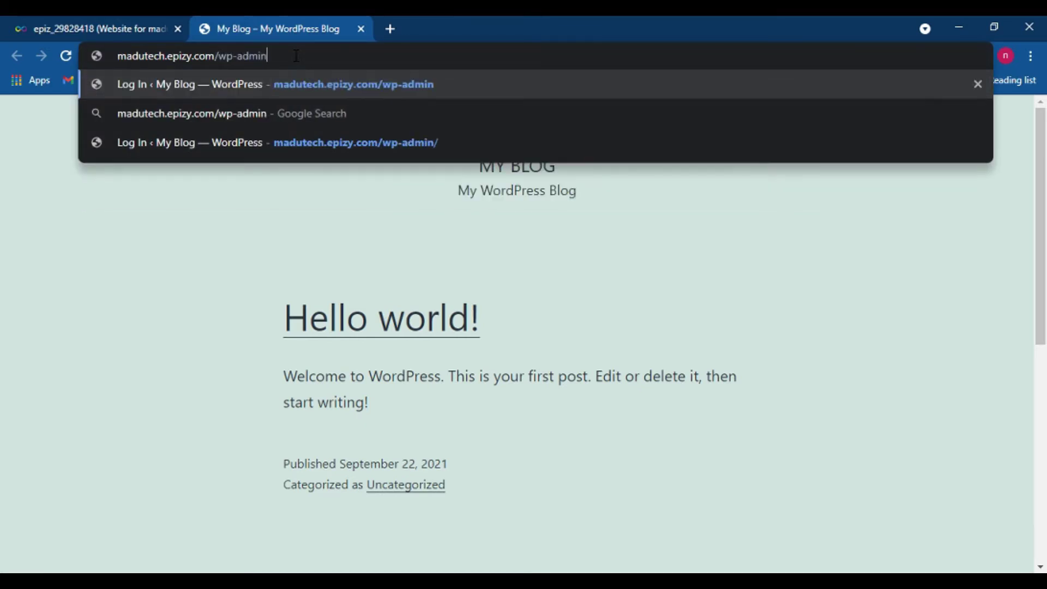
key("Return")
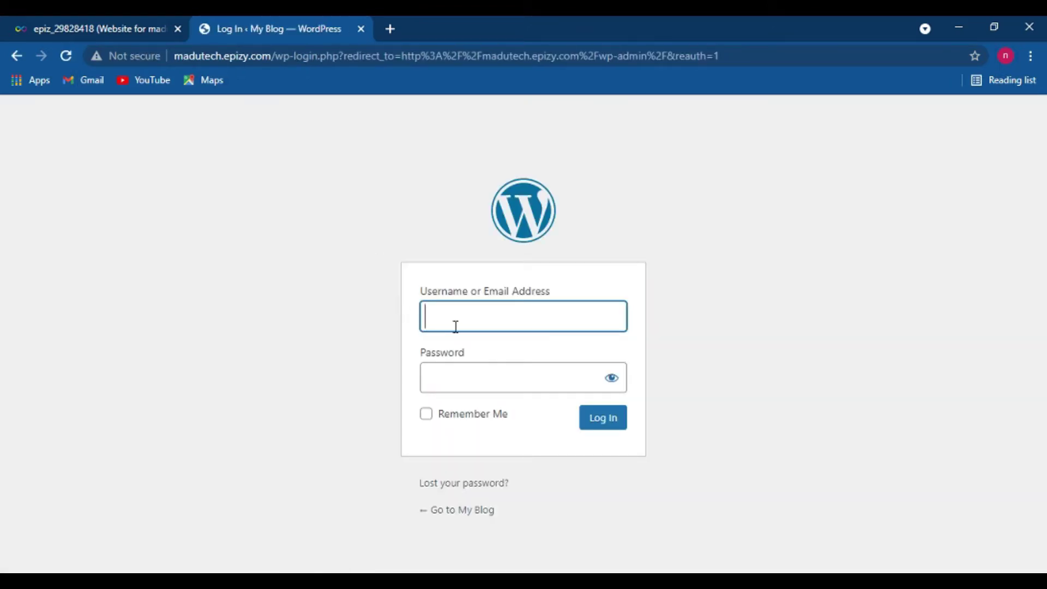
type("mad")
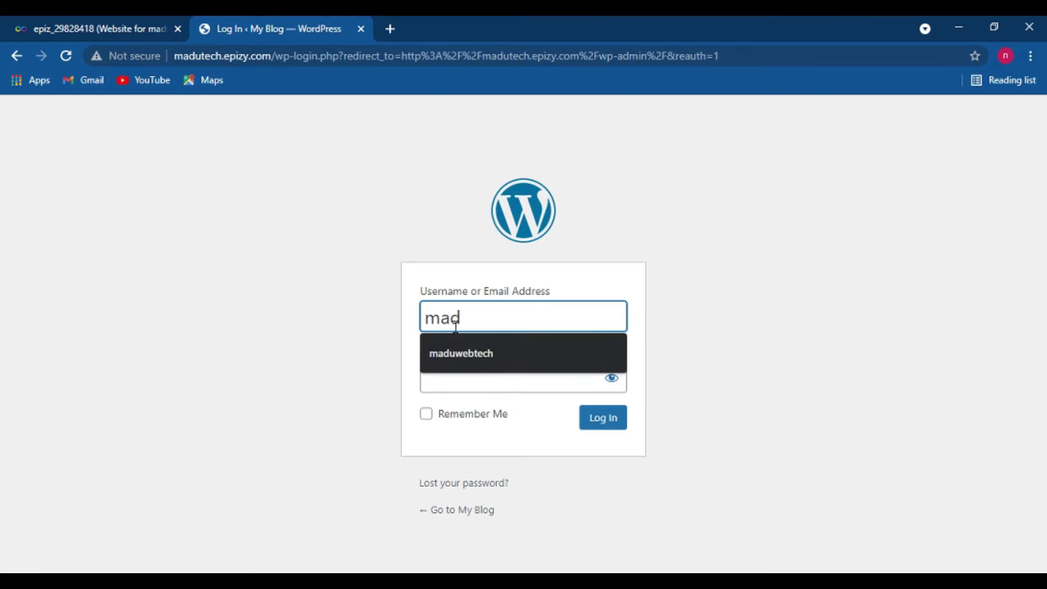
type("utech")
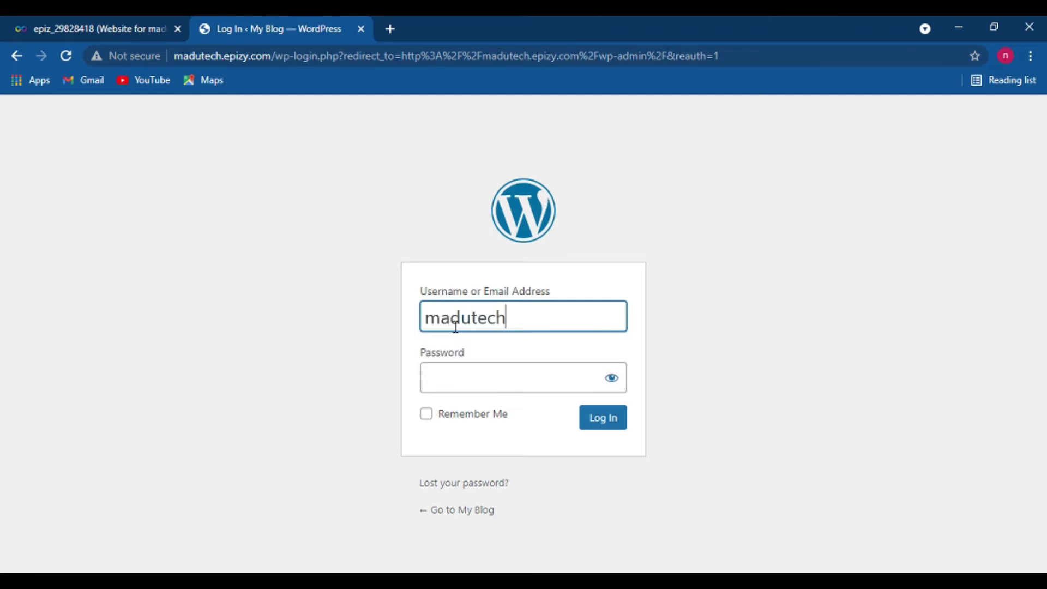
- Enter the admin password, reveal it to check it, and log in
left_click(466, 378)
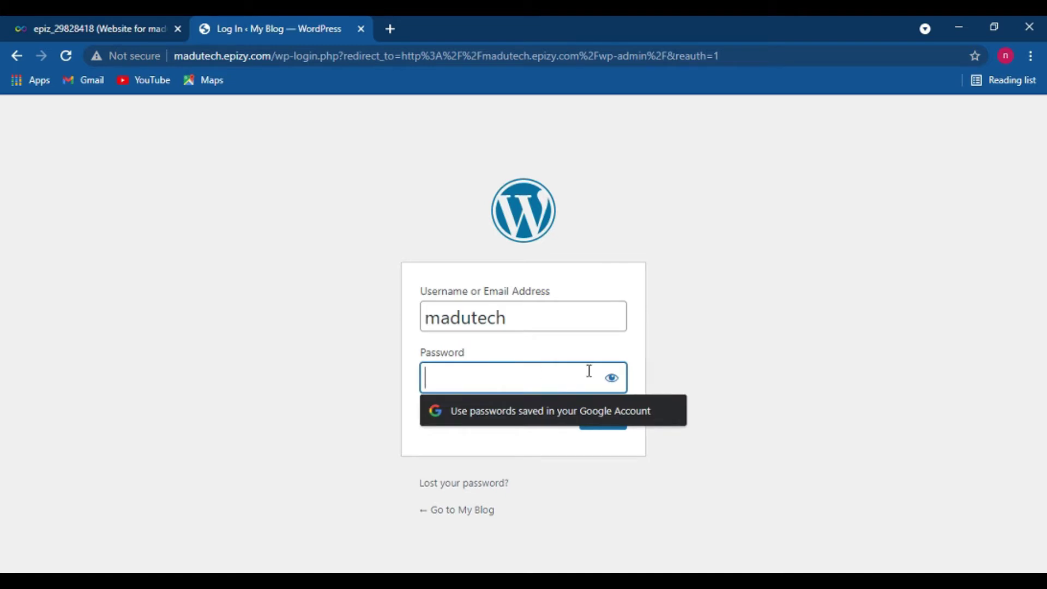
left_click(612, 380)
left_click(501, 382)
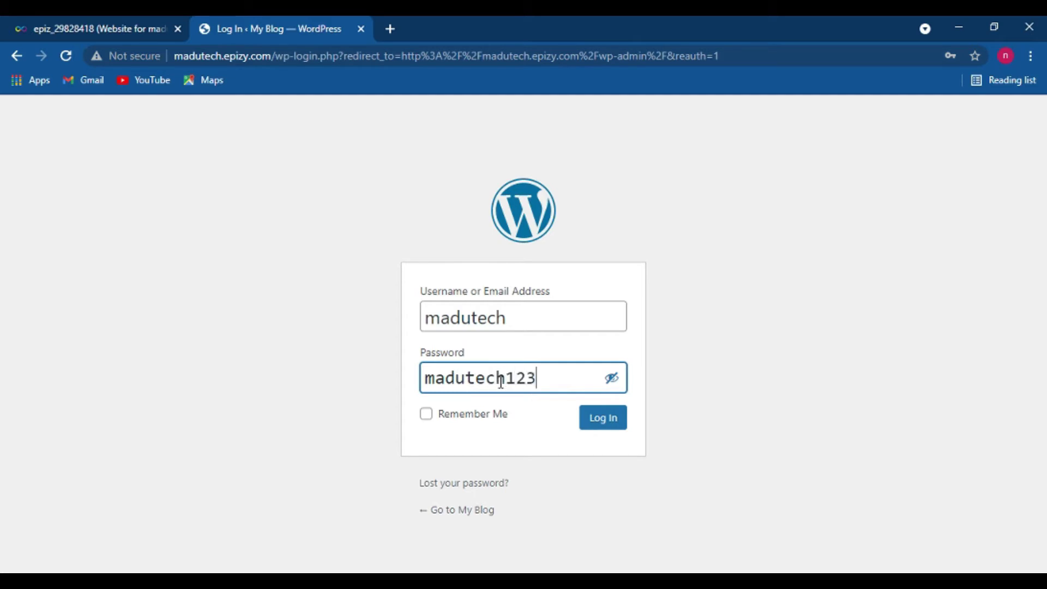
left_click(594, 435)
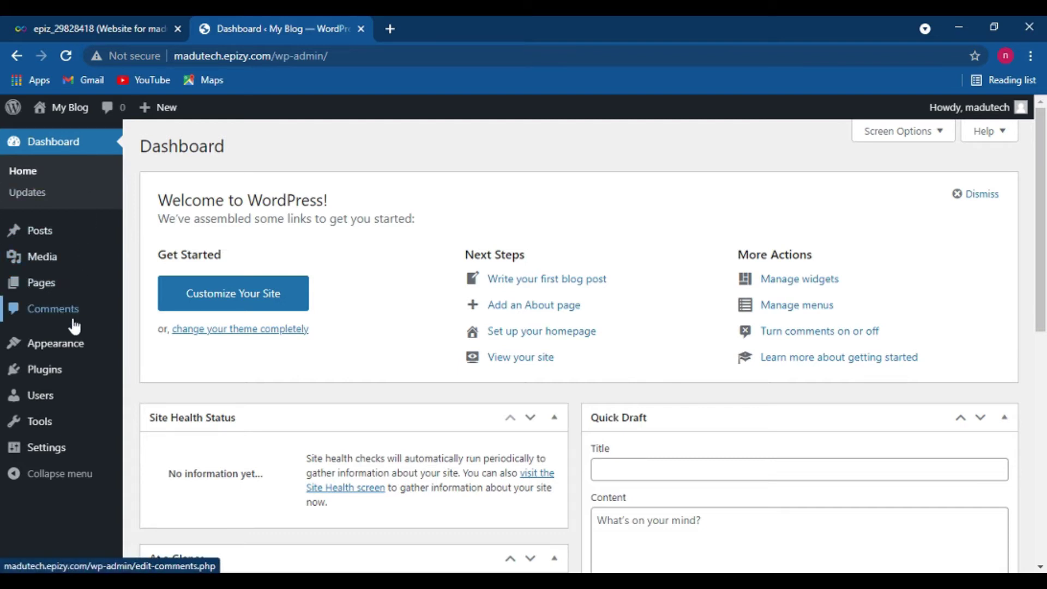
- Open the live blog from Visit Site in a new tab, browse it, then return to the Dashboard
mouse_move(71, 345)
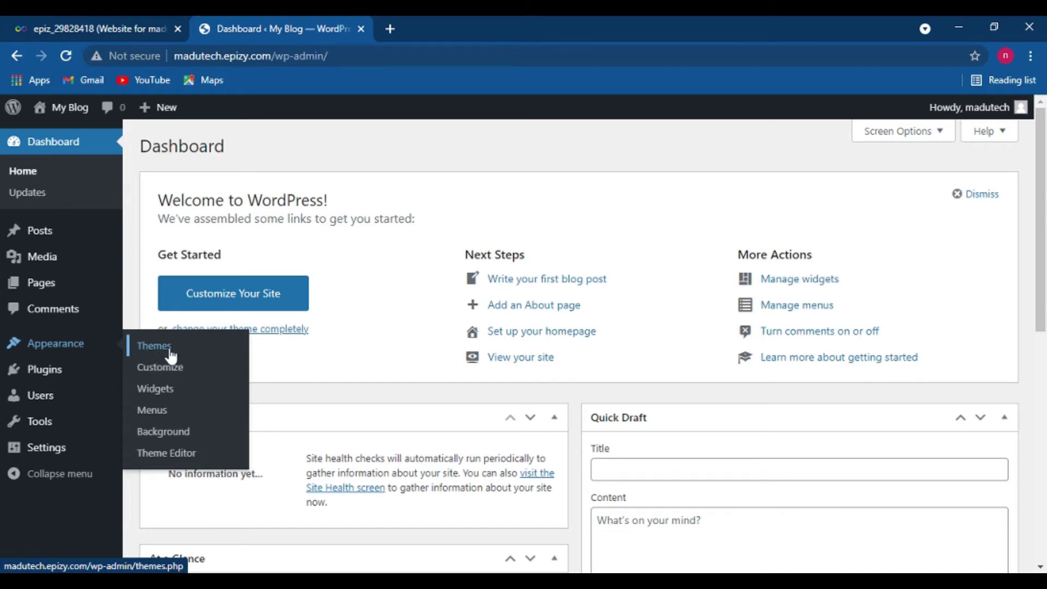
mouse_move(77, 112)
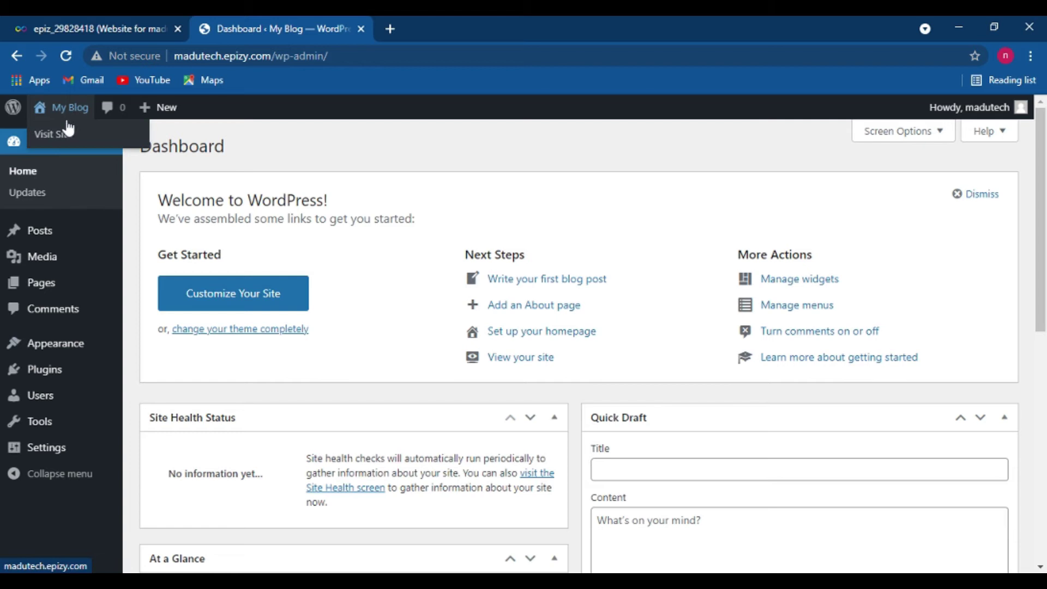
right_click(65, 140)
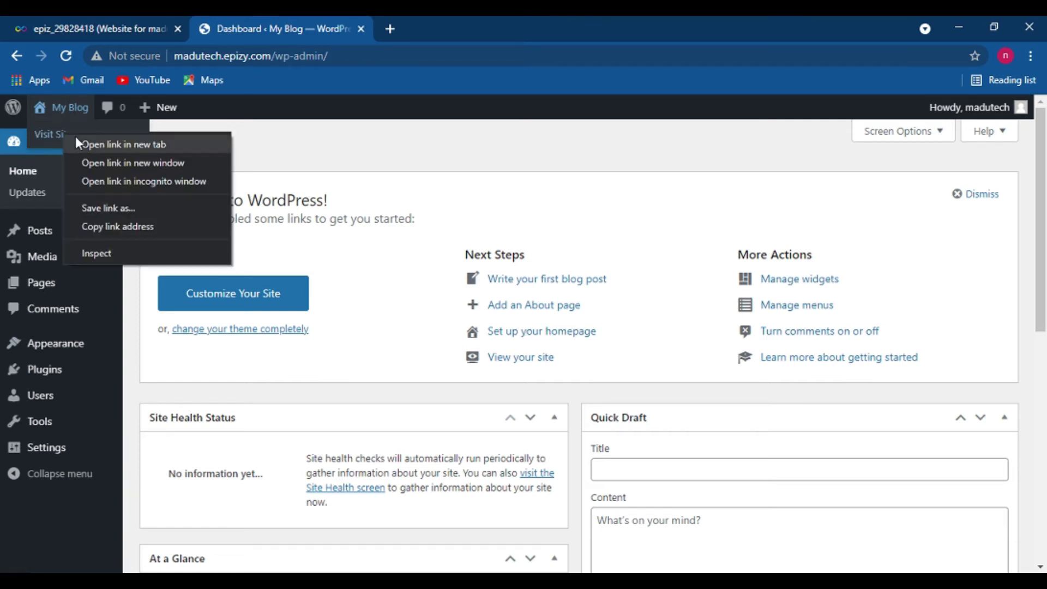
left_click(90, 141)
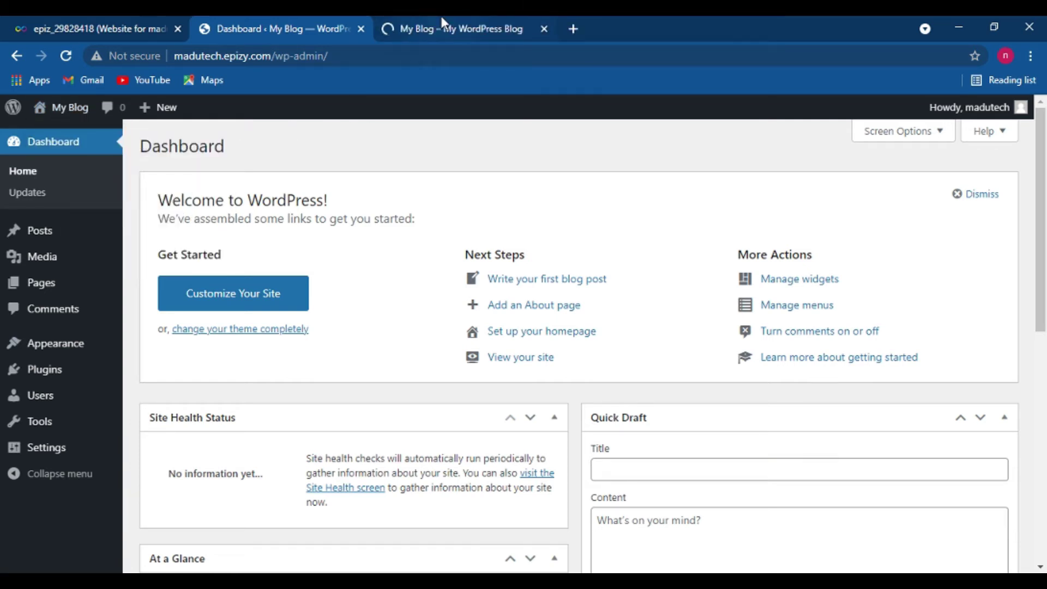
left_click(443, 23)
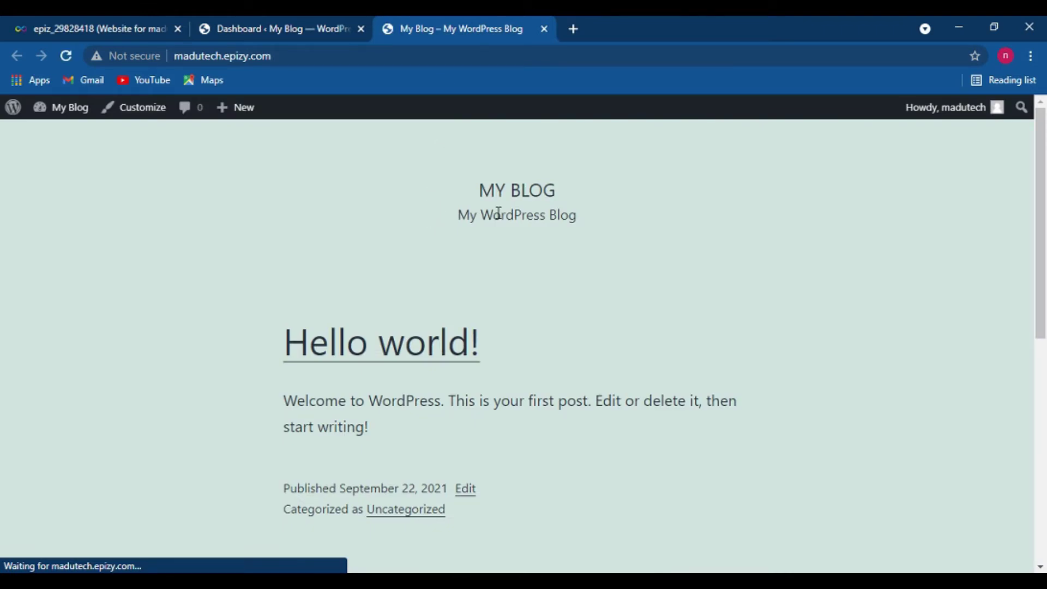
scroll(1045, 459, "down", 10)
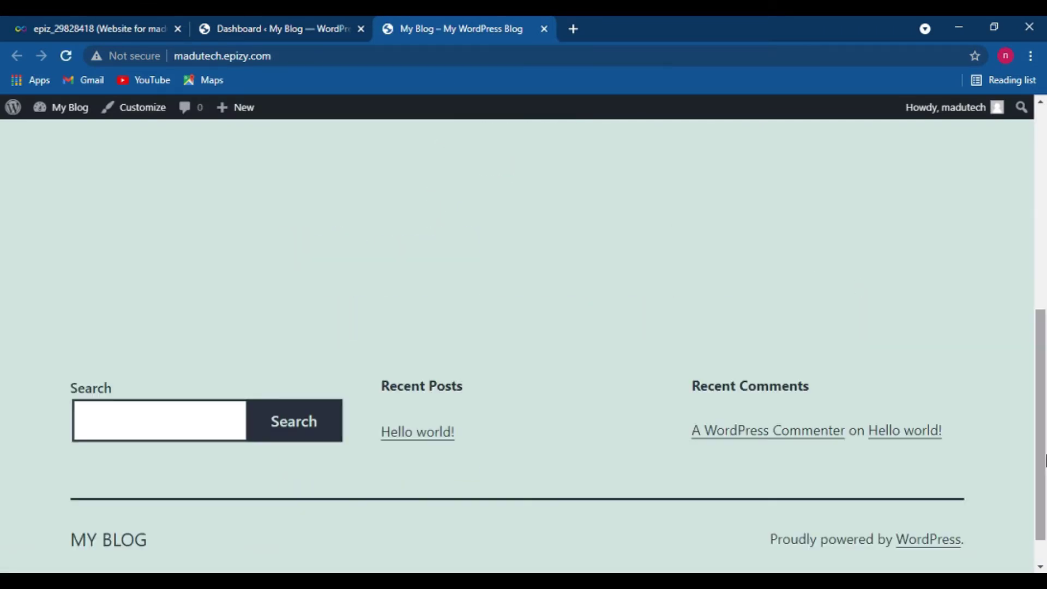
scroll(1045, 460, "up", 10)
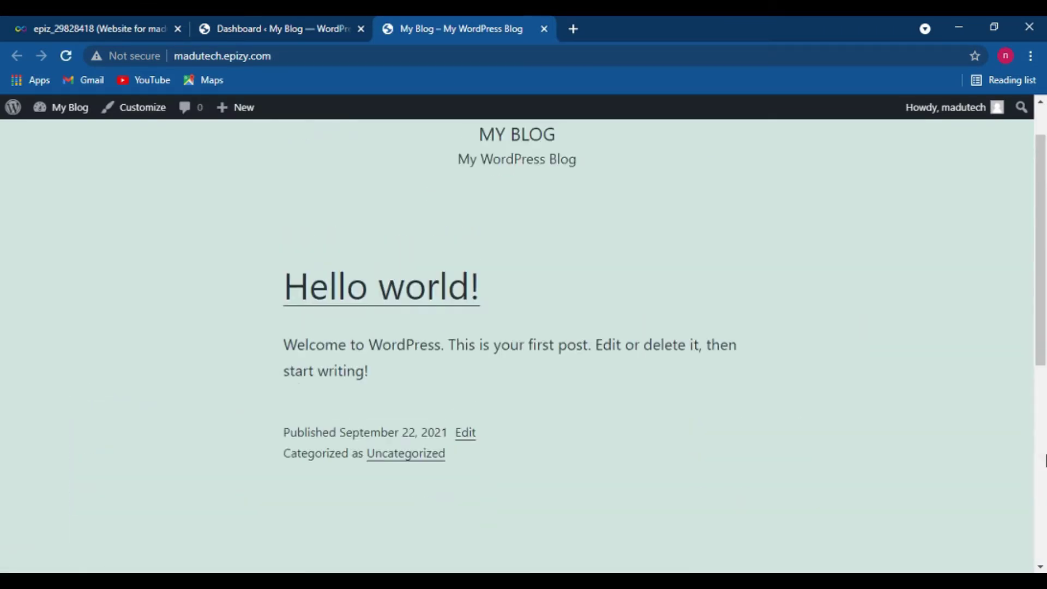
left_click(326, 17)
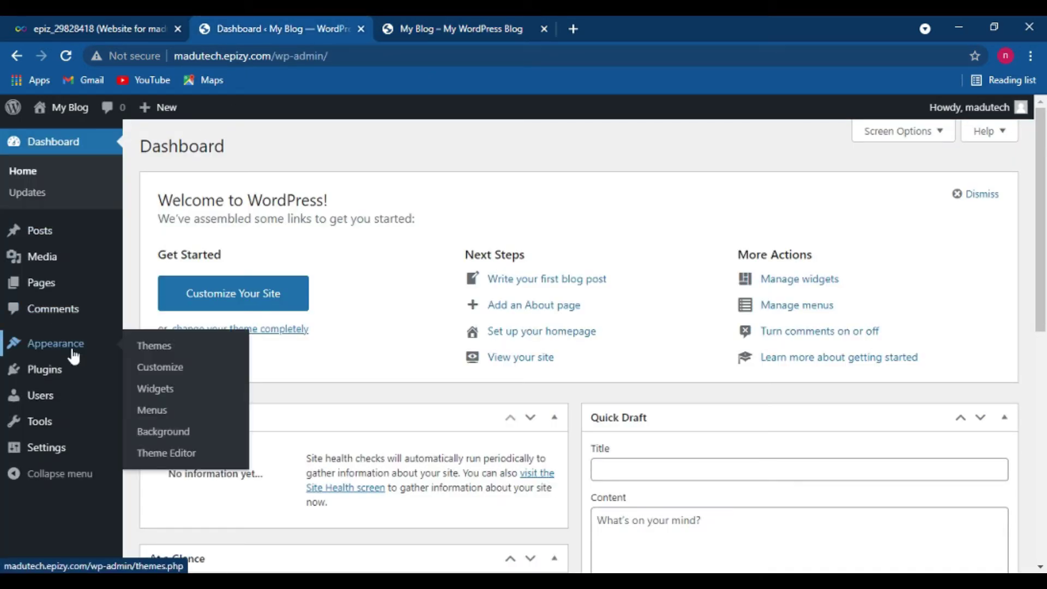
left_click(170, 352)
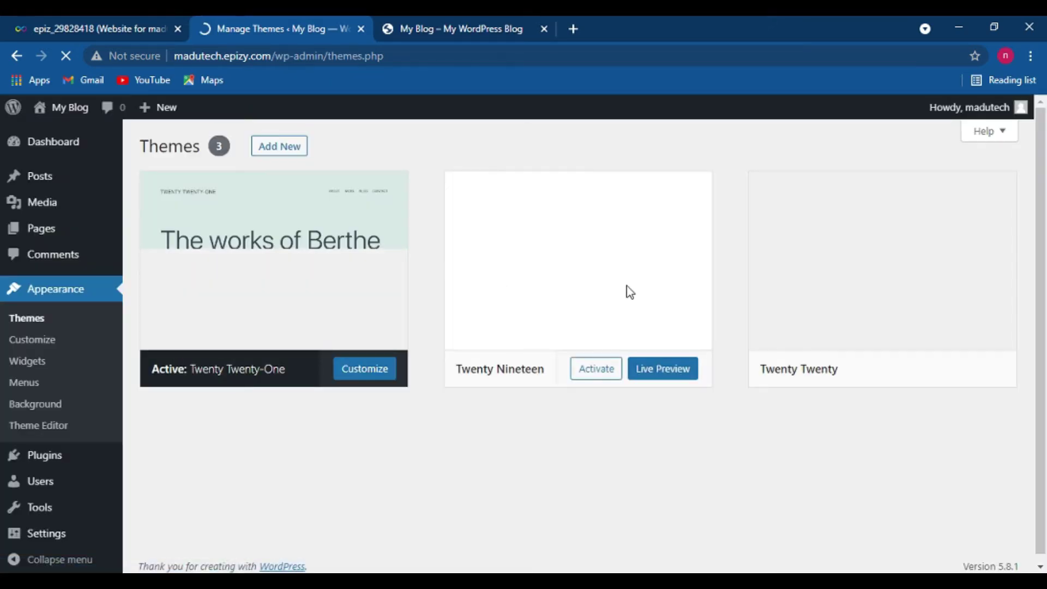
- Delete the unused Twenty Twenty and Twenty Nineteen themes from their Theme Details
mouse_move(861, 273)
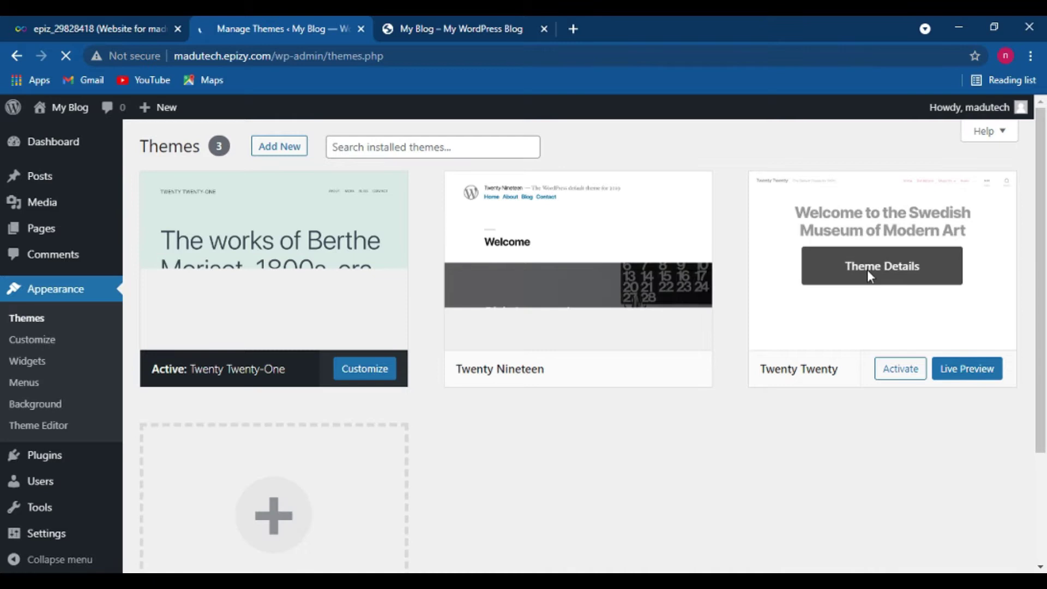
left_click(868, 270)
left_click(990, 540)
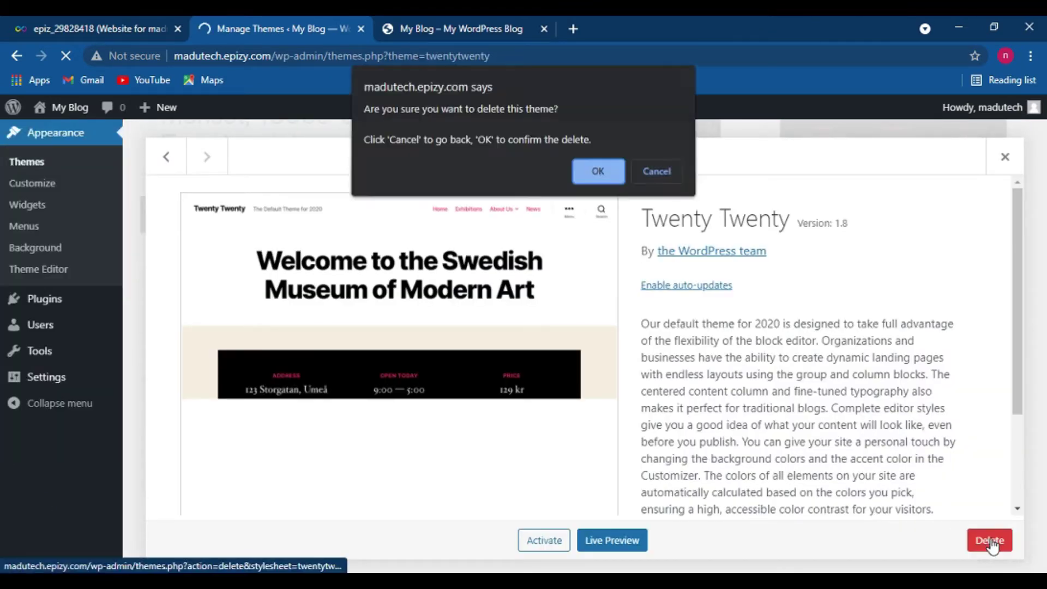
left_click(598, 174)
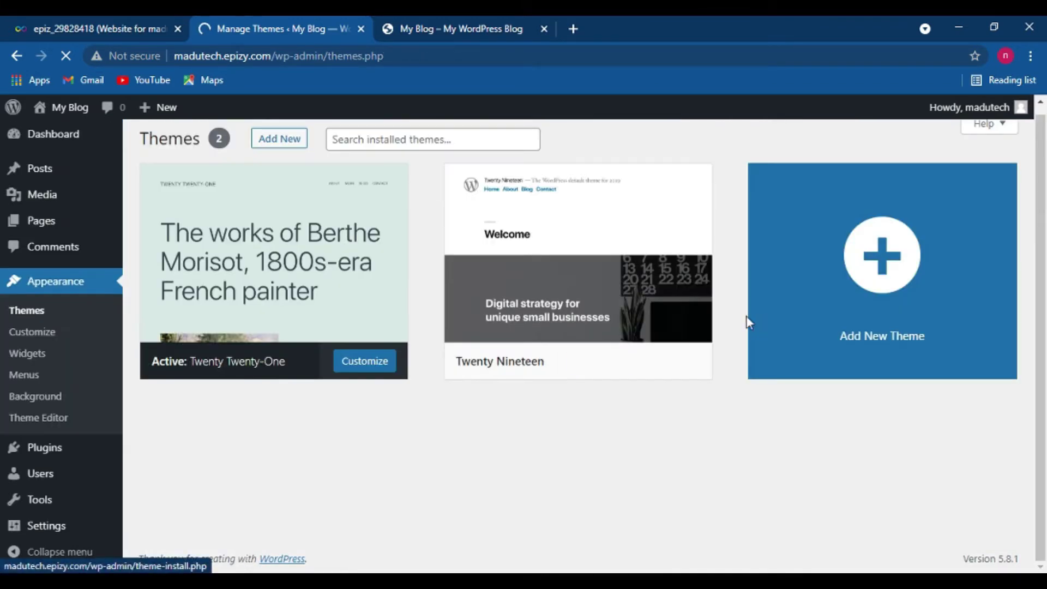
left_click(591, 261)
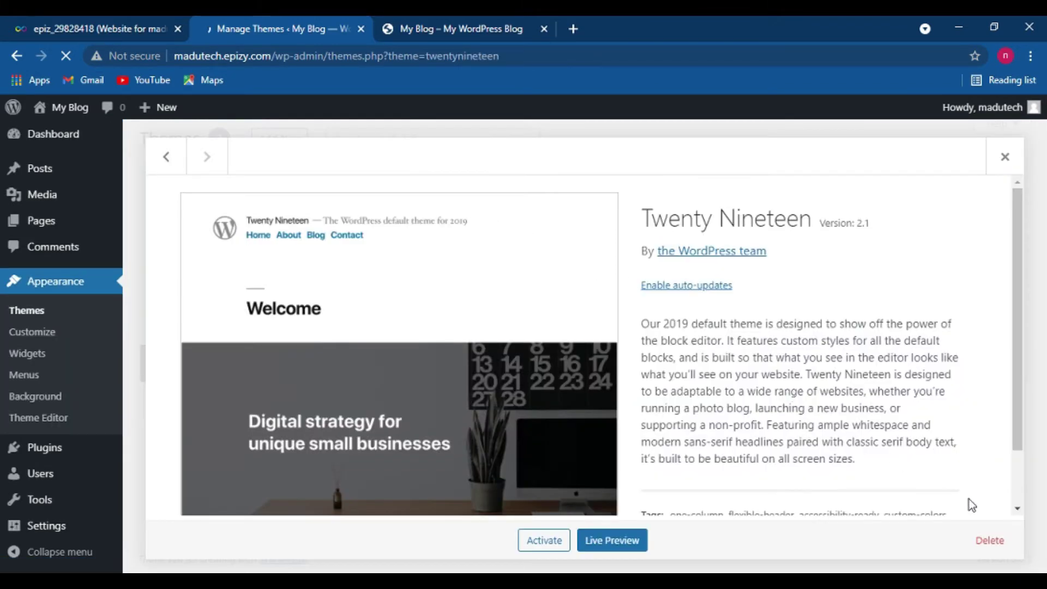
left_click(994, 541)
left_click(611, 172)
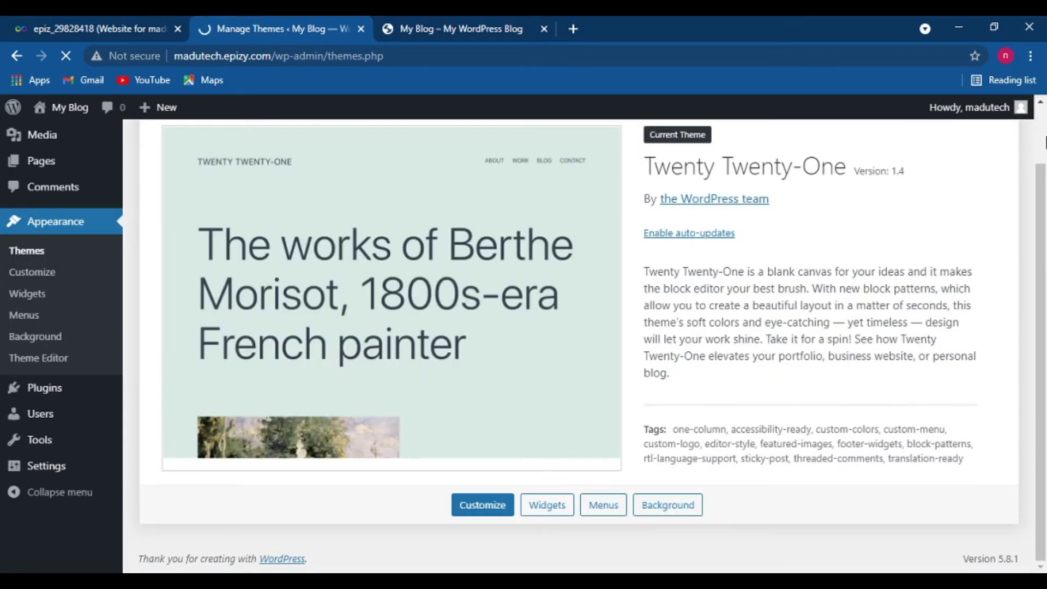
left_click_drag(1045, 195, 1045, 141)
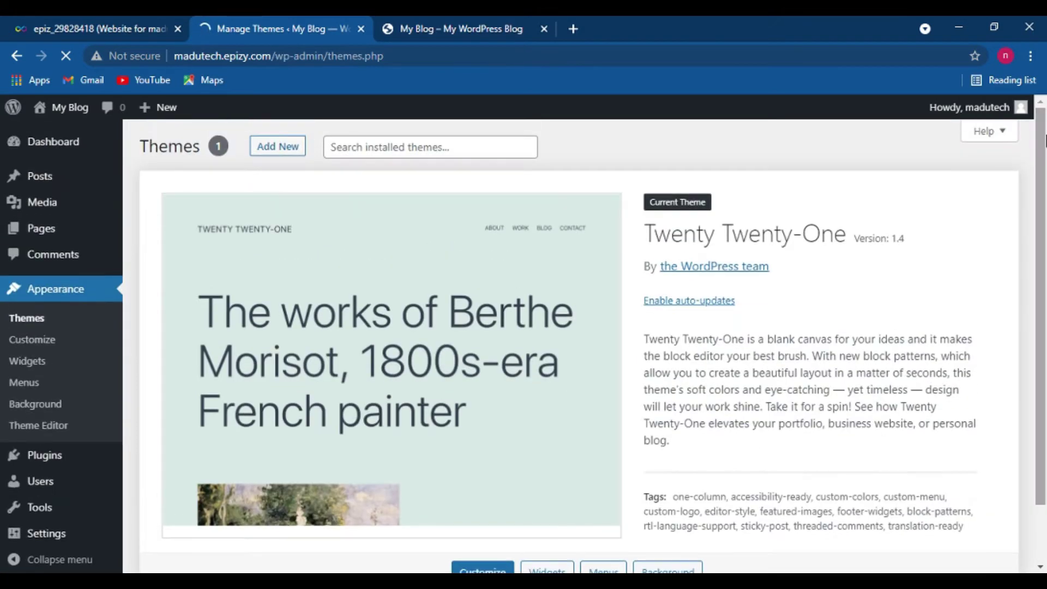
left_click(295, 149)
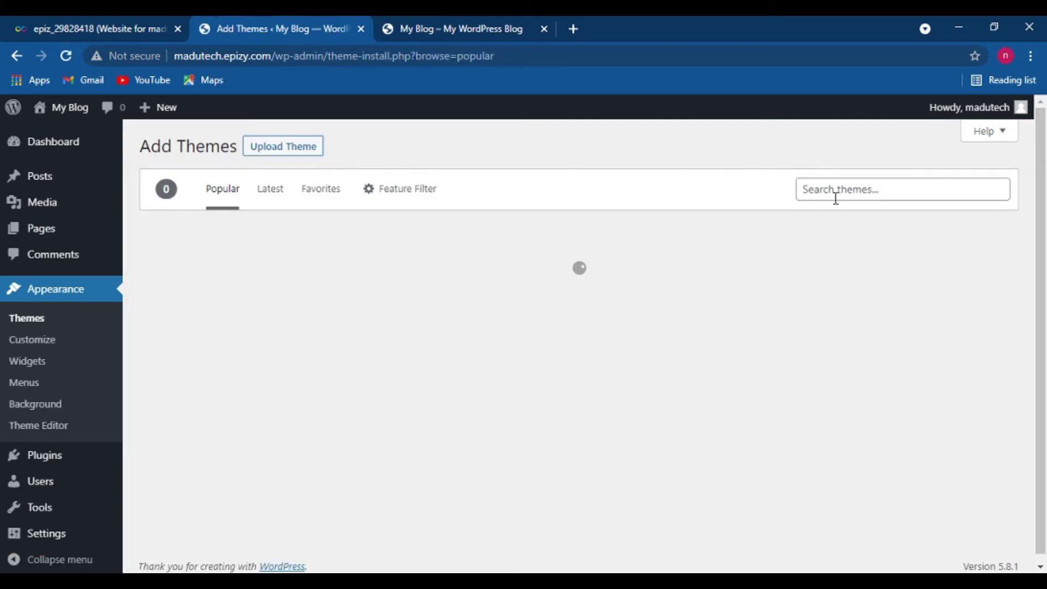
- Search for 'oceanwp', then install and activate the OceanWP theme
left_click(836, 199)
type("ocean")
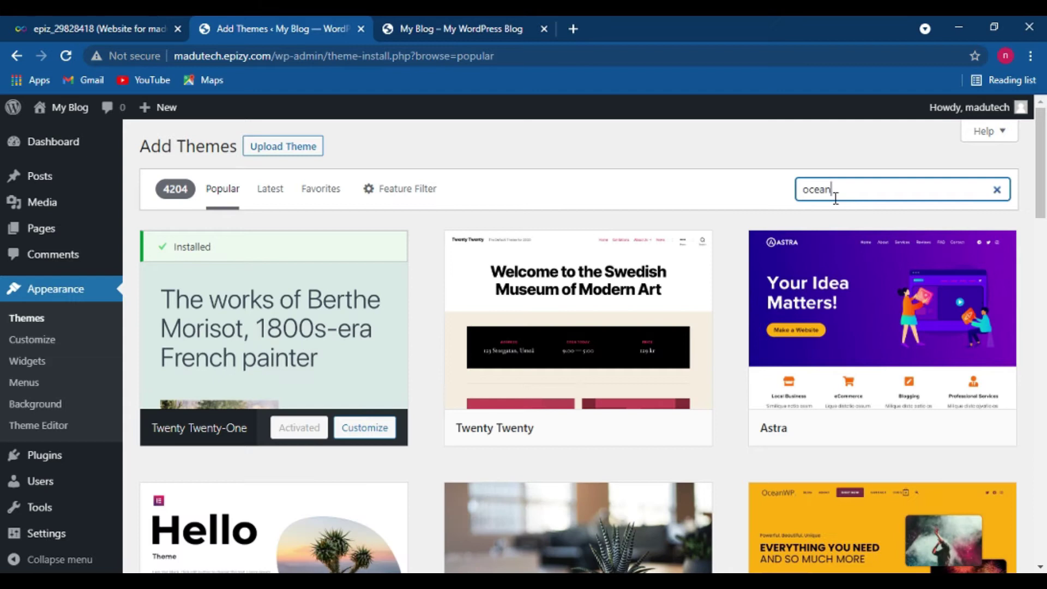
type("wp")
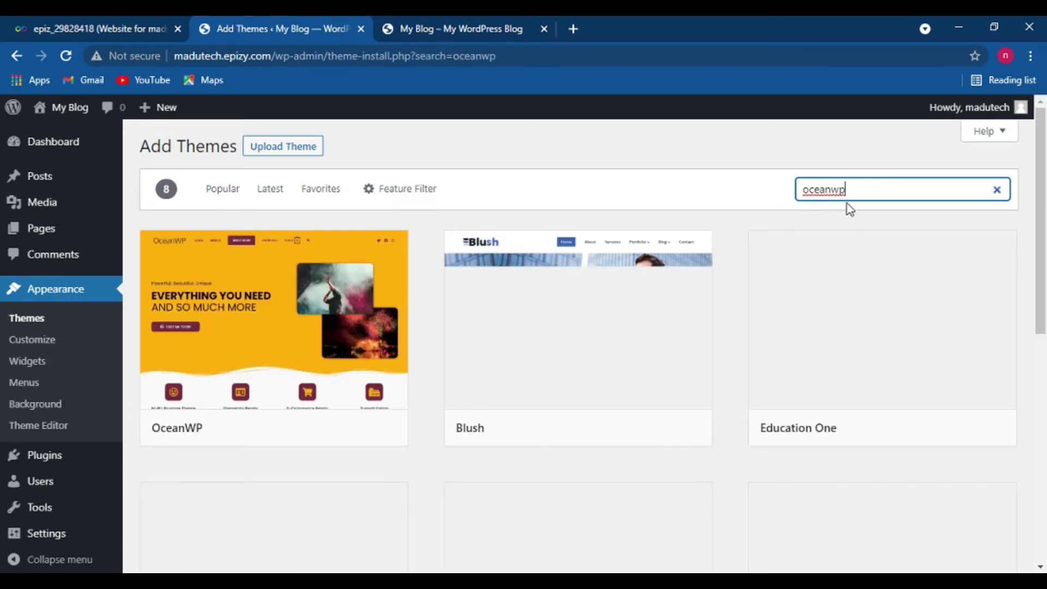
mouse_move(251, 335)
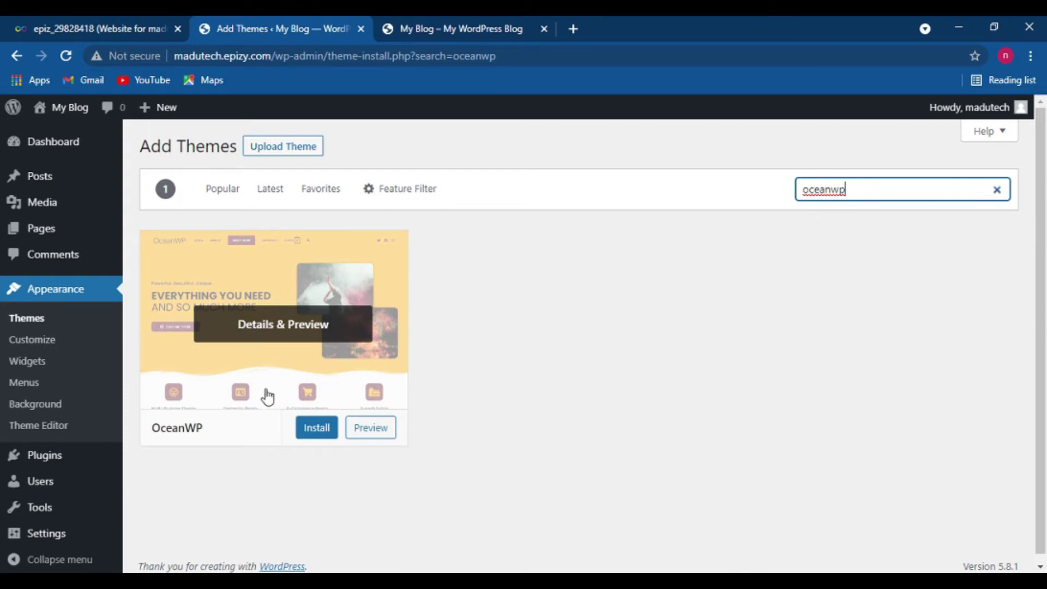
left_click(313, 435)
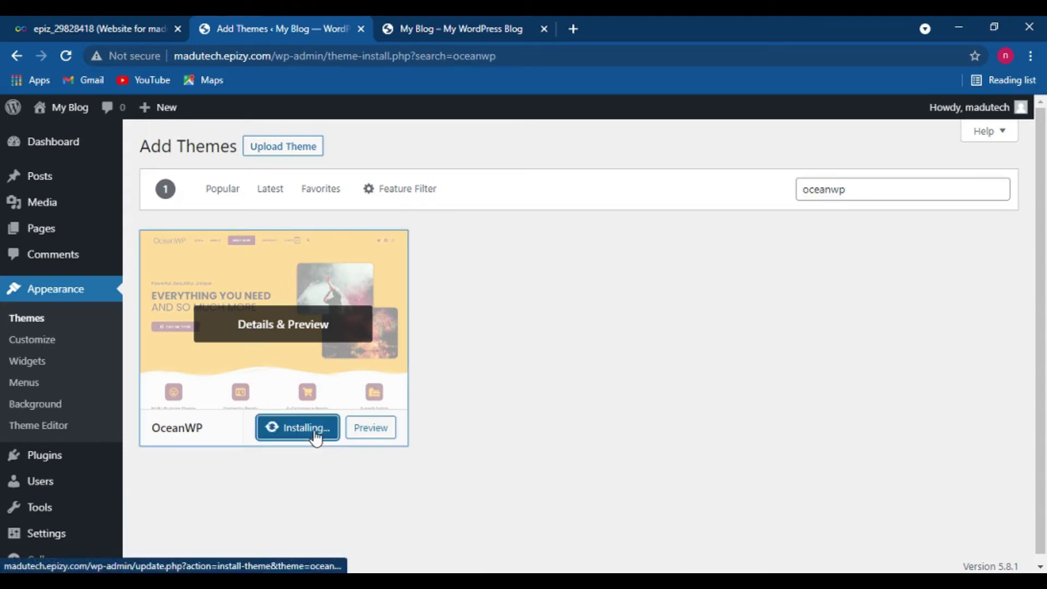
left_click(304, 443)
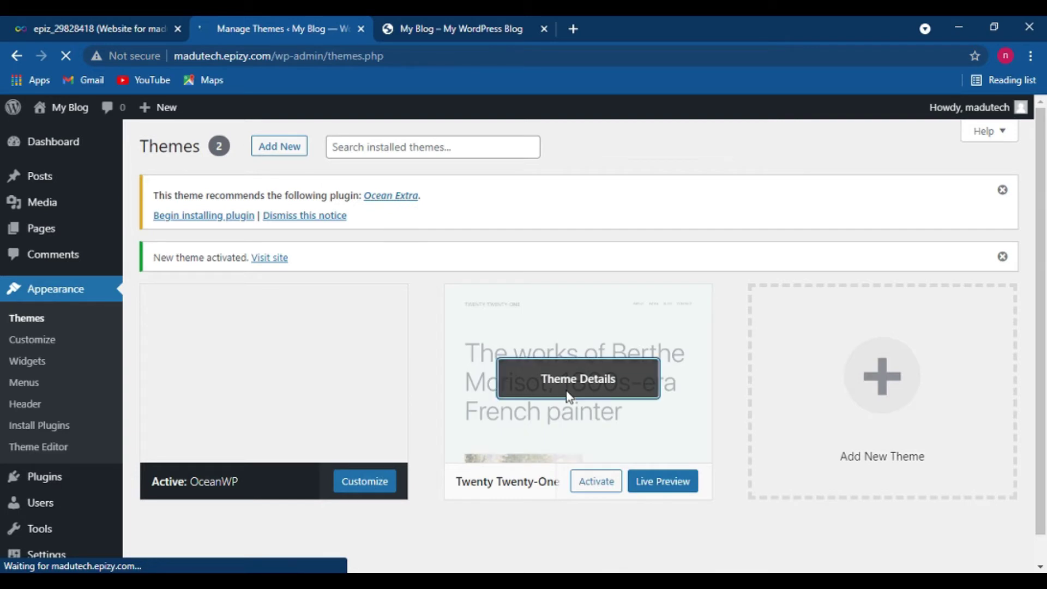
- Delete the Twenty Twenty-One theme from its Theme Details
left_click(567, 394)
left_click(990, 540)
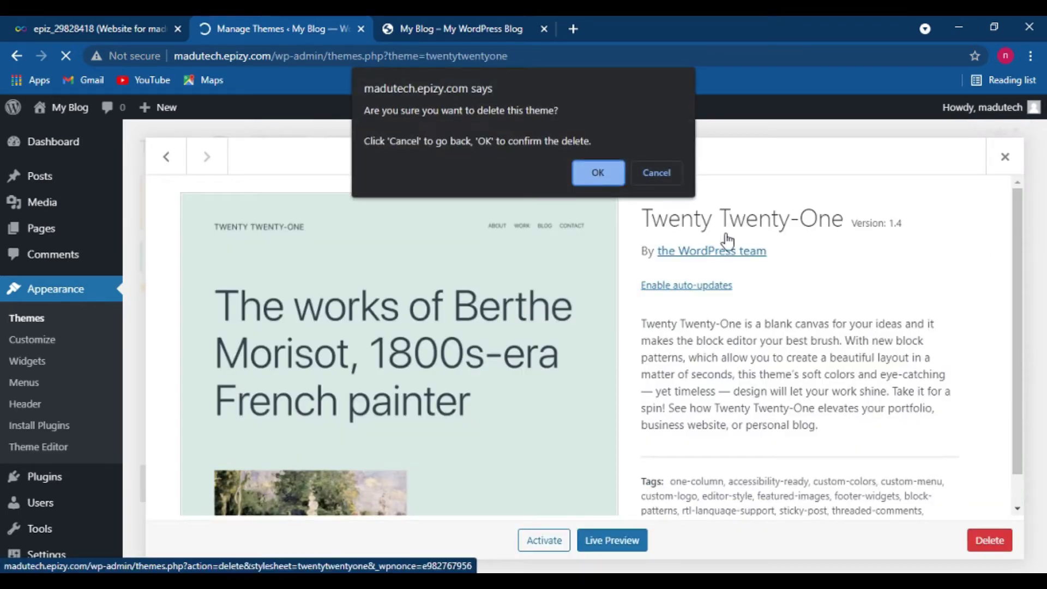
left_click(598, 172)
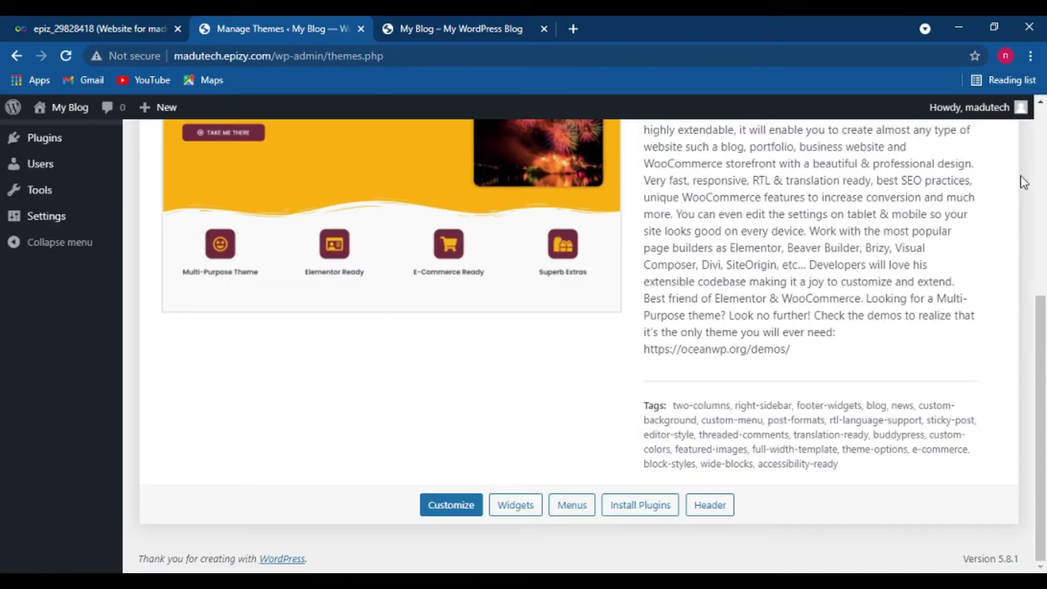
left_click(1044, 158)
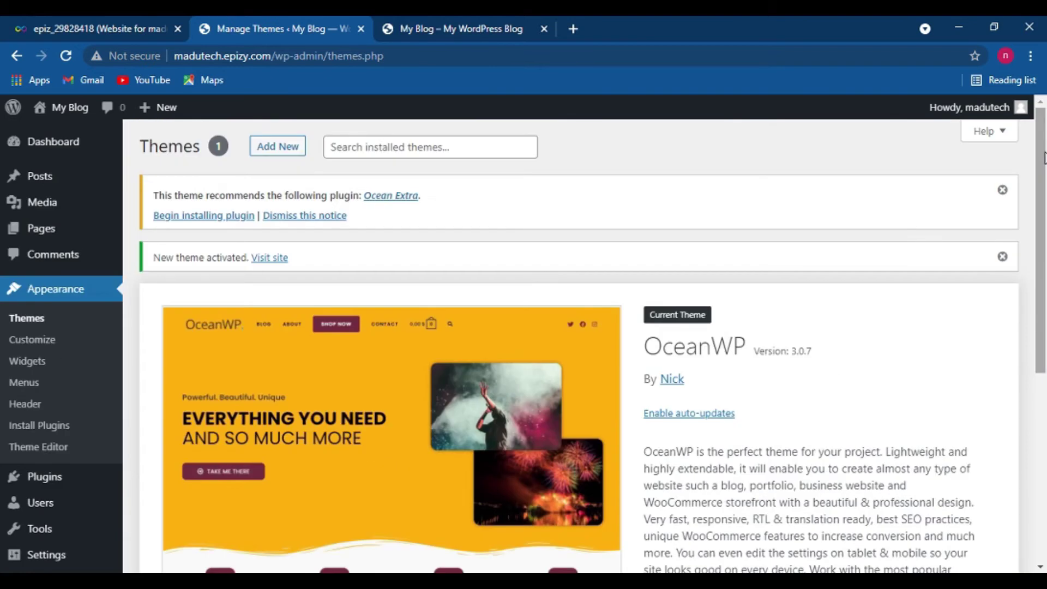
left_click(483, 19)
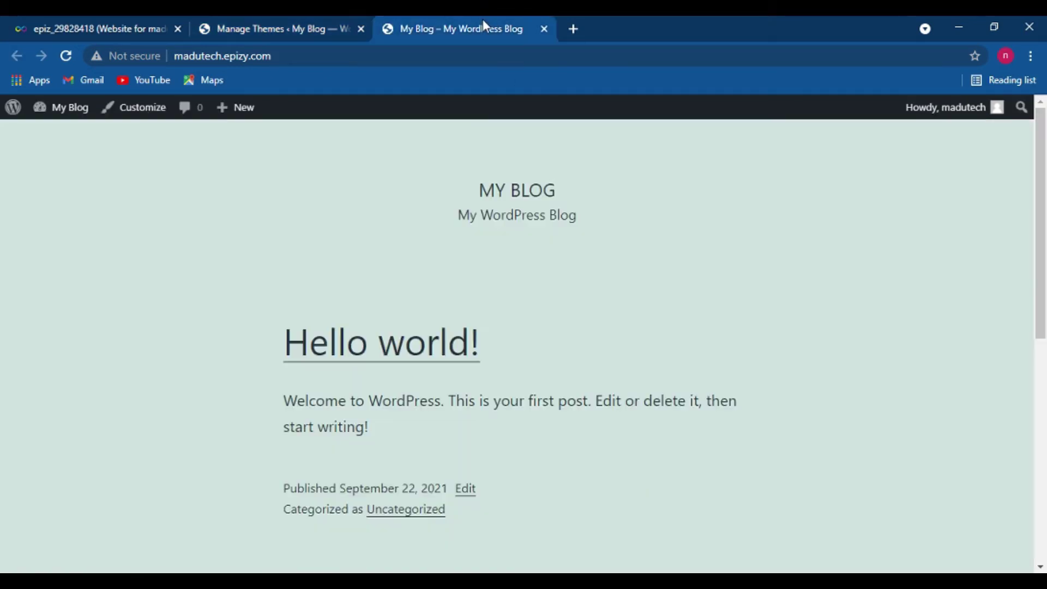
- Reload the live blog to see the OceanWP layout with search box and recent posts
left_click(73, 54)
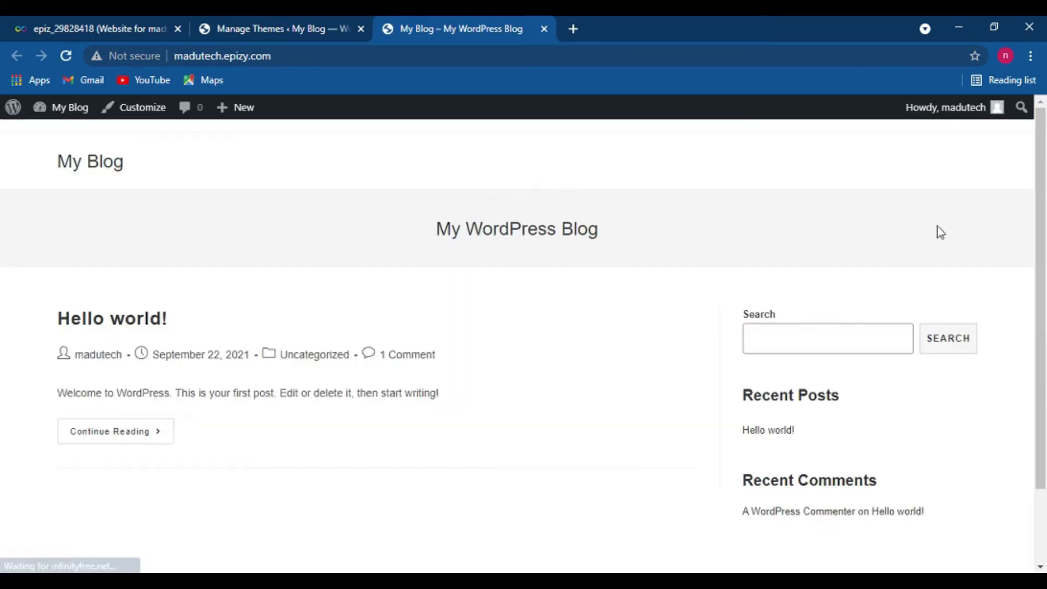
scroll(1000, 247, "down", 2)
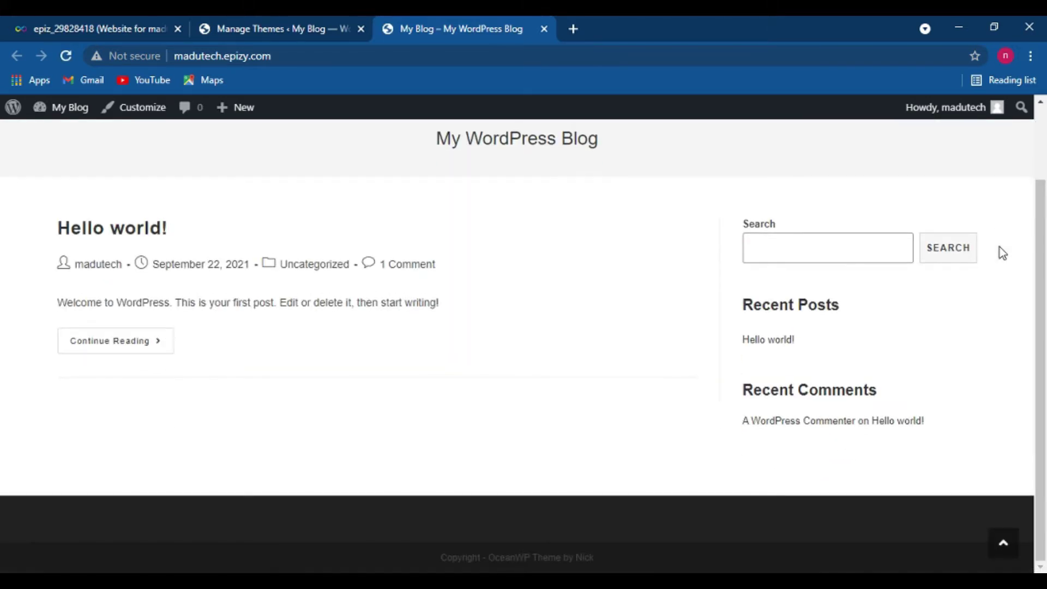
scroll(1000, 247, "up", 2)
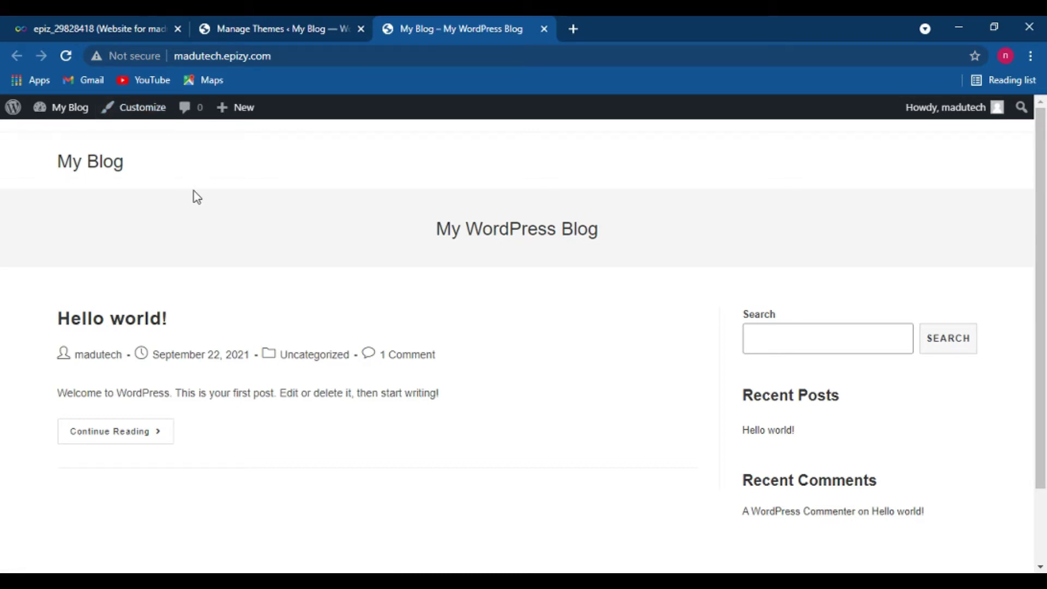
left_click(278, 19)
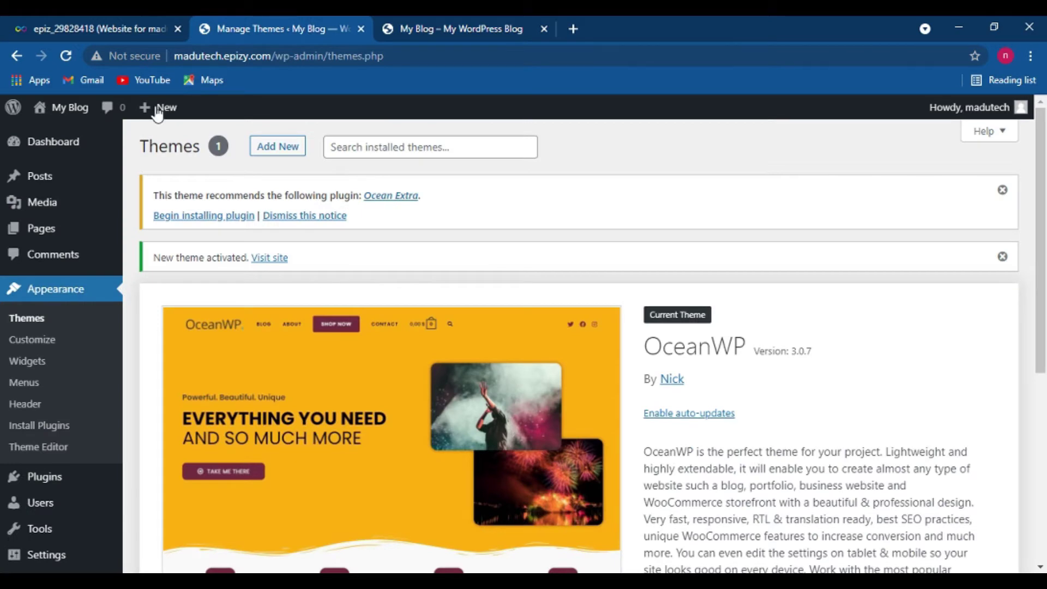
- Search plugins for 'element', then install and activate Elementor Website Builder
mouse_move(49, 483)
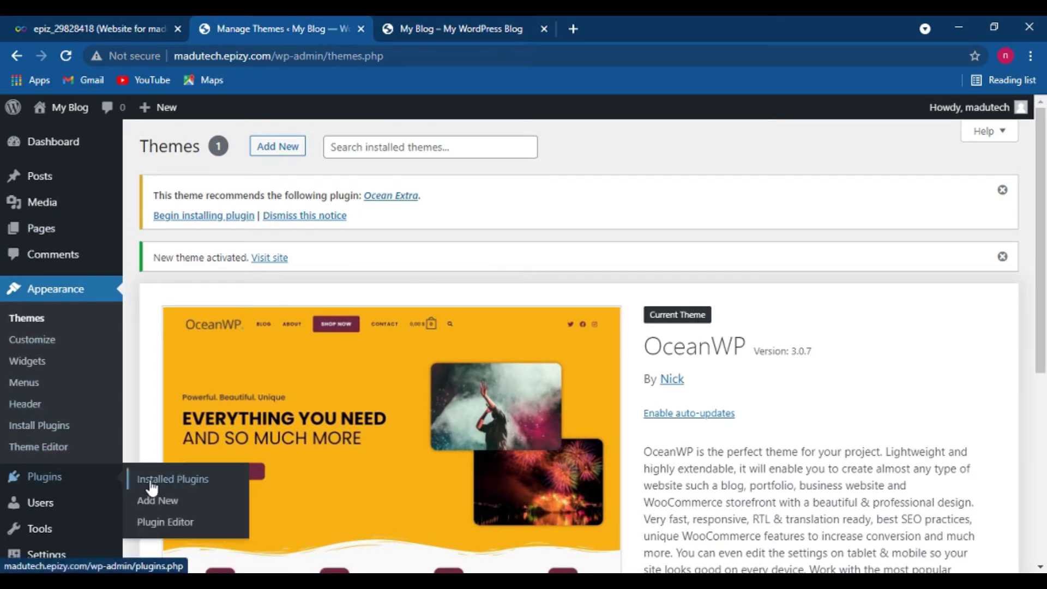
left_click(170, 509)
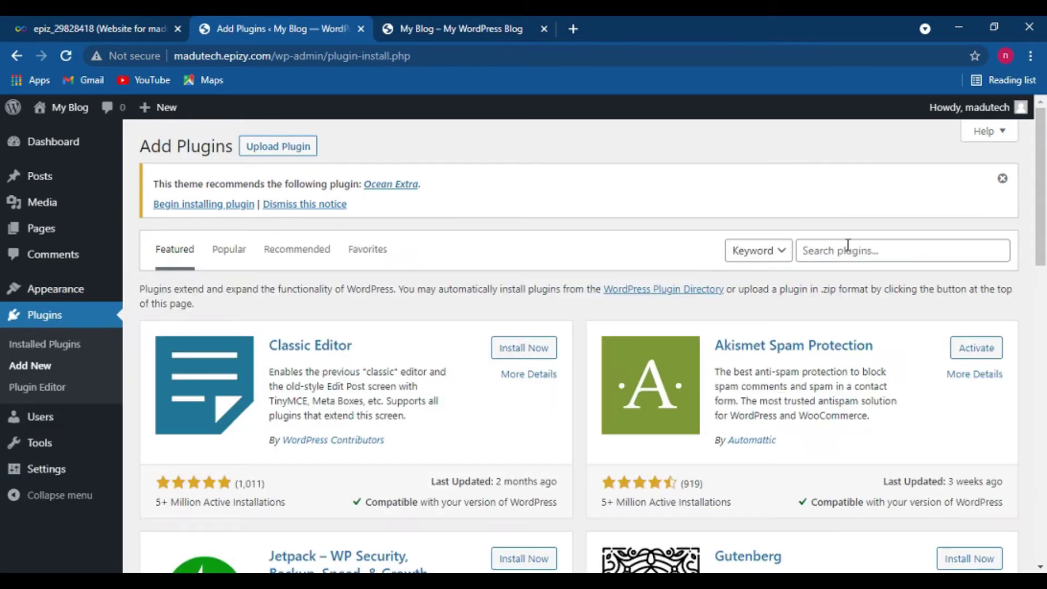
left_click(849, 246)
type("elementor")
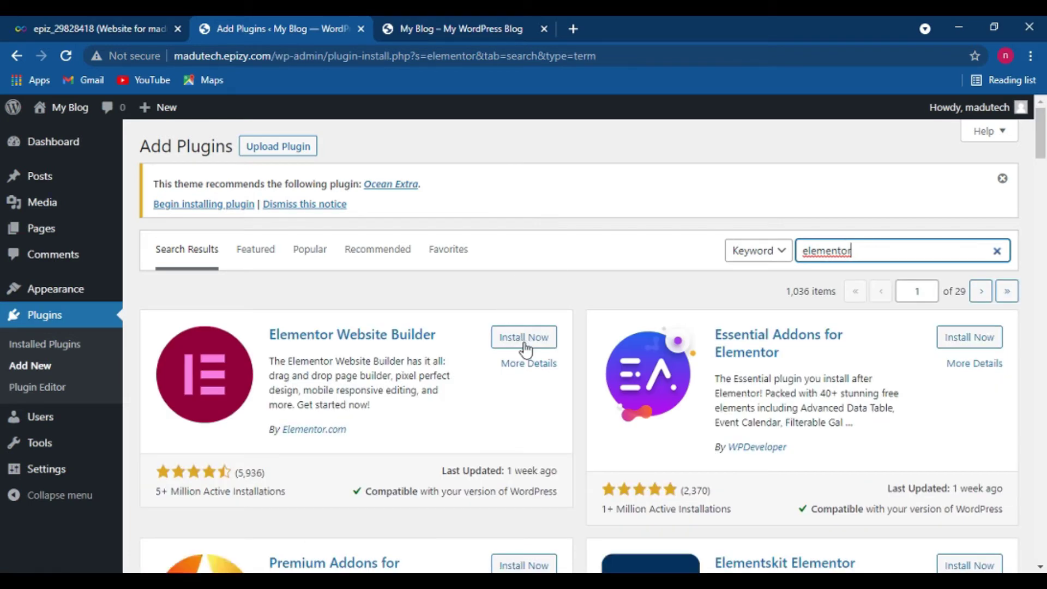
left_click(524, 343)
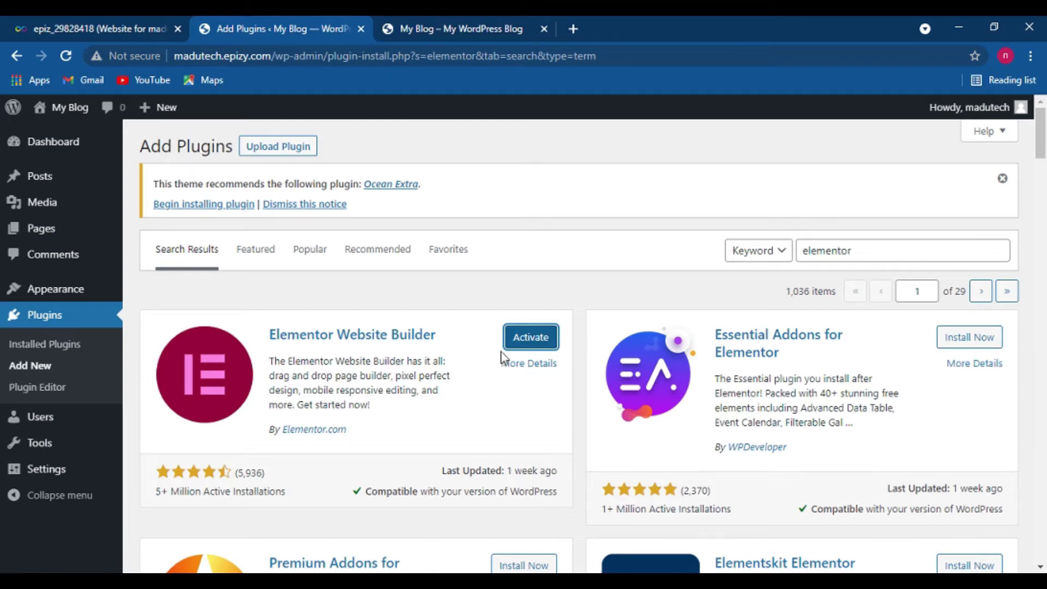
left_click(543, 340)
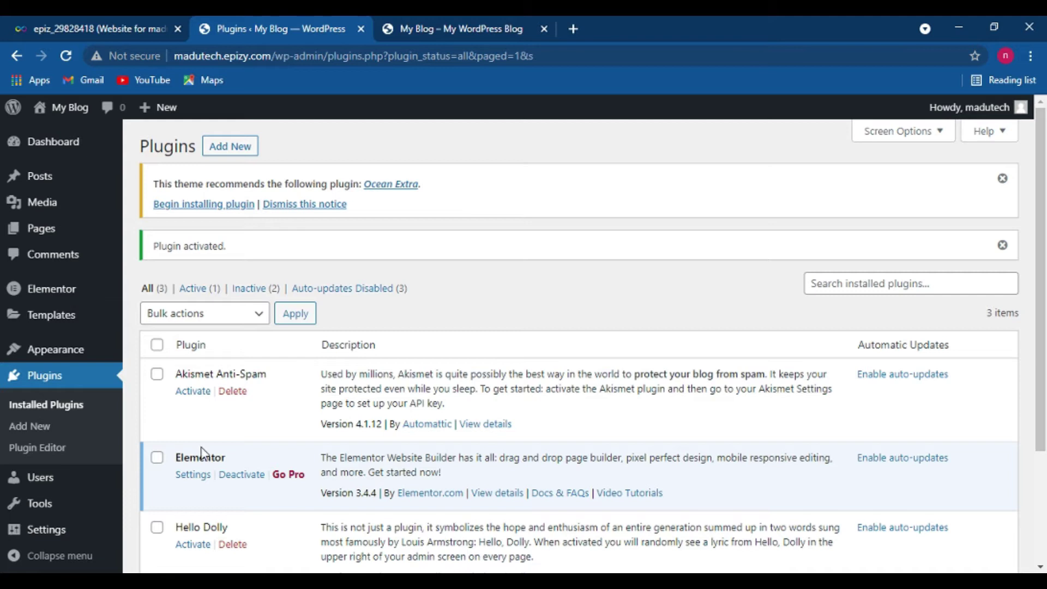
- Delete the Akismet Anti-Spam and Hello Dolly plugins, then go to Add Plugins
left_click(233, 391)
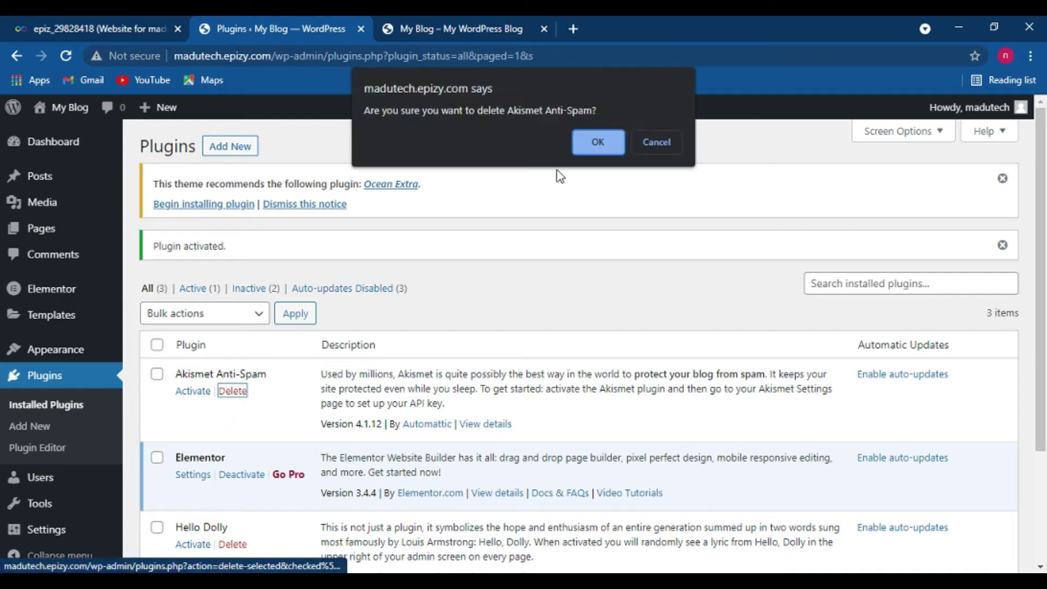
left_click(596, 142)
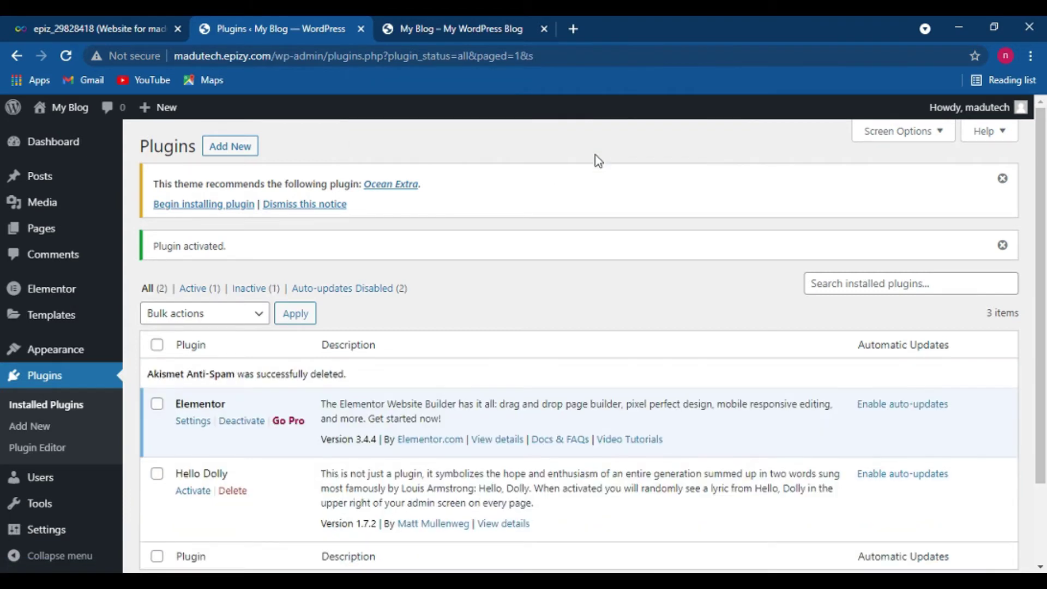
left_click(235, 493)
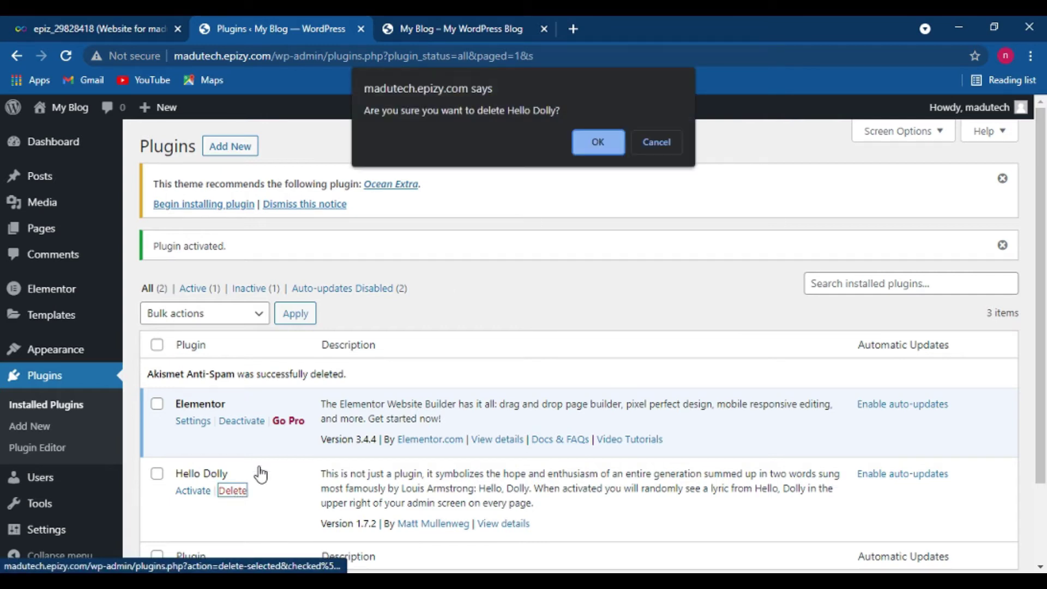
left_click(599, 135)
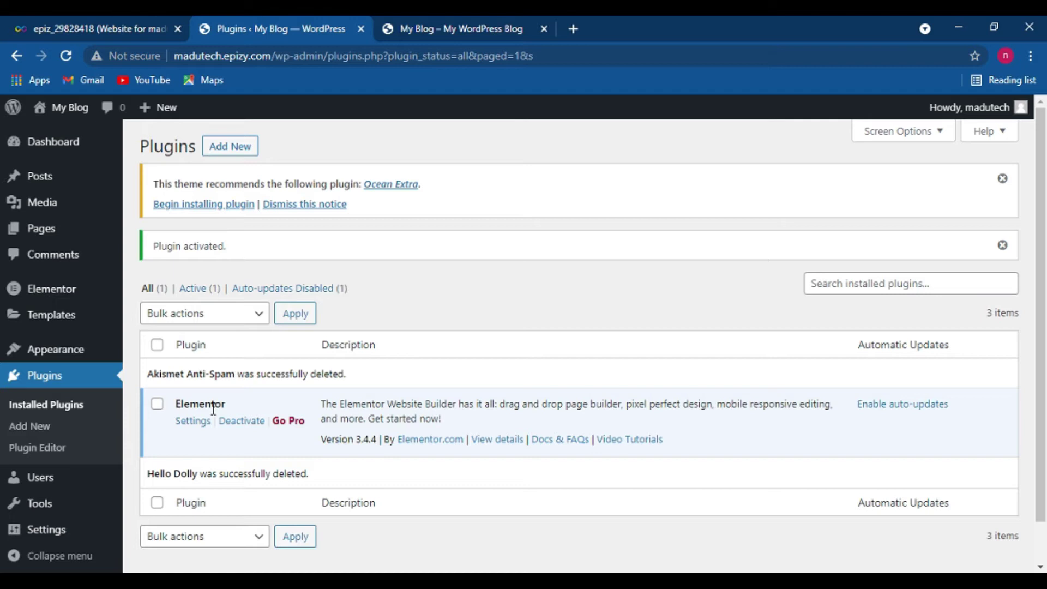
left_click(236, 155)
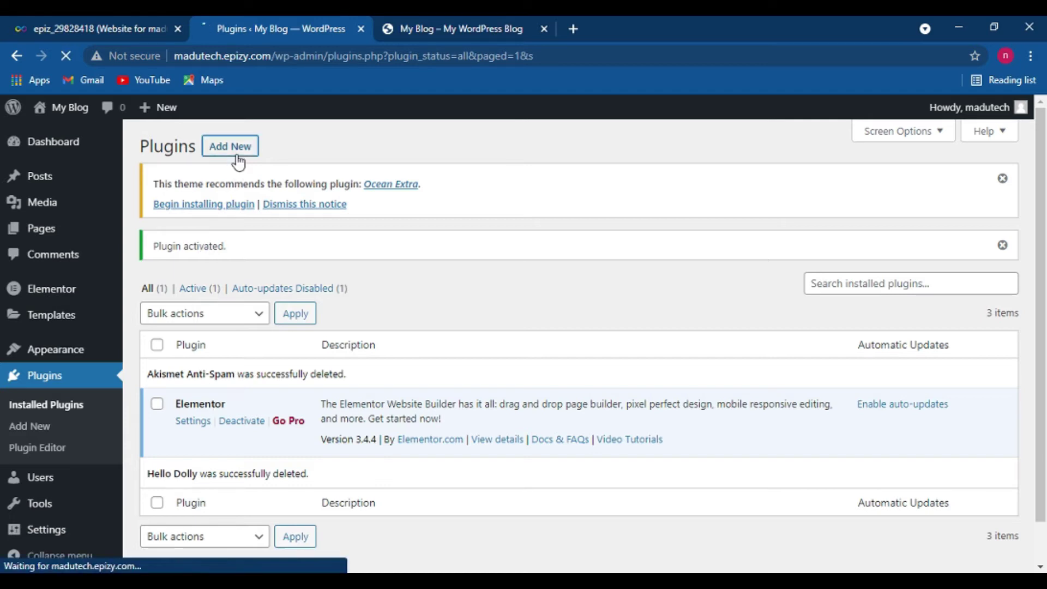
left_click(815, 252)
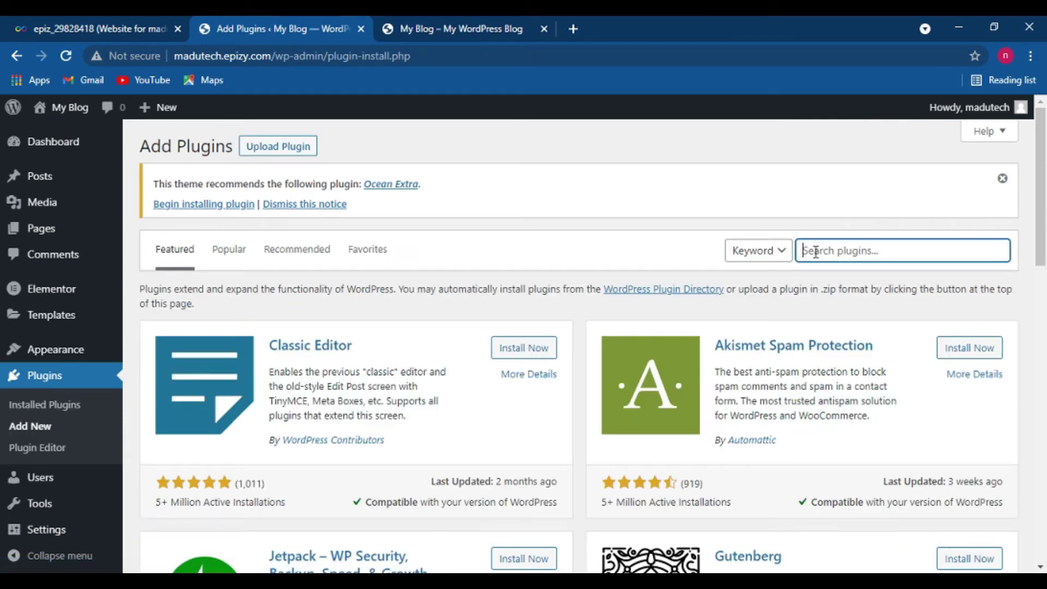
- Search plugins for 'con', then install and activate Contact Form 7
type("contact")
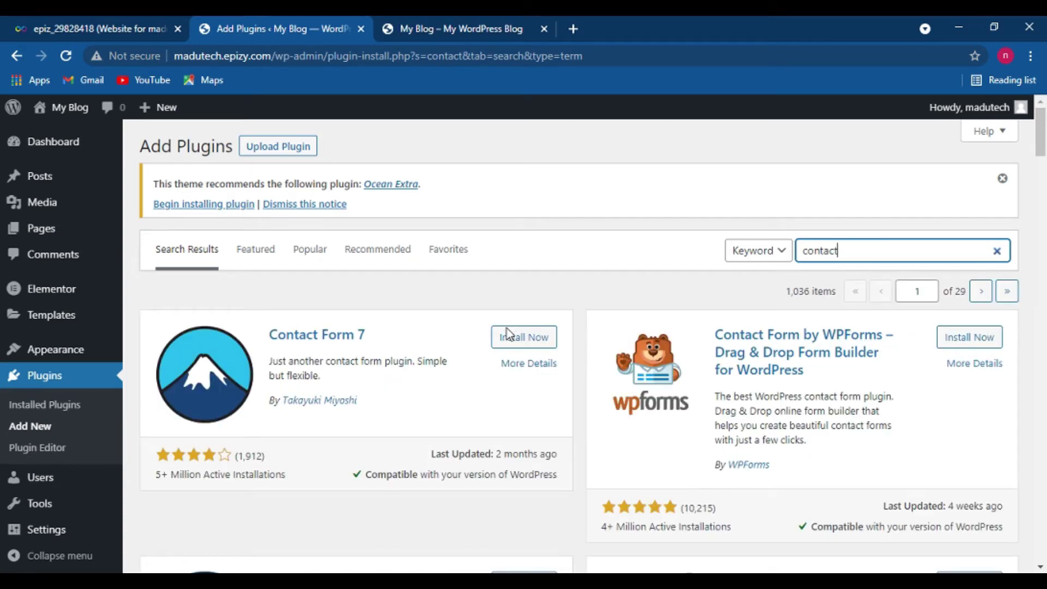
left_click(521, 340)
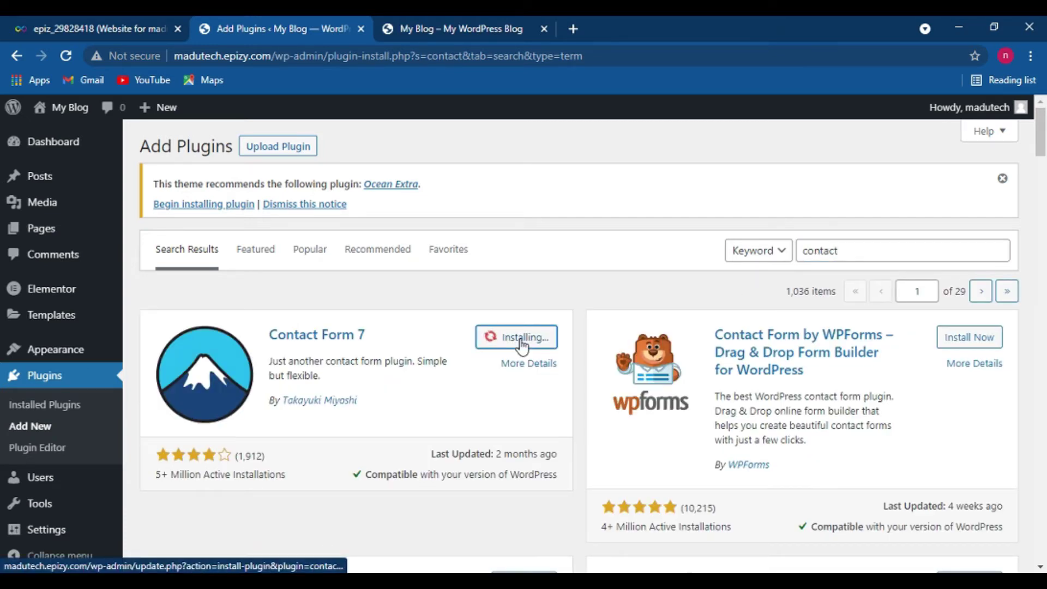
left_click(532, 339)
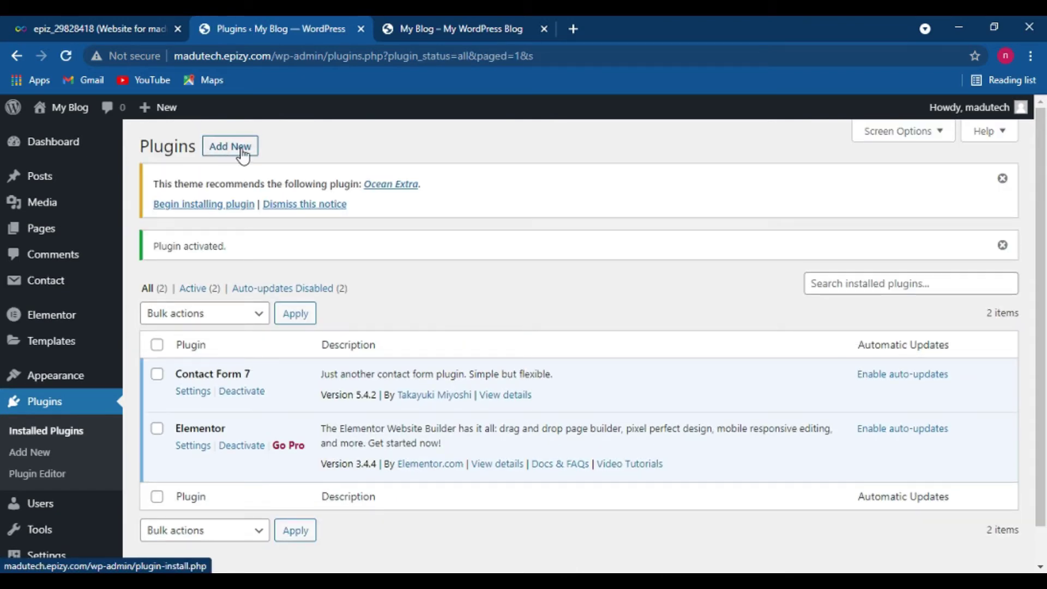
left_click(243, 155)
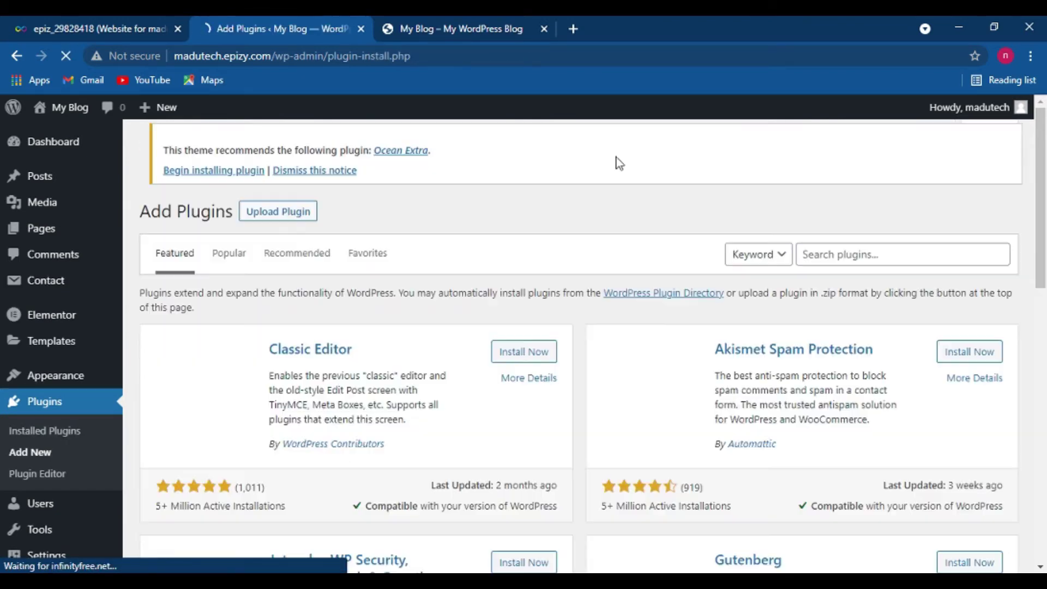
left_click(819, 250)
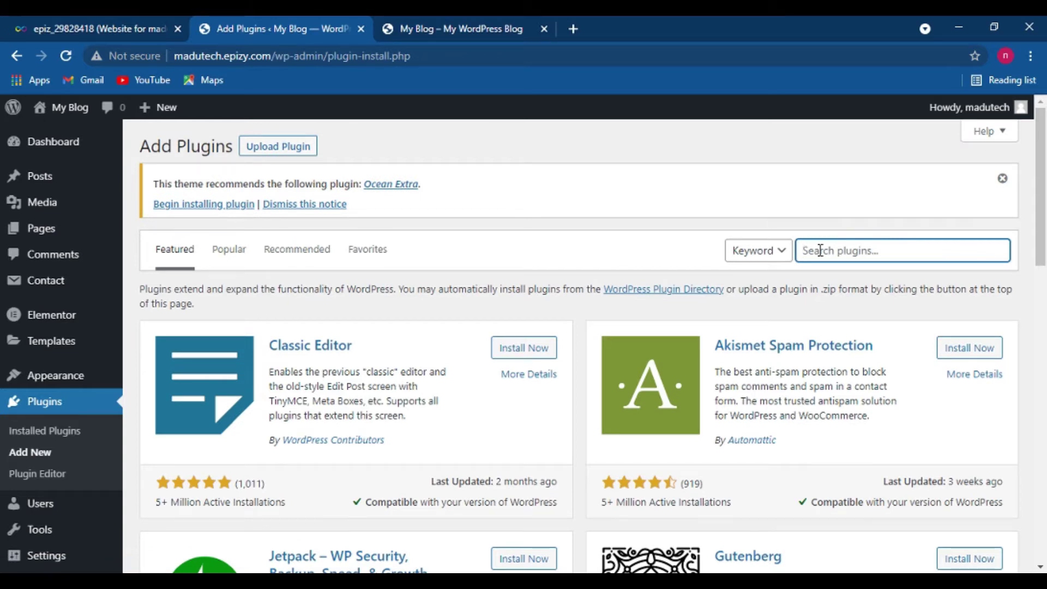
- Install and activate the Envato Elements – Photos & Elementor Templates plugin, then view its Welcome page
type("envato")
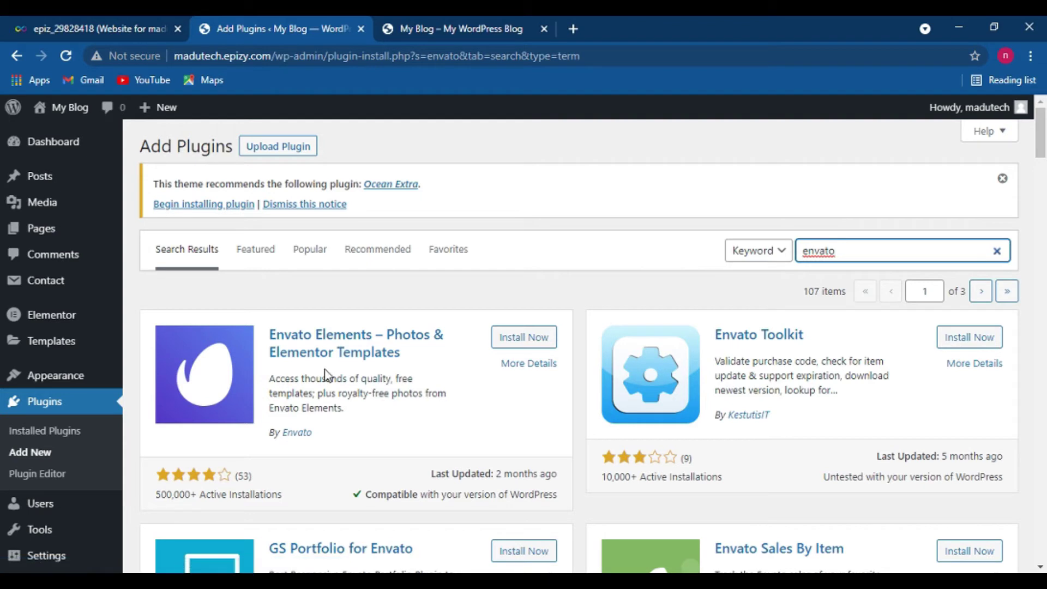
left_click(522, 344)
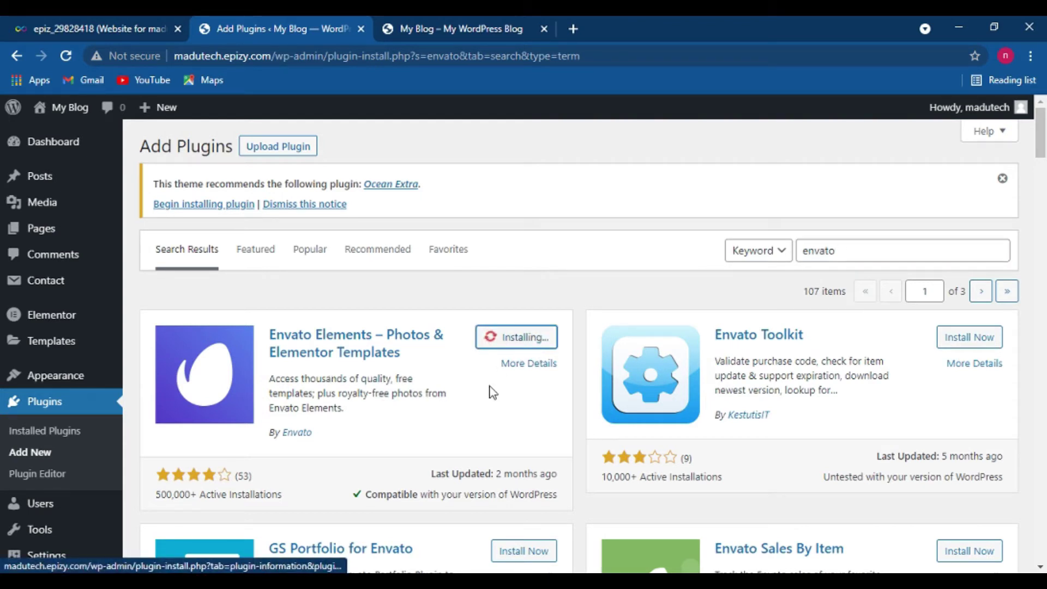
left_click(527, 344)
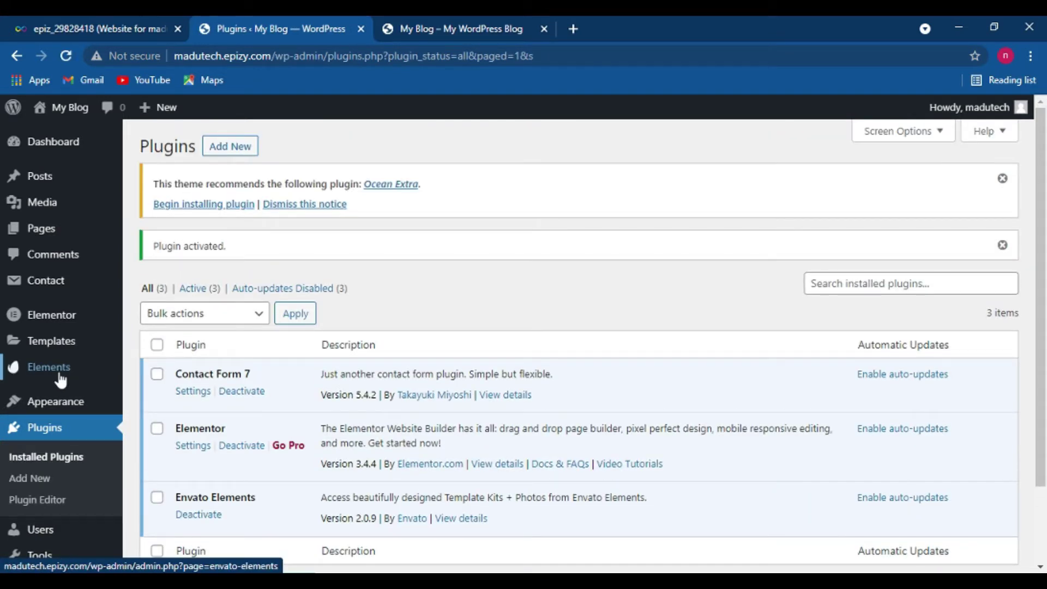
left_click(61, 373)
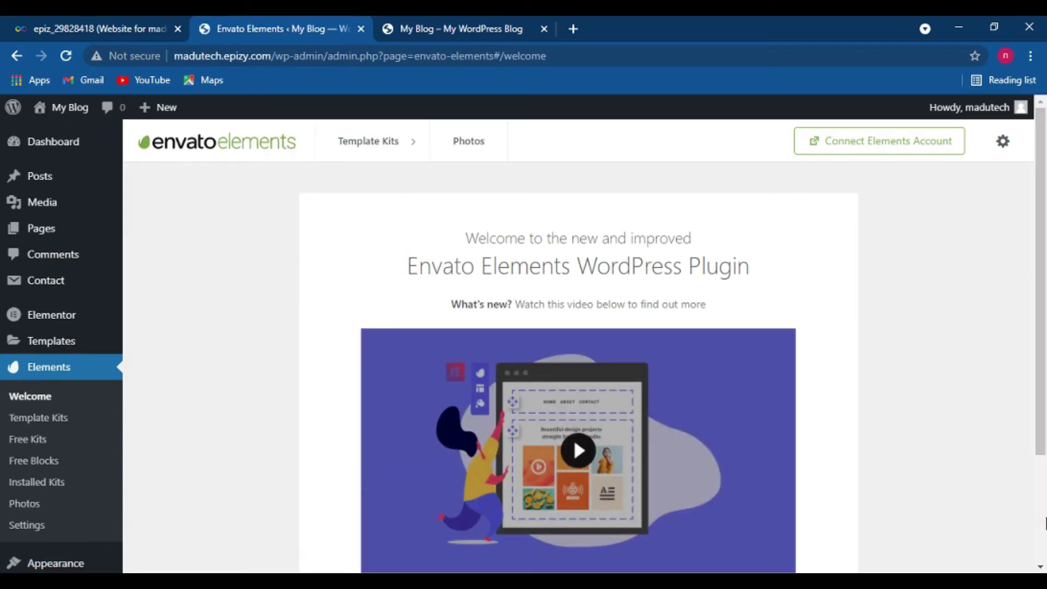
- Show the Envato Elements Free Kits gallery listing kits like CoWorking Space and Mediterranean Restaurant
left_click_drag(1044, 453, 1045, 522)
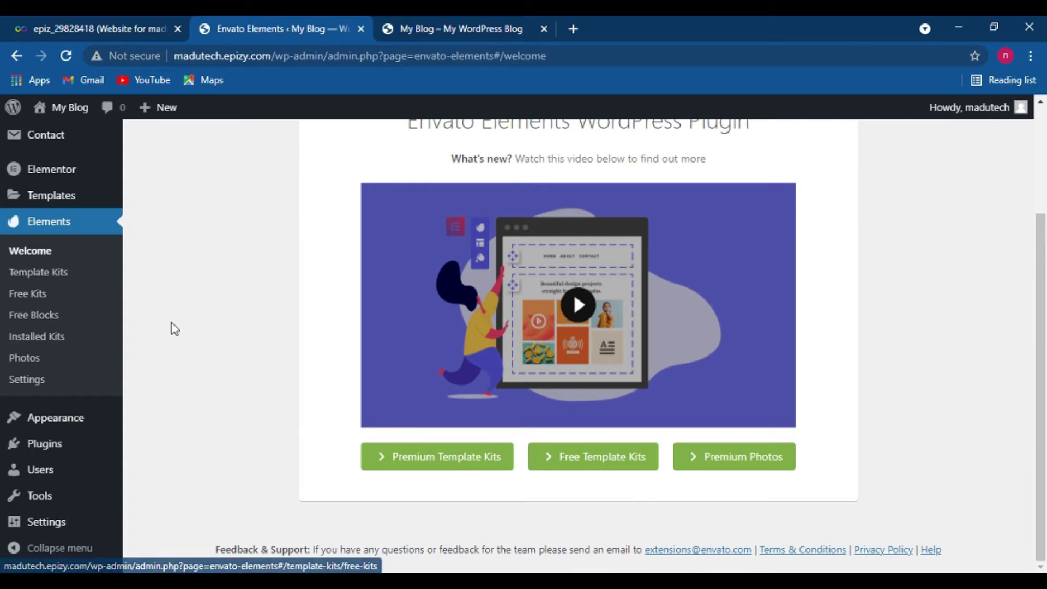
left_click(37, 301)
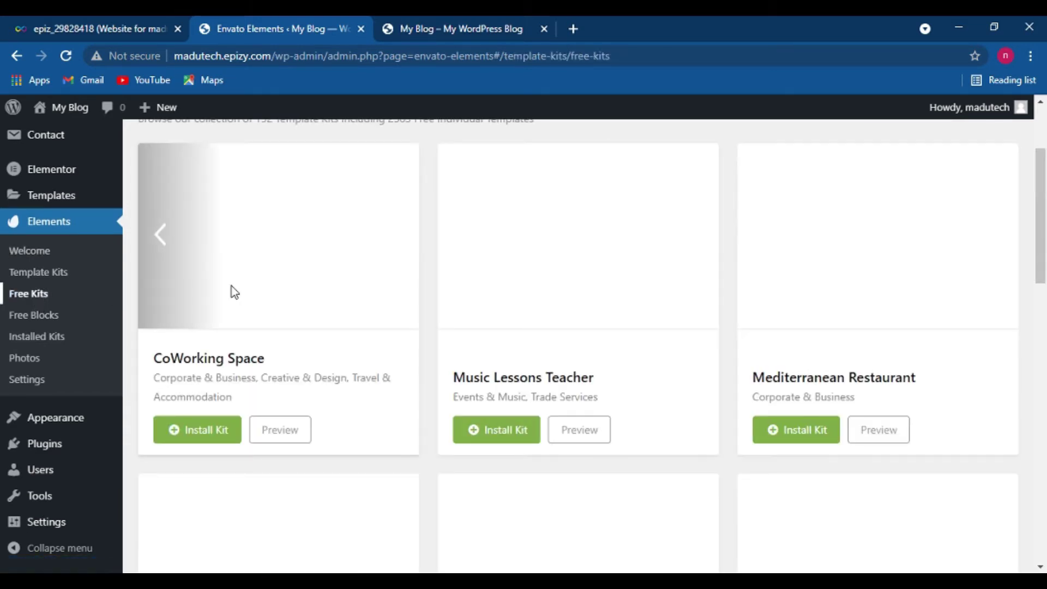
- Search the free template kits for 'startup business'
left_click(1041, 138)
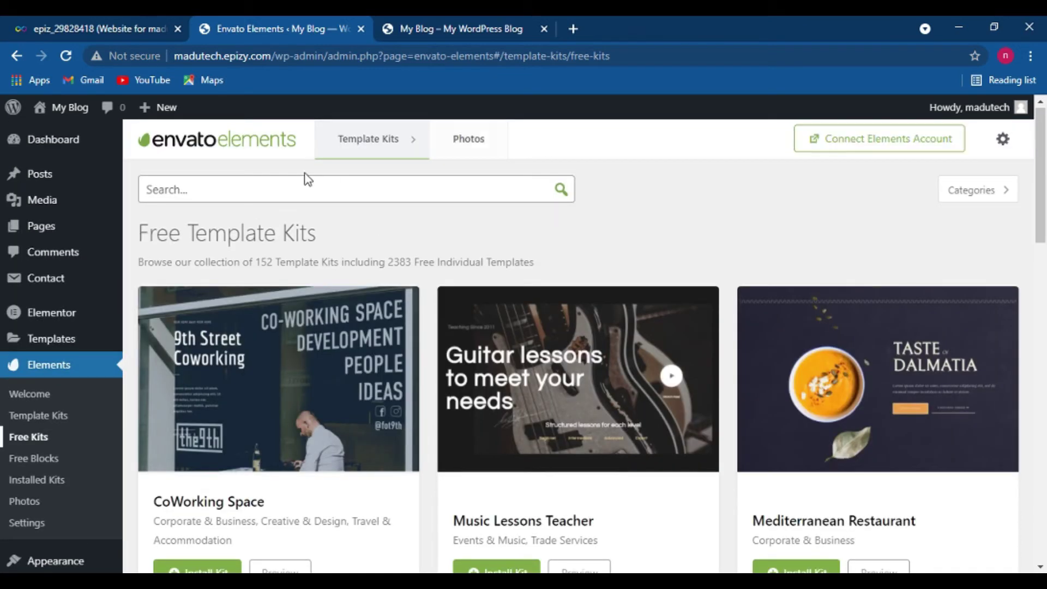
left_click(178, 198)
type("startup business")
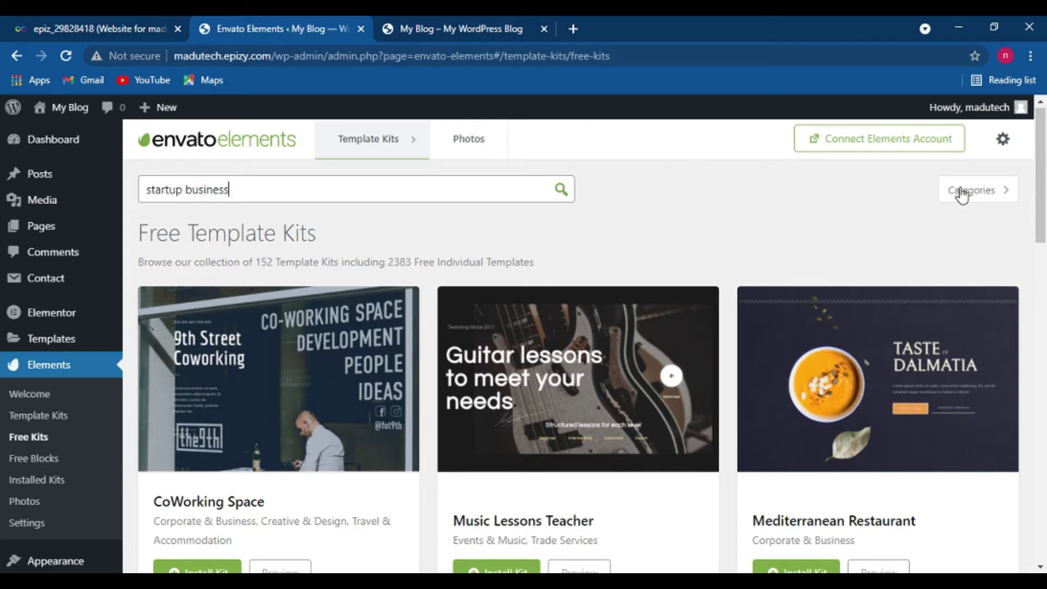
left_click(990, 199)
left_click(565, 193)
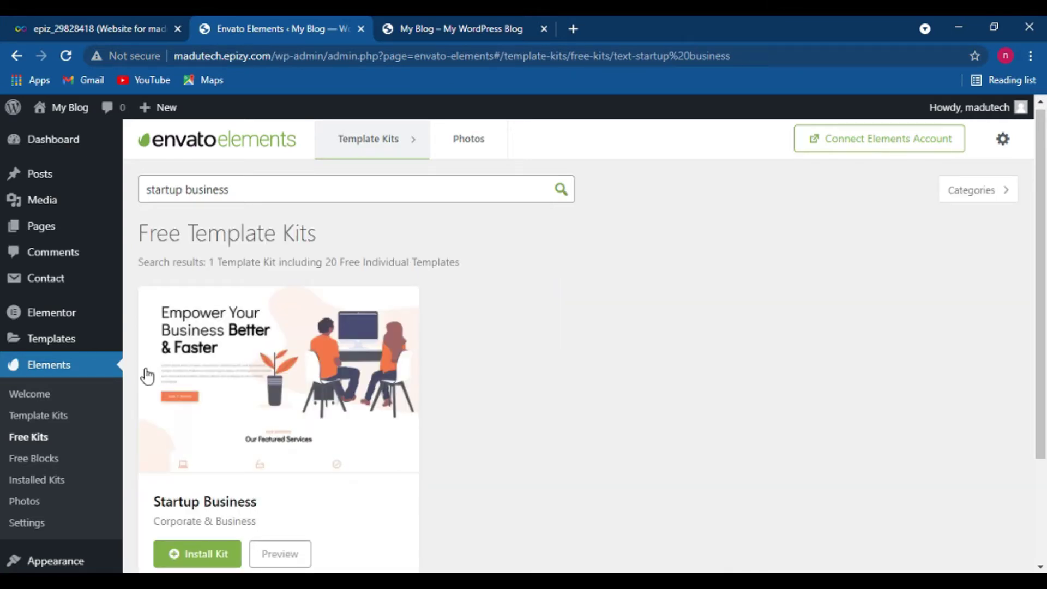
- Install the Startup Business kit and go to the All Pages list
left_click(175, 559)
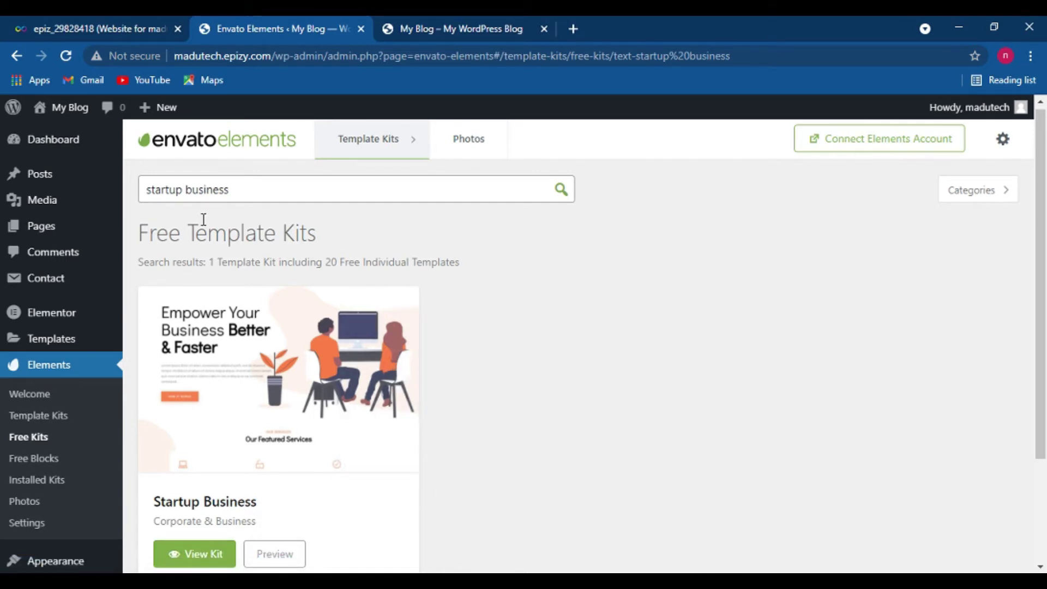
mouse_move(56, 231)
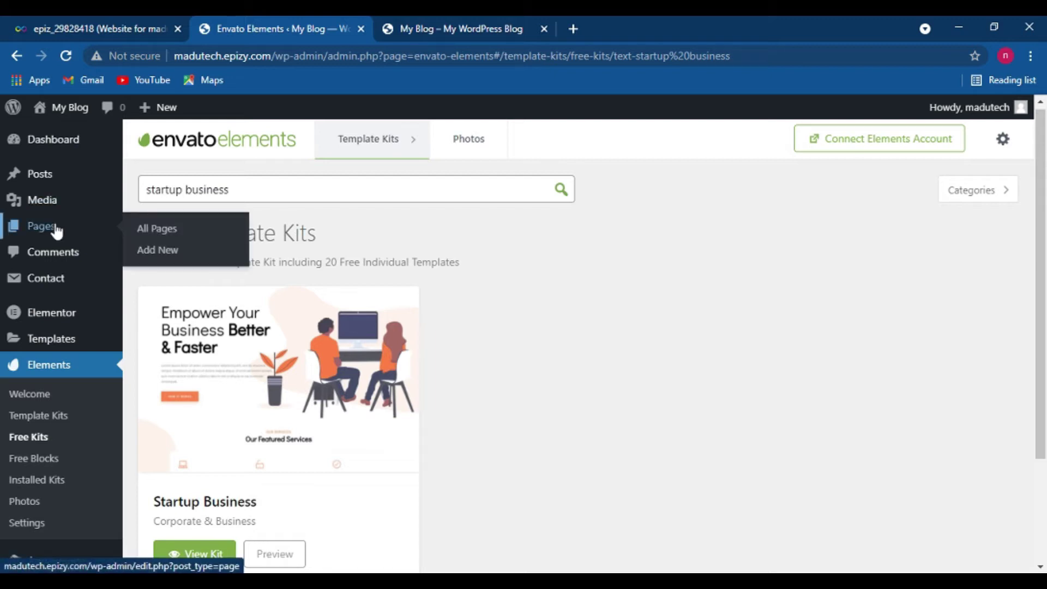
left_click(166, 229)
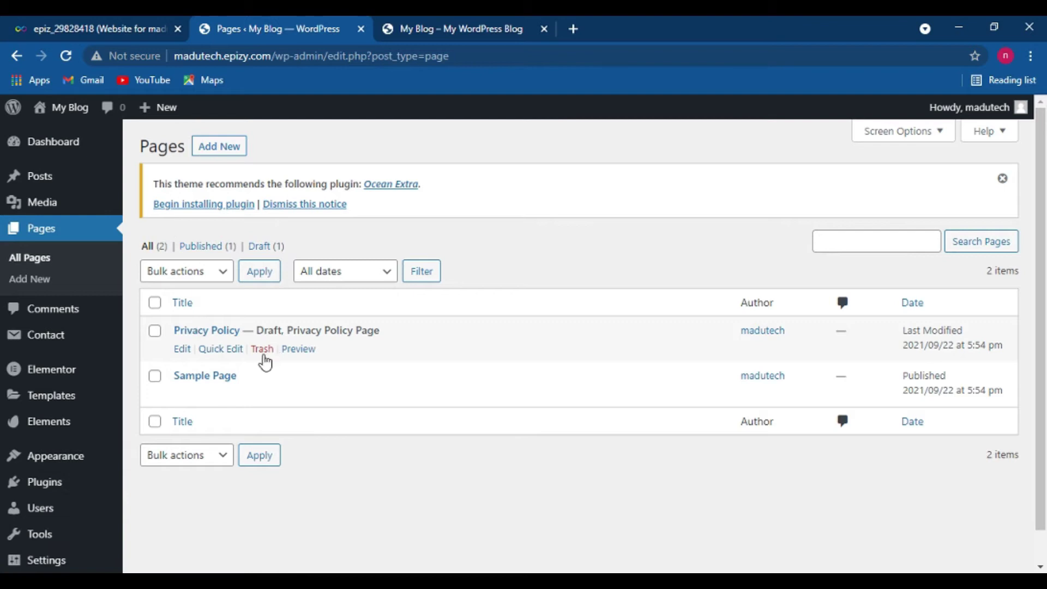
- Trash the Privacy Policy and Sample Page, then start a new page in the block editor
left_click(261, 352)
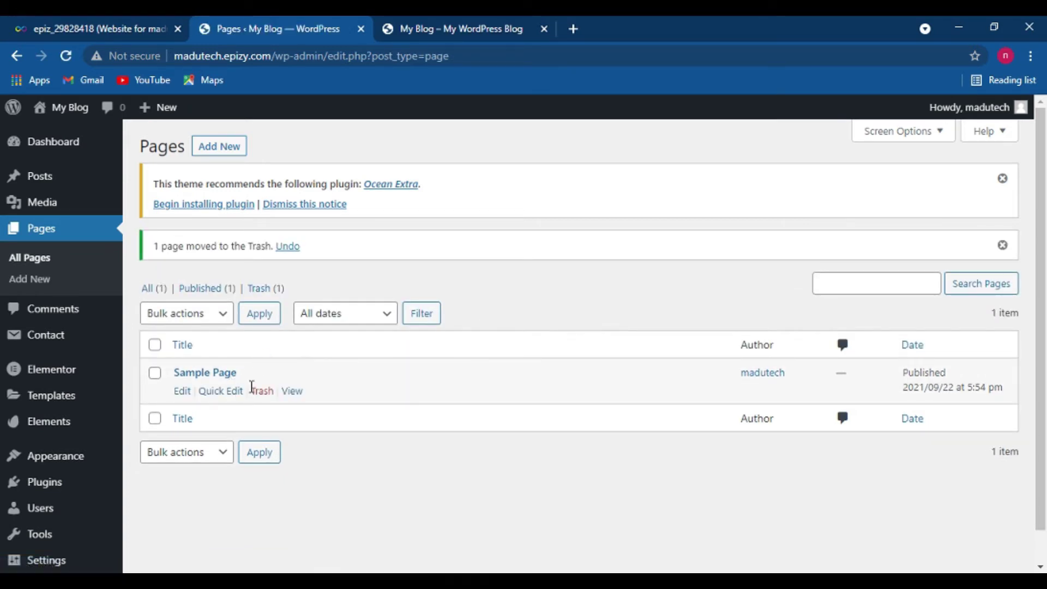
left_click(261, 391)
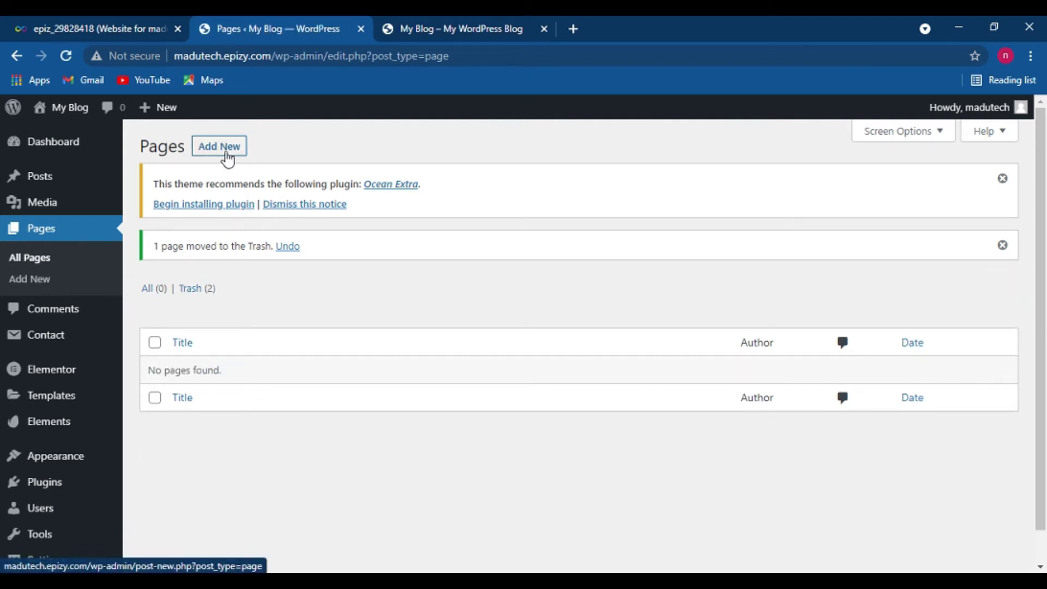
left_click(228, 158)
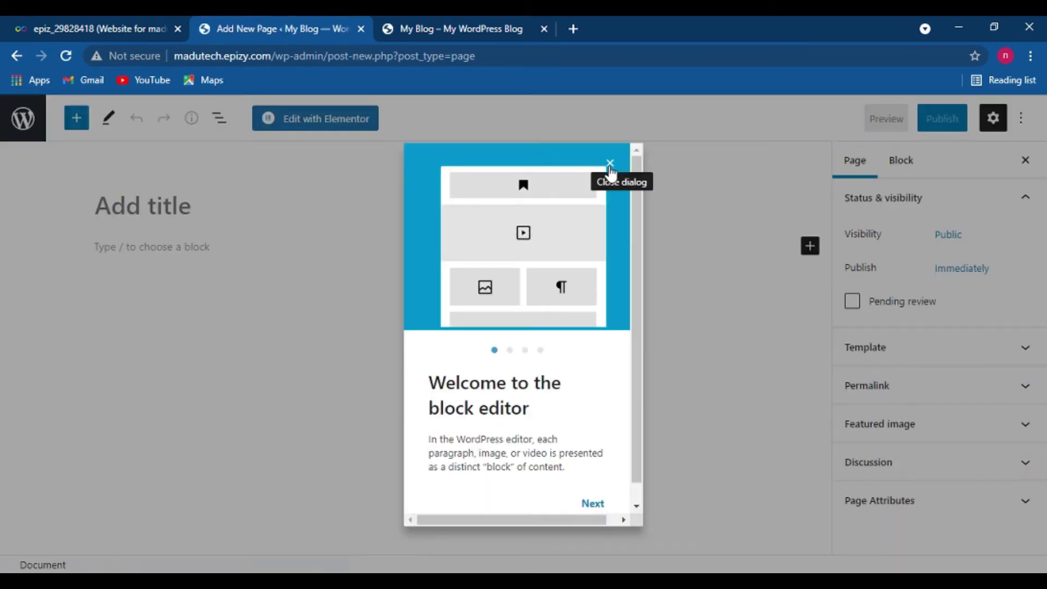
left_click(610, 164)
- Title the new page 'Home', give it the Elementor Canvas template, and publish it
left_click(140, 217)
type("Home")
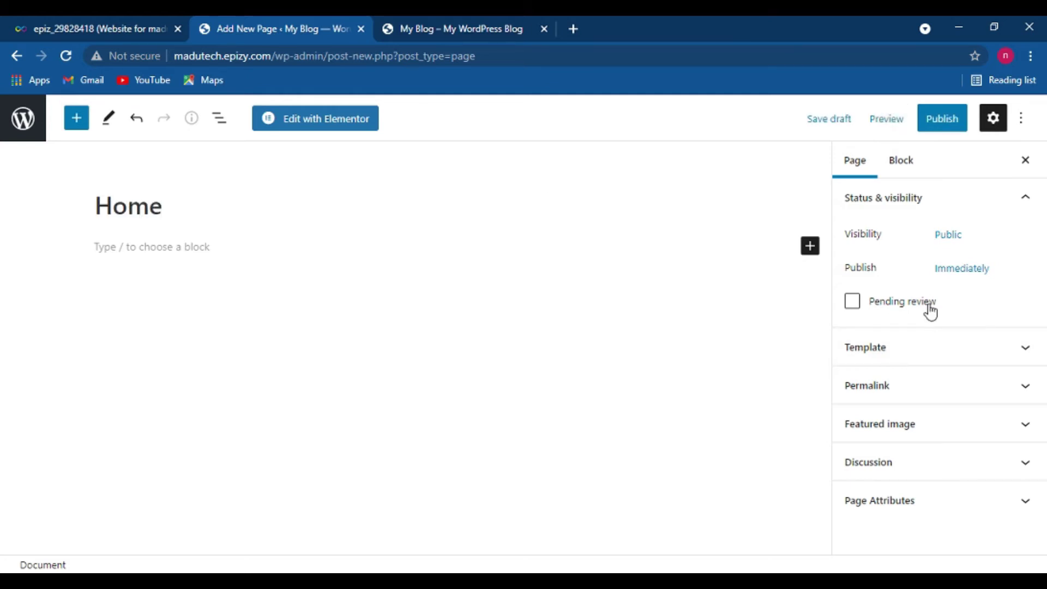
left_click(1026, 355)
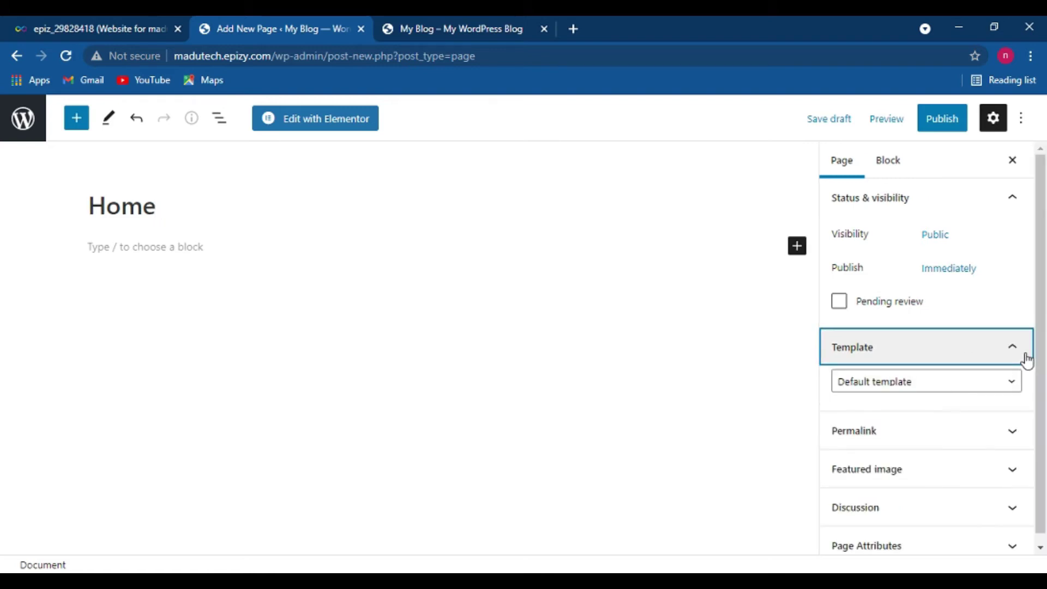
left_click(991, 396)
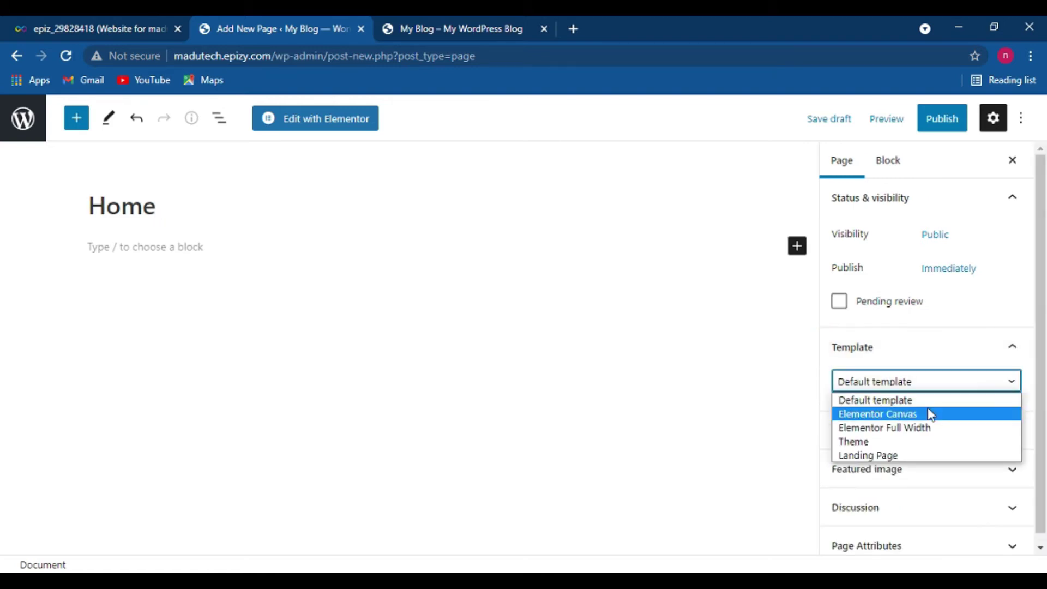
left_click(922, 417)
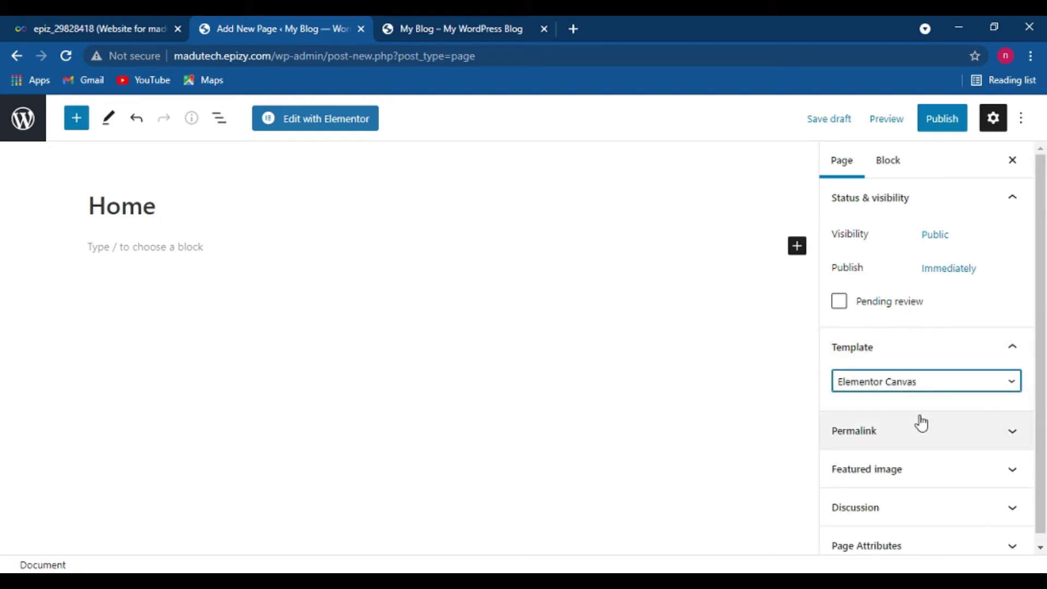
left_click(946, 127)
left_click(922, 129)
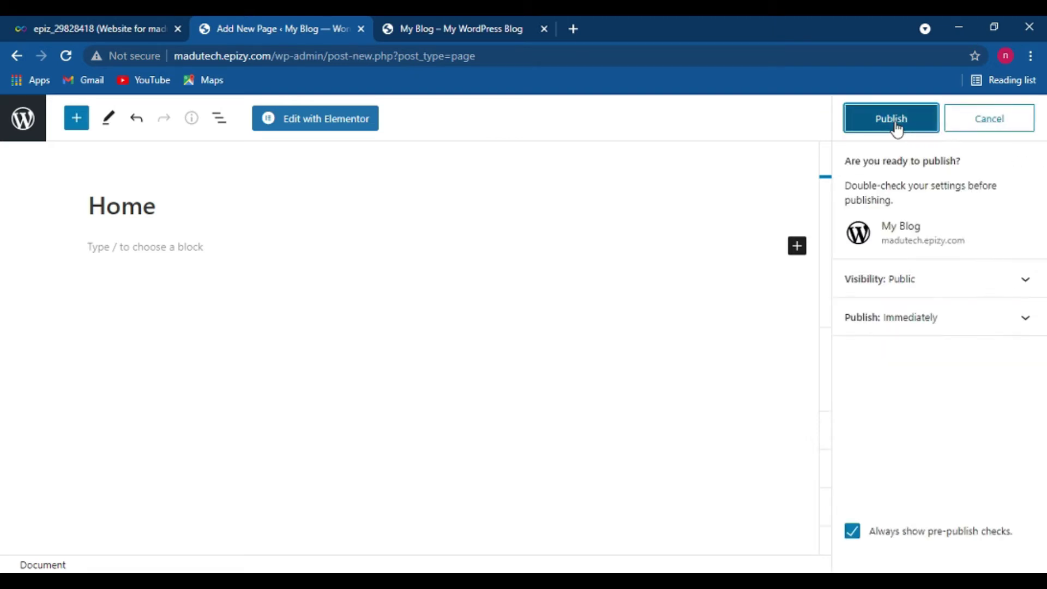
left_click(334, 121)
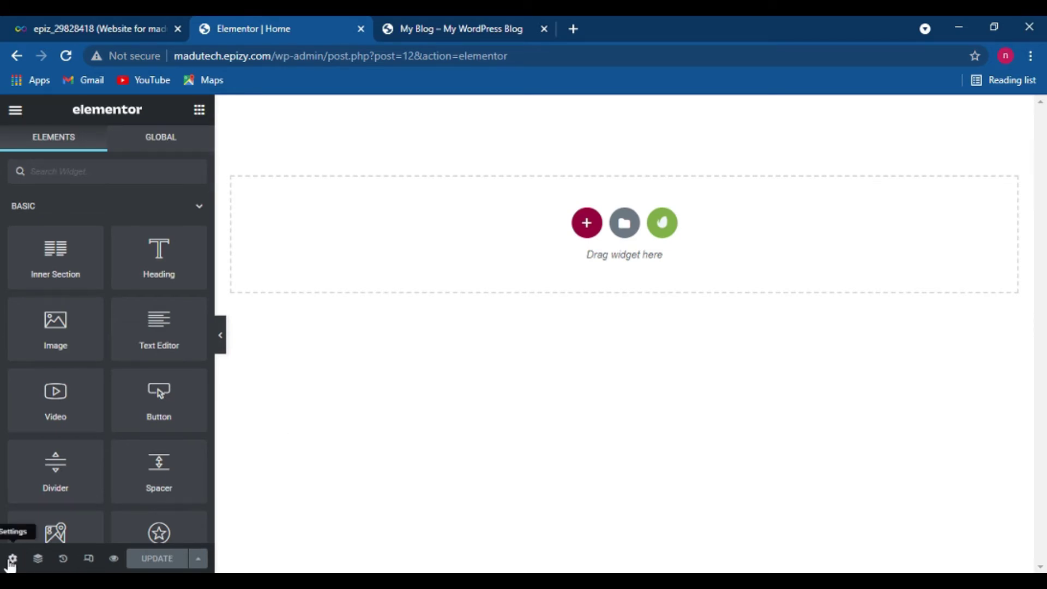
- Set the Home page's Page Layout to Elementor Full Width in Page Settings
left_click(12, 562)
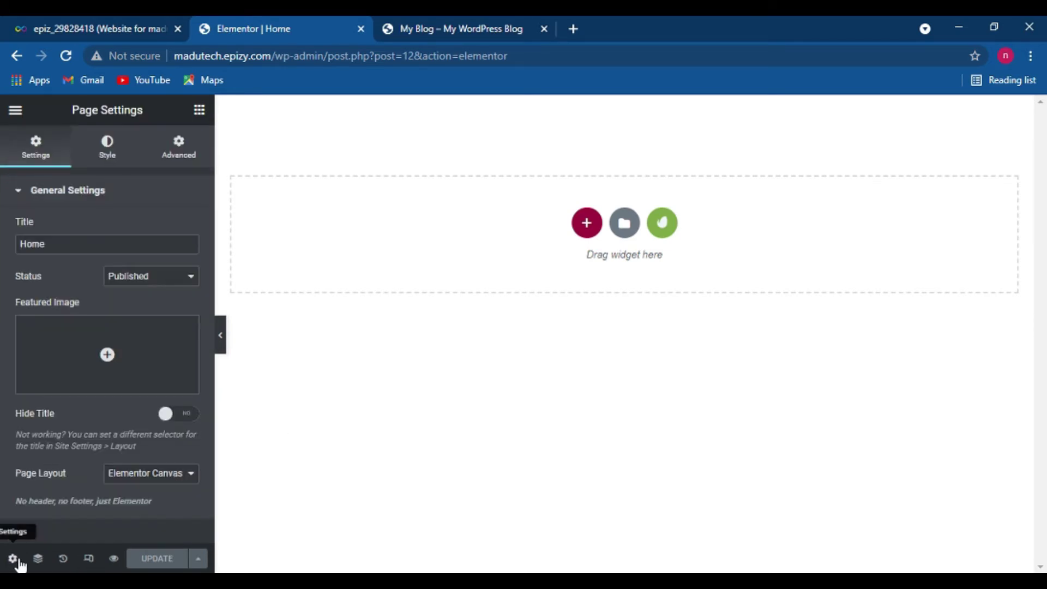
left_click(150, 479)
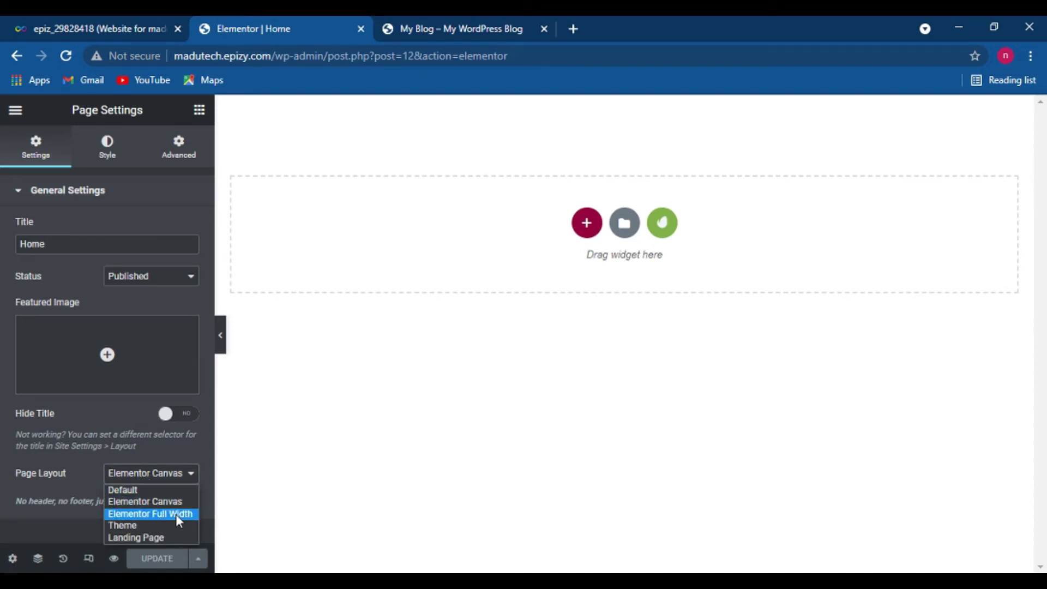
left_click(176, 514)
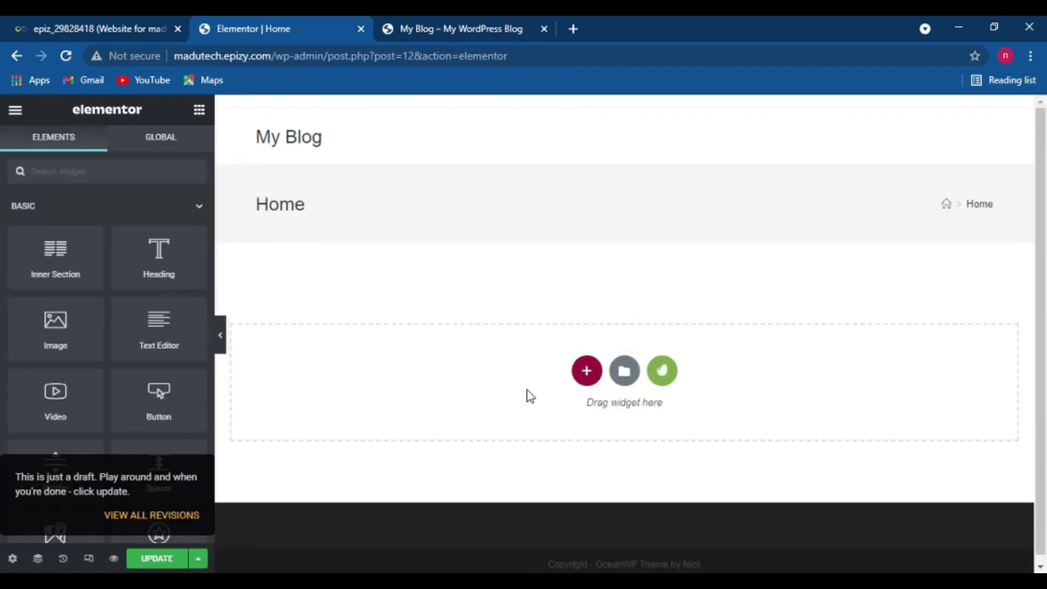
- Insert the Startup Business kit's Home-1 template into the Home page and scroll through it
left_click(666, 377)
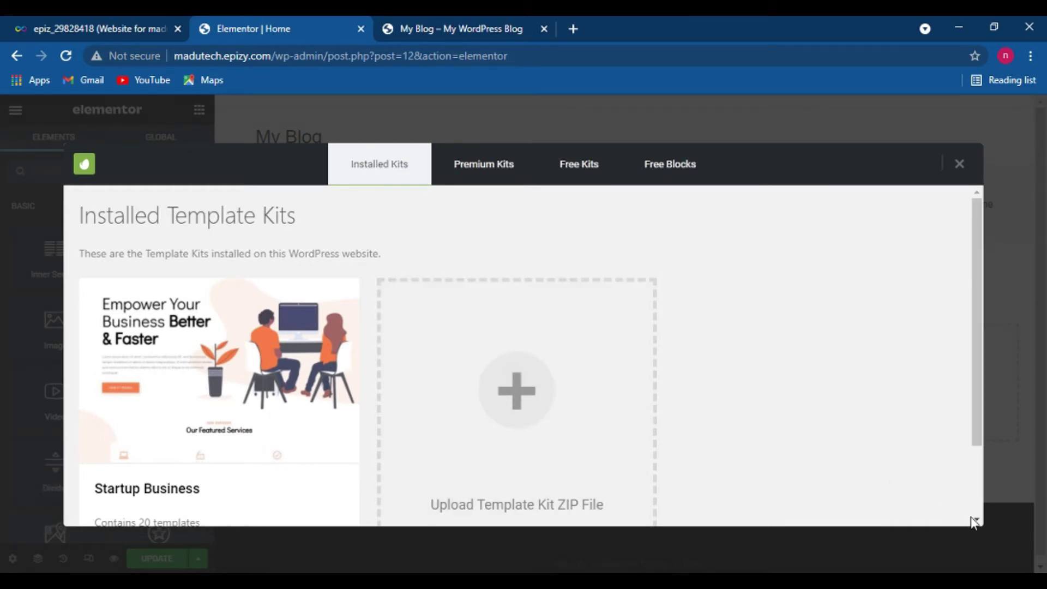
left_click(977, 520)
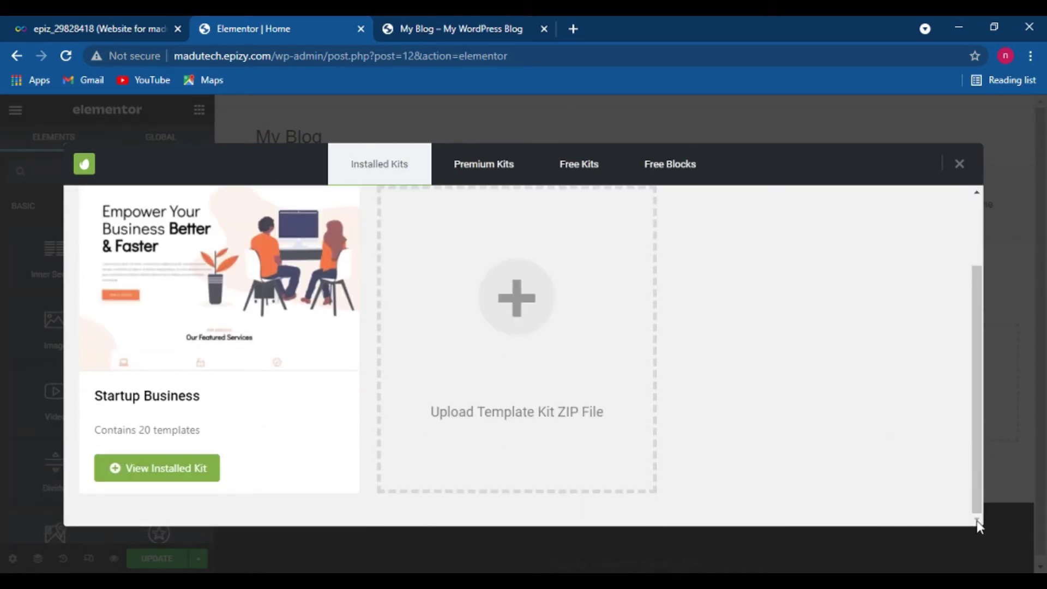
left_click(166, 473)
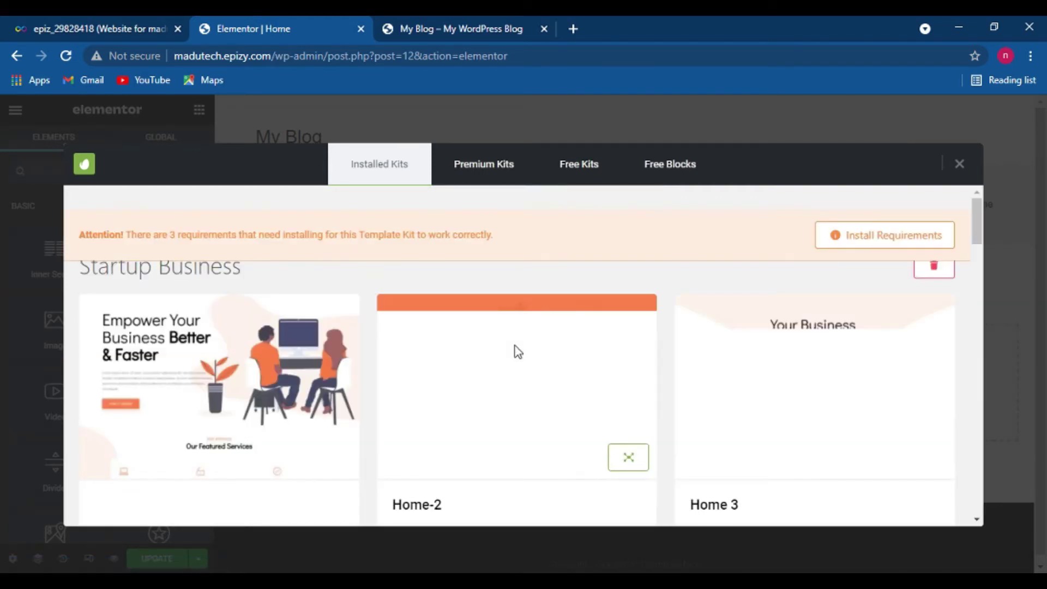
left_click(977, 520)
left_click(976, 520)
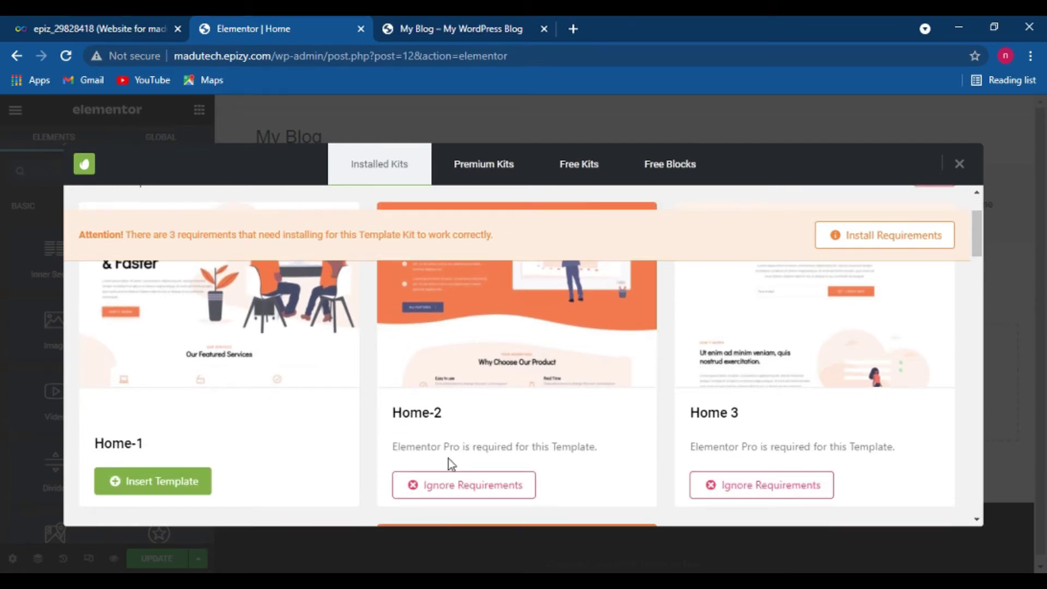
left_click(115, 487)
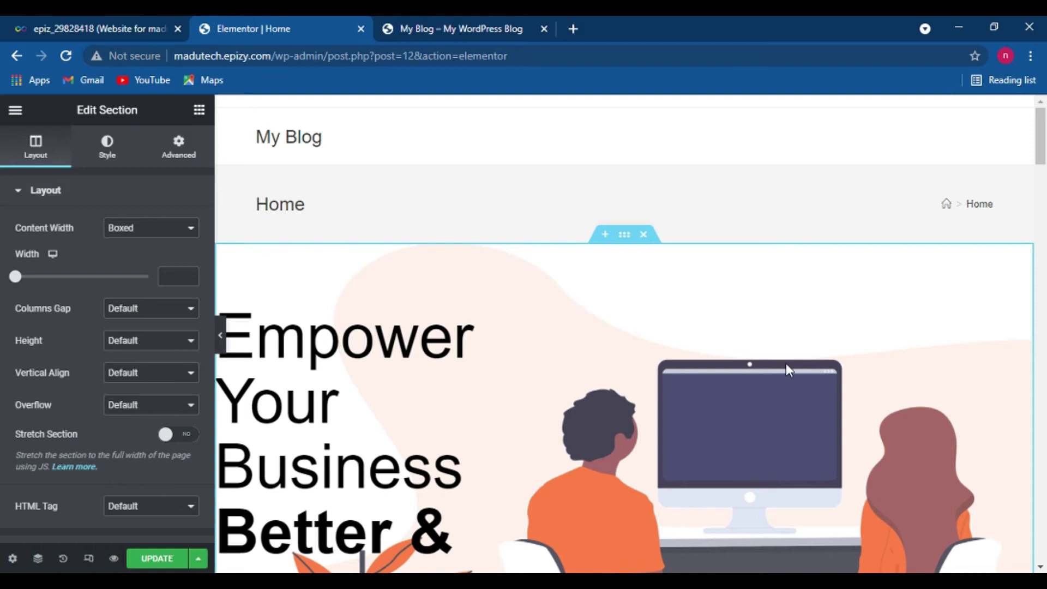
scroll(1045, 536, "down", 20)
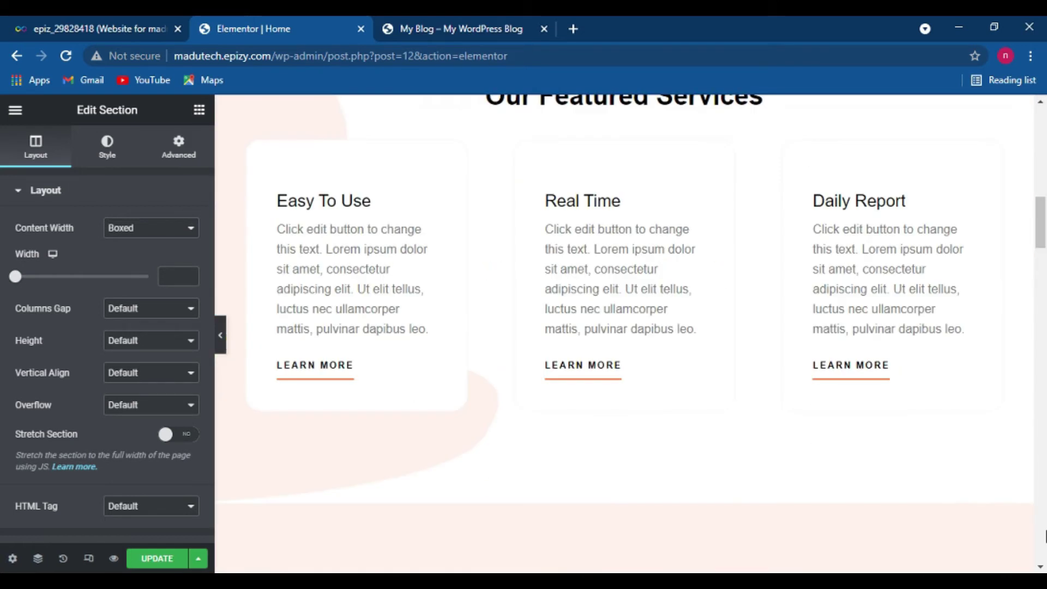
scroll(1046, 547, "down", 15)
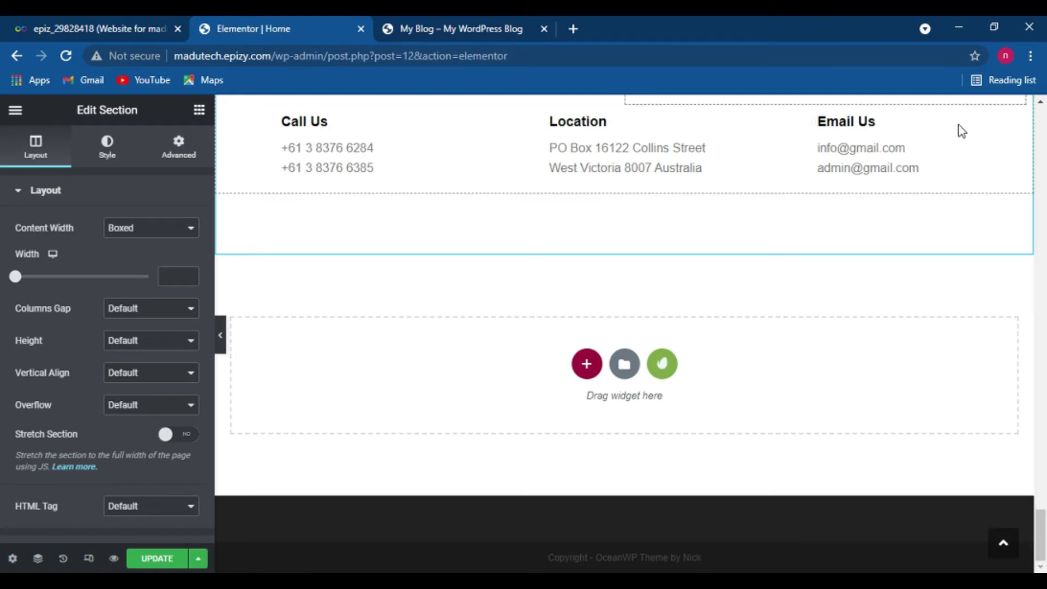
scroll(1045, 131, "up", 15)
scroll(1045, 131, "up", 10)
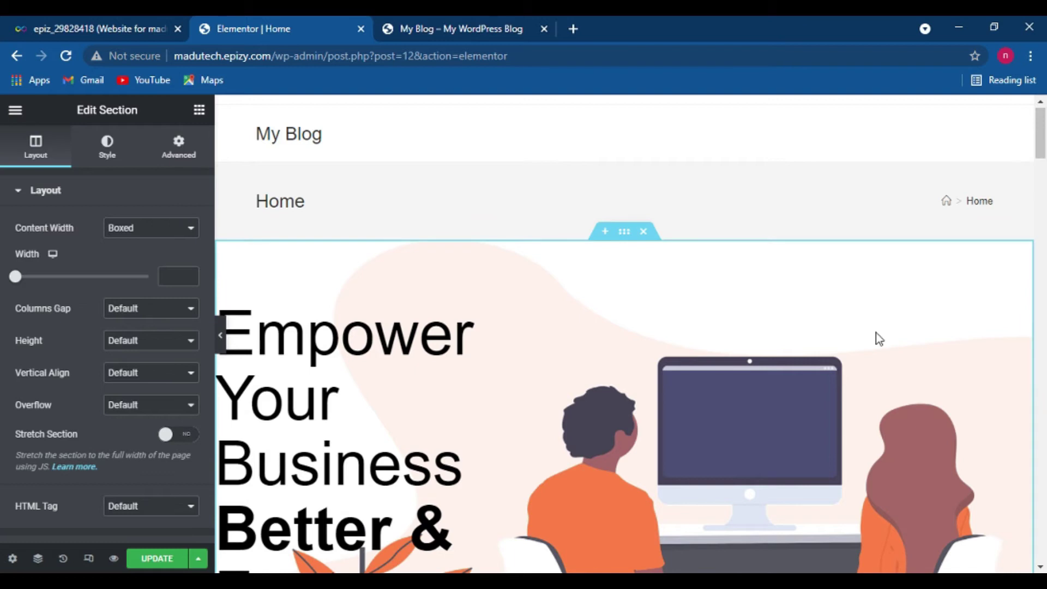
scroll(1040, 568, "down", 3)
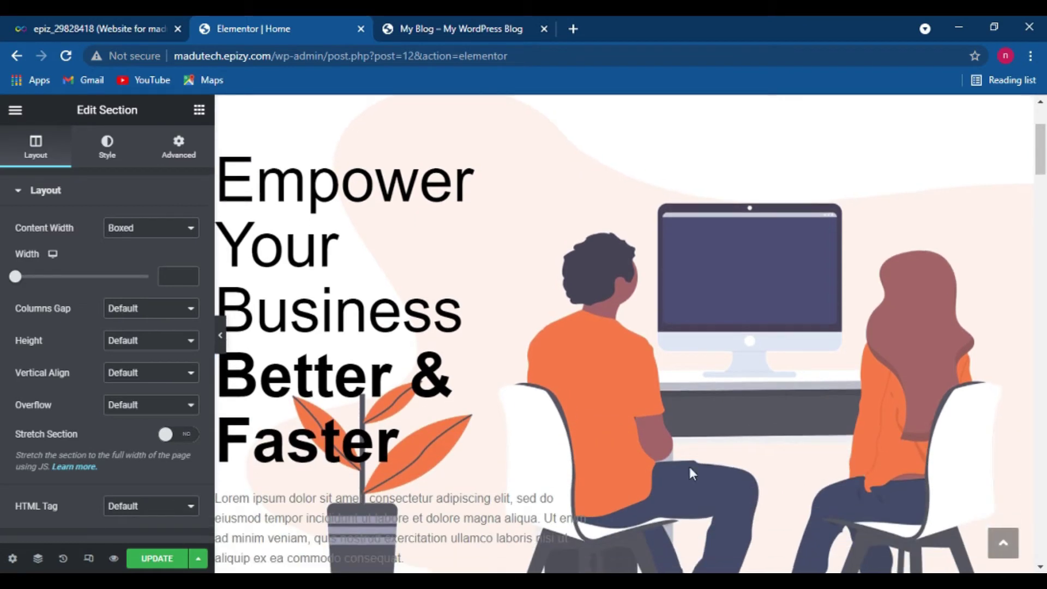
left_click(251, 199)
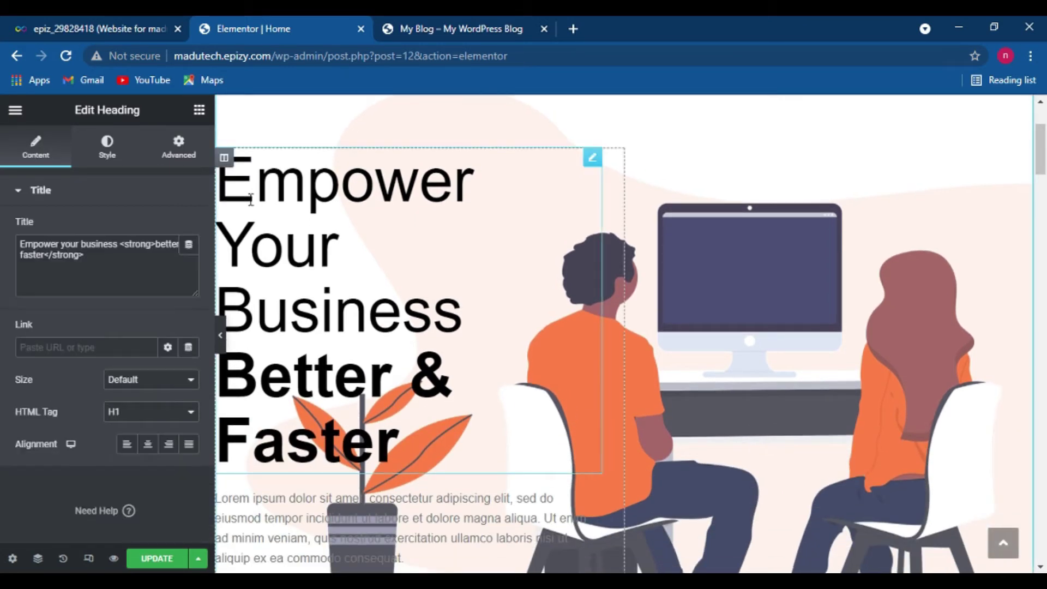
- Replace the hero heading text with 'Welcome'
left_click(399, 442)
key("ctrl+a")
type("M")
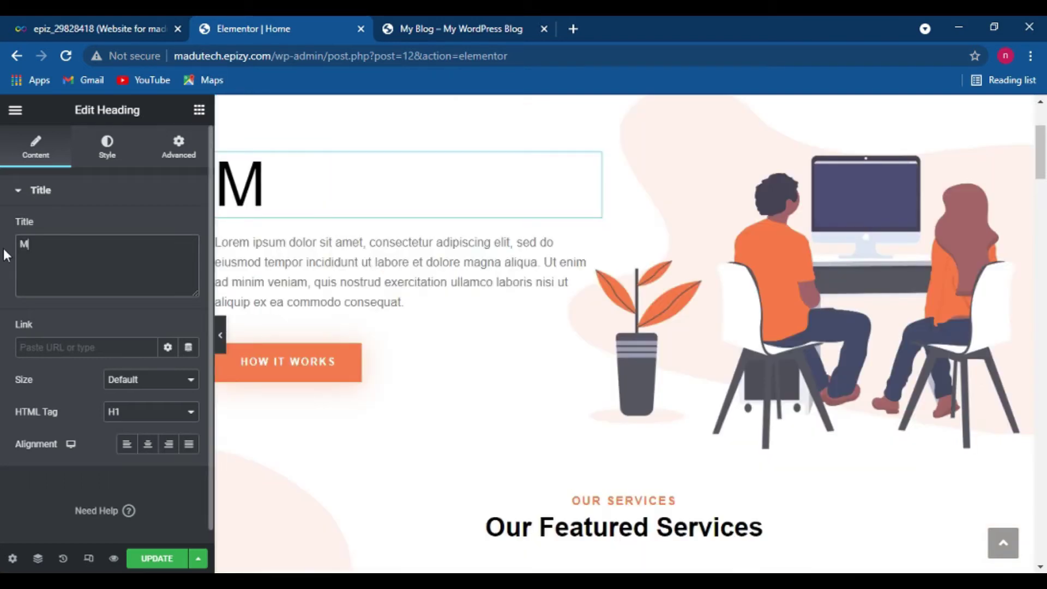
type("adu")
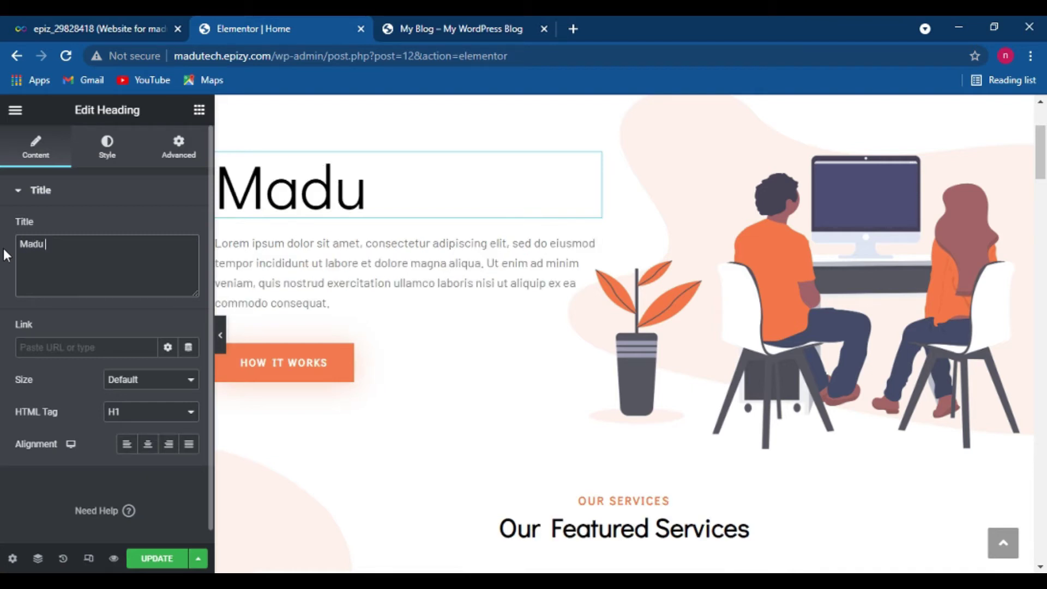
key("BackSpace")
key("BackSpace")
key("BackSpace")
key("BackSpace")
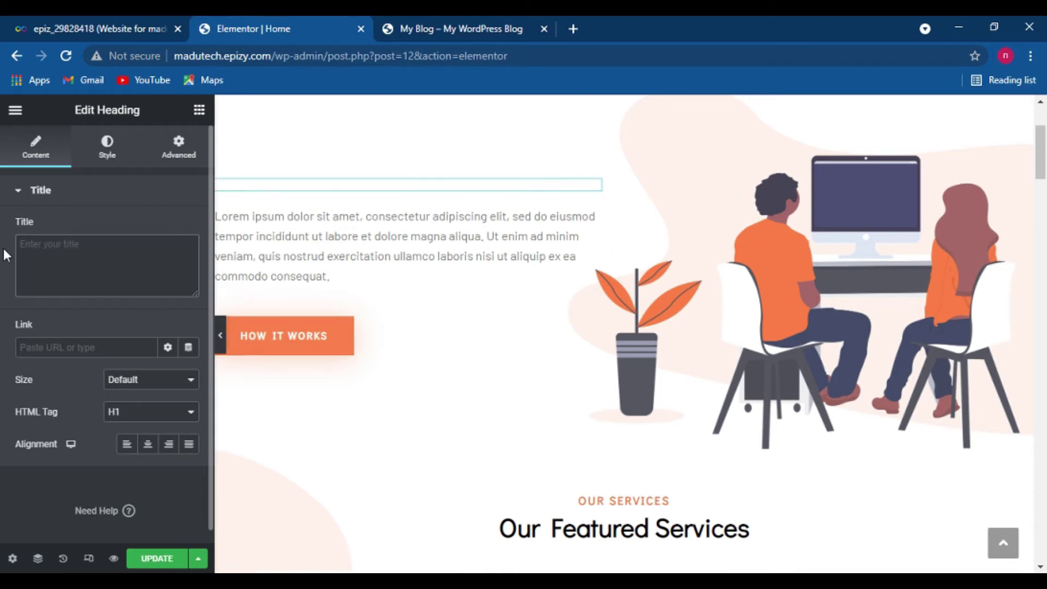
type("Wel")
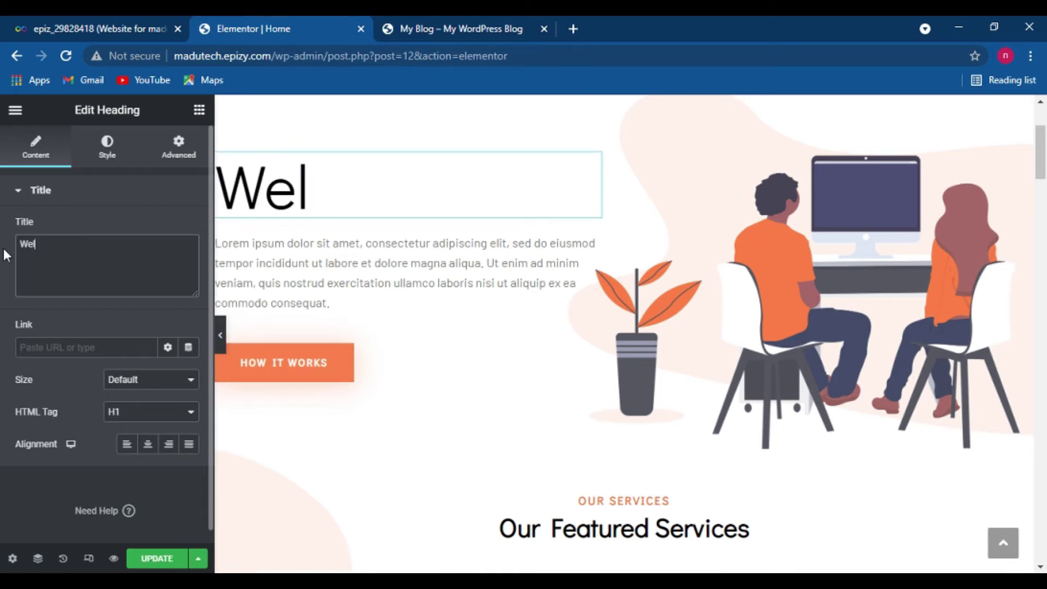
type("come")
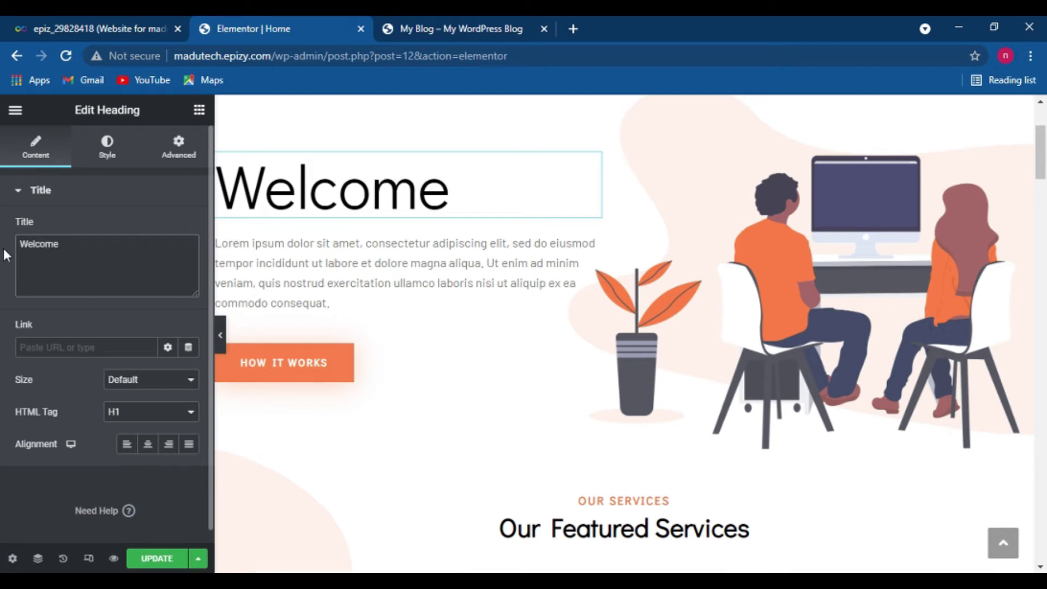
- Left-align the Welcome heading, shrink its typography font size, and save with Update
left_click(147, 445)
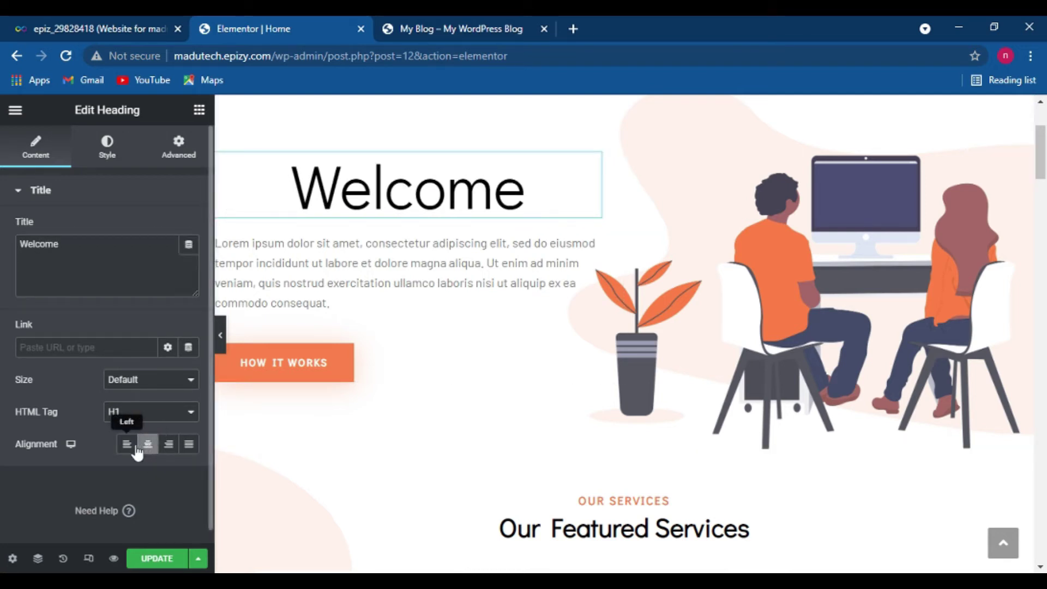
left_click(129, 447)
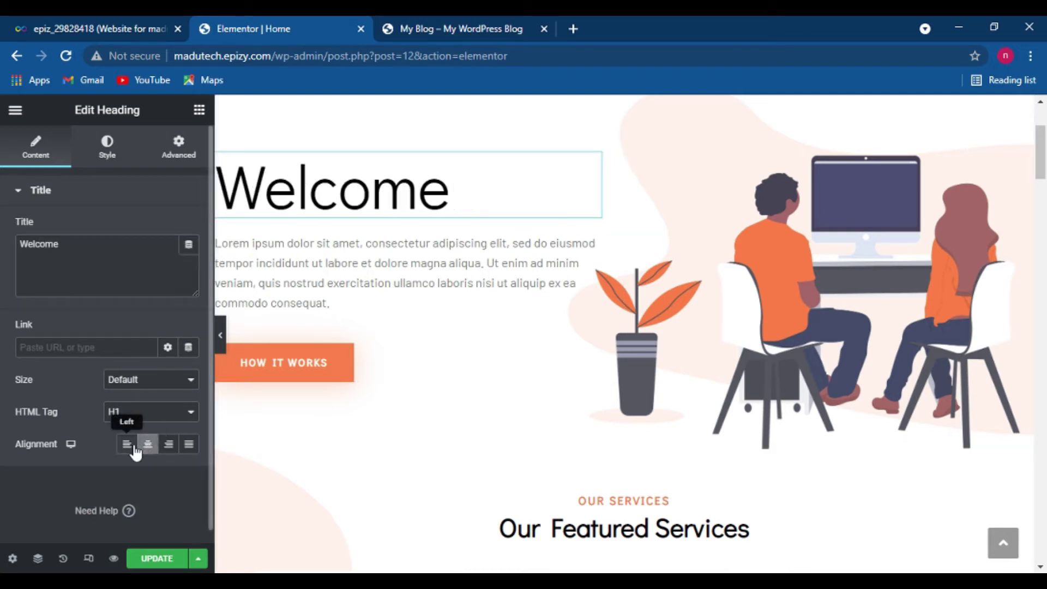
left_click(115, 158)
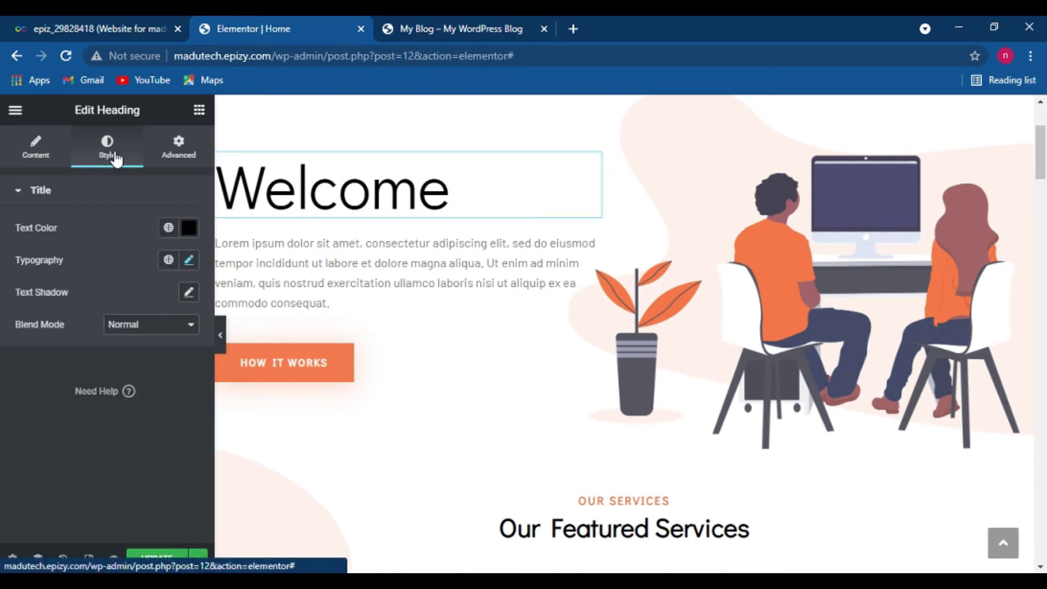
left_click(189, 260)
left_click_drag(71, 381, 58, 391)
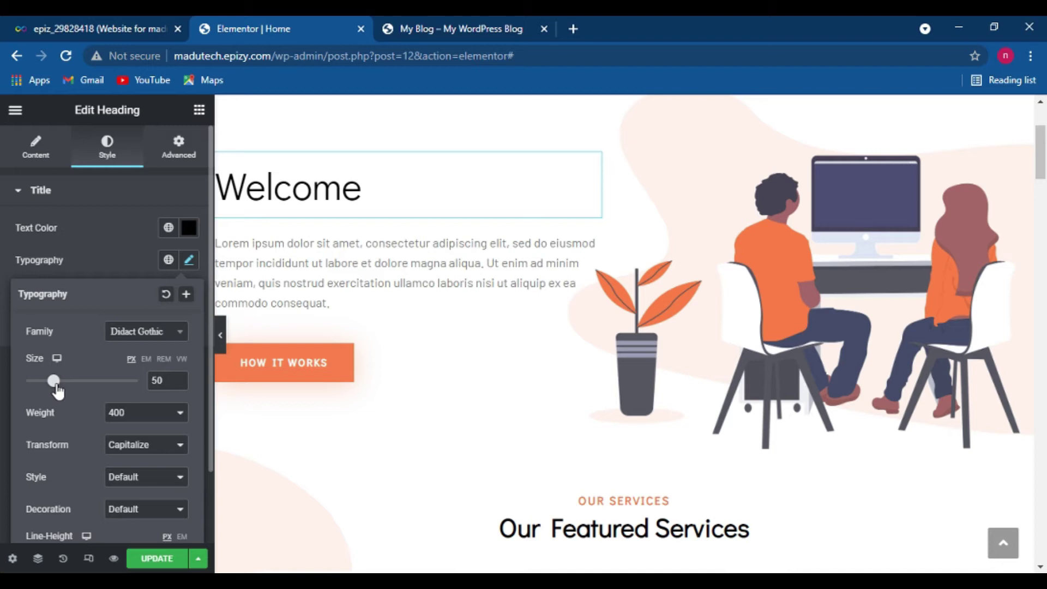
left_click(164, 566)
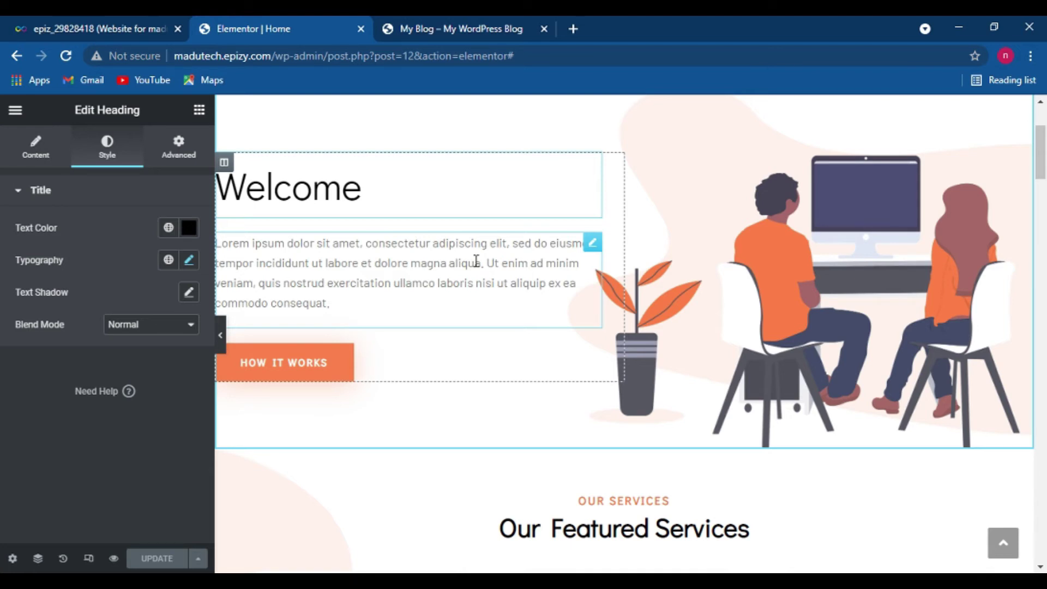
left_click(593, 243)
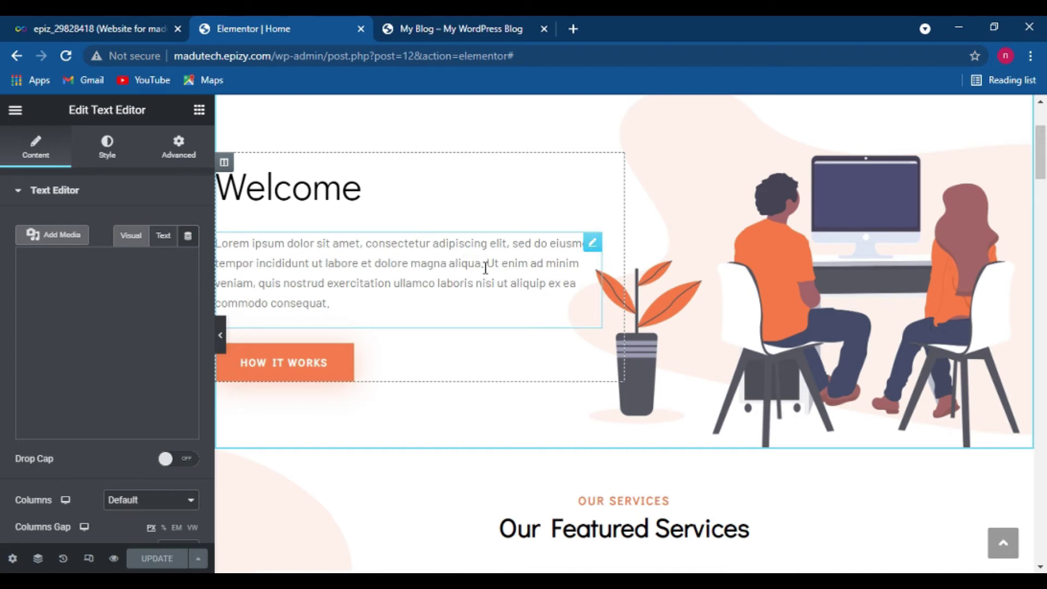
- Open the hero's Lorem ipsum paragraph settings, switch to the Text view and select its text
left_click(316, 303)
left_click_drag(339, 304, 216, 244)
left_click(163, 236)
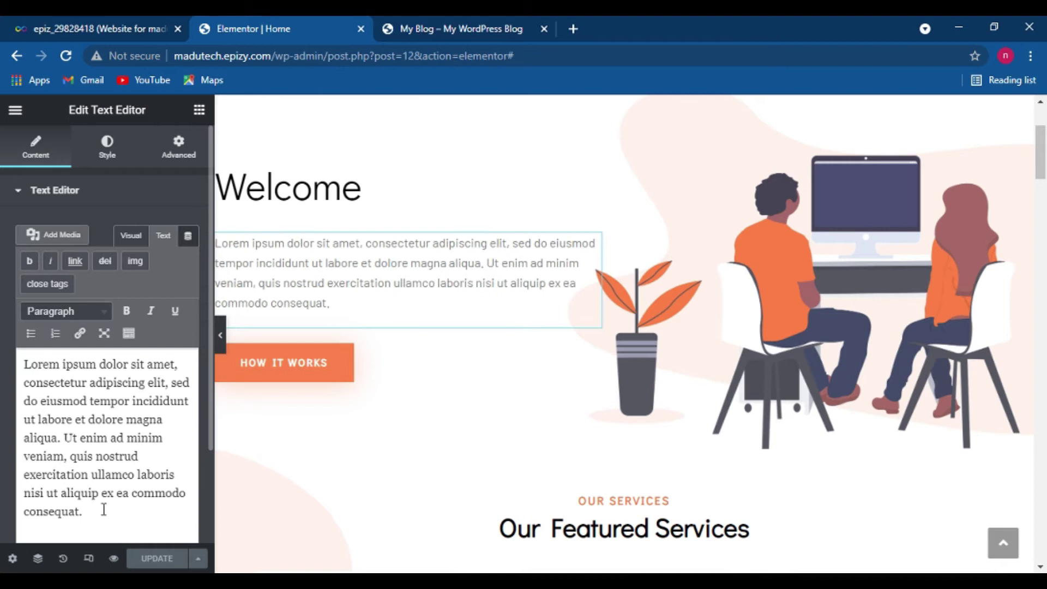
left_click_drag(82, 512, 20, 357)
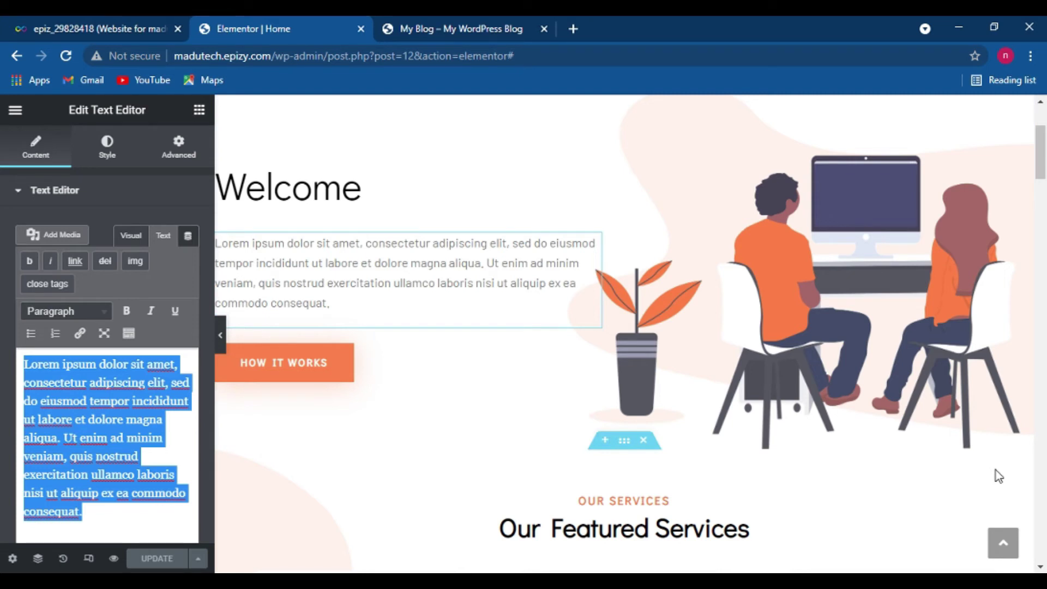
scroll(996, 471, "up", 3)
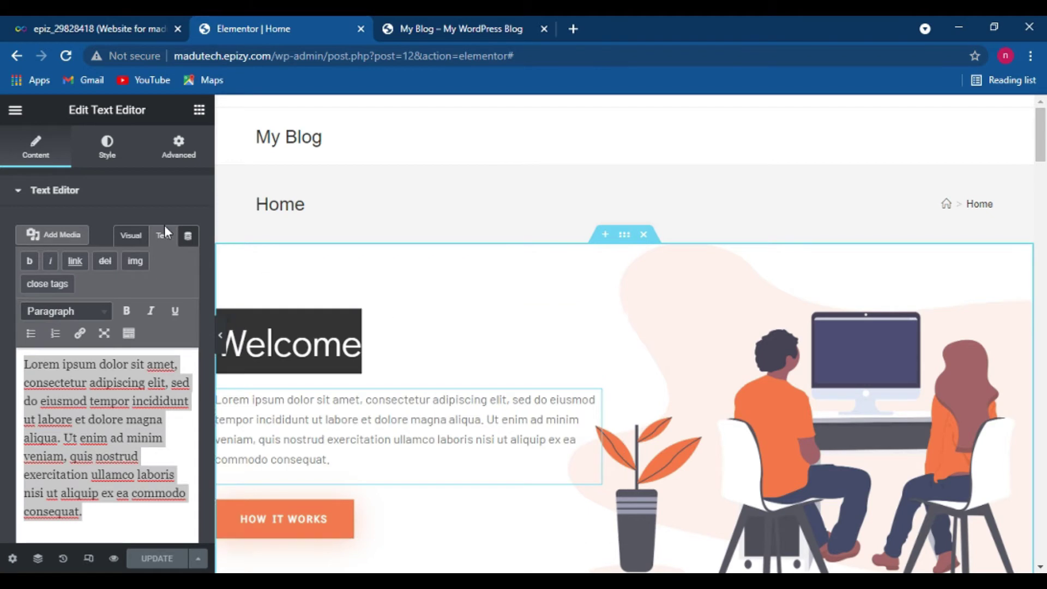
scroll(993, 414, "down", 6)
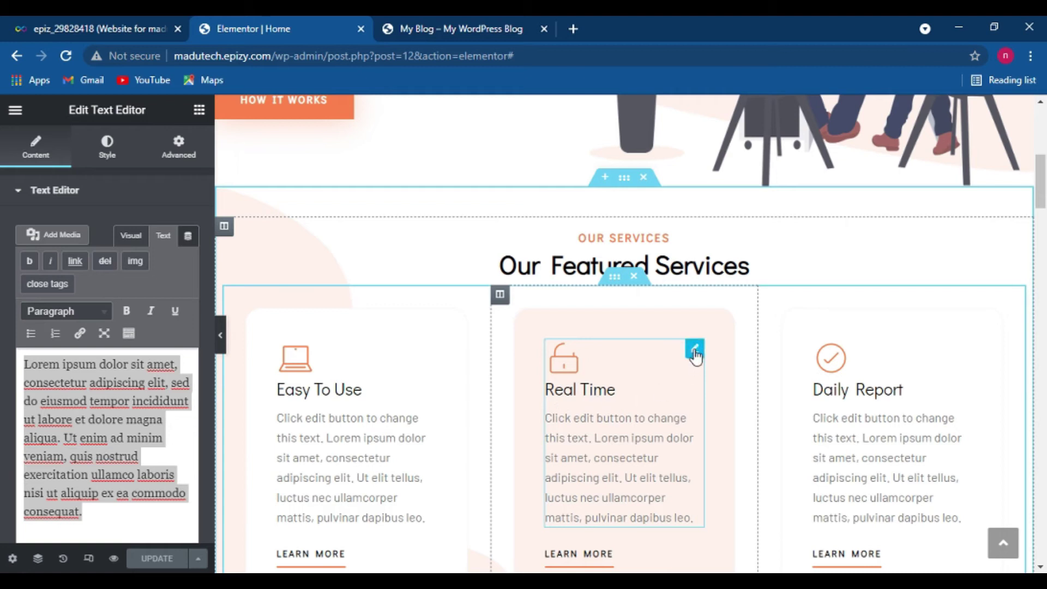
- Inspect the Real Time service card, its description and its Learn More button settings
left_click(694, 352)
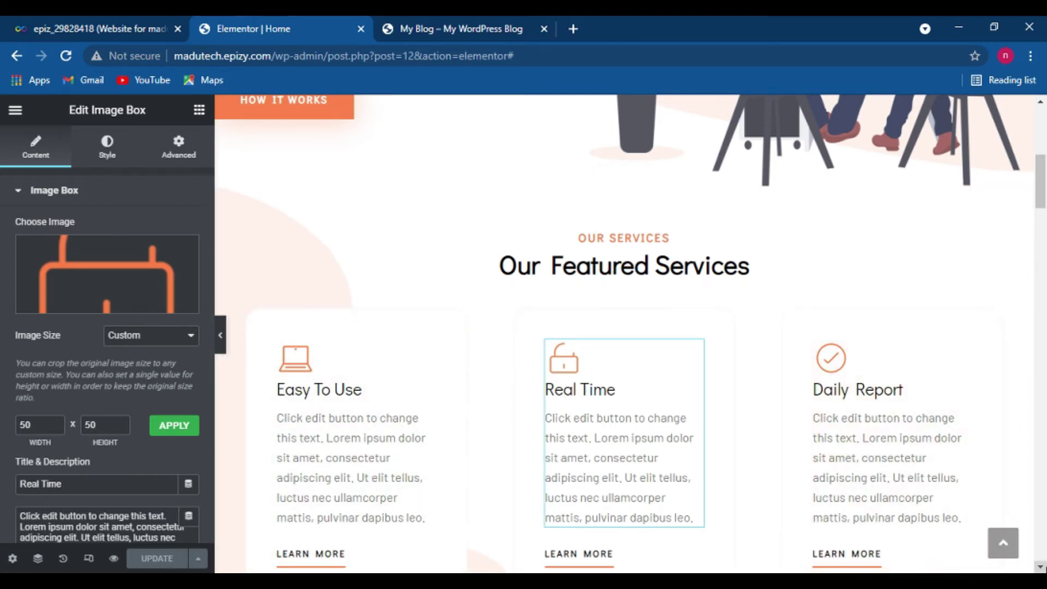
scroll(879, 556, "down", 2)
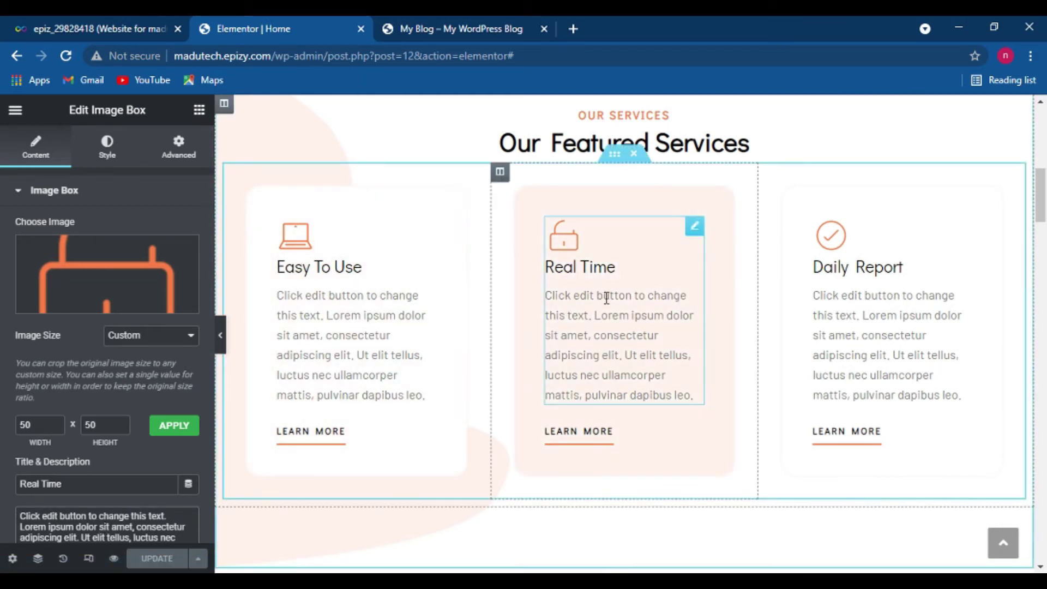
left_click(605, 307)
left_click(113, 527)
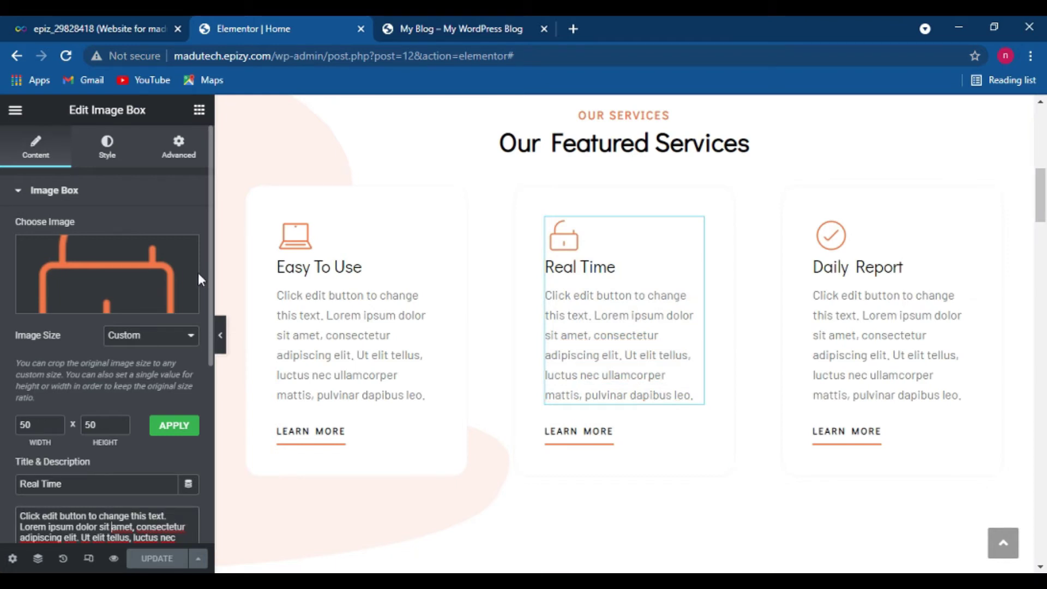
scroll(212, 298, "down", 1)
left_click_drag(213, 298, 200, 370)
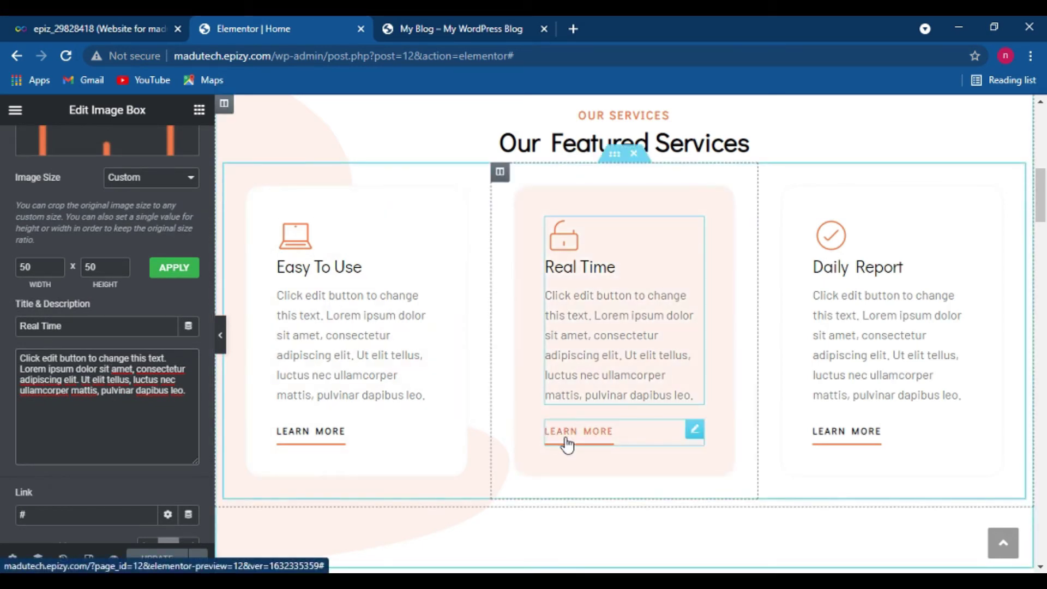
left_click(693, 430)
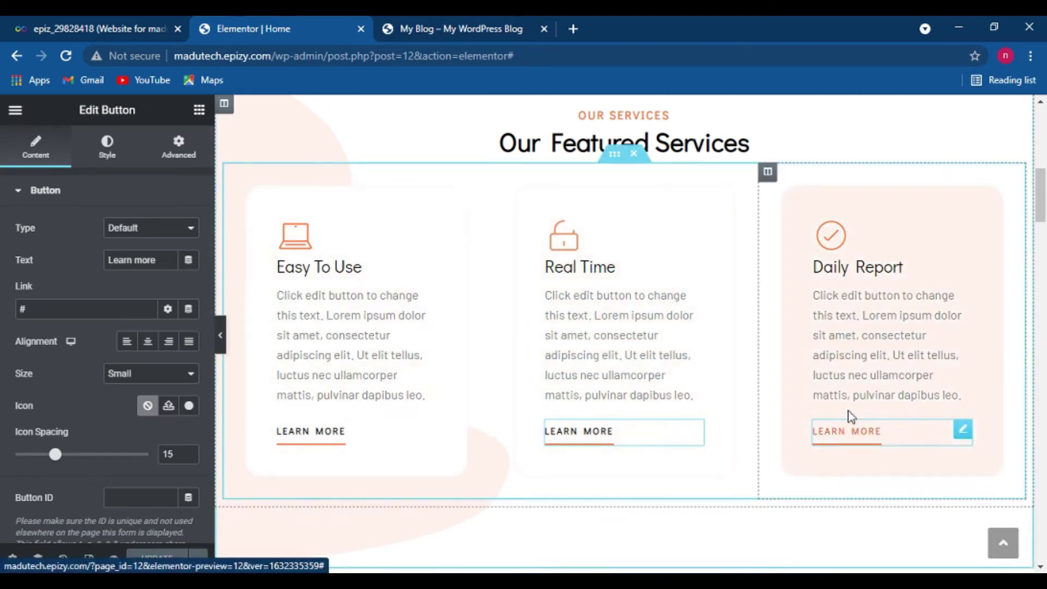
left_click(1041, 567)
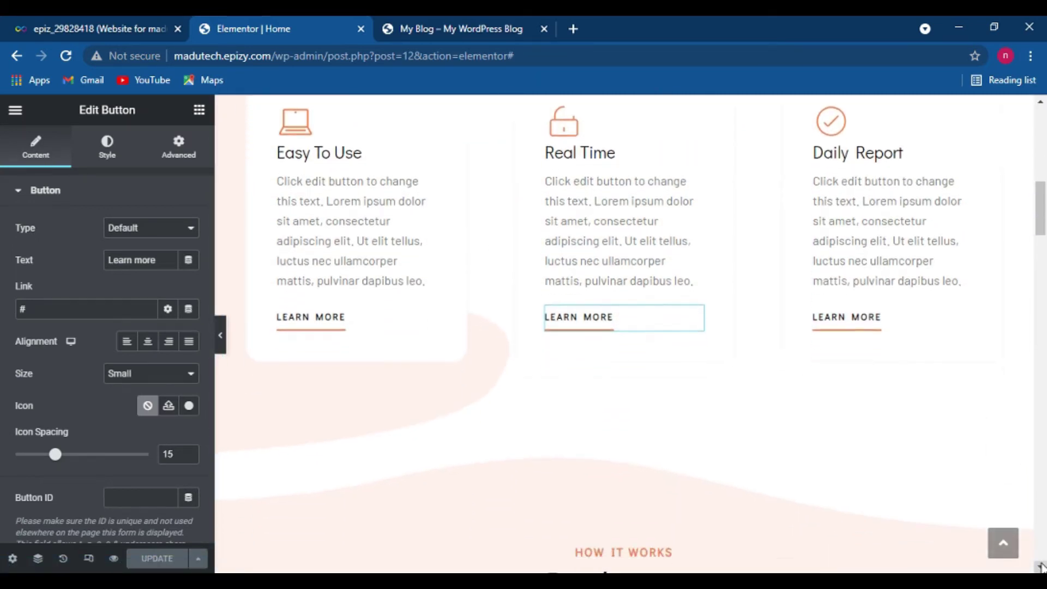
left_click(1041, 567)
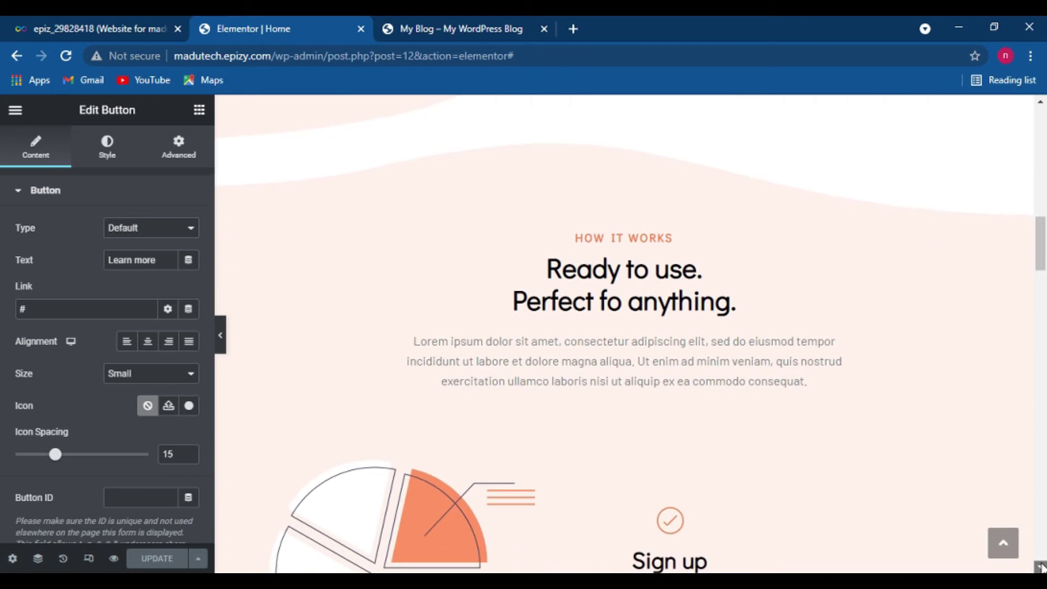
left_click(1041, 567)
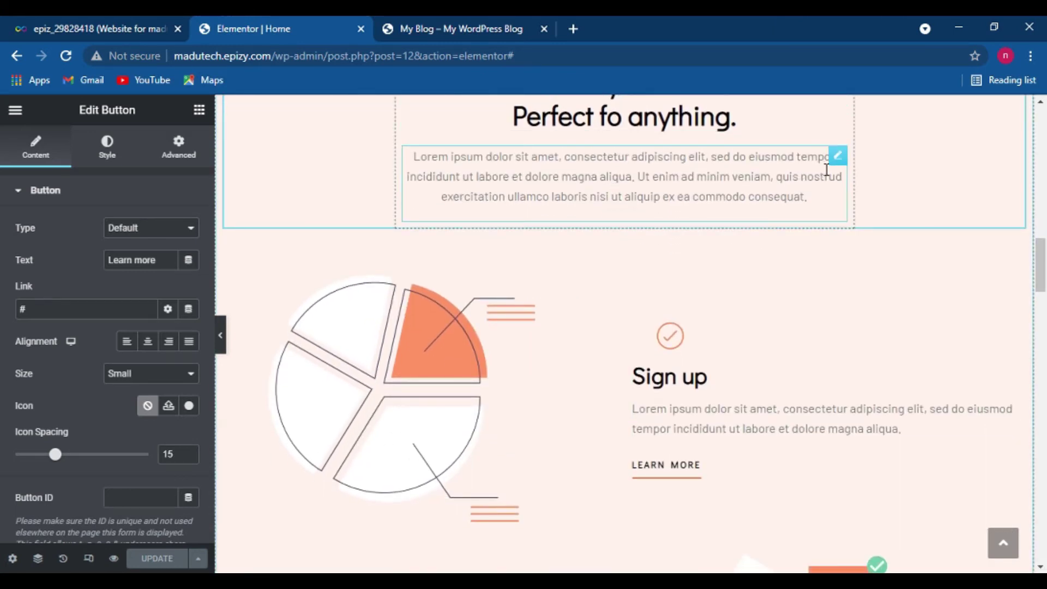
- Inspect the How it works intro paragraph settings
left_click(562, 170)
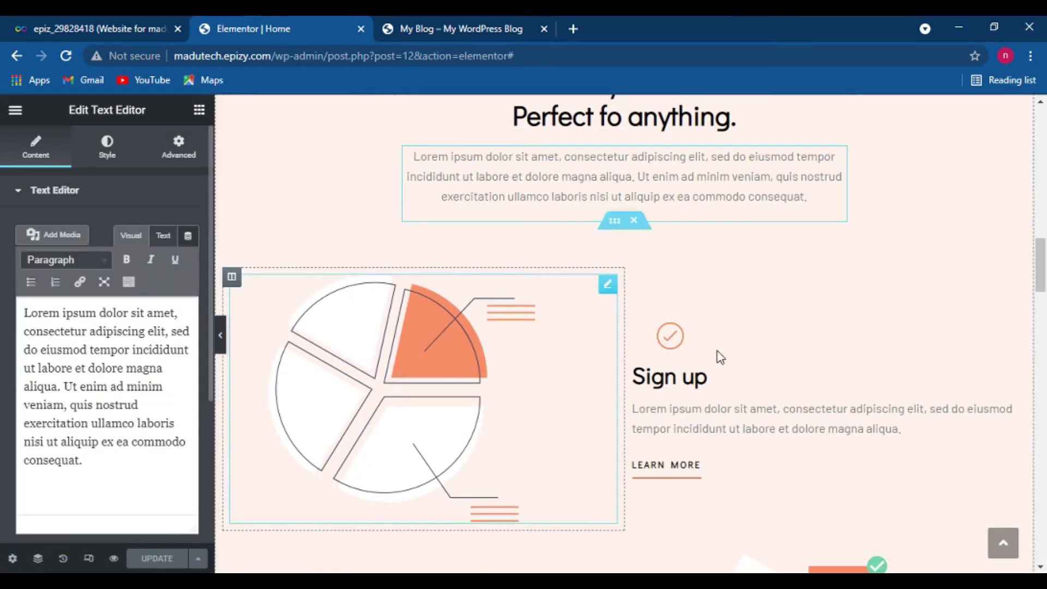
left_click(1043, 498)
left_click(1044, 499)
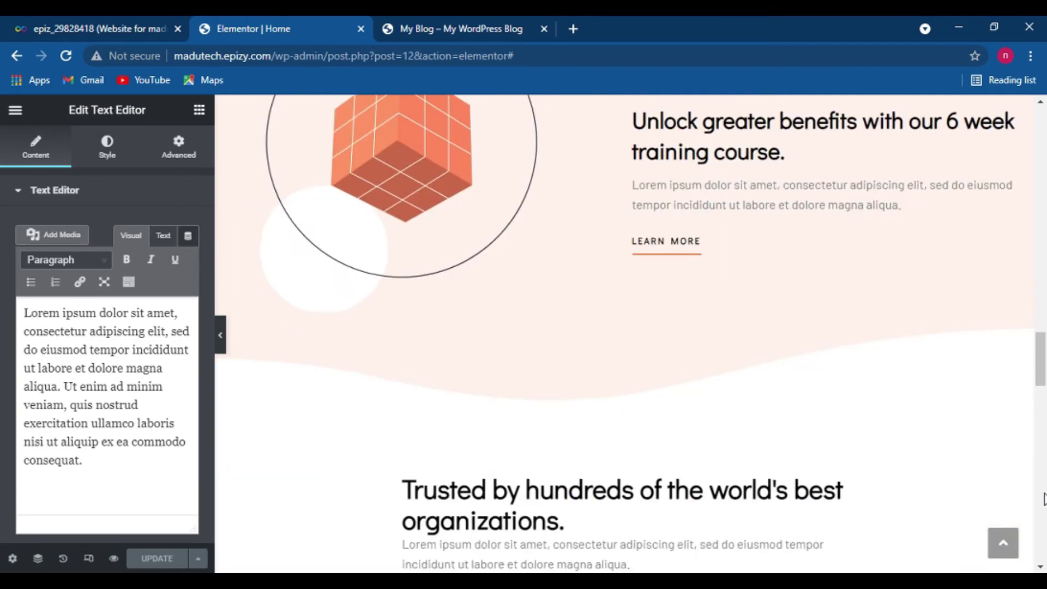
left_click(1044, 497)
left_click(1044, 498)
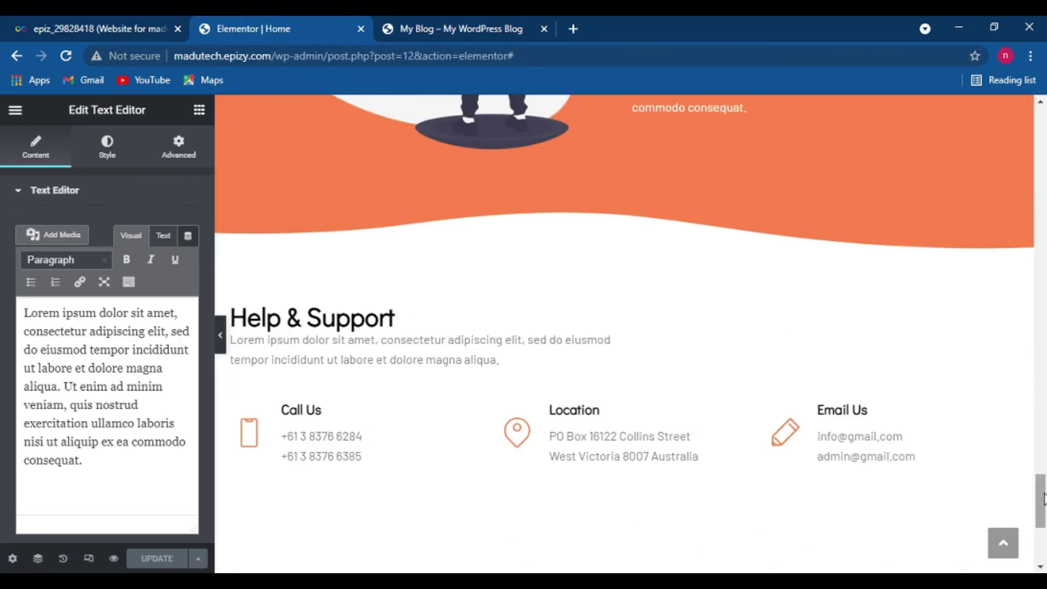
left_click(1044, 539)
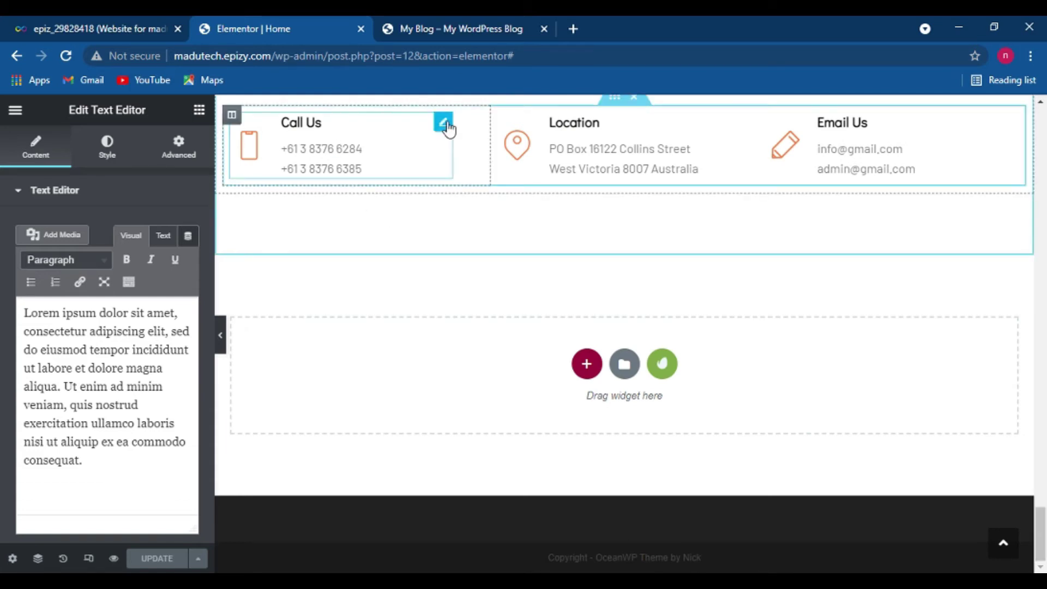
- Inspect the Call Us, Location and Email Us contact boxes, then bring the live blog forward
left_click(444, 123)
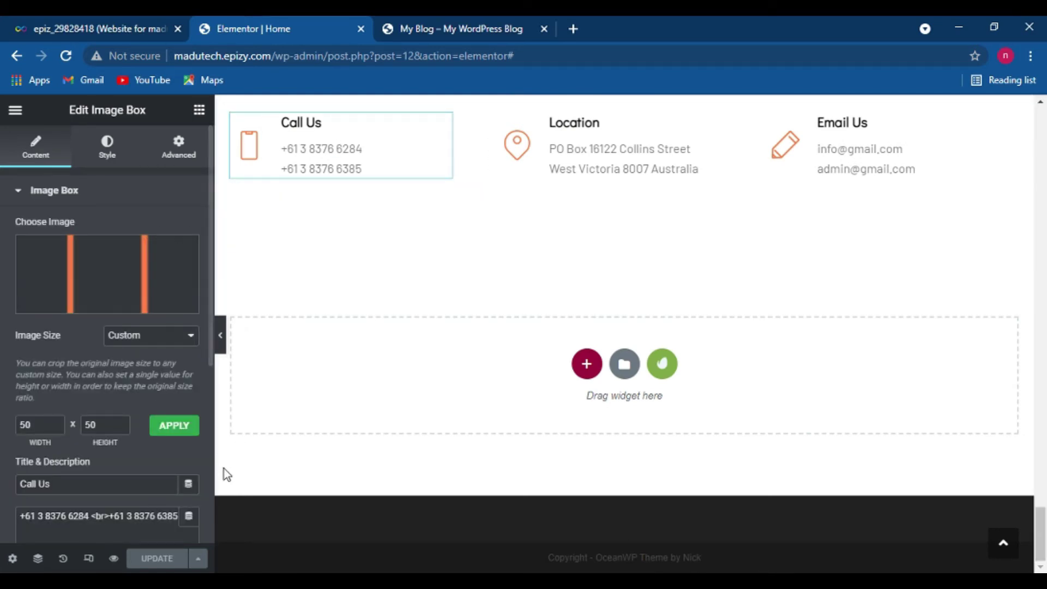
left_click(135, 516)
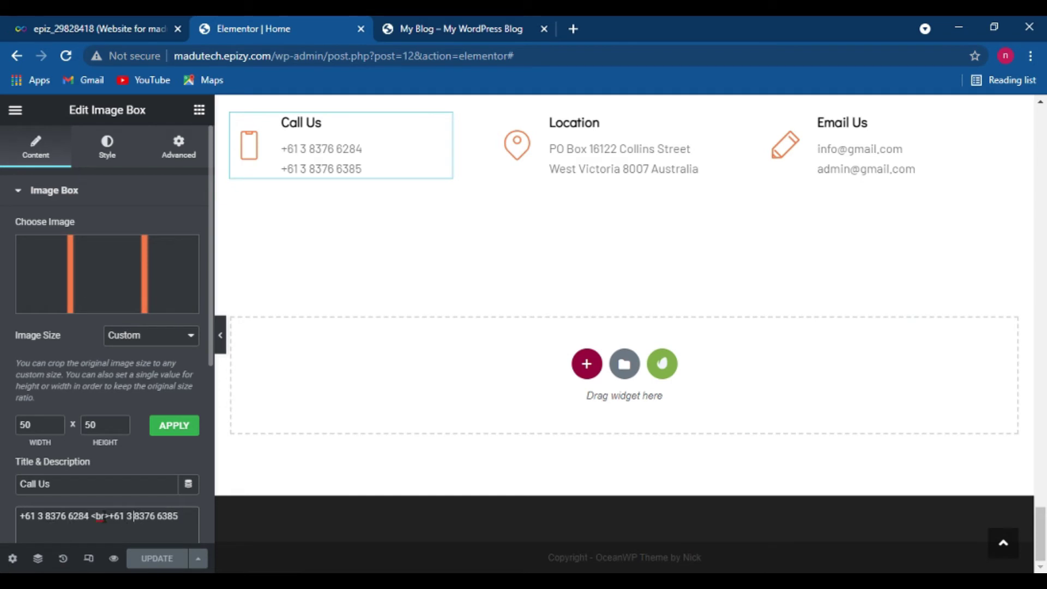
left_click(650, 146)
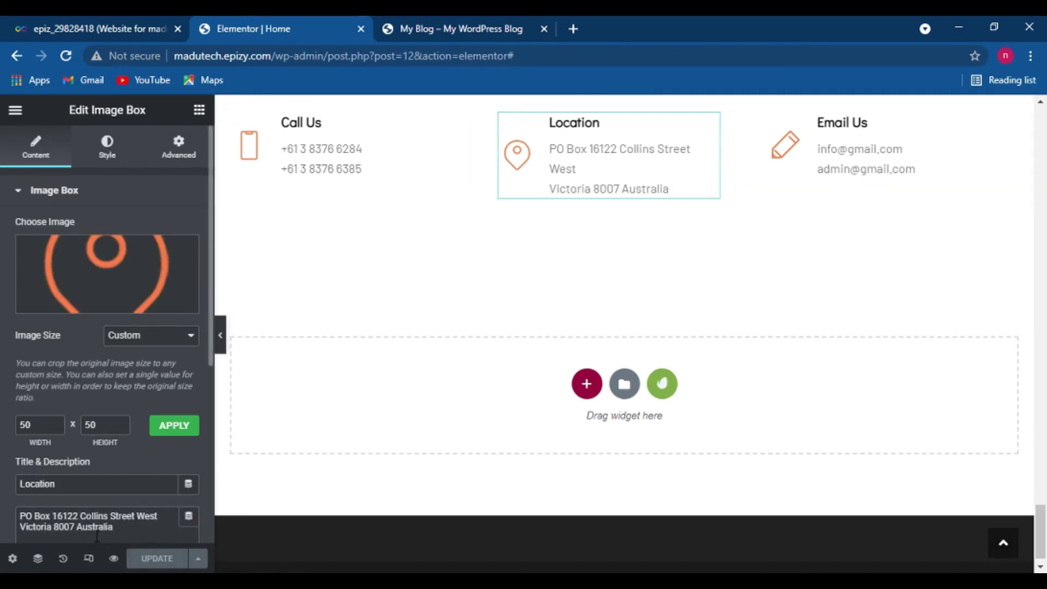
left_click(132, 529)
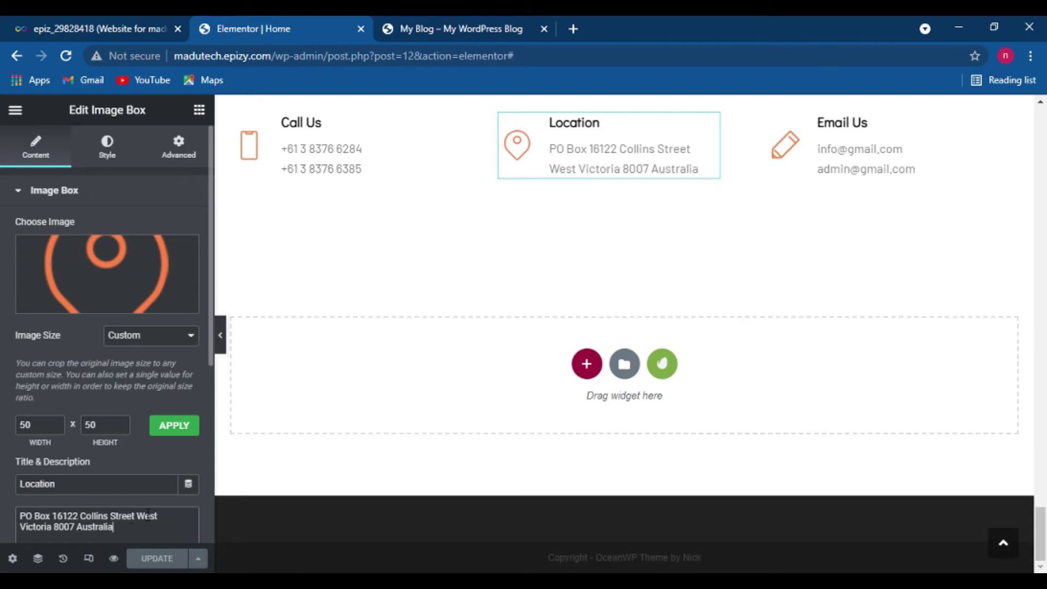
left_click(854, 141)
scroll(1035, 159, "up", 20)
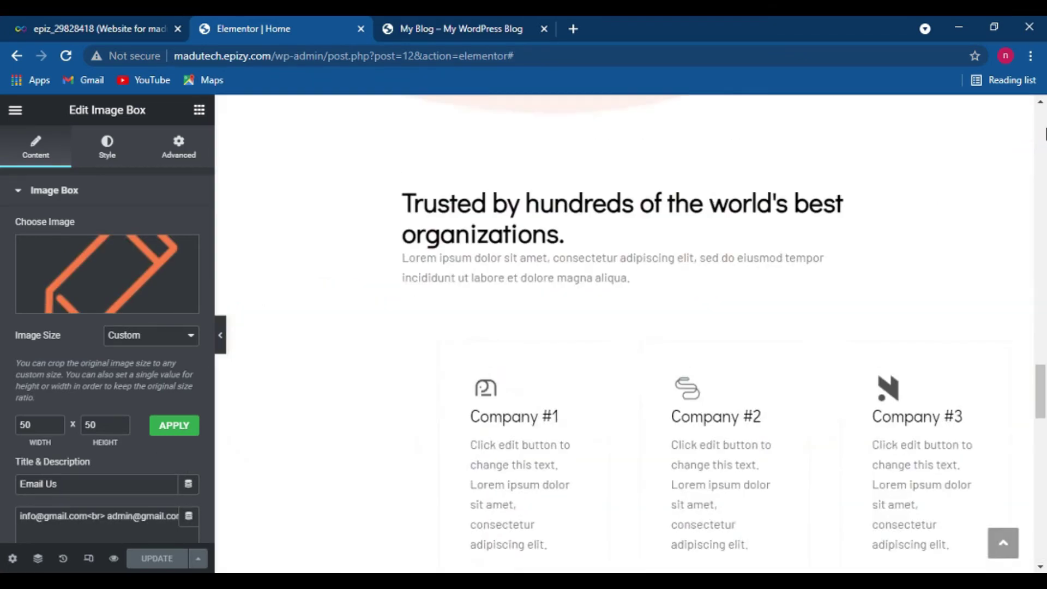
scroll(1046, 133, "up", 10)
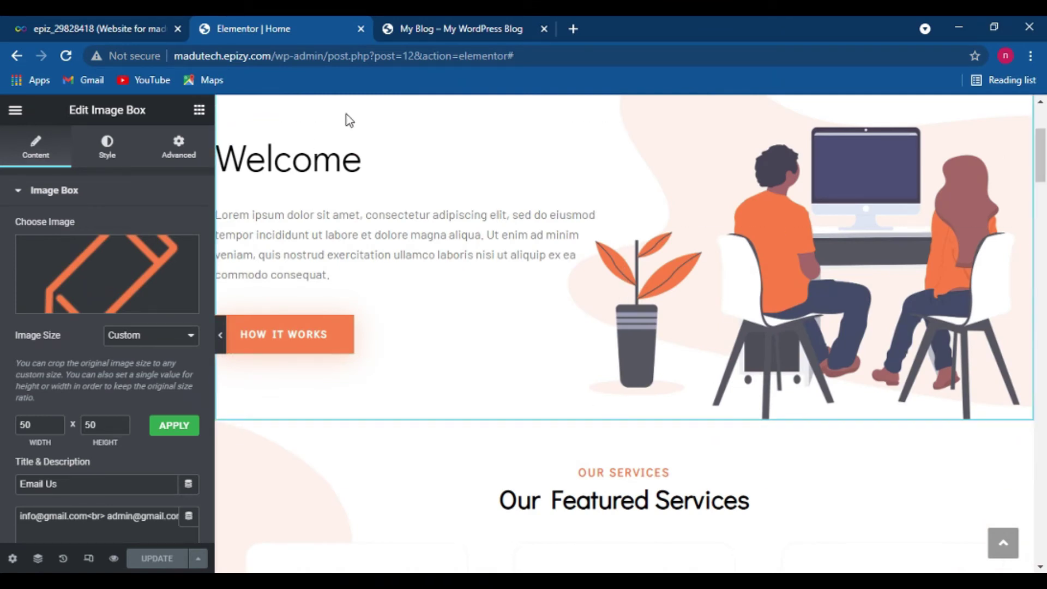
left_click(444, 19)
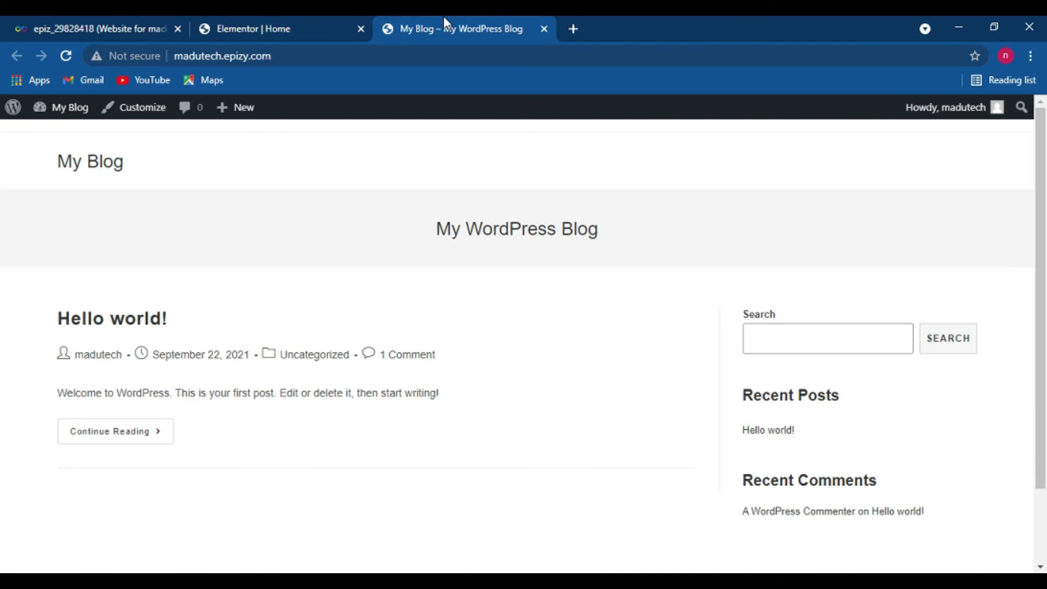
- Reload the live blog and go to the WordPress admin Dashboard from the My Blog menu
left_click(61, 56)
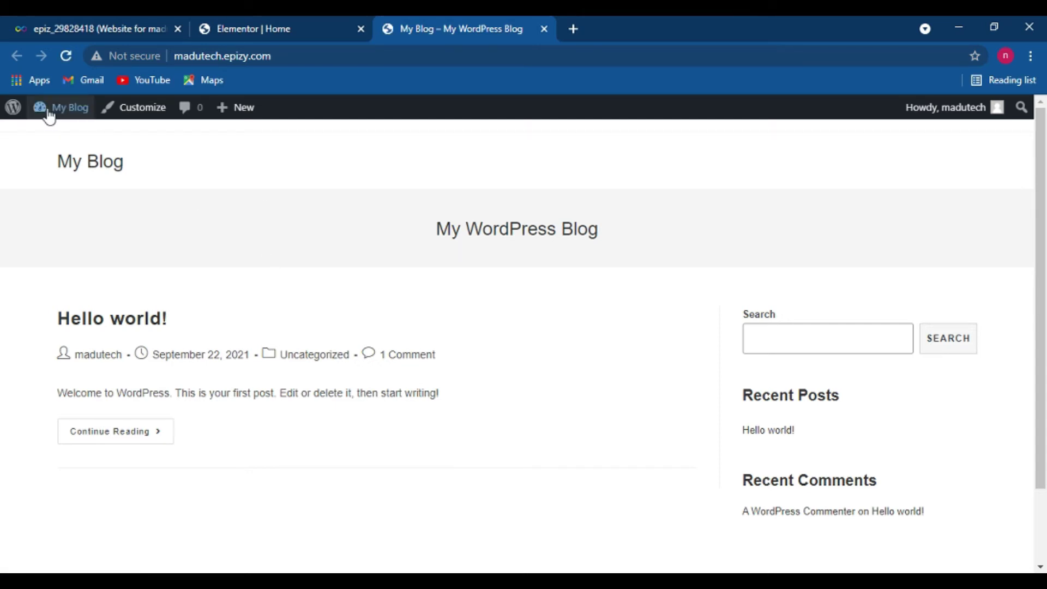
mouse_move(47, 112)
left_click(52, 137)
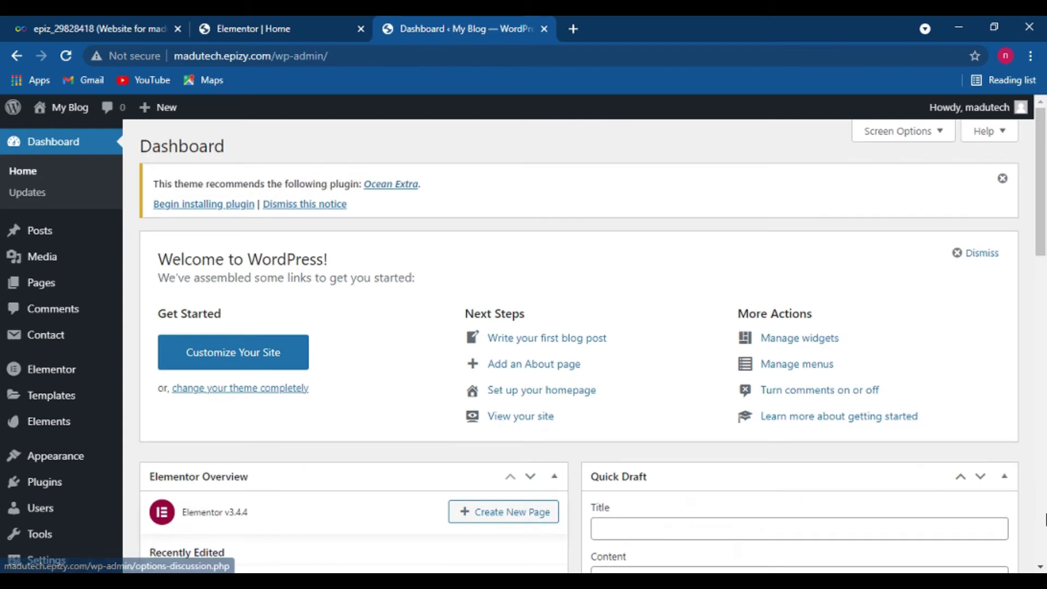
scroll(1045, 518, "down", 20)
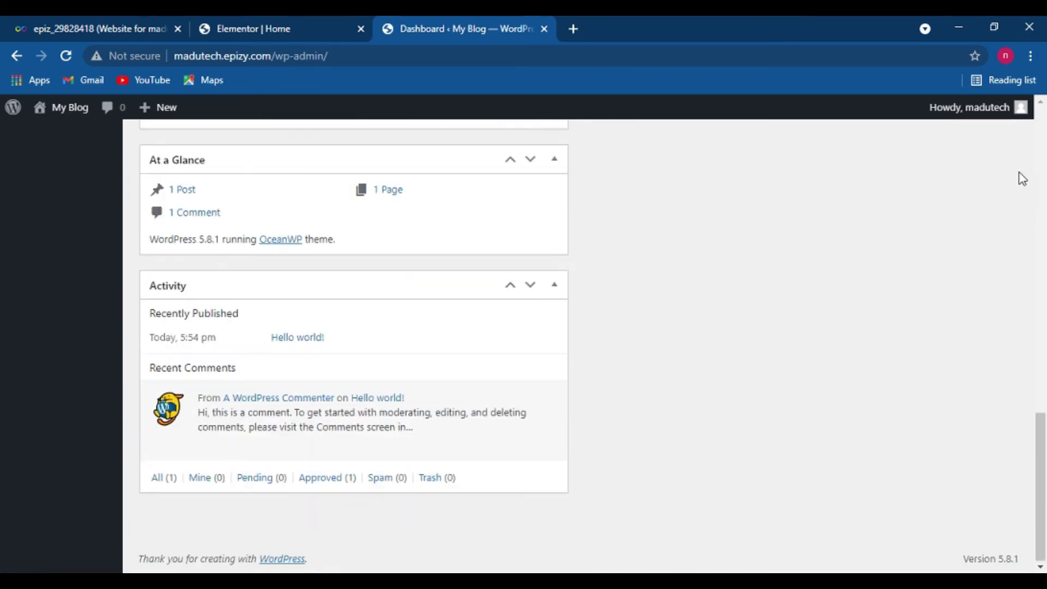
scroll(1042, 109, "up", 3)
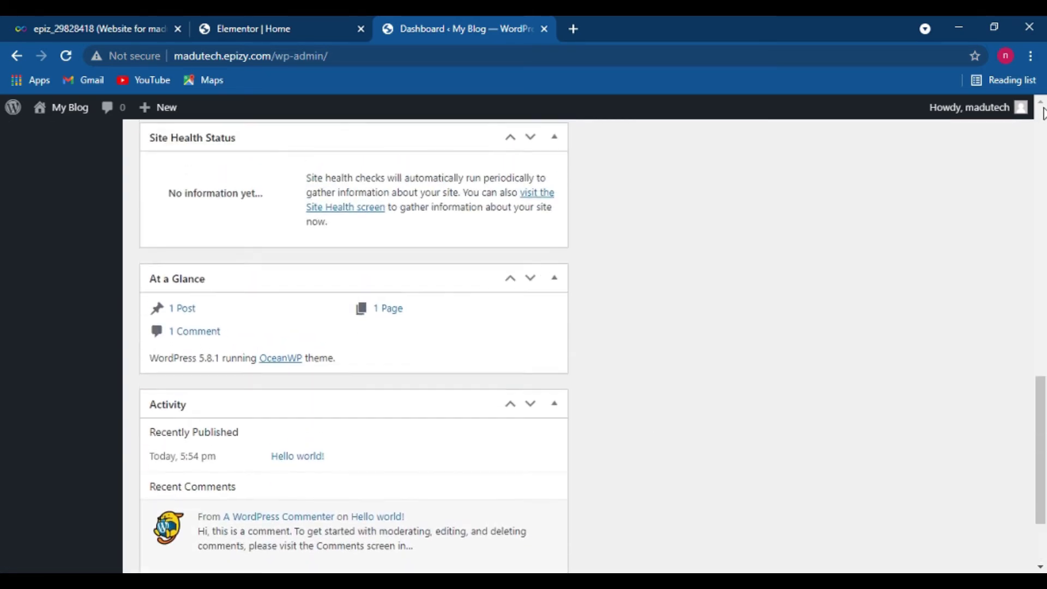
scroll(1043, 113, "up", 5)
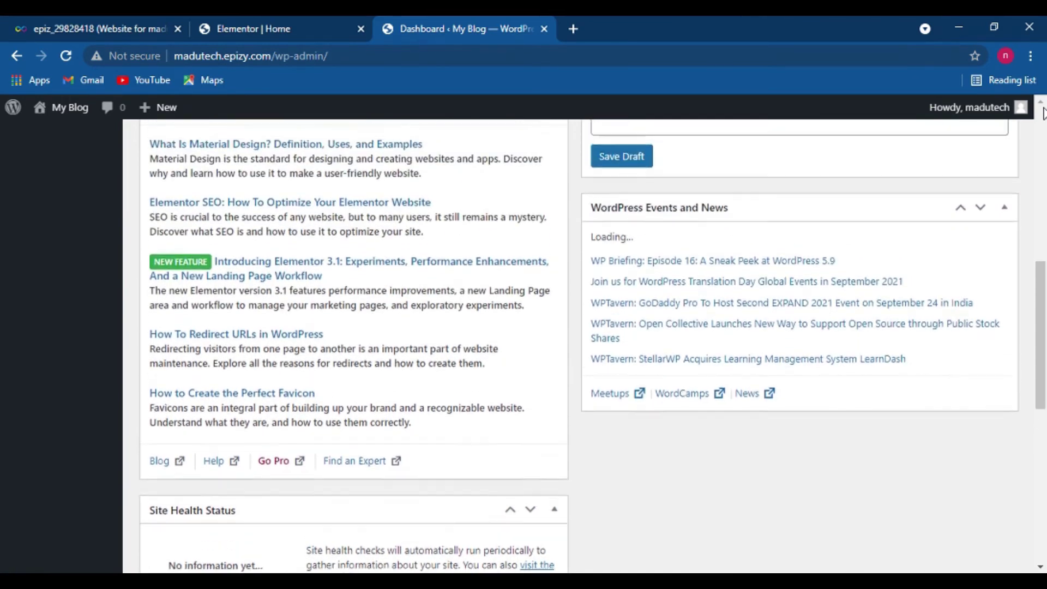
scroll(1043, 112, "up", 10)
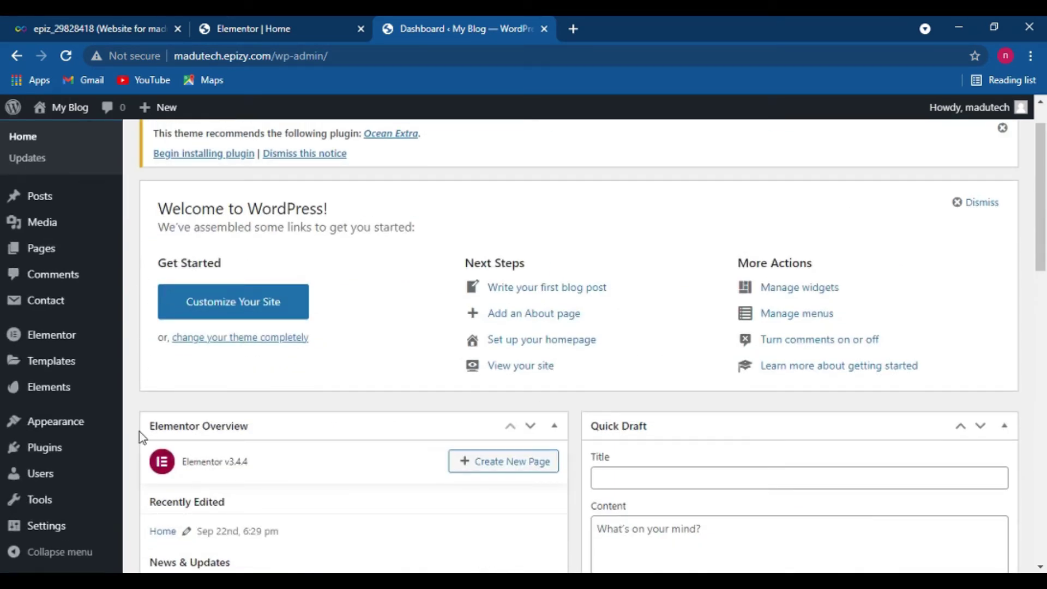
mouse_move(46, 526)
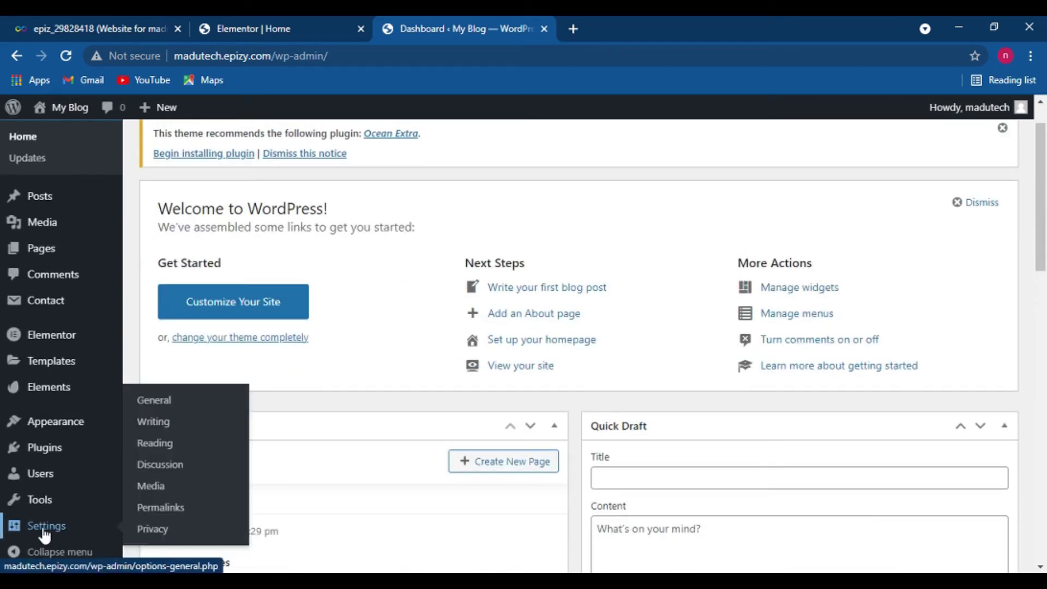
- In General settings, change the site title to 'Madu Web Tech'
left_click(164, 408)
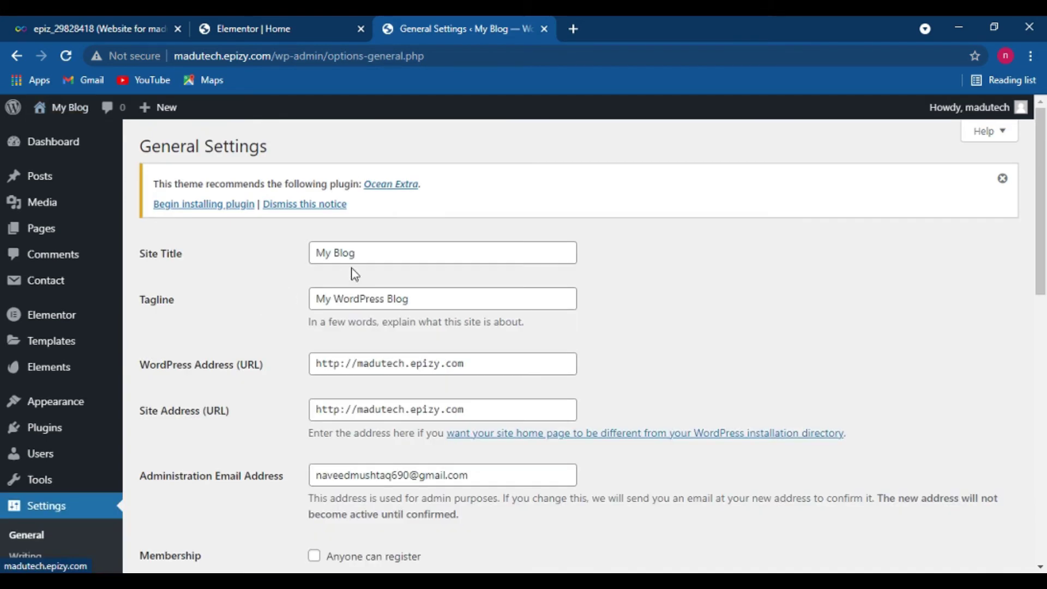
left_click(383, 252)
key("BackSpace")
key("BackSpace")
key("BackSpace")
key("BackSpace")
key("BackSpace")
key("BackSpace")
key("BackSpace")
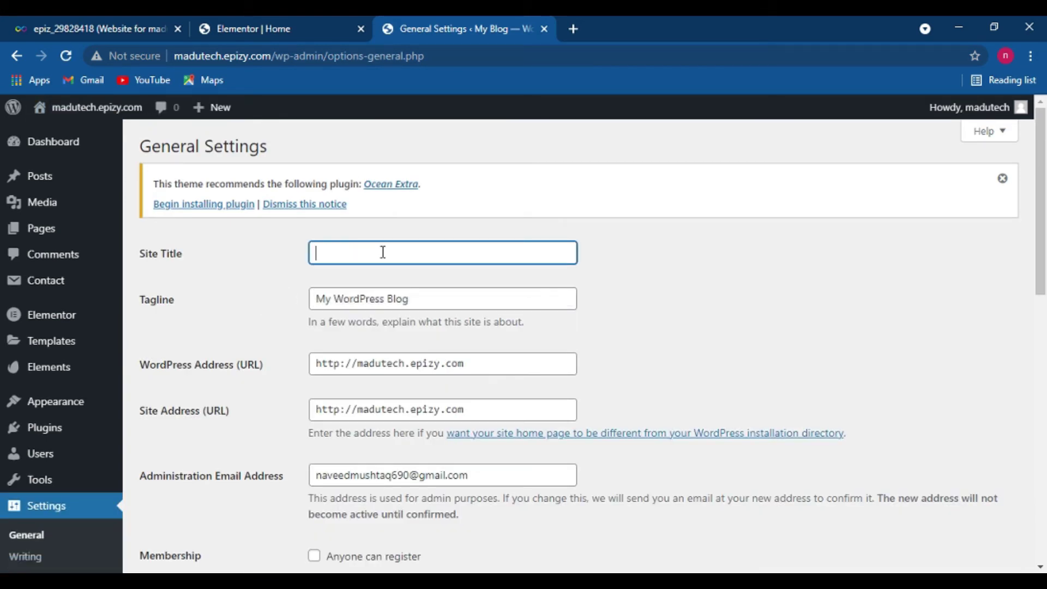
type("Mad")
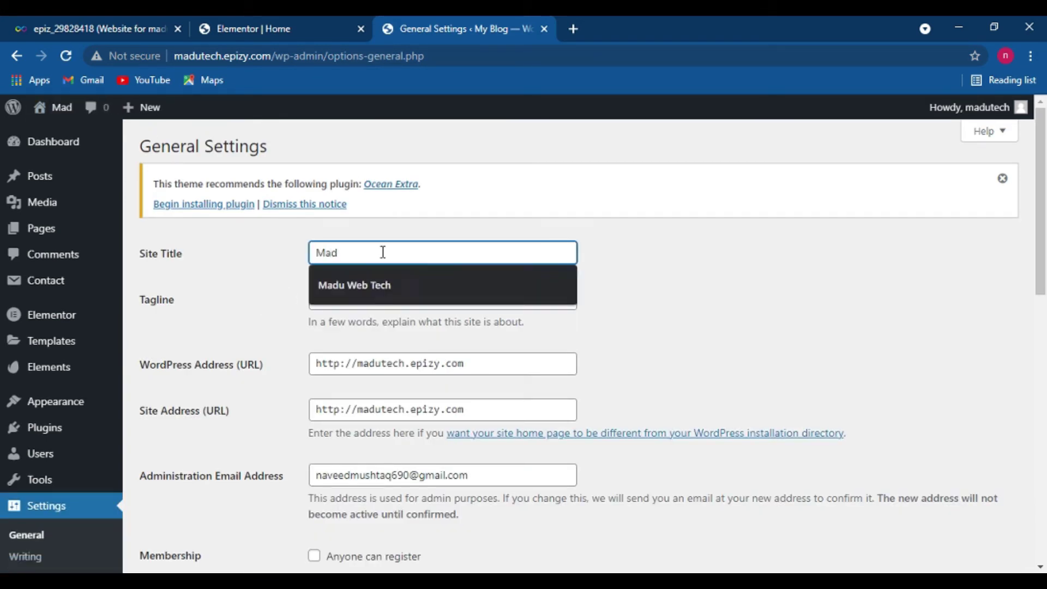
left_click(389, 285)
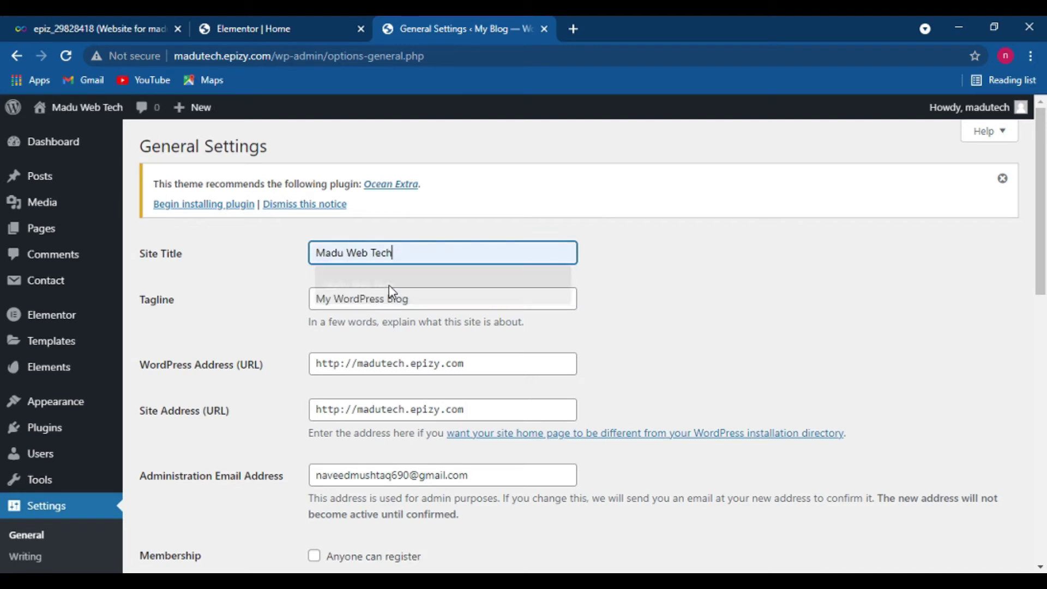
- Set the tagline to 'YouTube Channel' and save the general settings
left_click(427, 300)
key("BackSpace")
key("BackSpace")
key("BackSpace")
key("BackSpace")
key("BackSpace")
key("BackSpace")
key("BackSpace")
key("BackSpace")
key("BackSpace")
key("BackSpace")
key("BackSpace")
key("BackSpace")
key("BackSpace")
key("BackSpace")
key("BackSpace")
key("BackSpace")
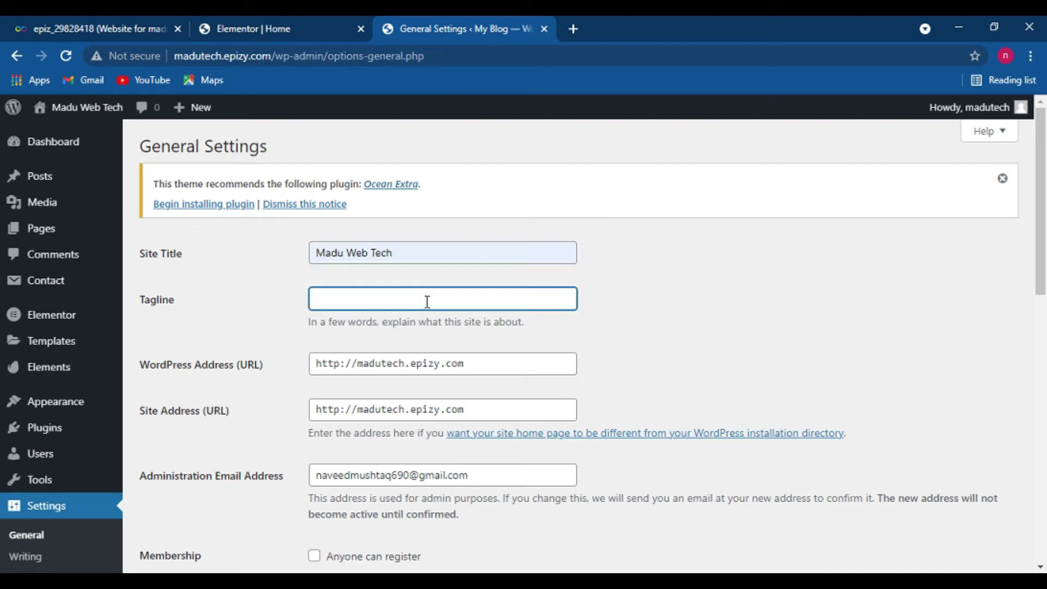
type("Yo")
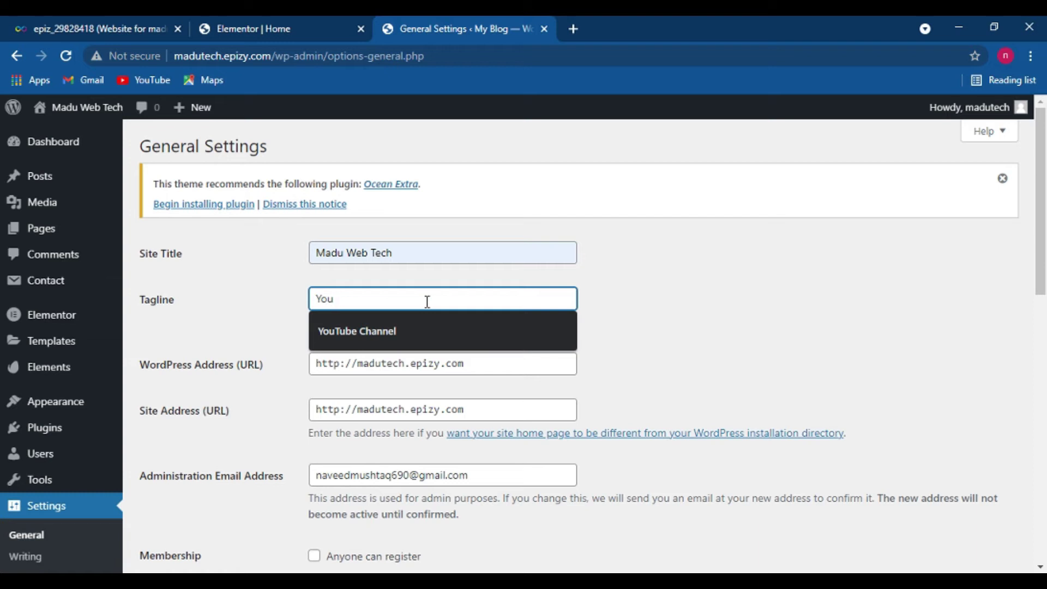
type("ube Channel")
left_click(398, 336)
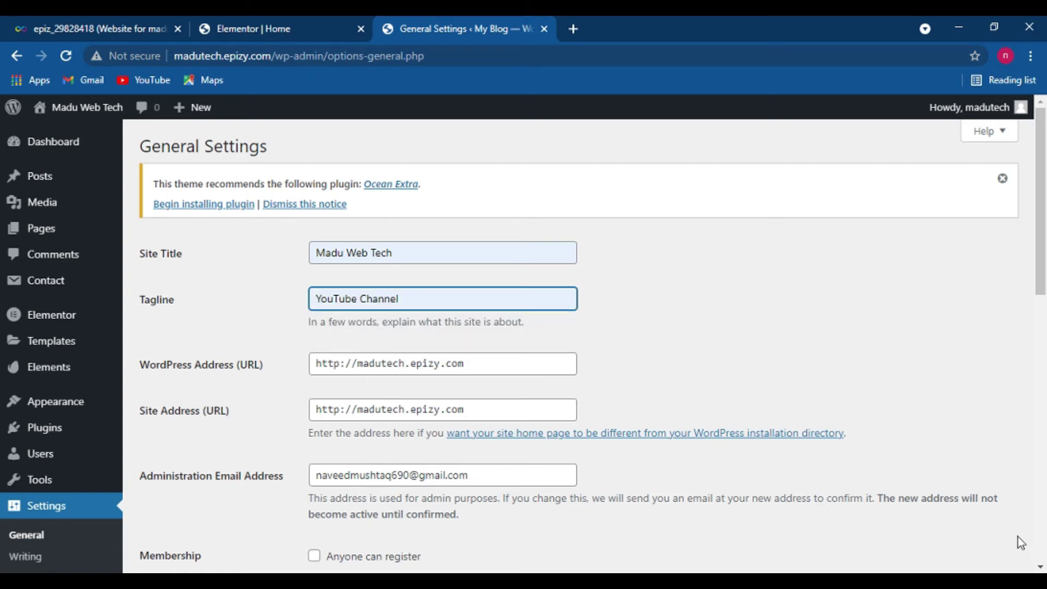
scroll(1045, 552, "down", 10)
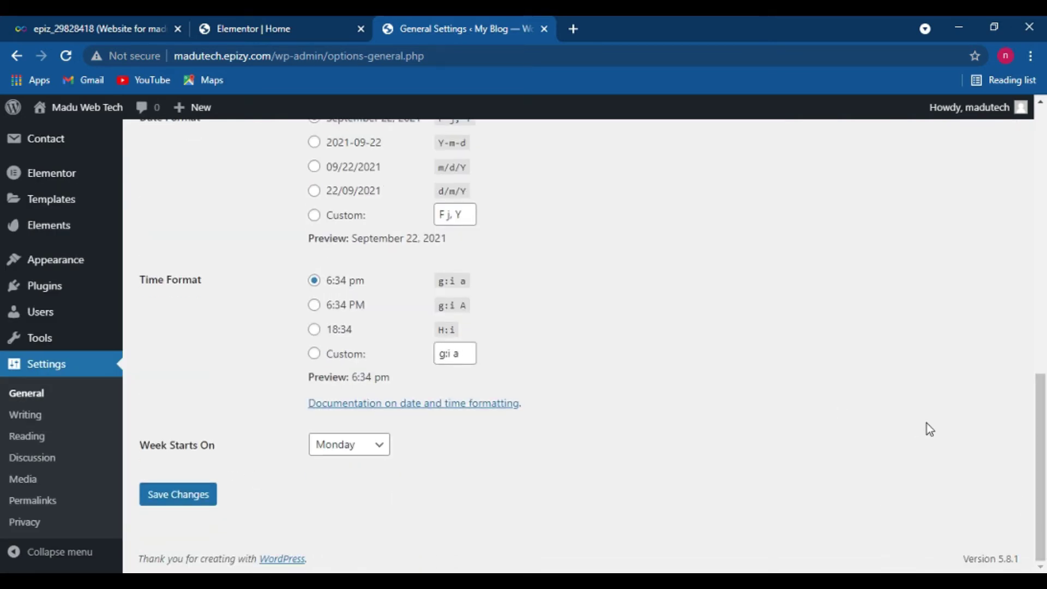
left_click_drag(1043, 437, 1003, 474)
left_click(176, 498)
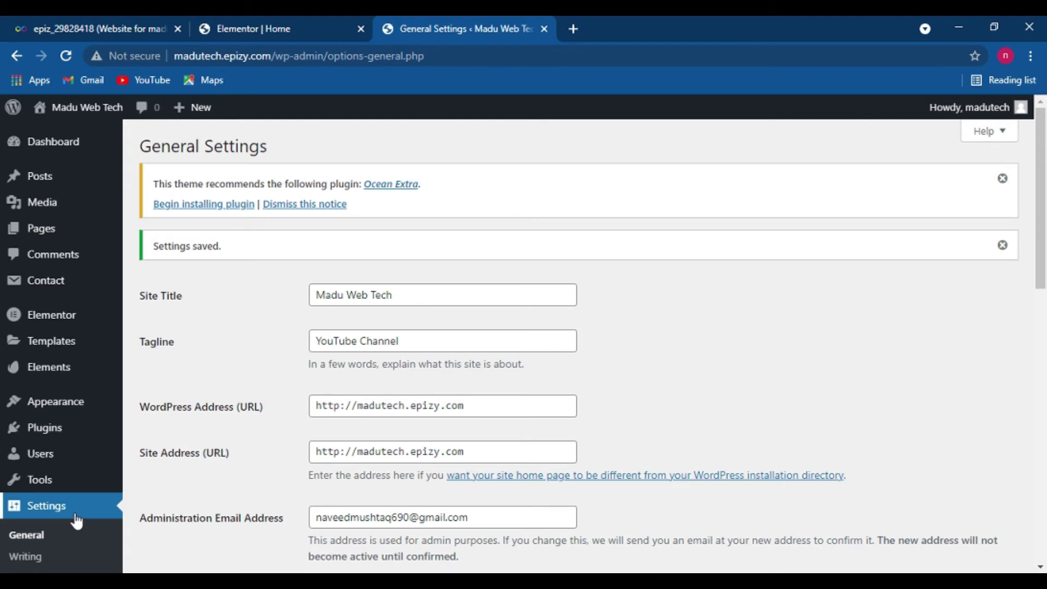
- Go to the Reading settings page
left_click(1041, 567)
left_click(1041, 567)
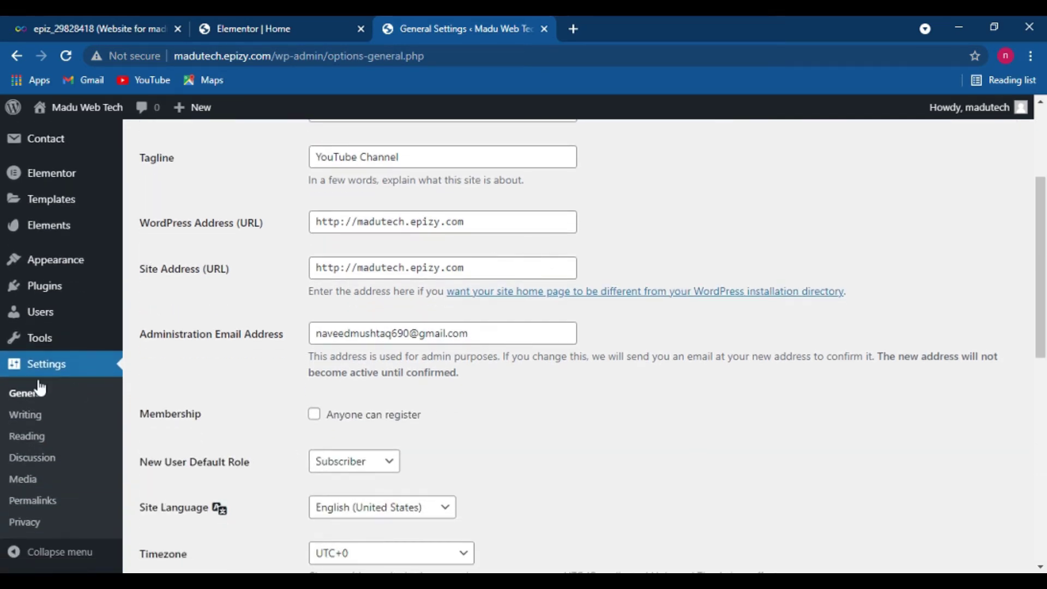
left_click(37, 442)
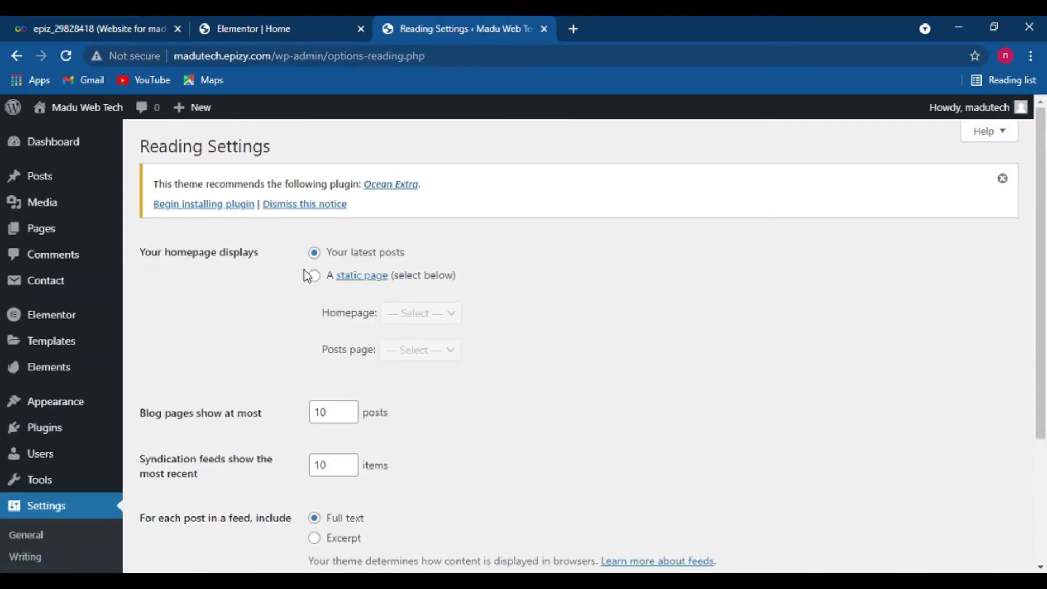
- Make the homepage a static page showing Home and save the Reading settings
left_click(315, 276)
left_click(452, 315)
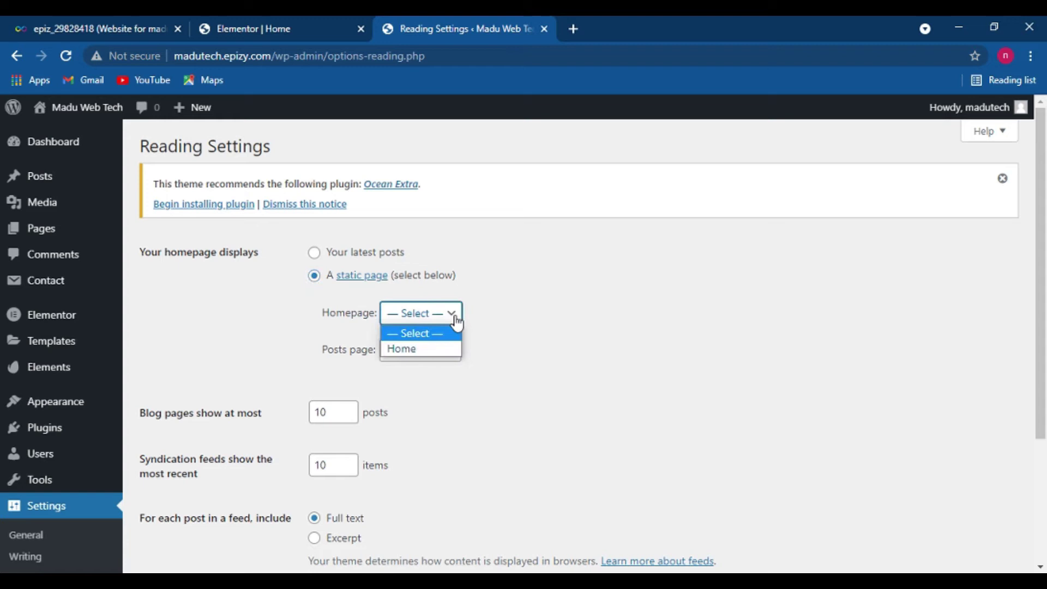
left_click(428, 353)
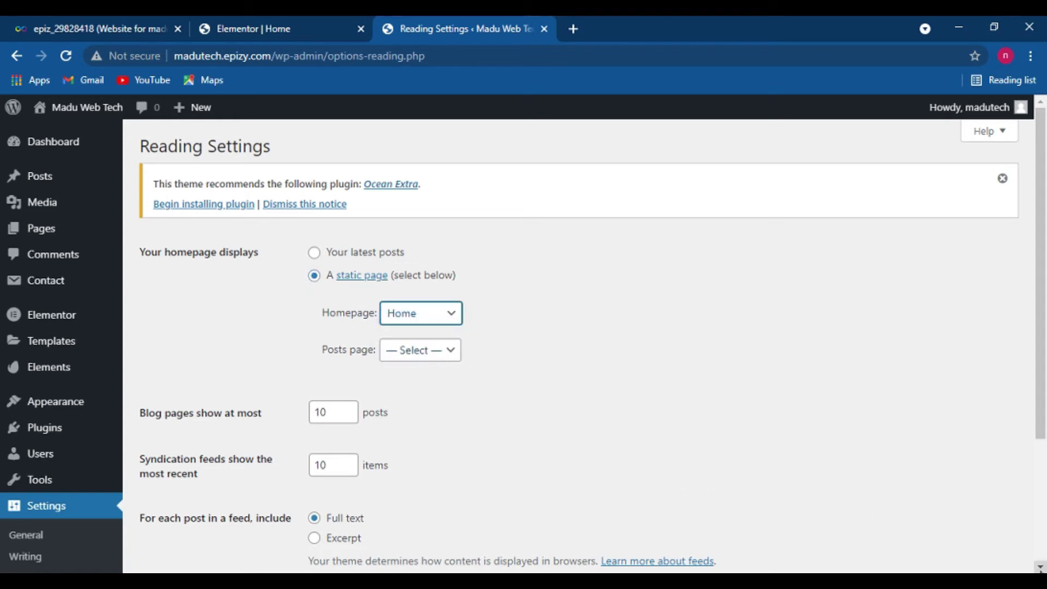
scroll(1043, 570, "down", 2)
scroll(1043, 570, "down", 2)
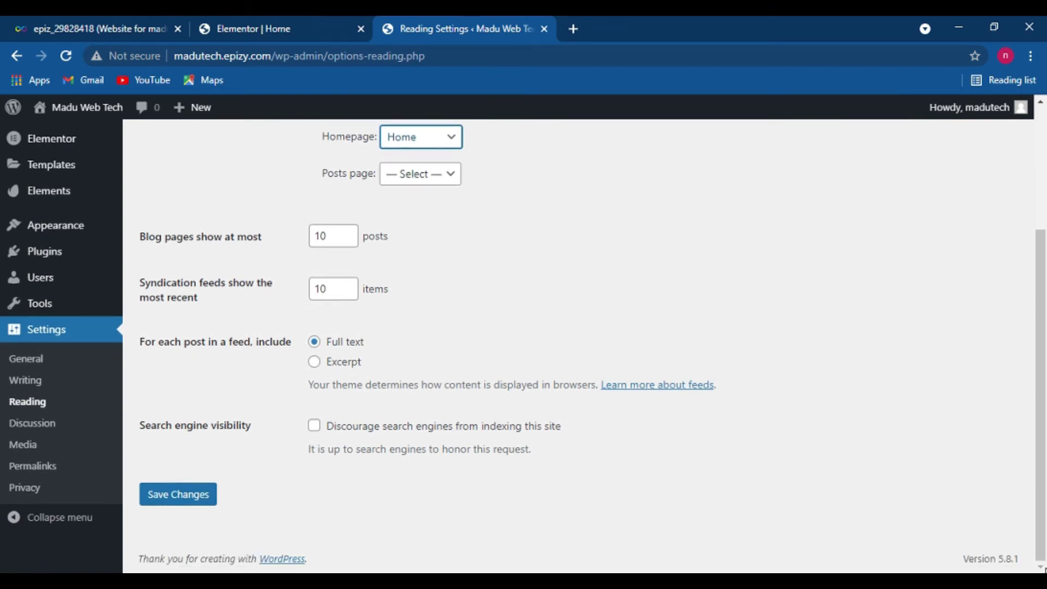
left_click(196, 507)
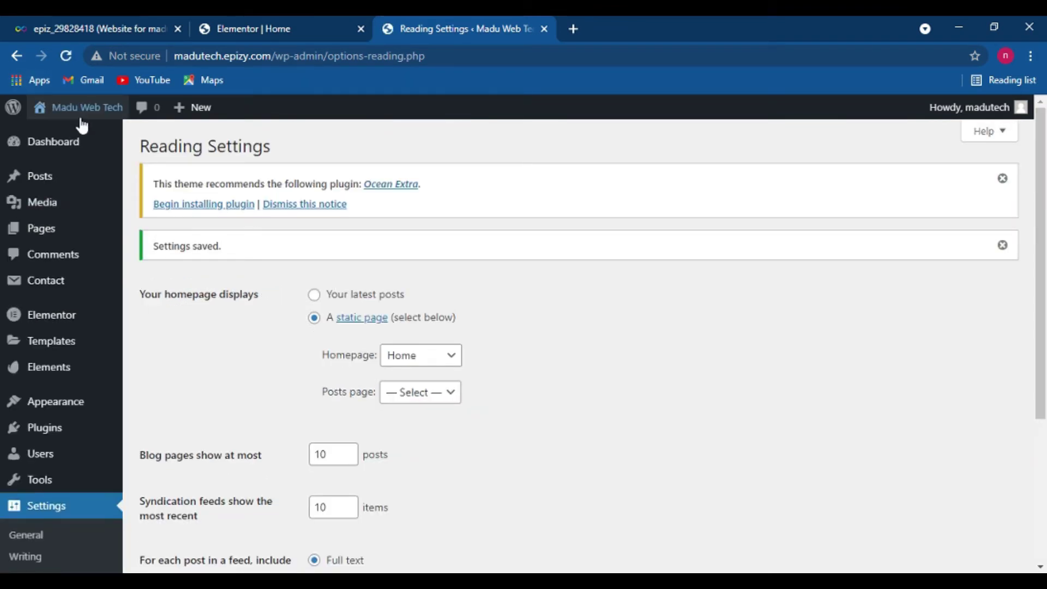
mouse_move(80, 112)
right_click(65, 135)
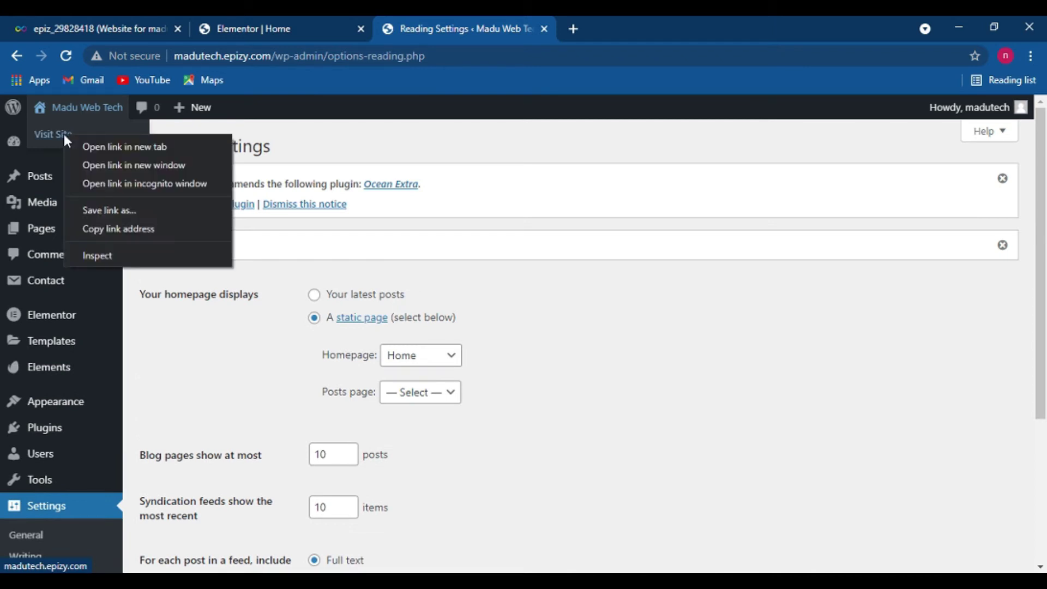
- Open the live madutech.epizy.com site in a new tab and scroll through its Home page
left_click(93, 144)
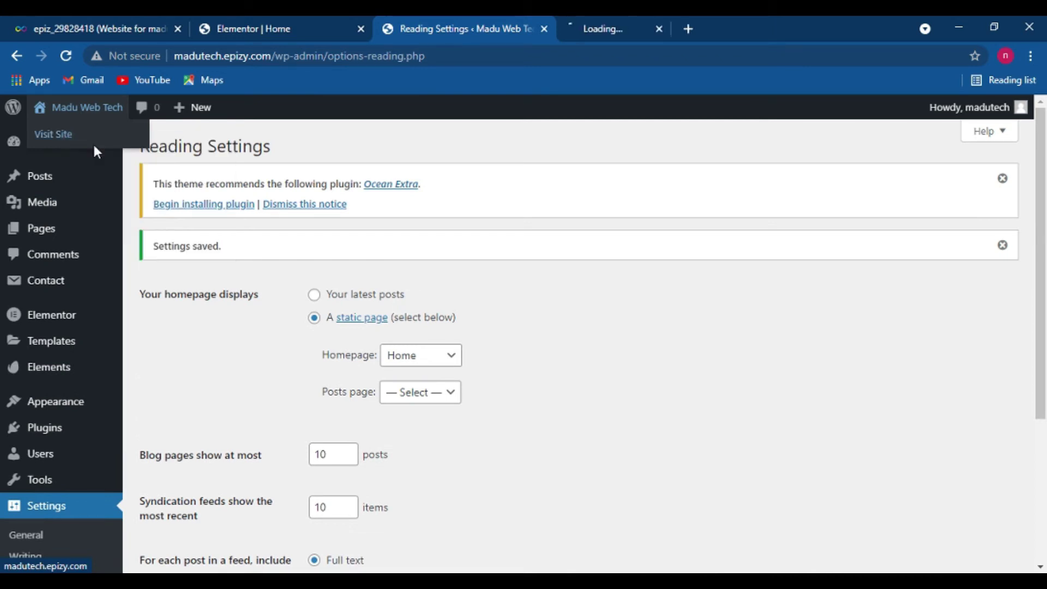
left_click(641, 18)
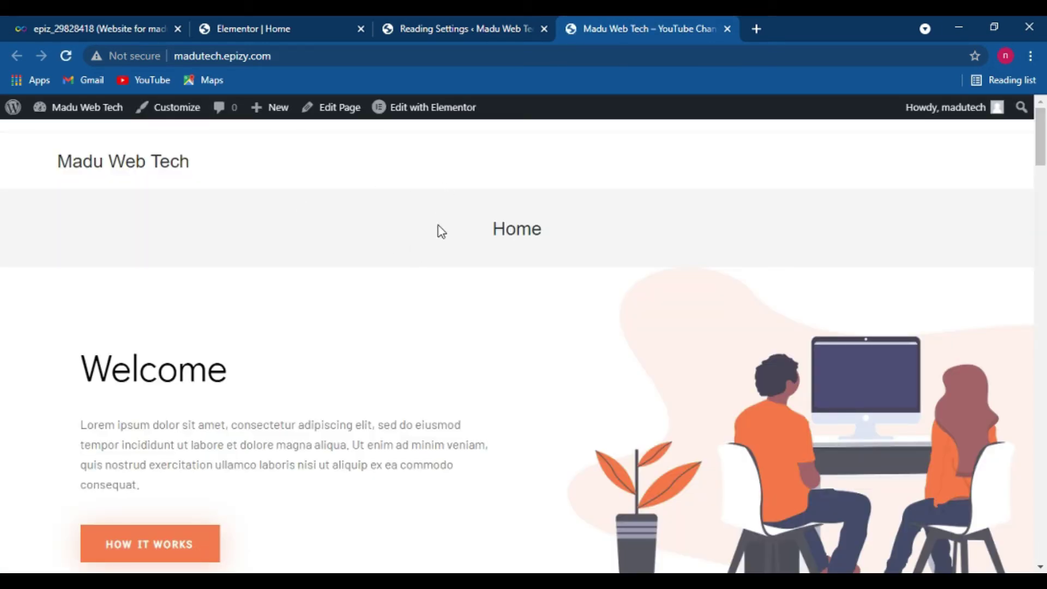
scroll(442, 231, "down", 10)
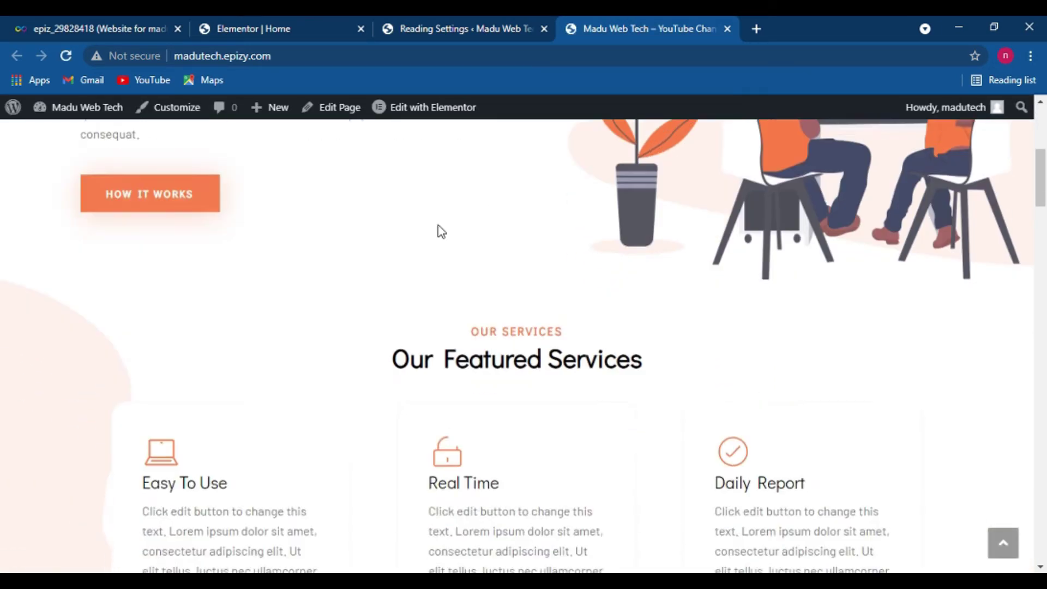
scroll(442, 231, "down", 15)
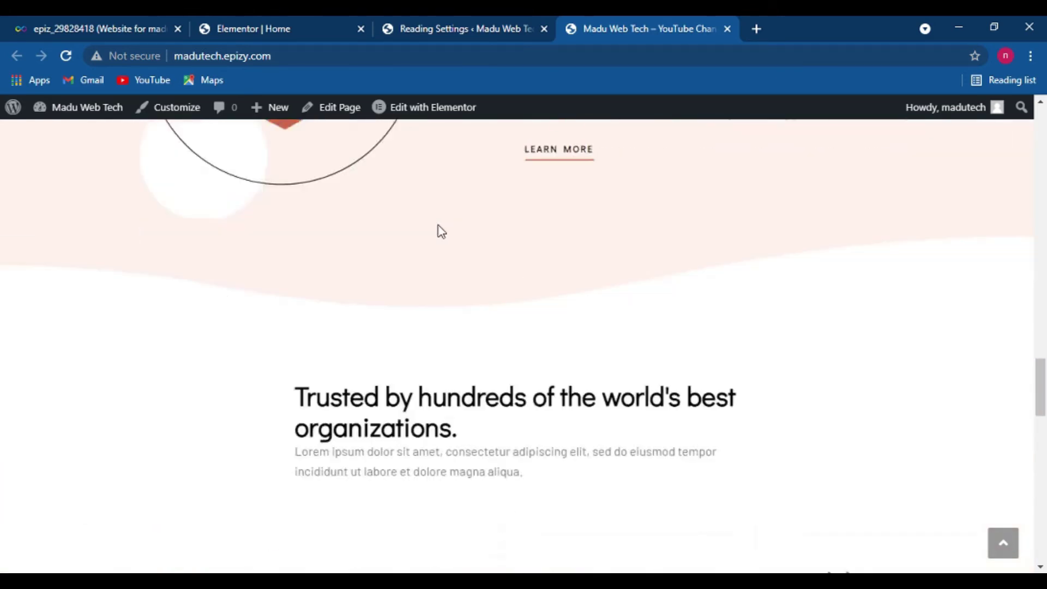
scroll(442, 231, "down", 5)
scroll(442, 232, "up", 5)
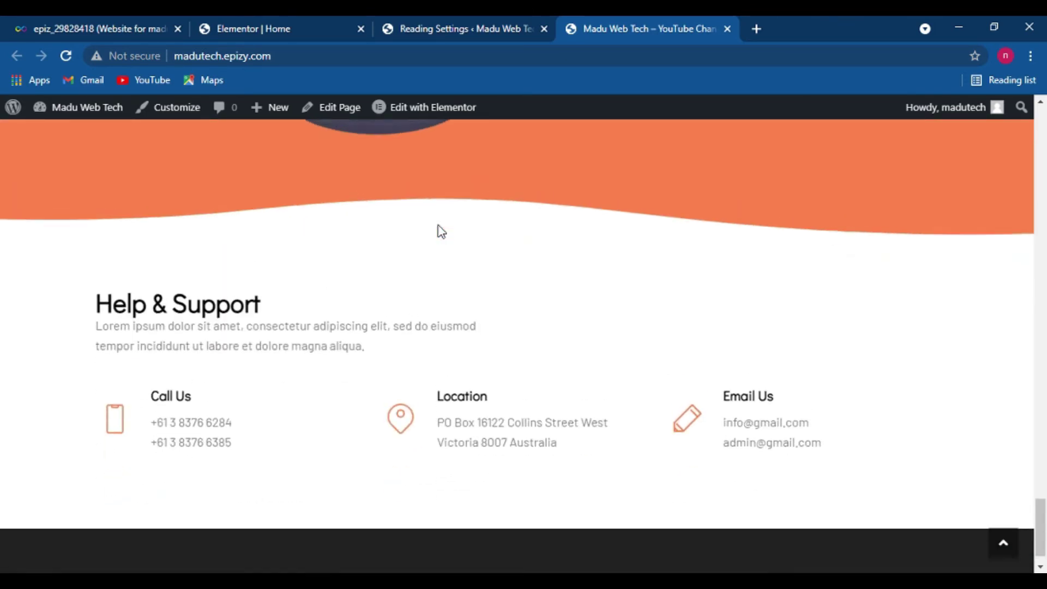
scroll(442, 231, "up", 20)
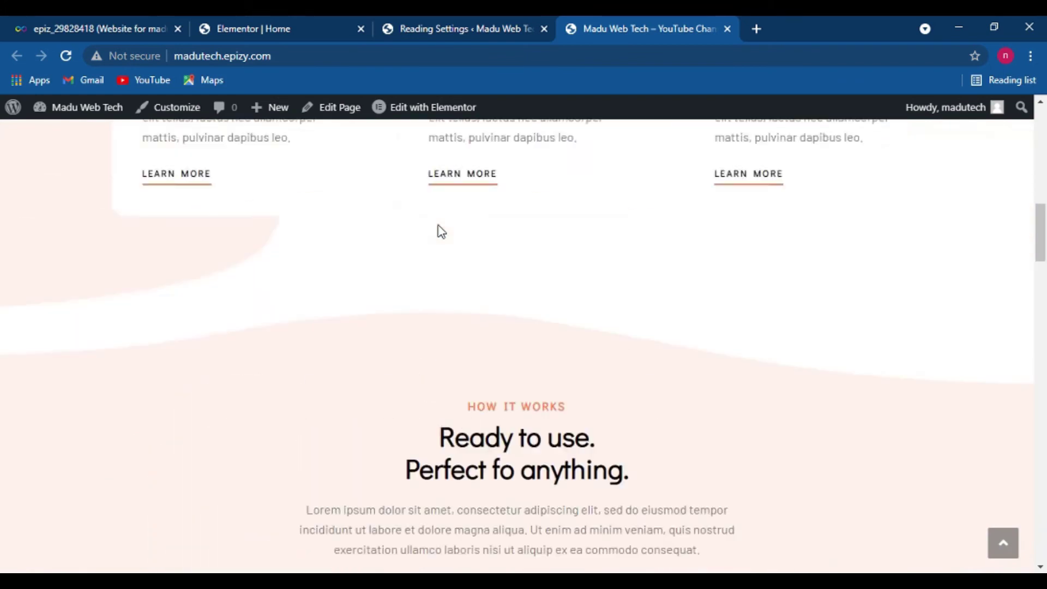
scroll(442, 231, "up", 3)
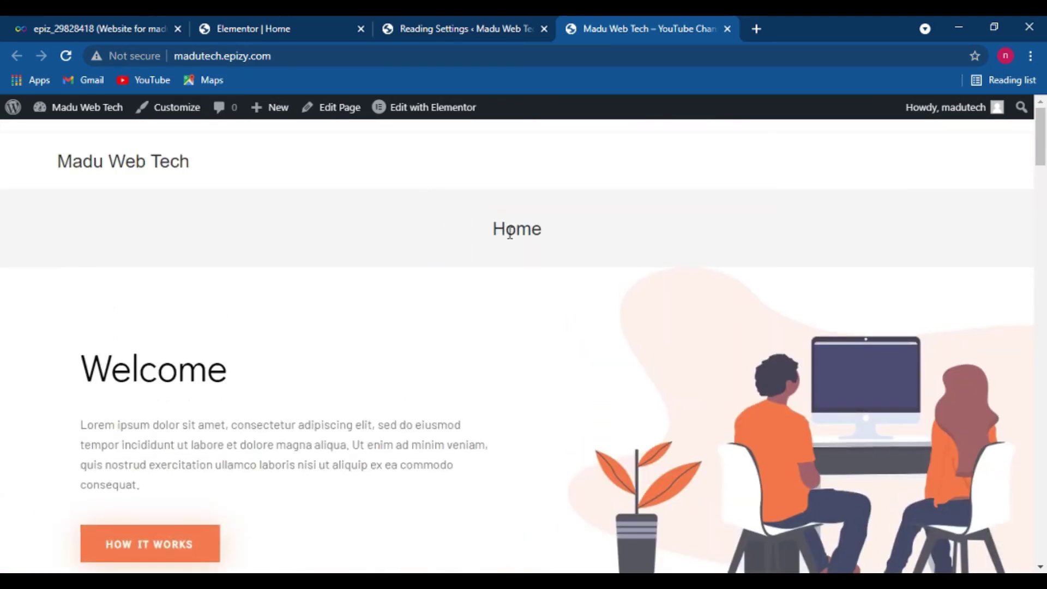
right_click(509, 234)
left_click(547, 439)
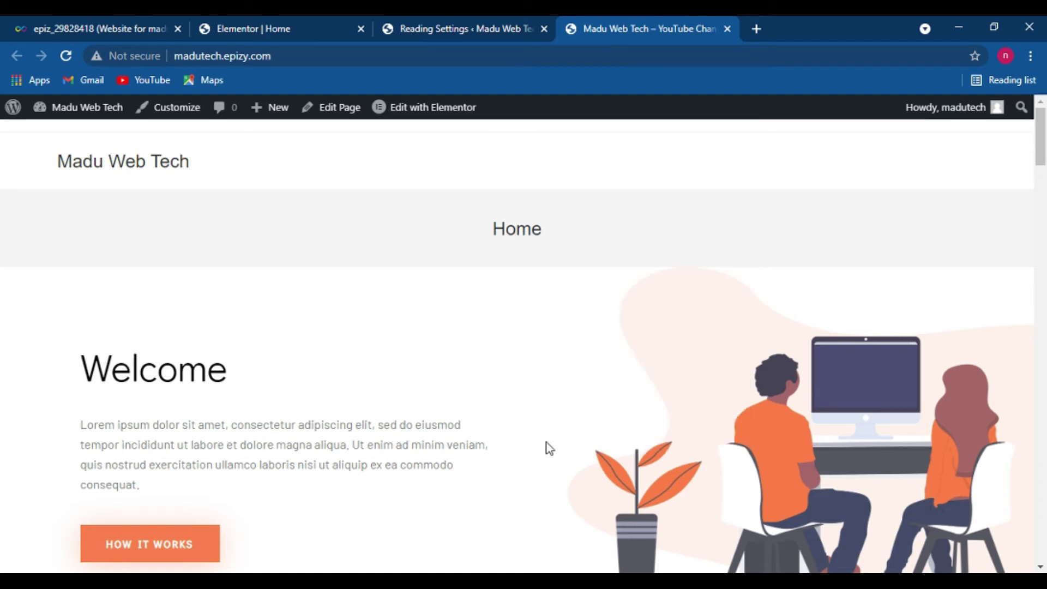
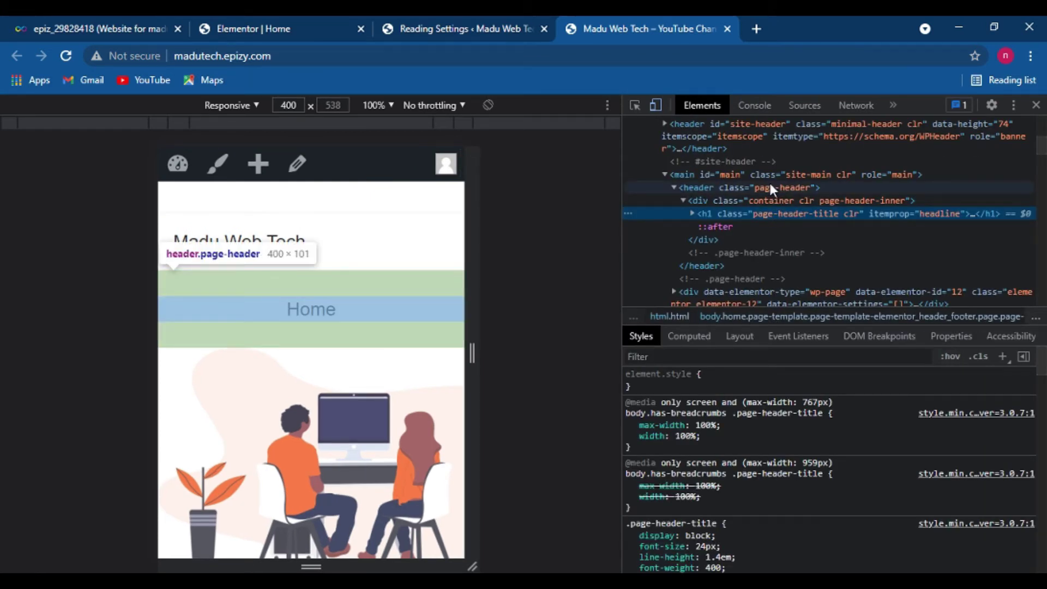
- Inspect the .page-header element's styles, close DevTools, and open the Customizer
left_click(770, 188)
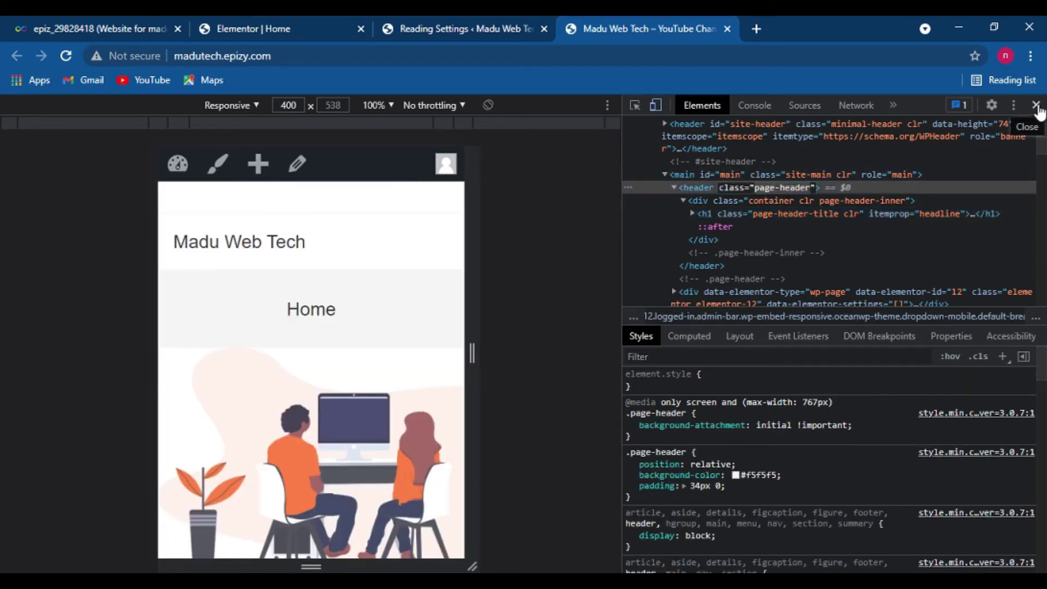
left_click(1036, 105)
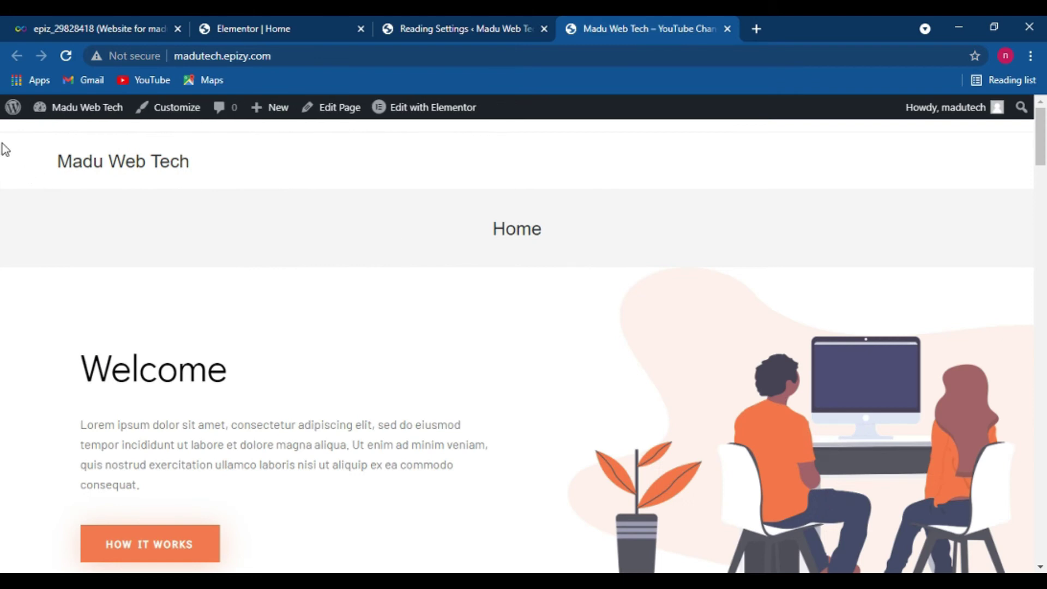
left_click(176, 108)
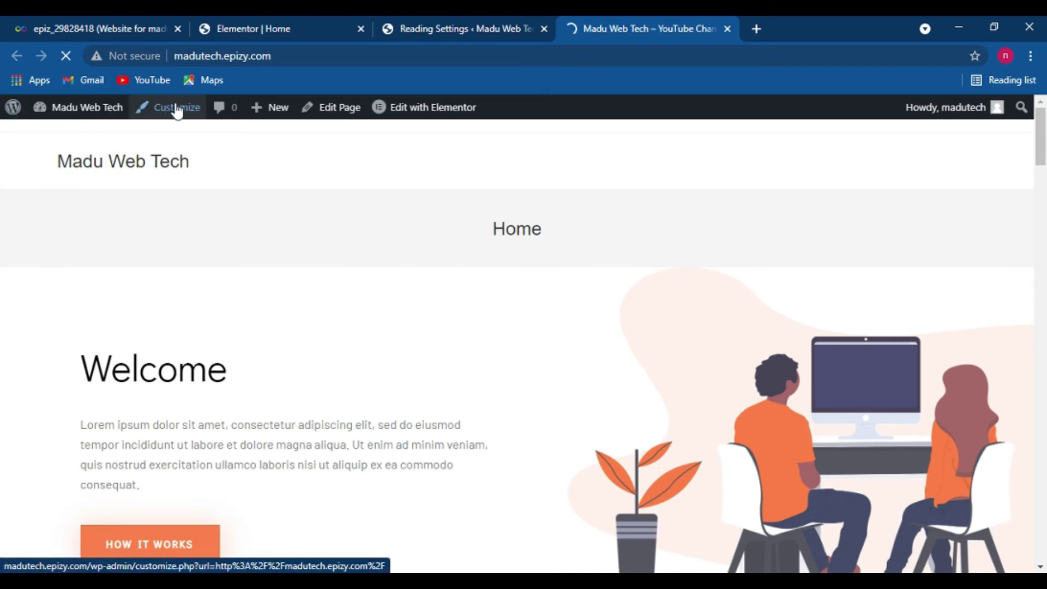
left_click(176, 108)
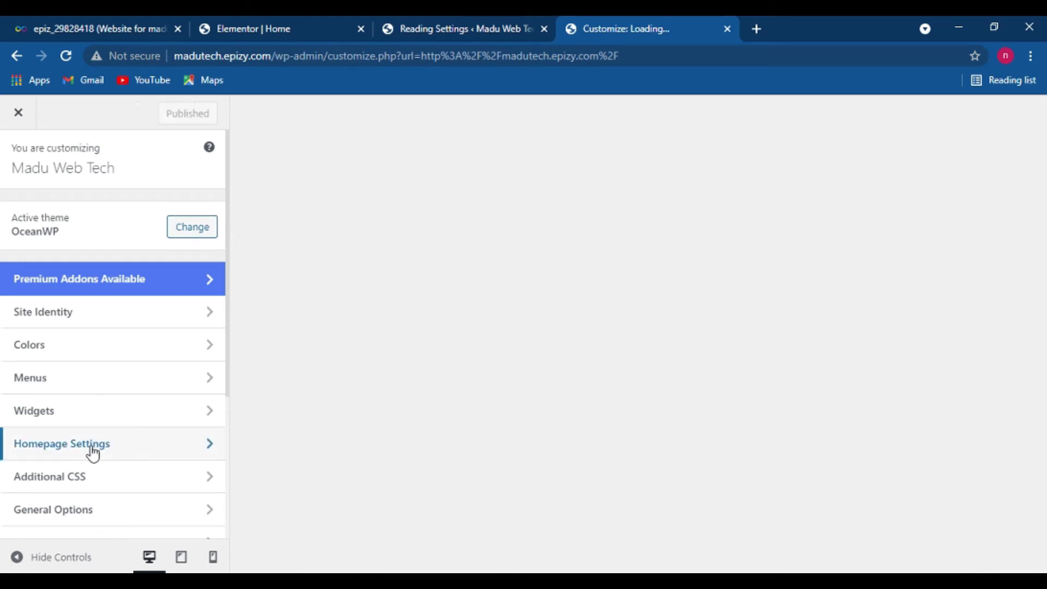
- Publish Additional CSS '.page-header{display:none !important;}' to hide the page title band
left_click(99, 484)
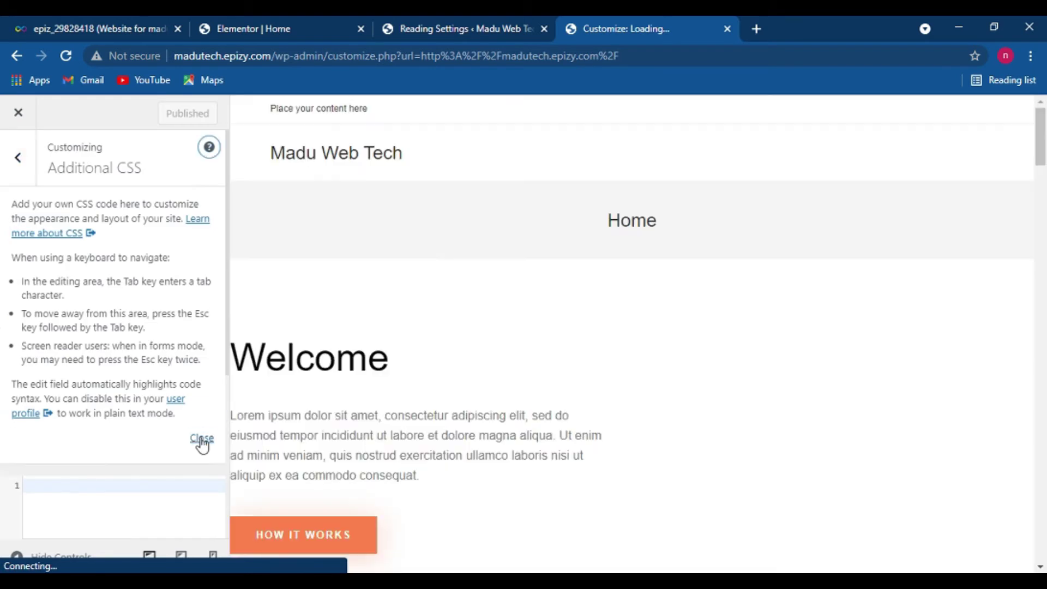
left_click(203, 433)
left_click(55, 209)
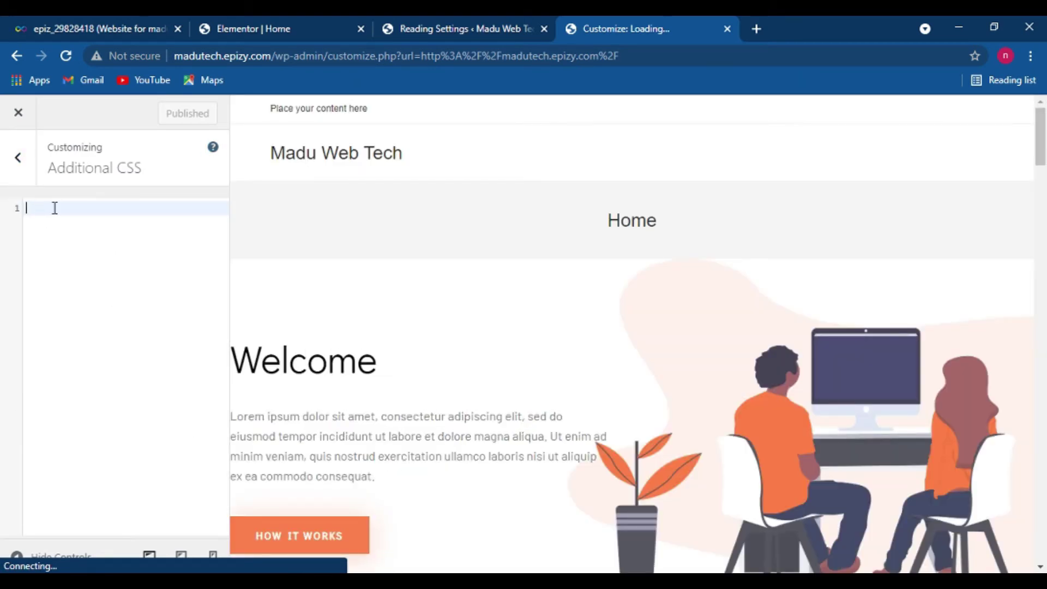
type(".page-header{")
key("Return")
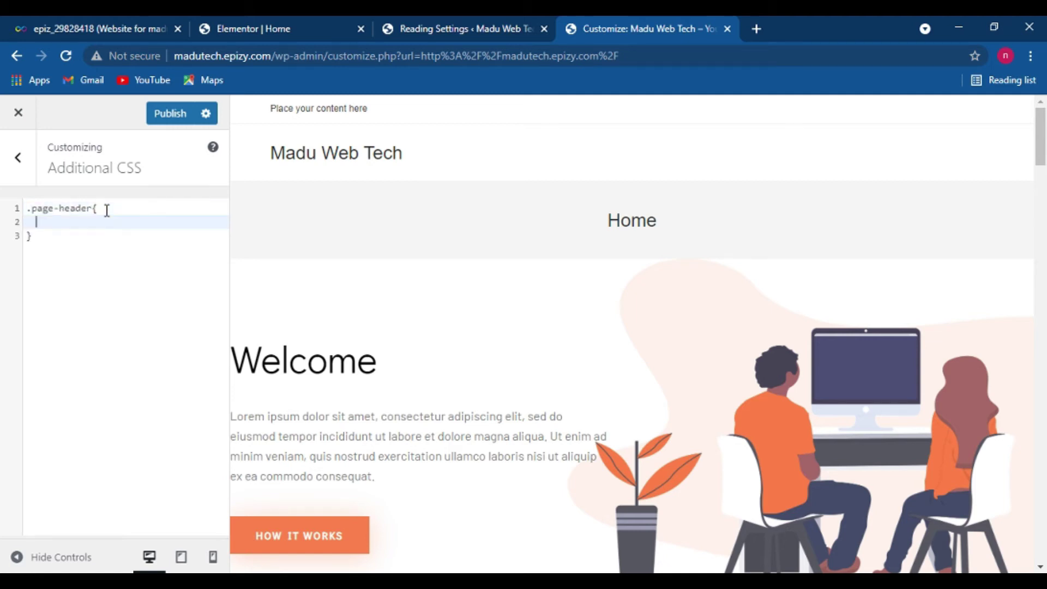
type("dis")
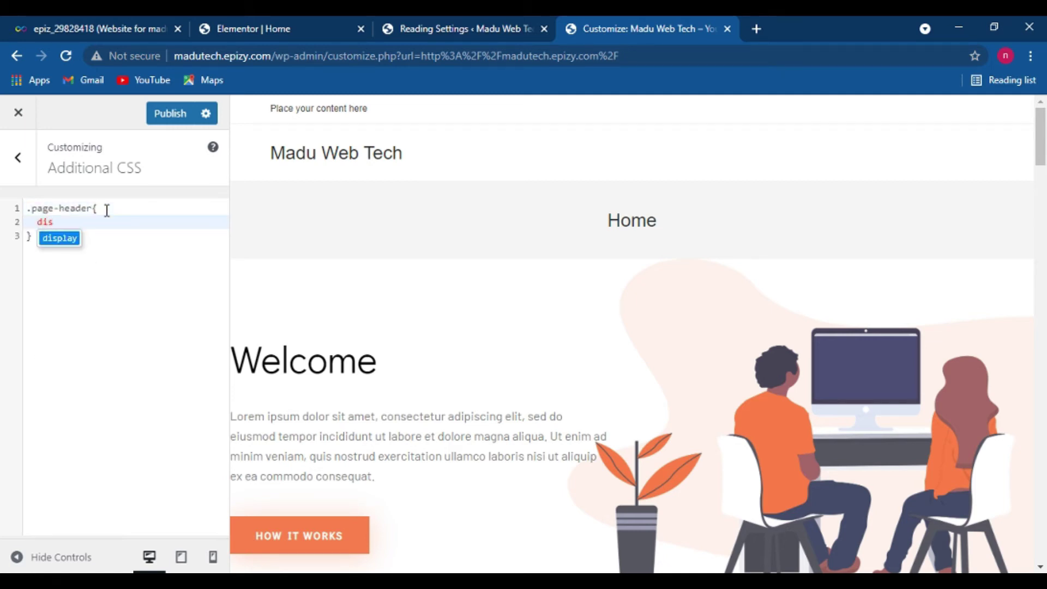
key("Return")
type(":none")
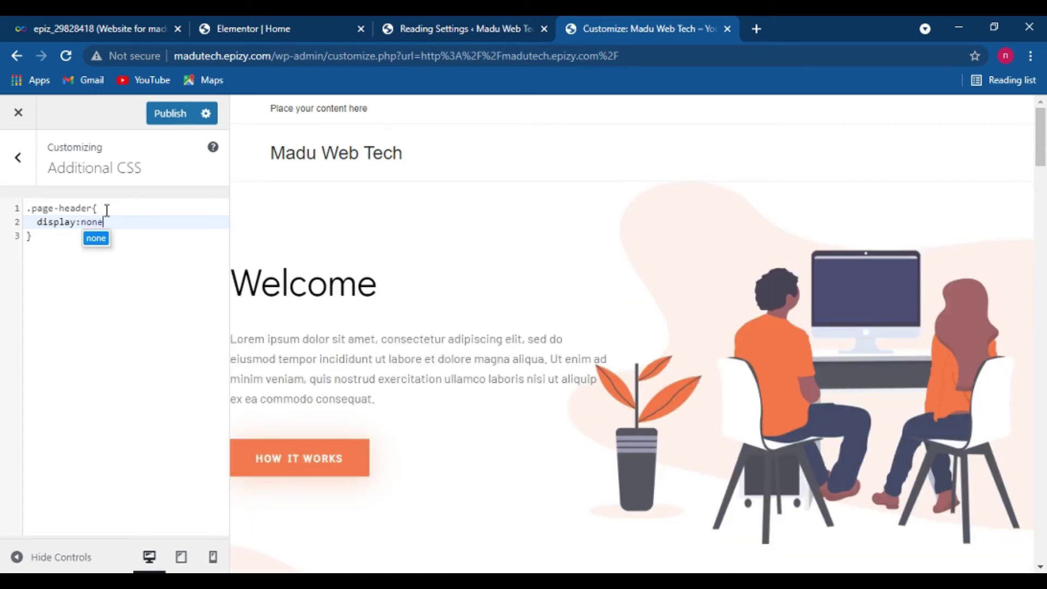
key("Return")
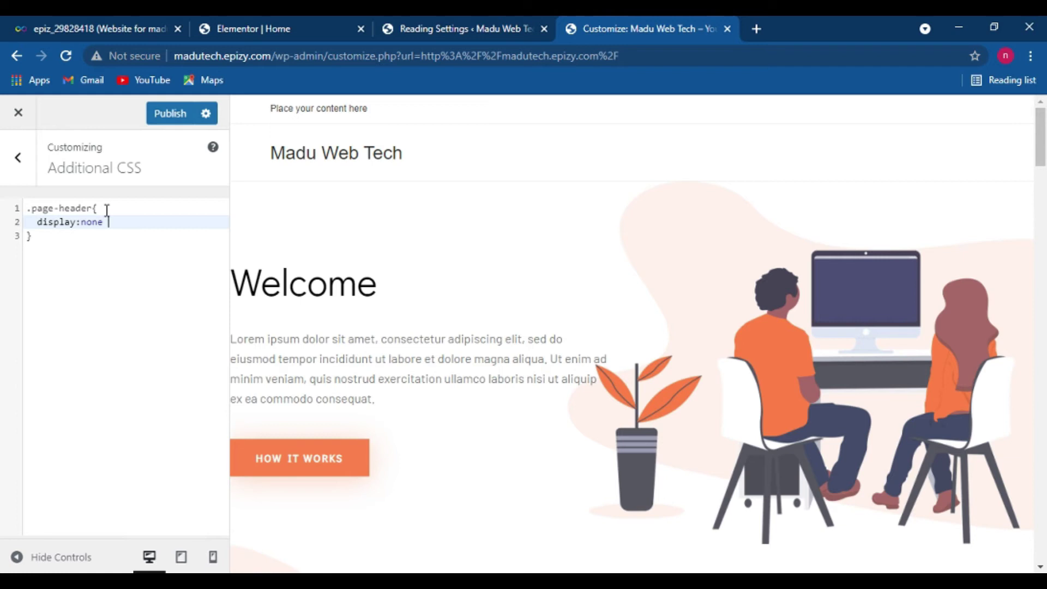
type("!im")
type("po")
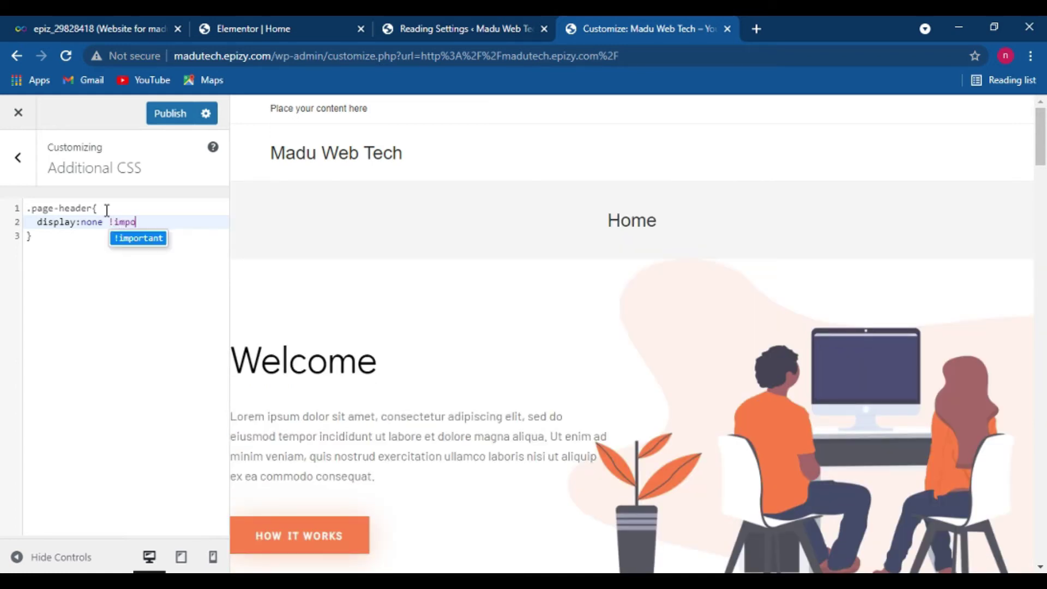
type("rtant;")
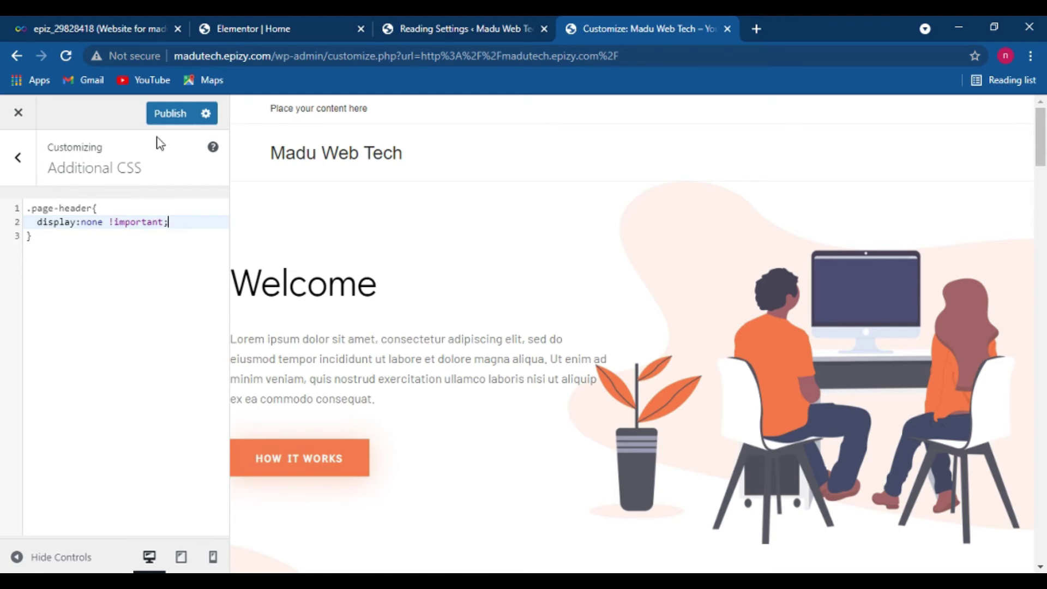
left_click(172, 121)
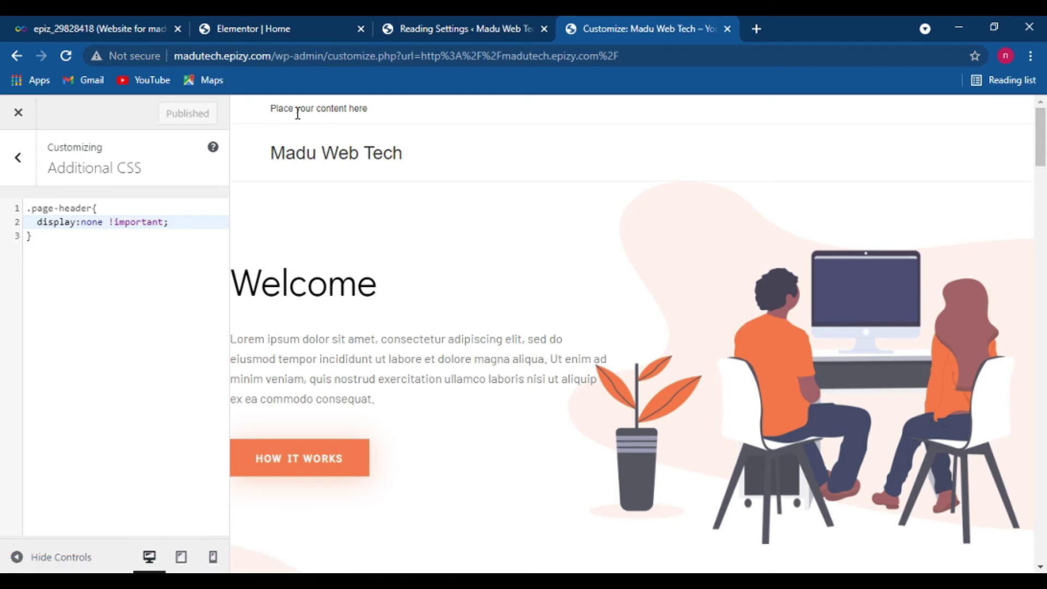
left_click(17, 160)
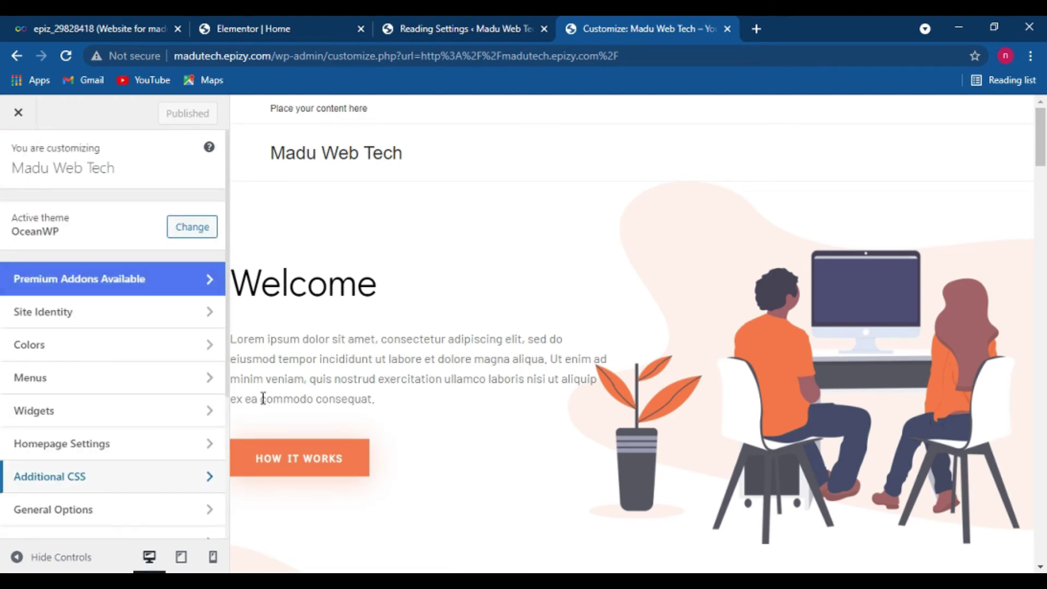
- Set Main Menu typography to Arial, 14px, Uppercase and publish it
left_click_drag(227, 372, 222, 444)
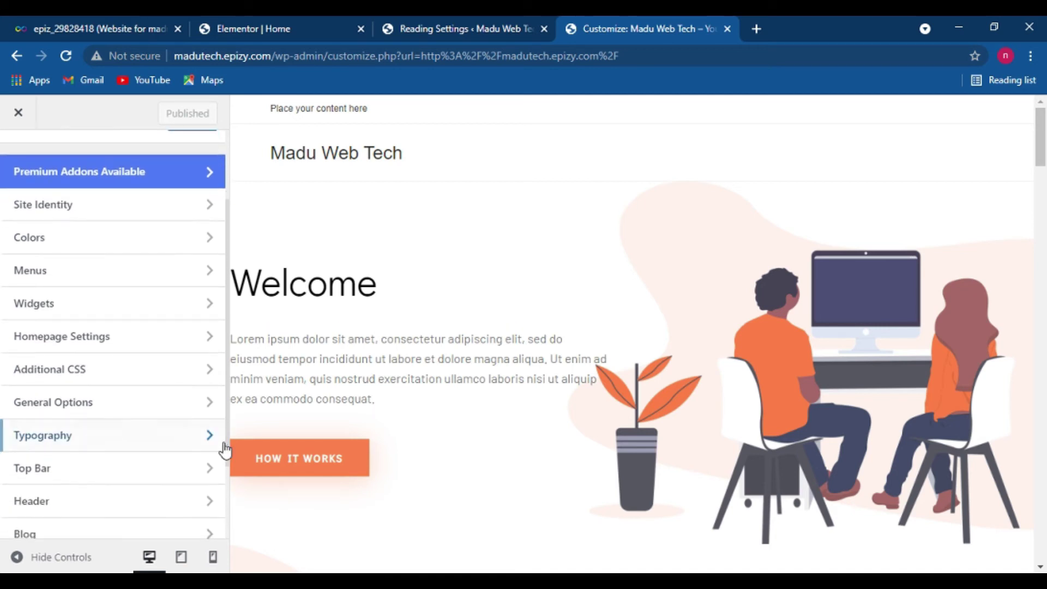
left_click(123, 448)
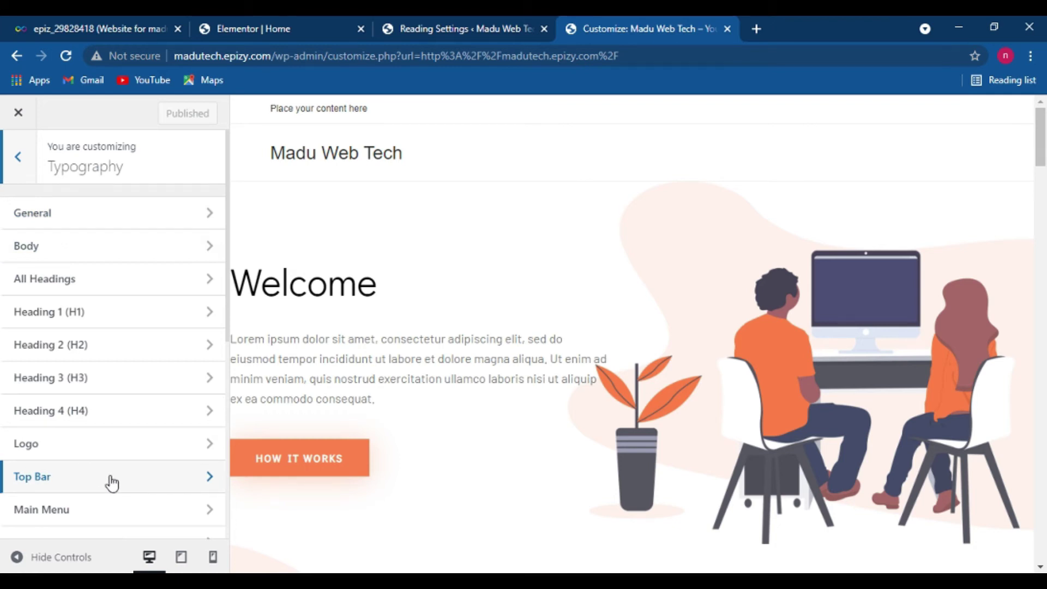
left_click(110, 505)
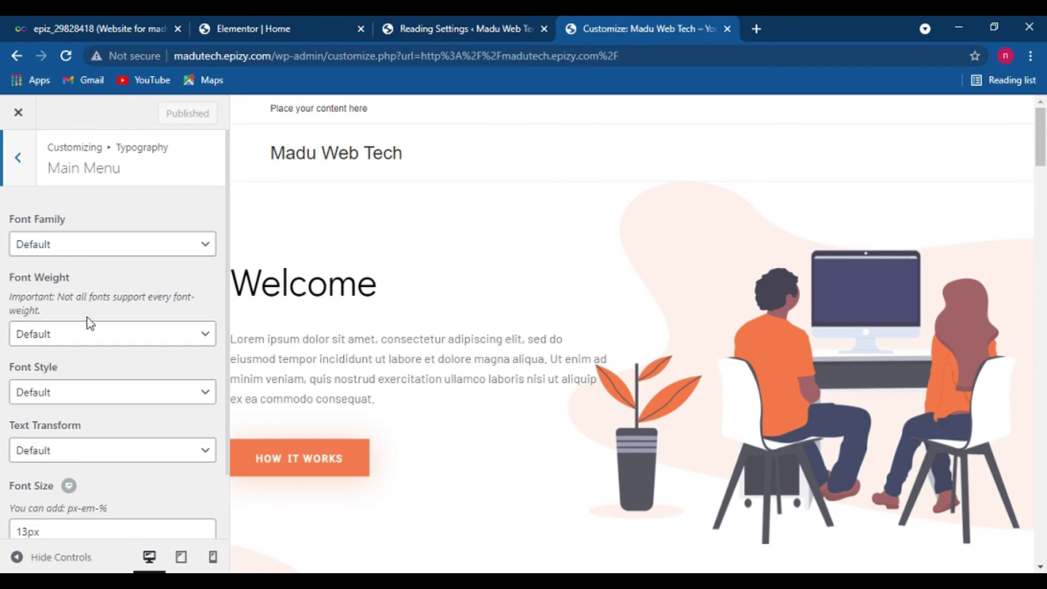
left_click(90, 244)
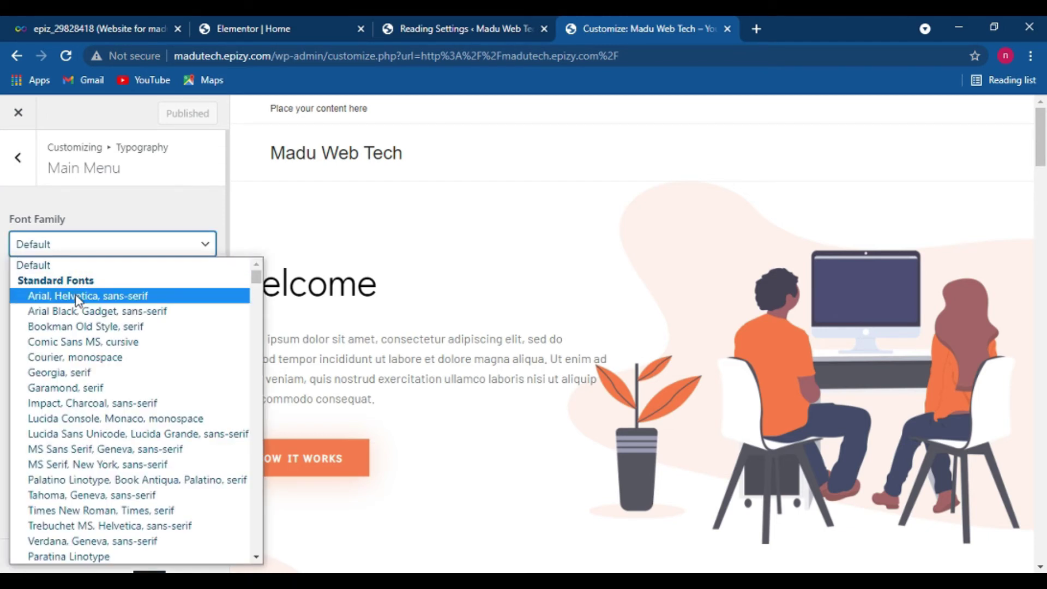
left_click(77, 295)
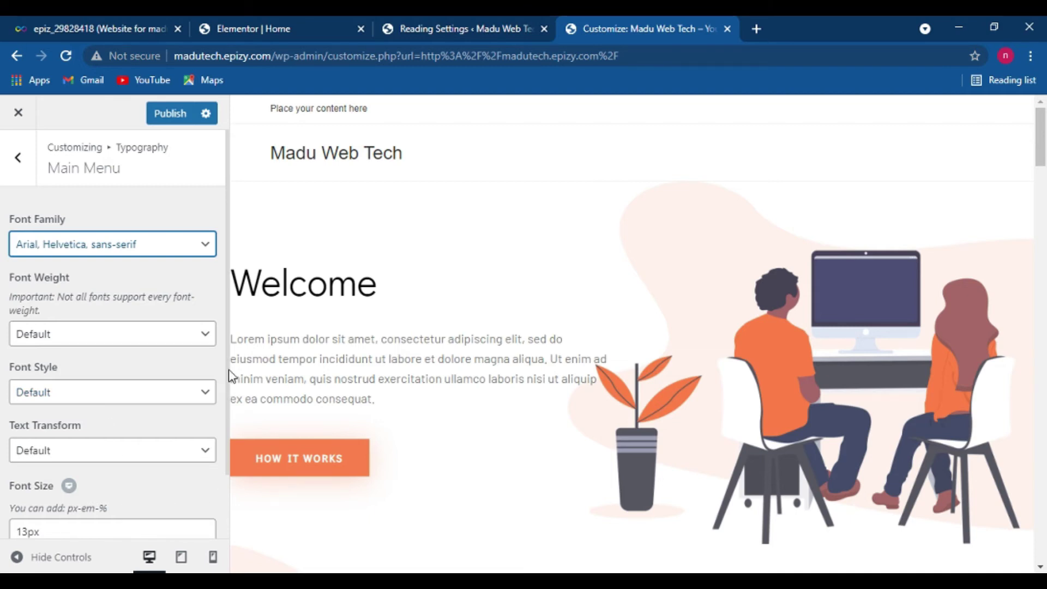
left_click_drag(227, 371, 224, 419)
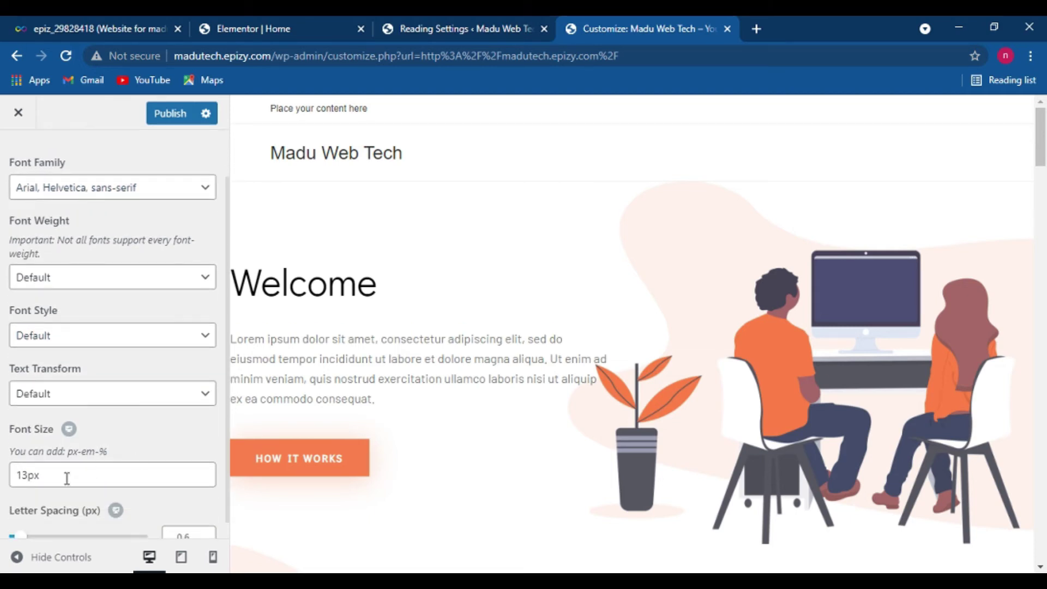
left_click(30, 477)
key("BackSpace")
type("4")
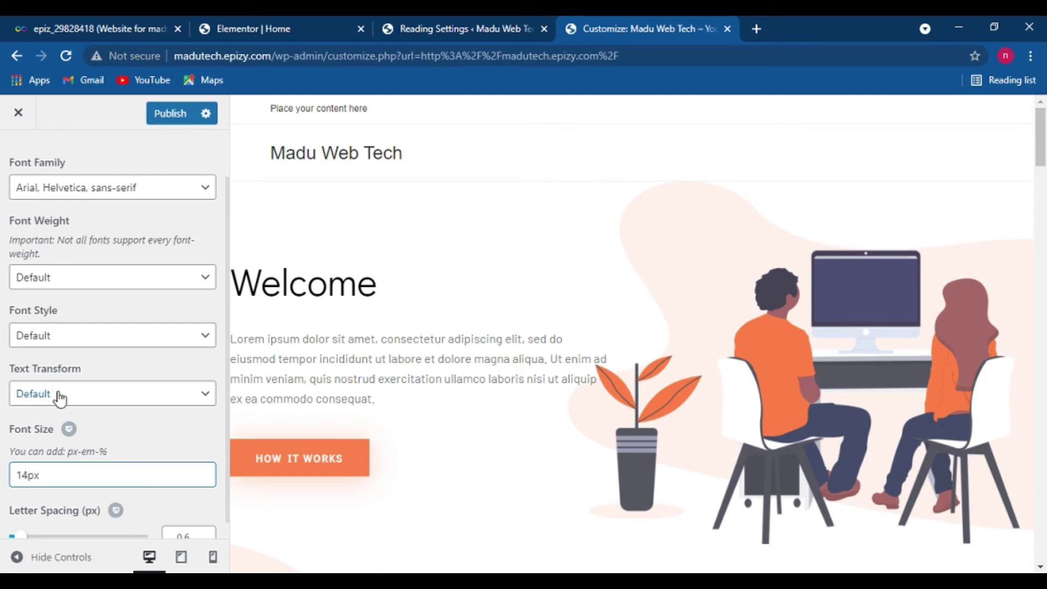
left_click(58, 394)
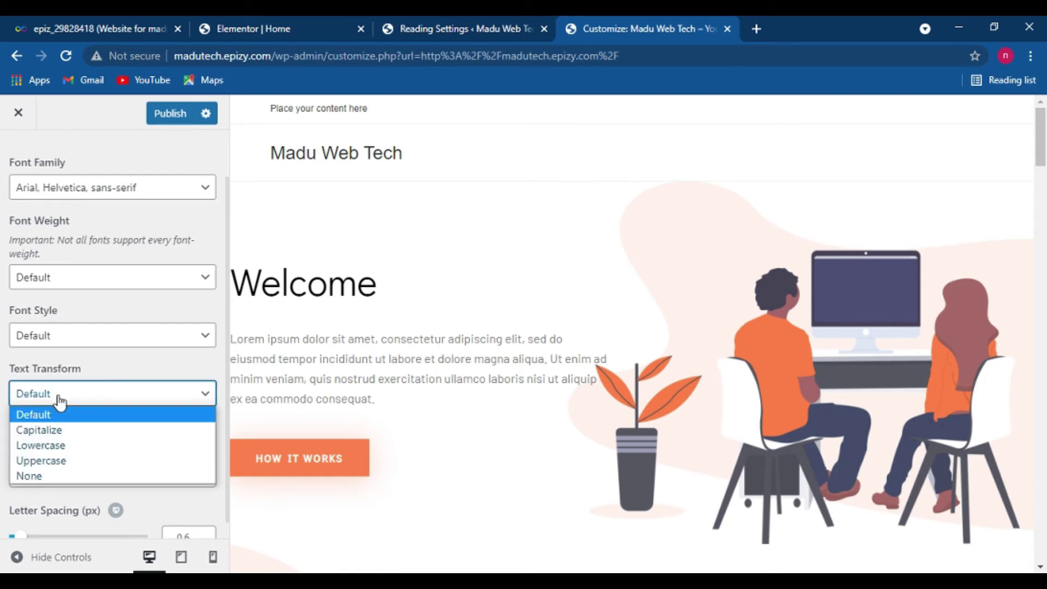
left_click(59, 462)
left_click(167, 115)
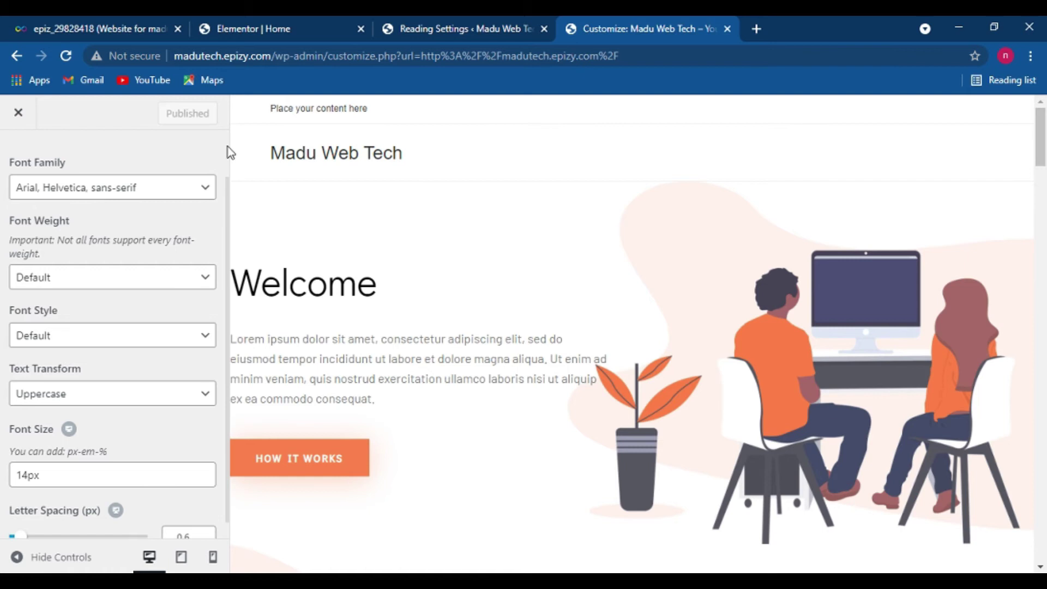
scroll(227, 149, "up", 3)
left_click(17, 158)
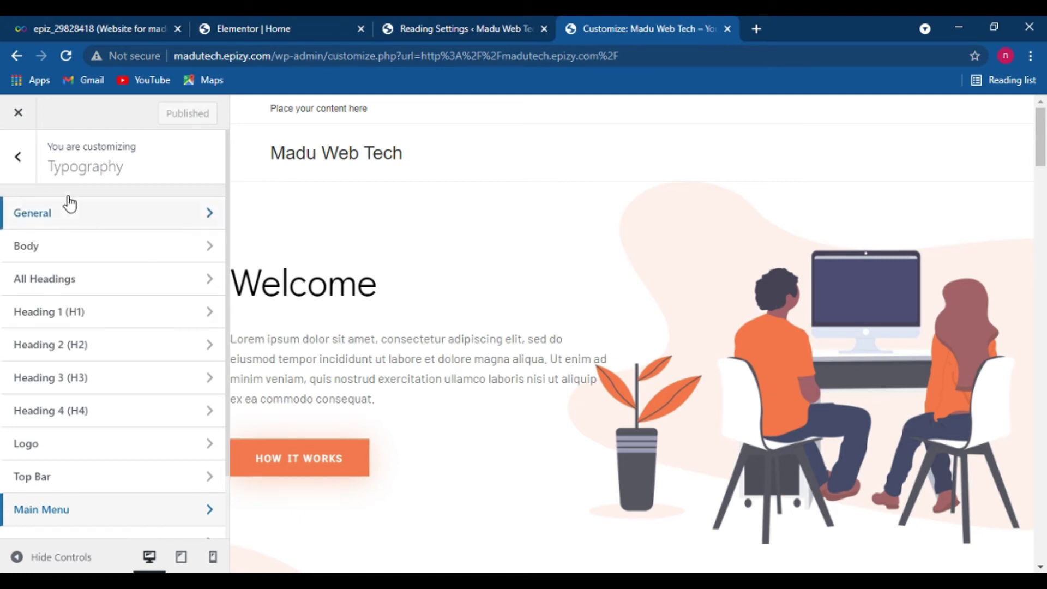
- Disable Enable Top Bar under Top Bar > General, publish, and close the Customizer
left_click(17, 158)
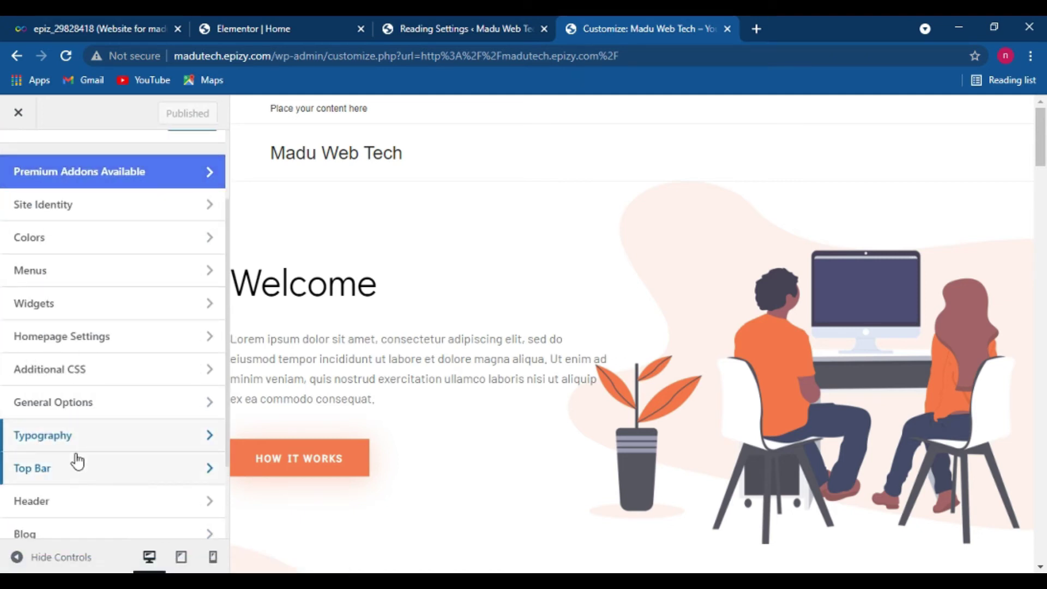
left_click(103, 482)
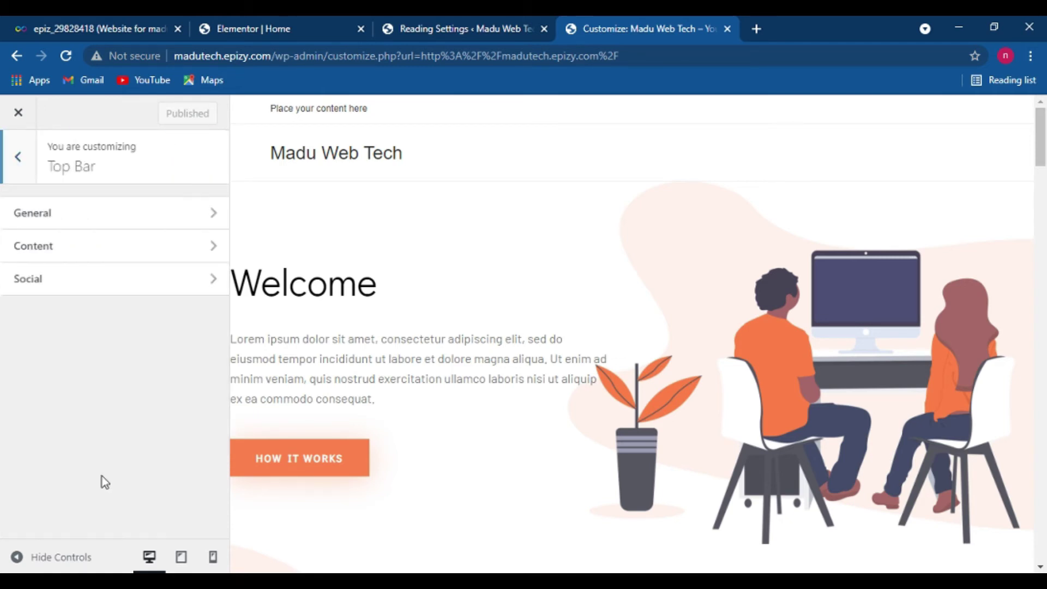
left_click(86, 221)
left_click(25, 212)
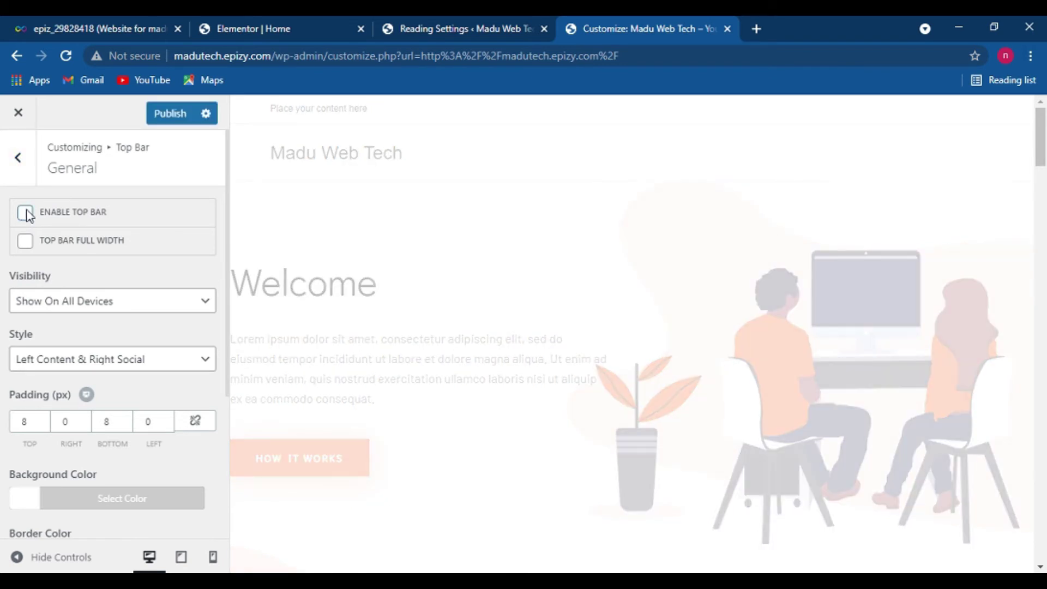
left_click(171, 114)
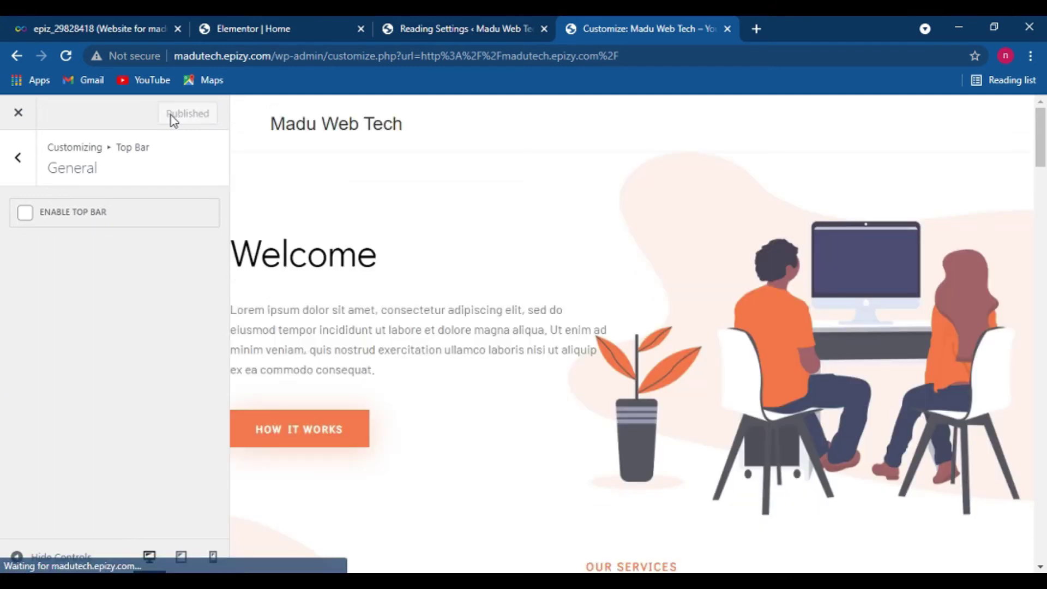
left_click(30, 116)
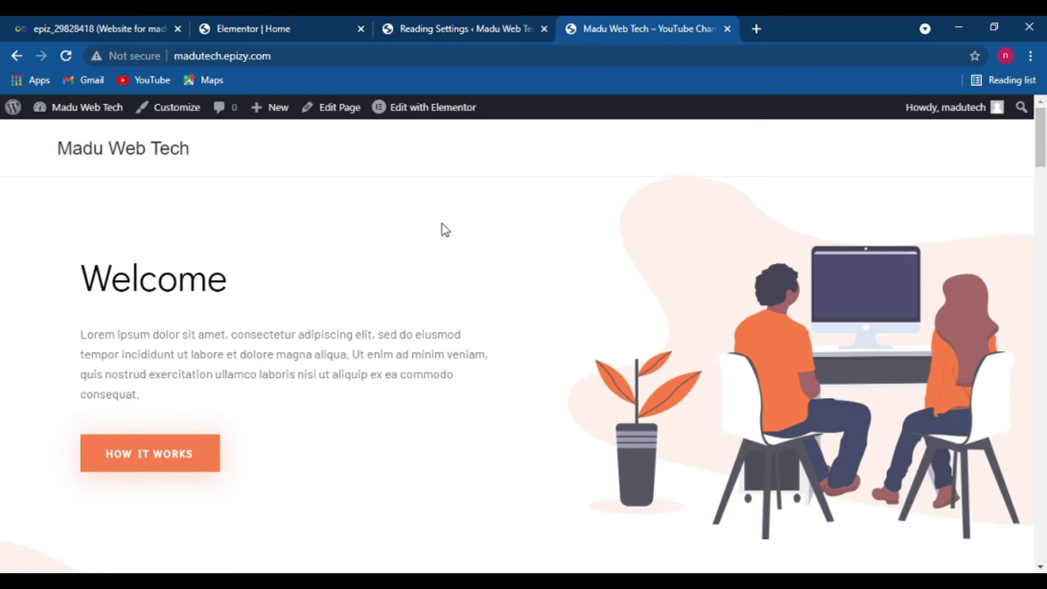
- Scroll through the live Madu Web Tech home page, then reopen the Customizer
scroll(446, 230, "down", 10)
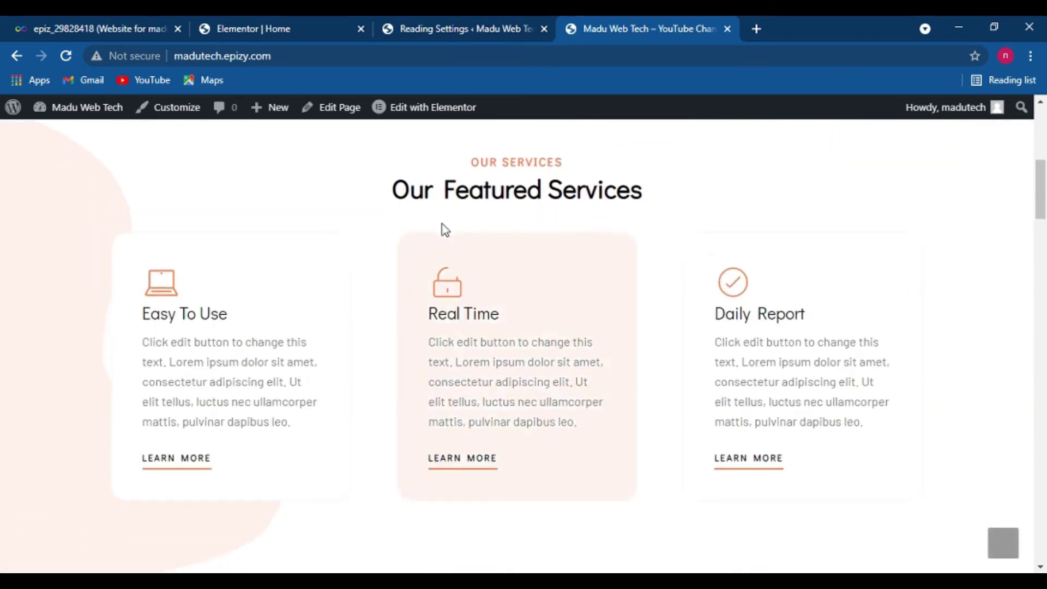
scroll(445, 230, "down", 10)
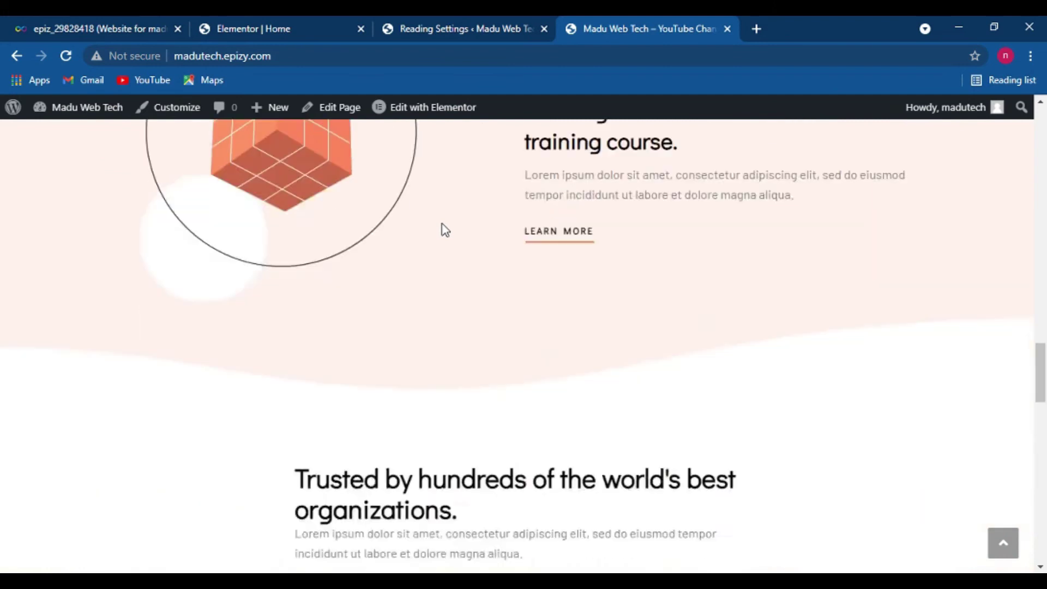
scroll(446, 230, "down", 10)
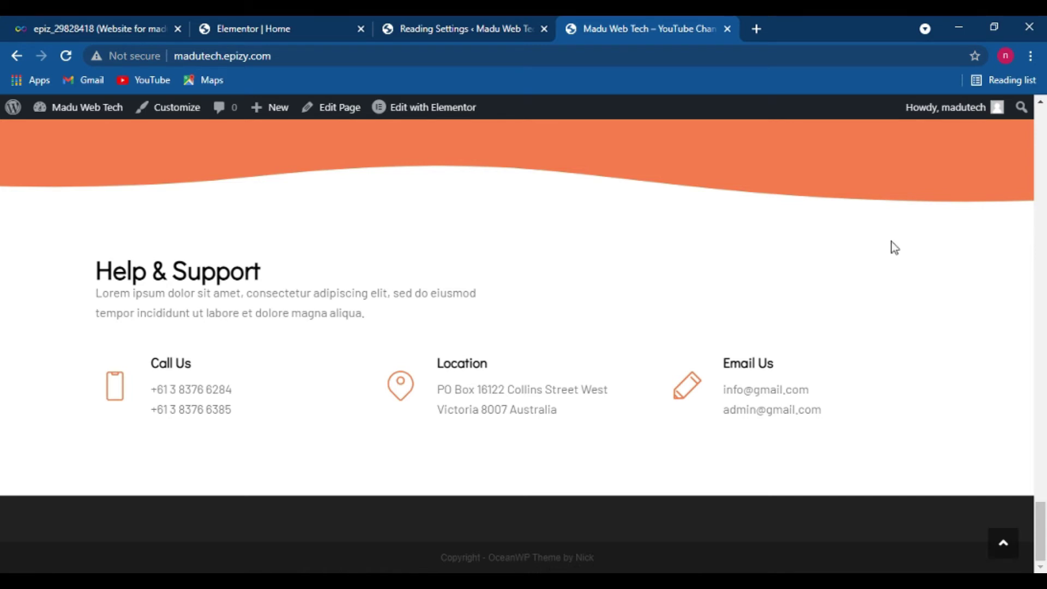
scroll(1046, 141, "up", 20)
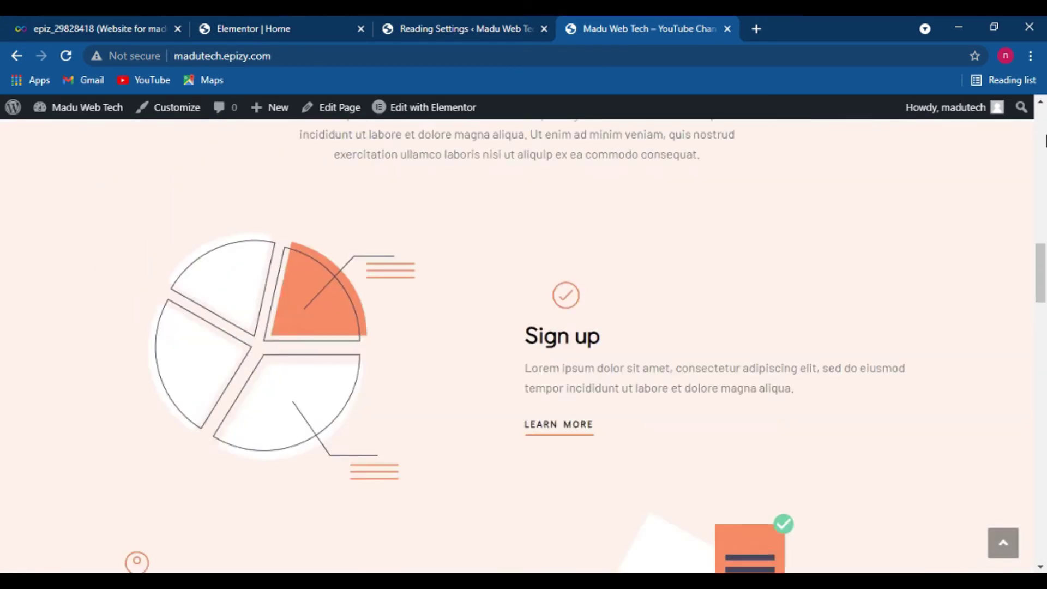
left_click(166, 109)
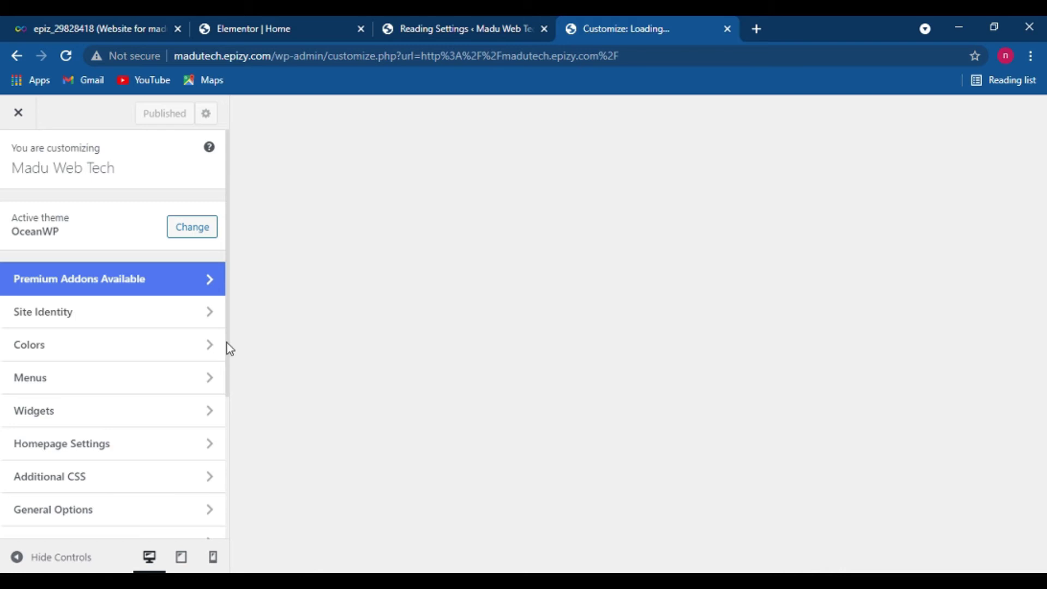
- Replace the Footer Bottom copyright text with 'Copyright 2021' and publish it
scroll(227, 420, "down", 4)
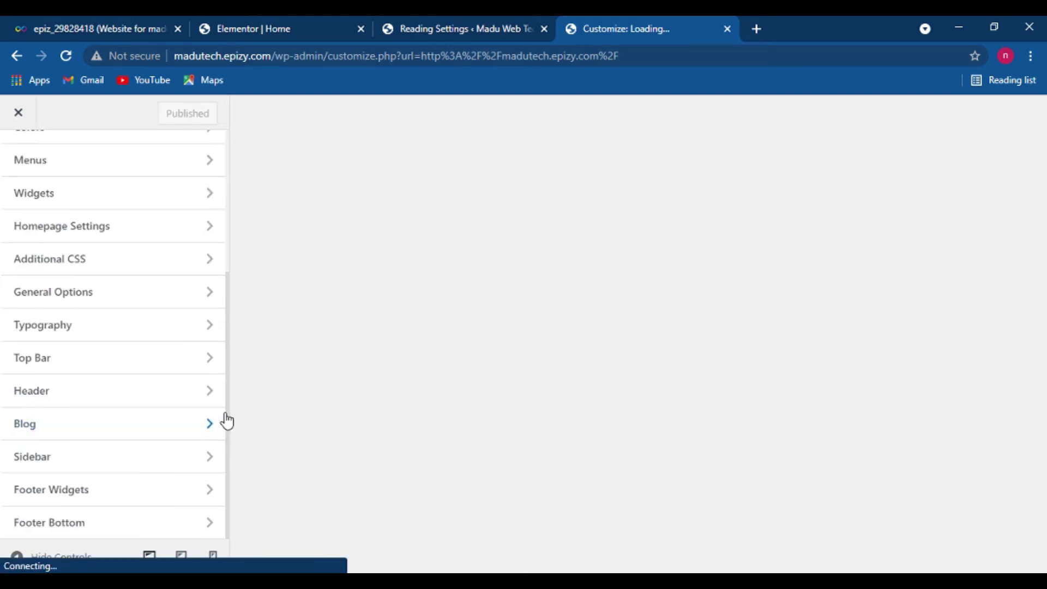
left_click(212, 525)
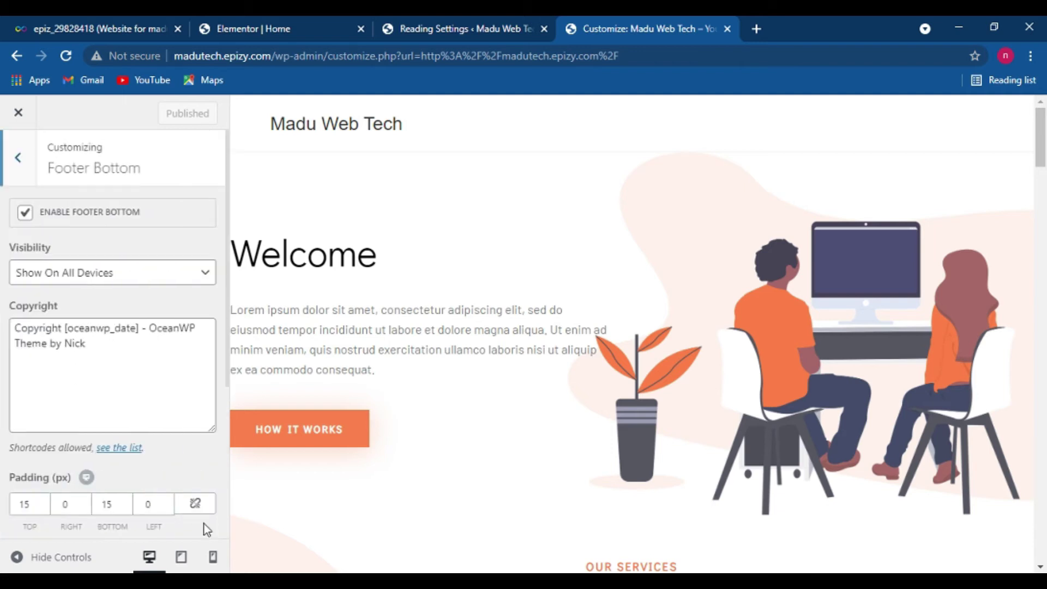
left_click(98, 352)
left_click_drag(97, 342, 65, 330)
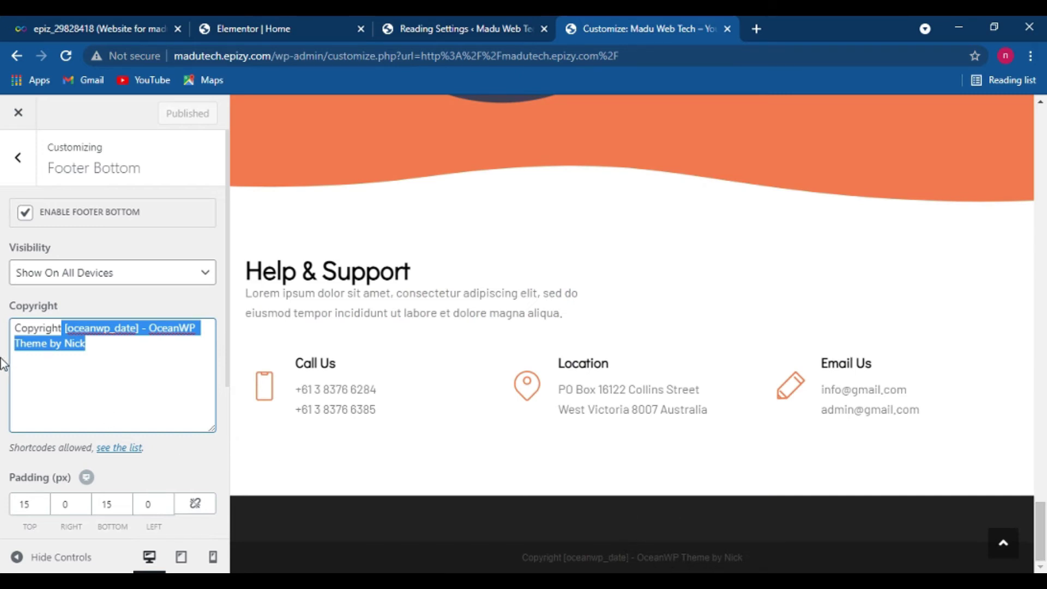
key("BackSpace")
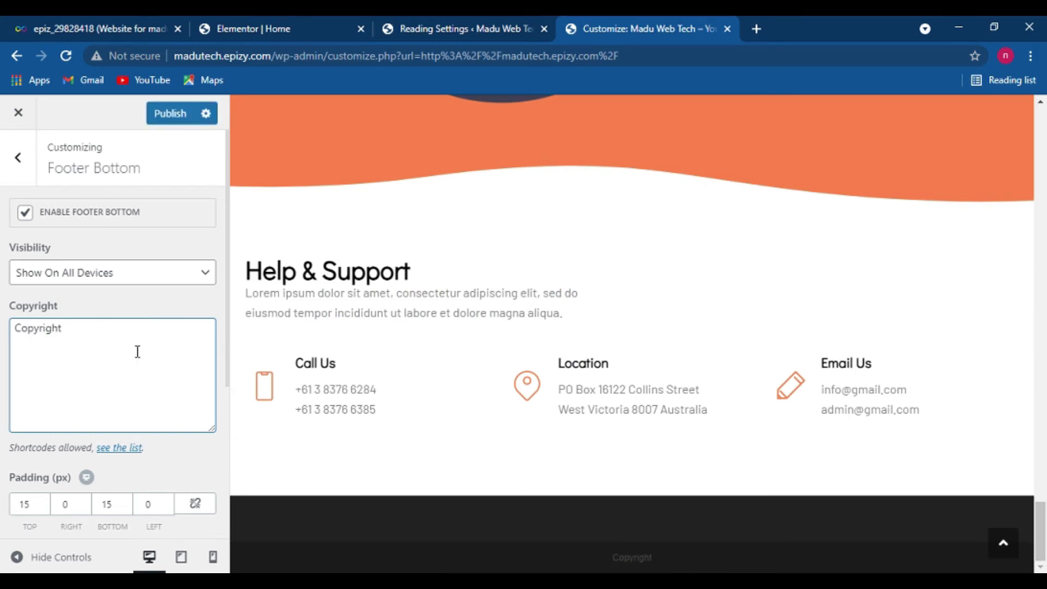
type("0")
type("2")
type("0")
type("21")
left_click(160, 121)
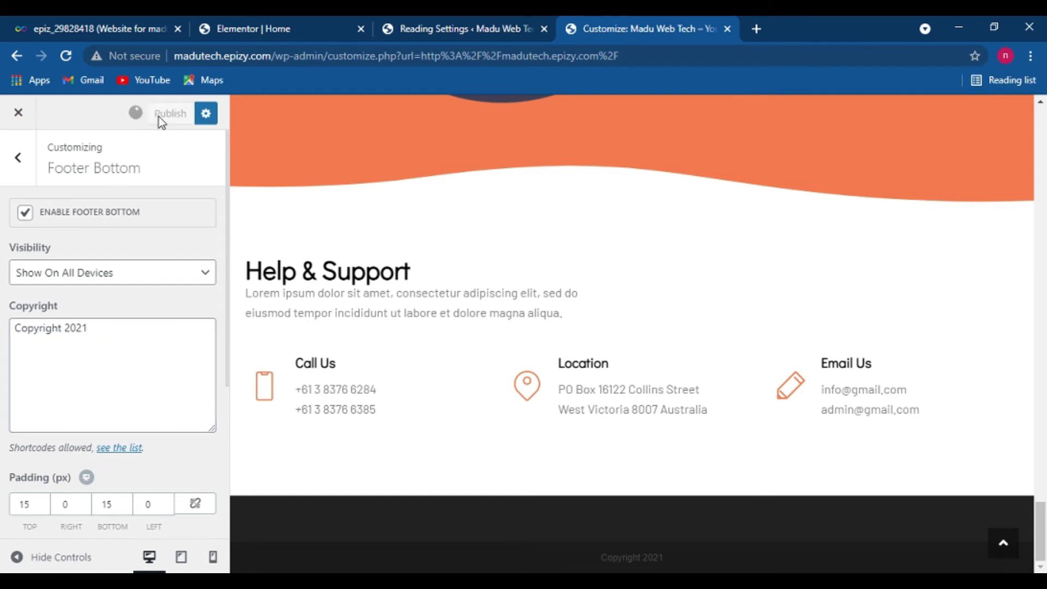
left_click(20, 117)
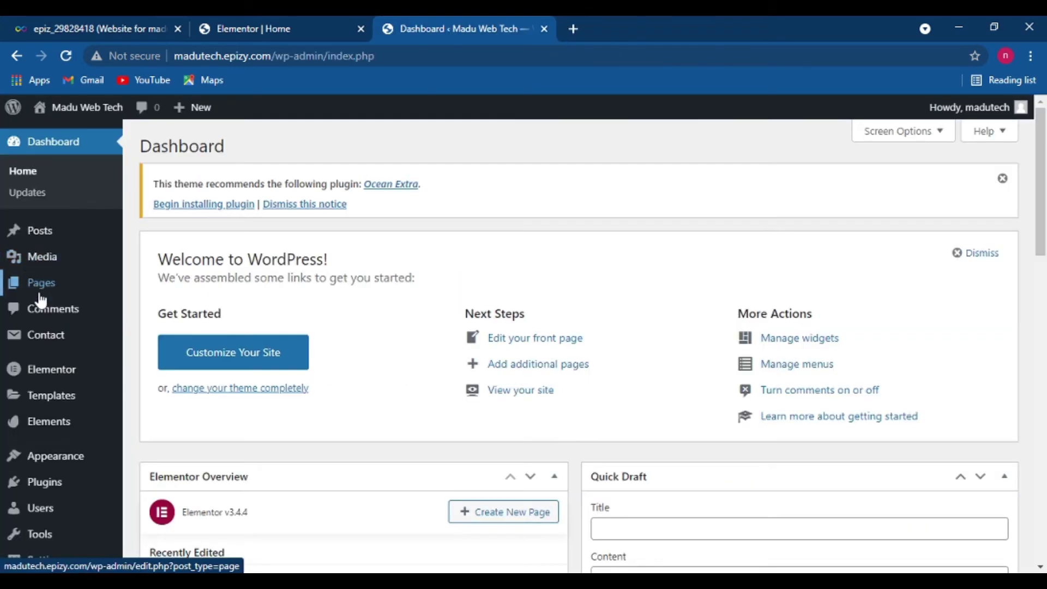
- Go to Pages > All Pages and start a new page
mouse_move(41, 299)
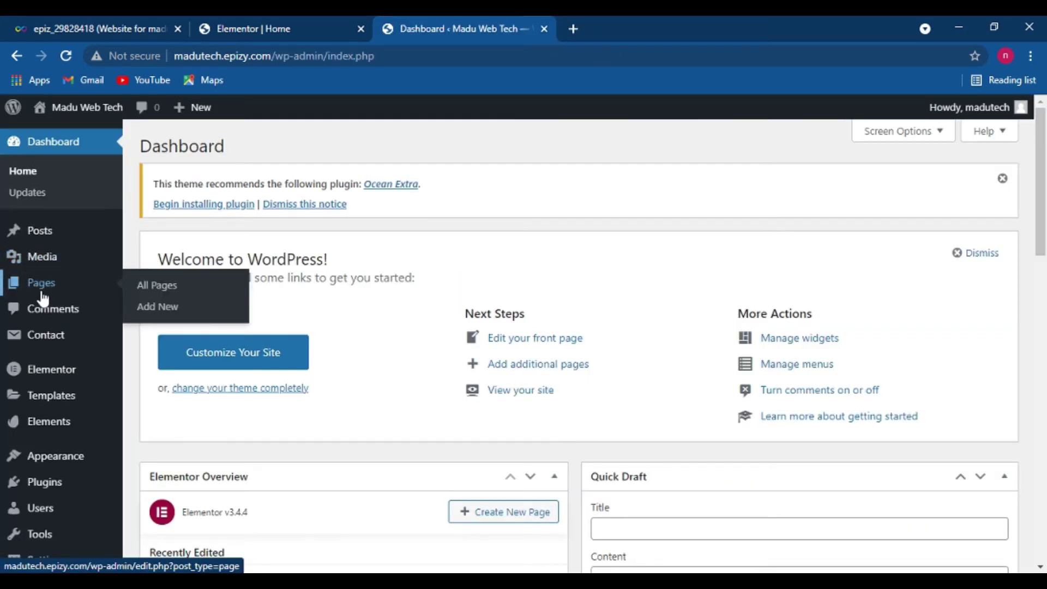
left_click(153, 286)
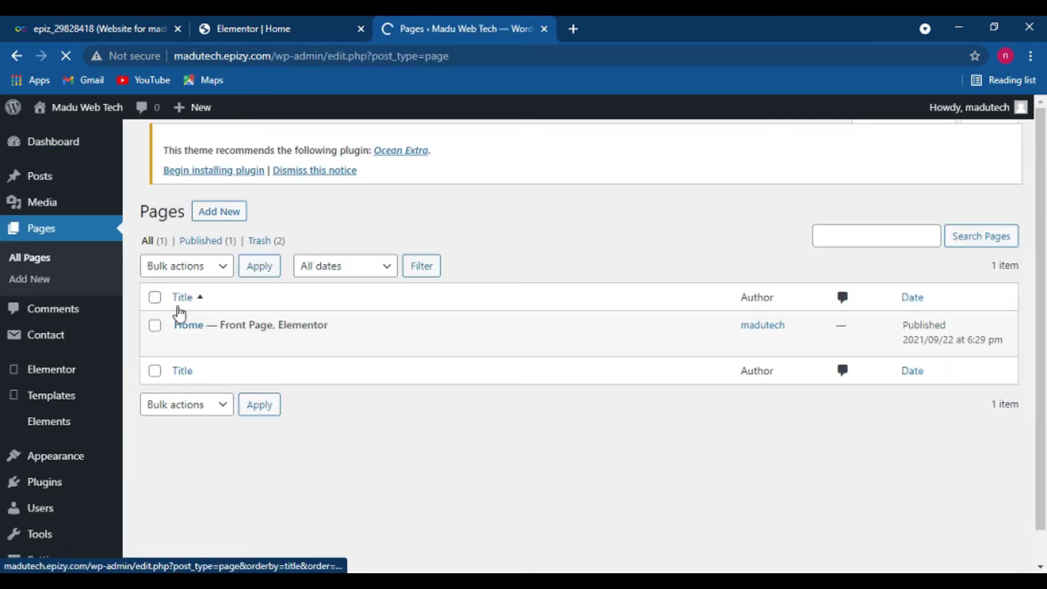
left_click(213, 216)
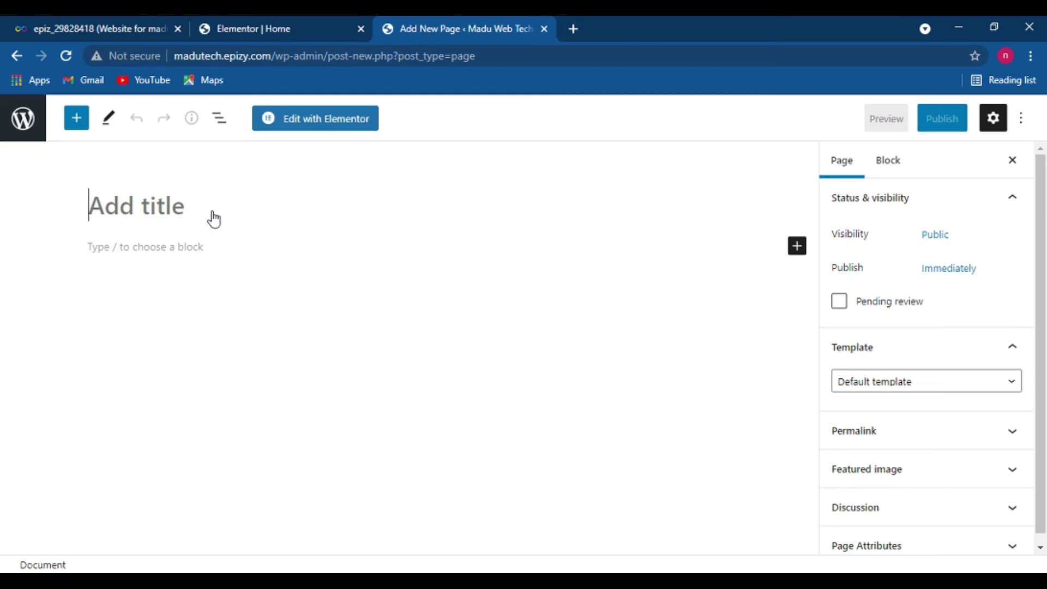
- Publish a page titled 'About' using the Elementor Full Width template
type("About")
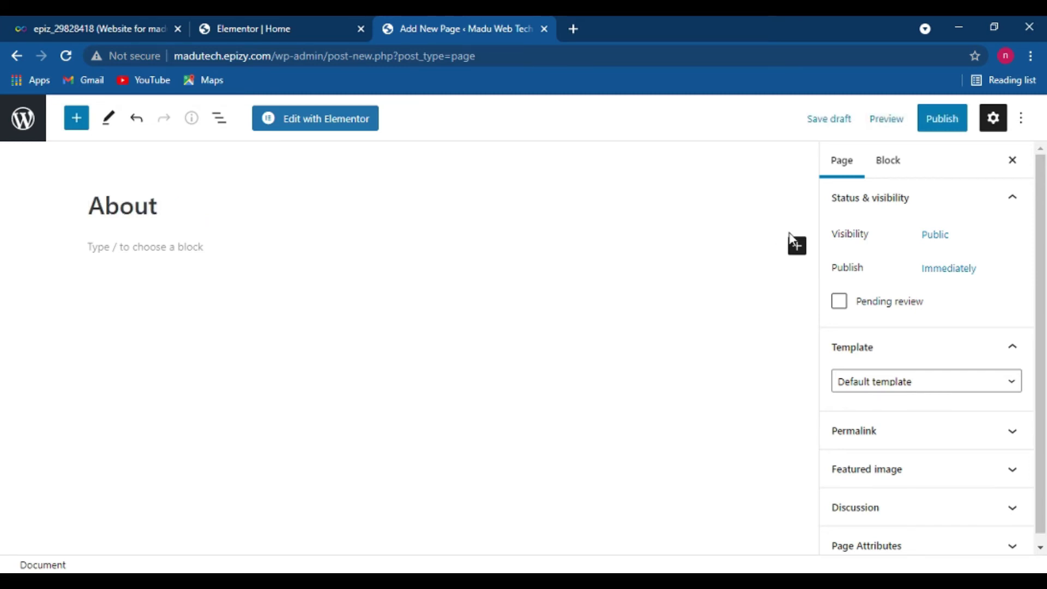
left_click(919, 385)
key("Escape")
key("Down")
key("Down")
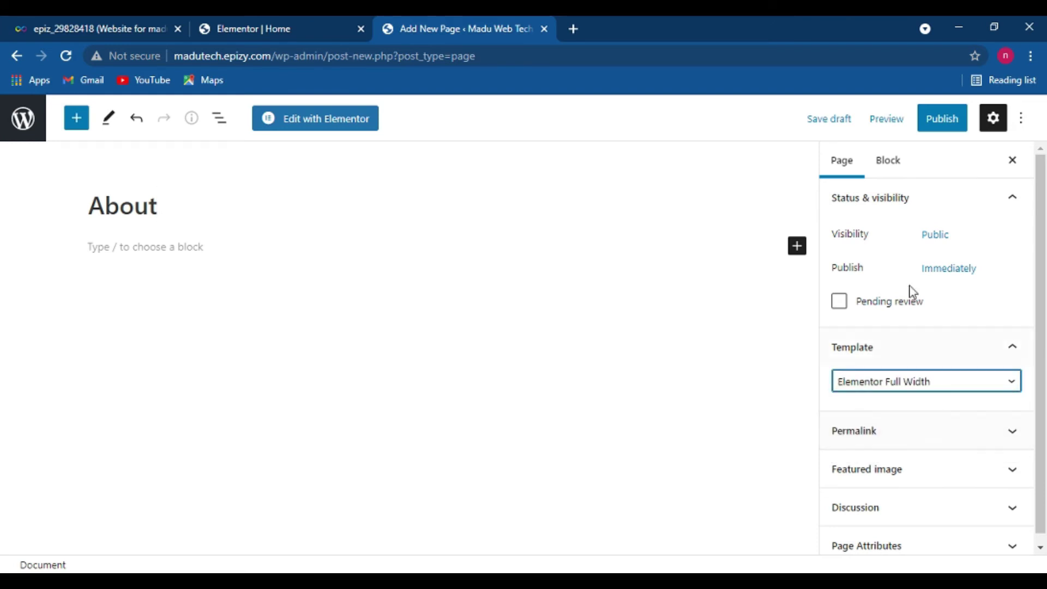
left_click(941, 128)
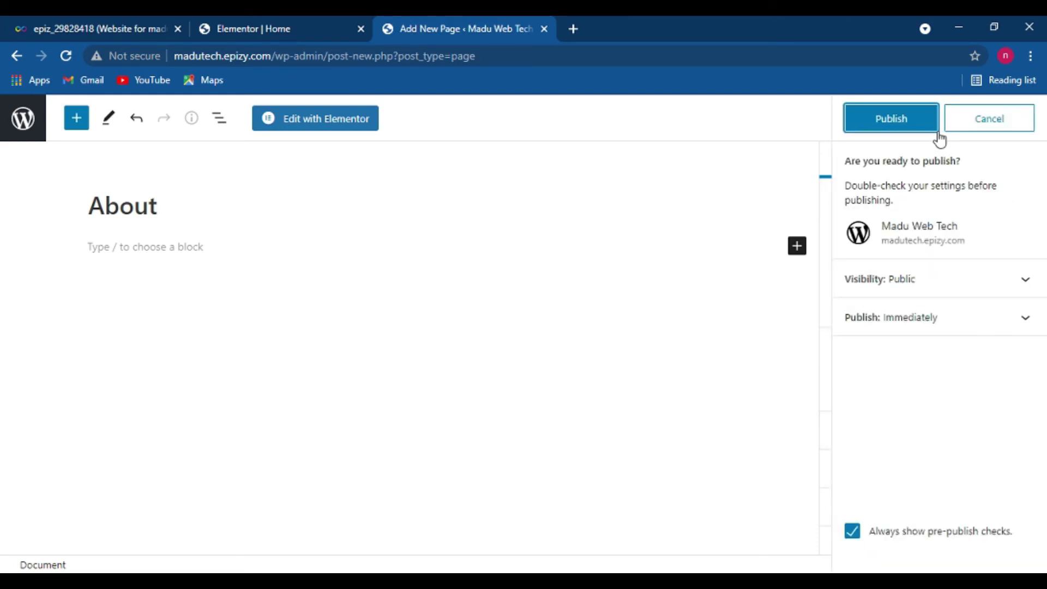
left_click(899, 125)
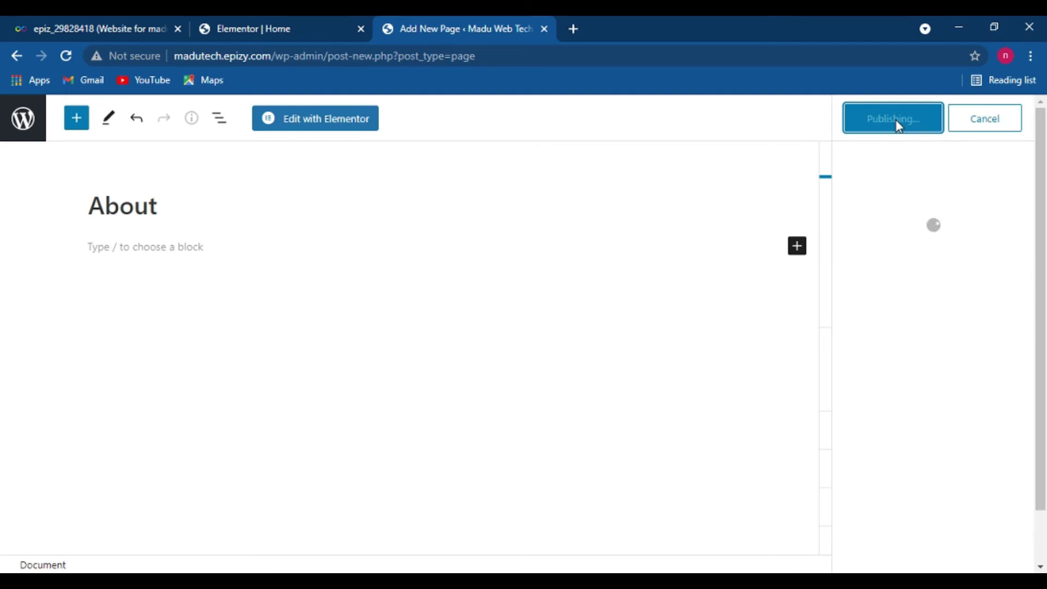
- Edit About in Elementor and insert the Startup Business kit's About Us 1 template
left_click(339, 129)
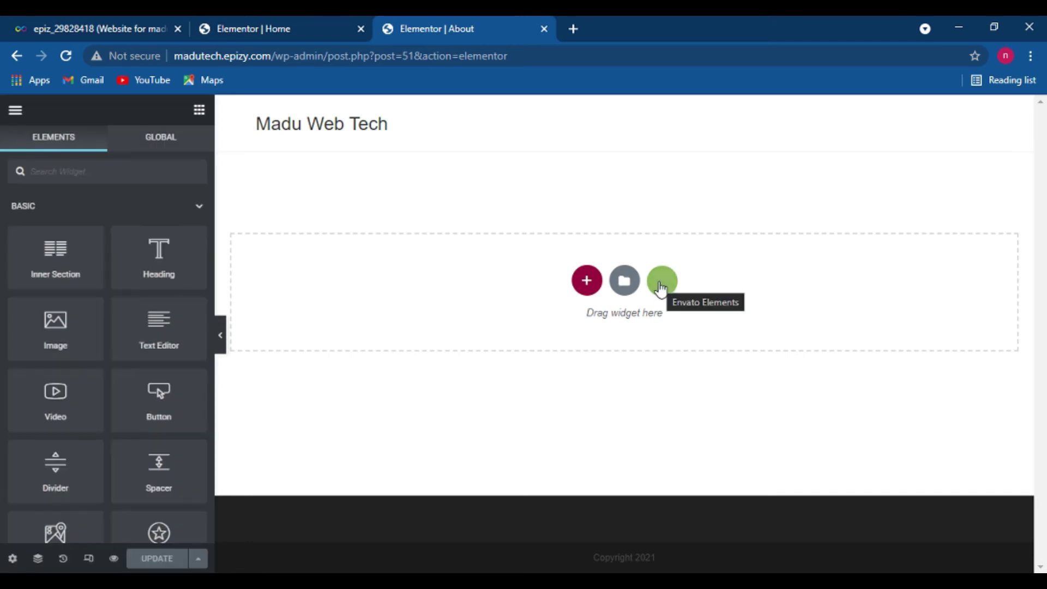
left_click(663, 281)
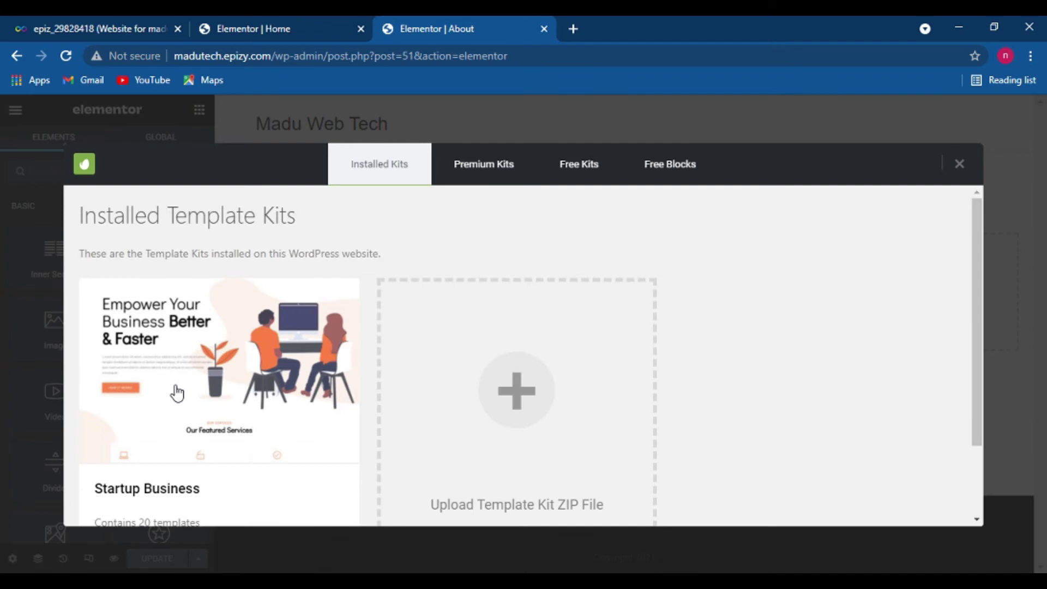
left_click(175, 393)
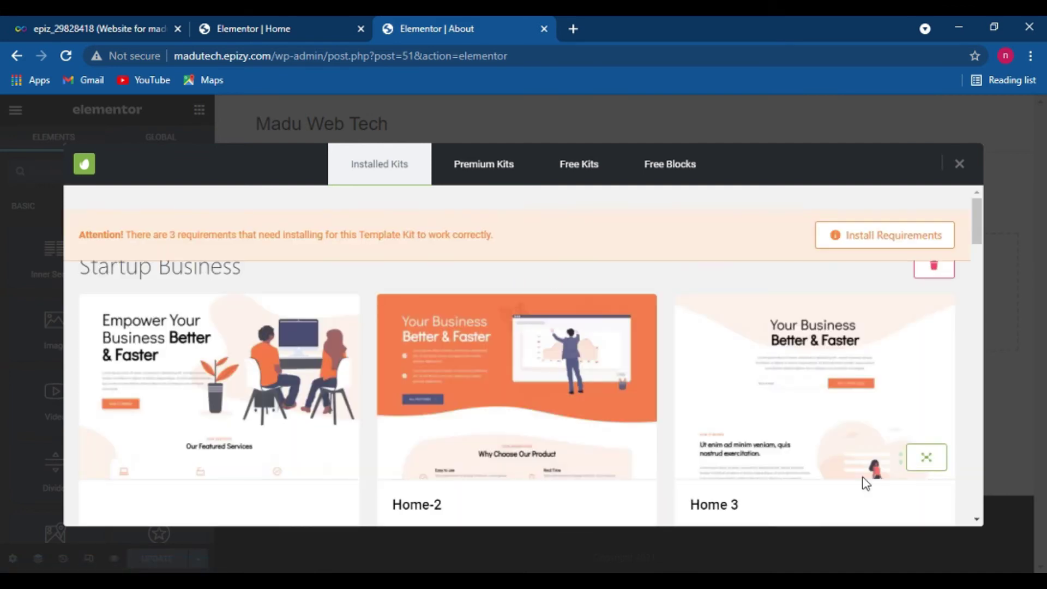
scroll(976, 510, "down", 5)
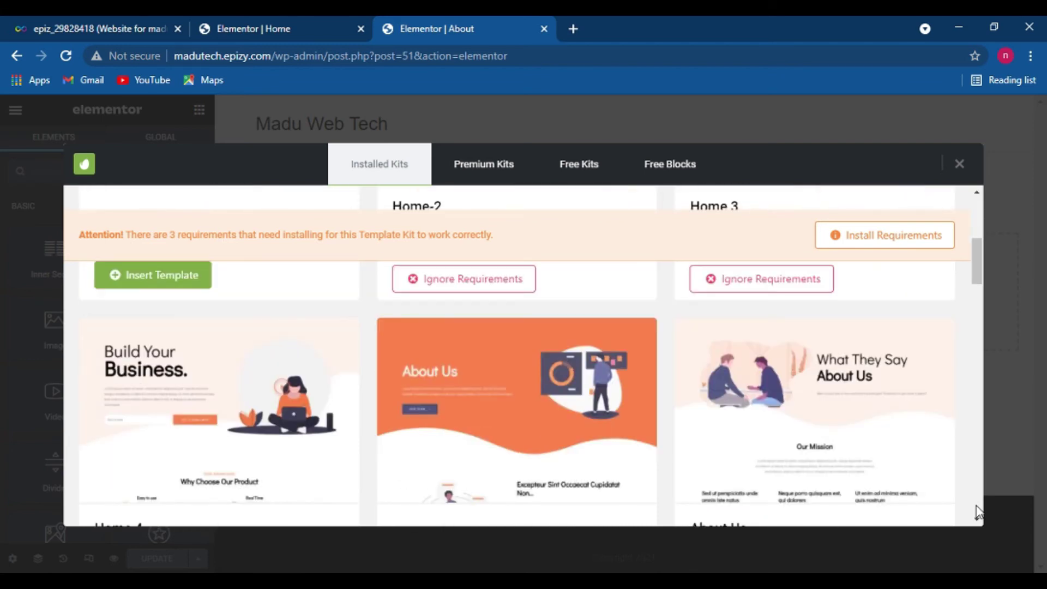
scroll(977, 518, "down", 3)
scroll(977, 523, "down", 1)
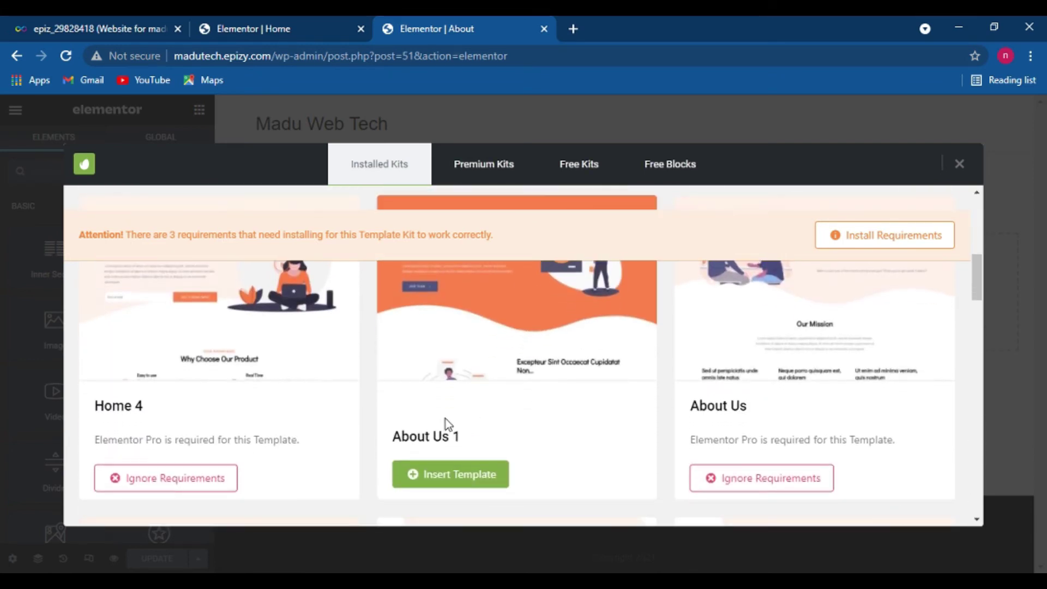
left_click(414, 475)
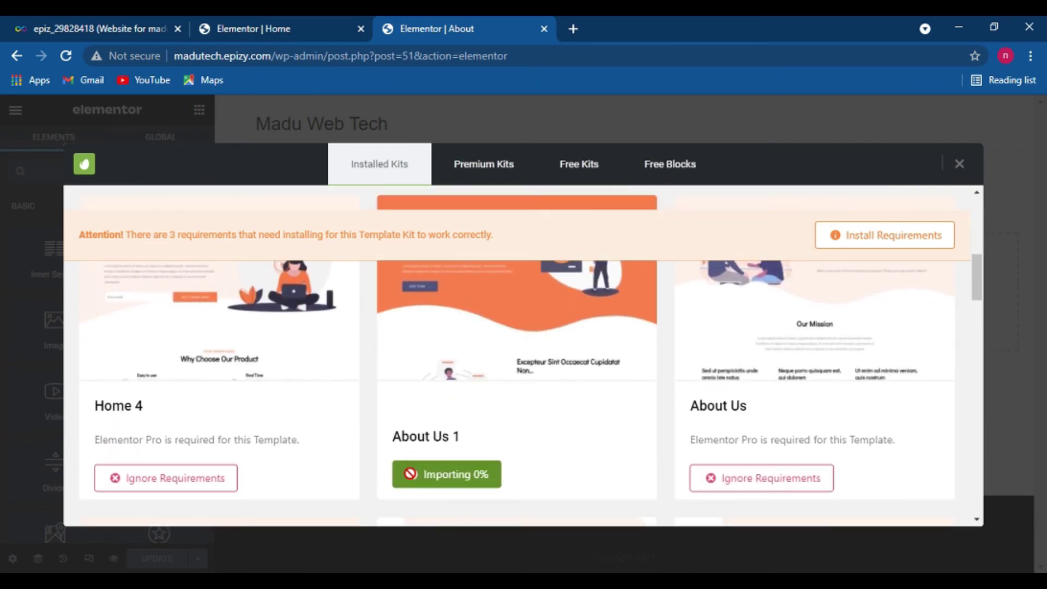
scroll(977, 294, "down", 2)
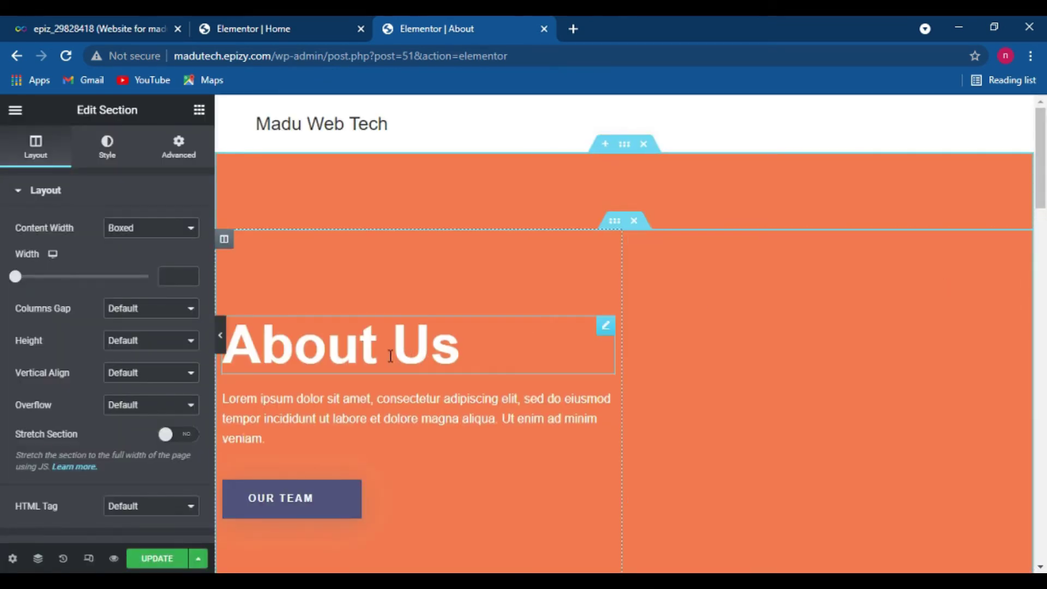
- Reduce the About Us heading's typography size to 52
left_click(391, 355)
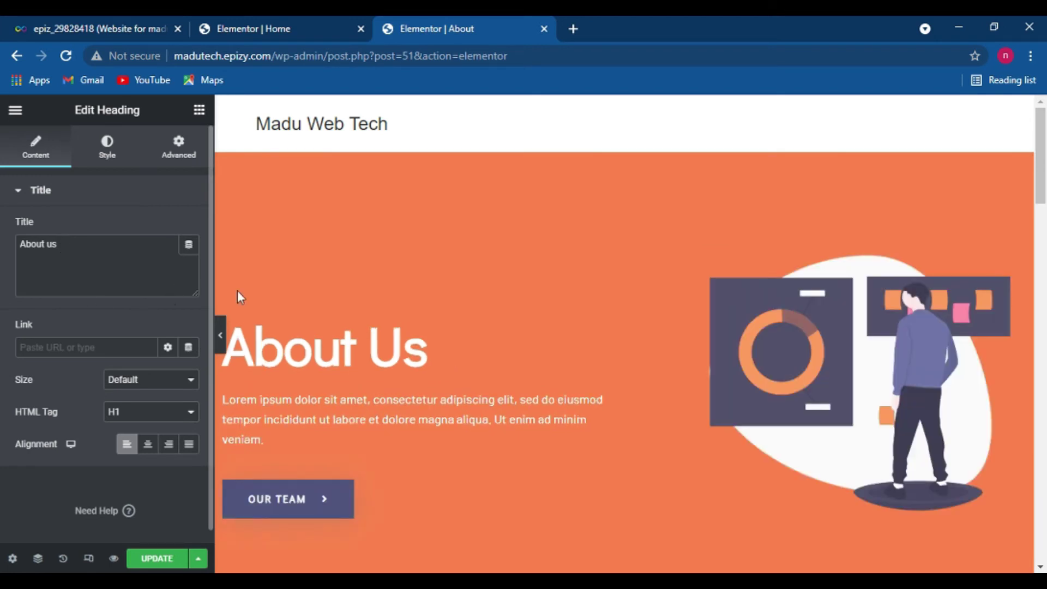
left_click(108, 146)
left_click(189, 261)
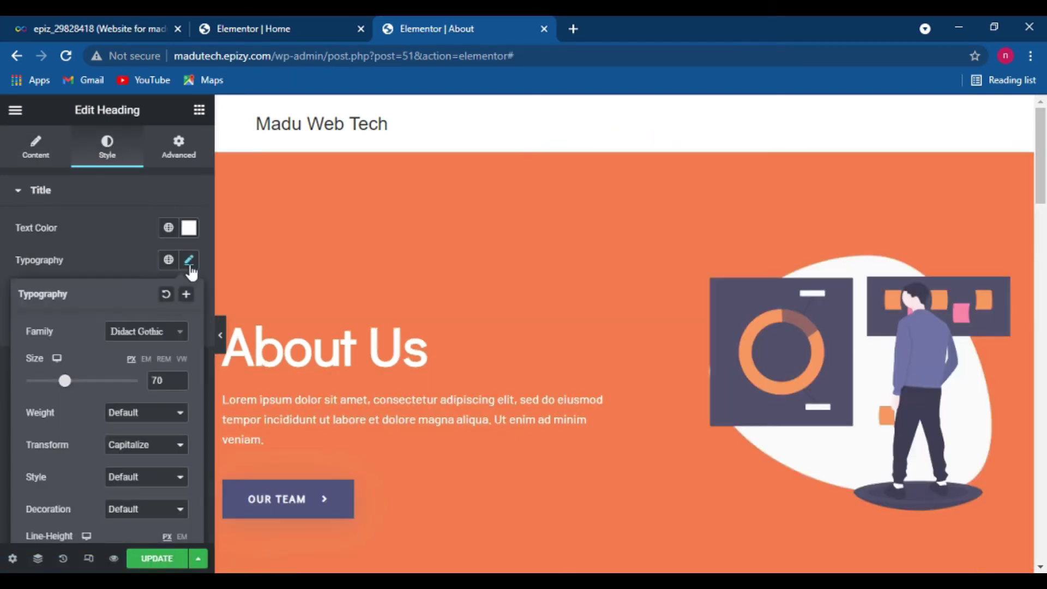
left_click_drag(69, 388, 60, 391)
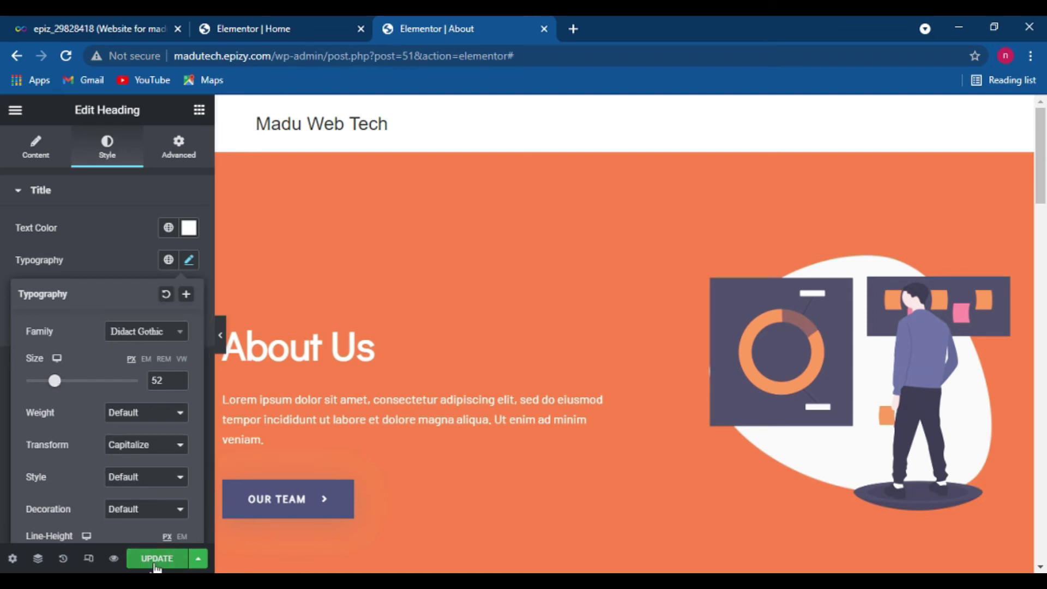
- Set the Happy Clients counter's ending number to 123 and update the page
left_click_drag(1041, 148, 1044, 478)
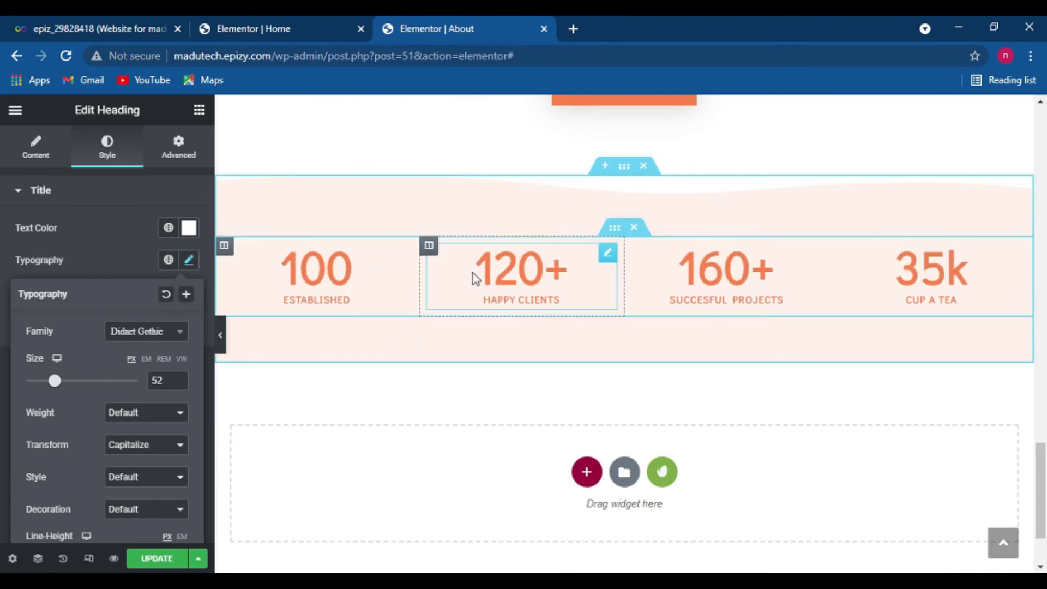
left_click(552, 276)
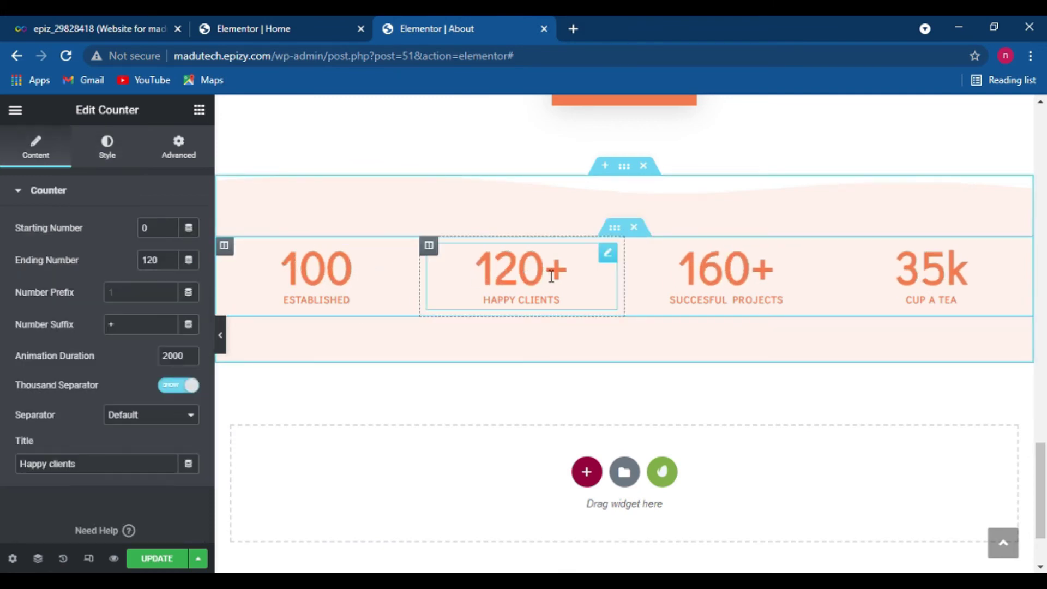
left_click(169, 258)
left_click(168, 257)
left_click(169, 257)
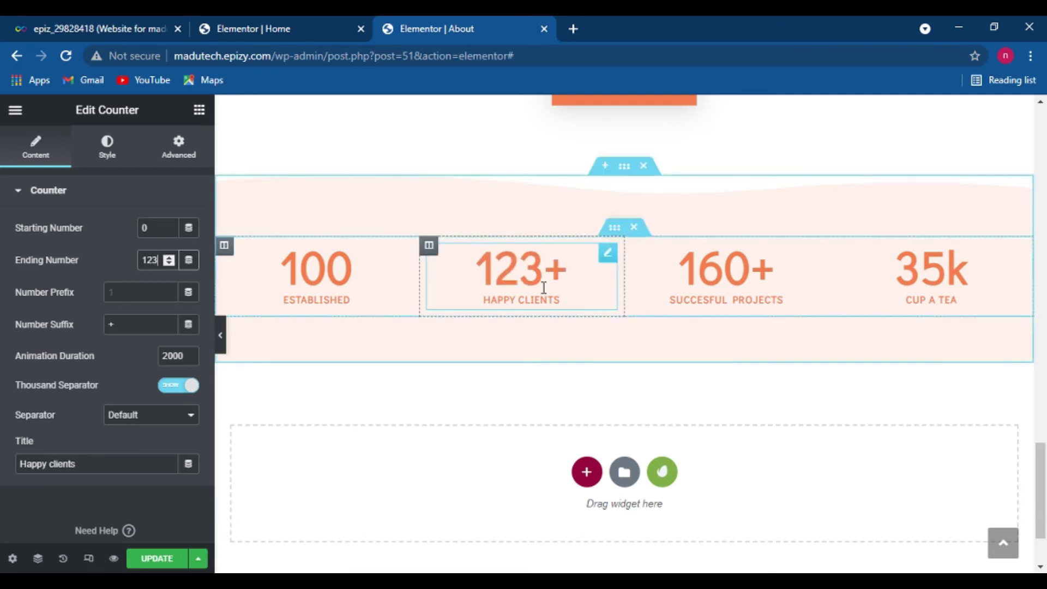
left_click(160, 560)
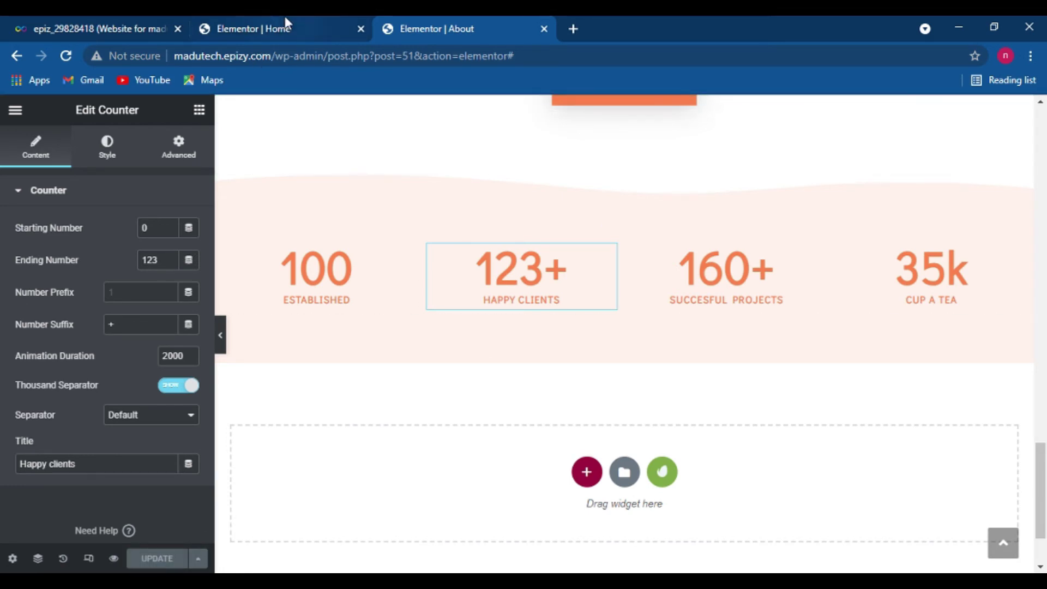
left_click(16, 56)
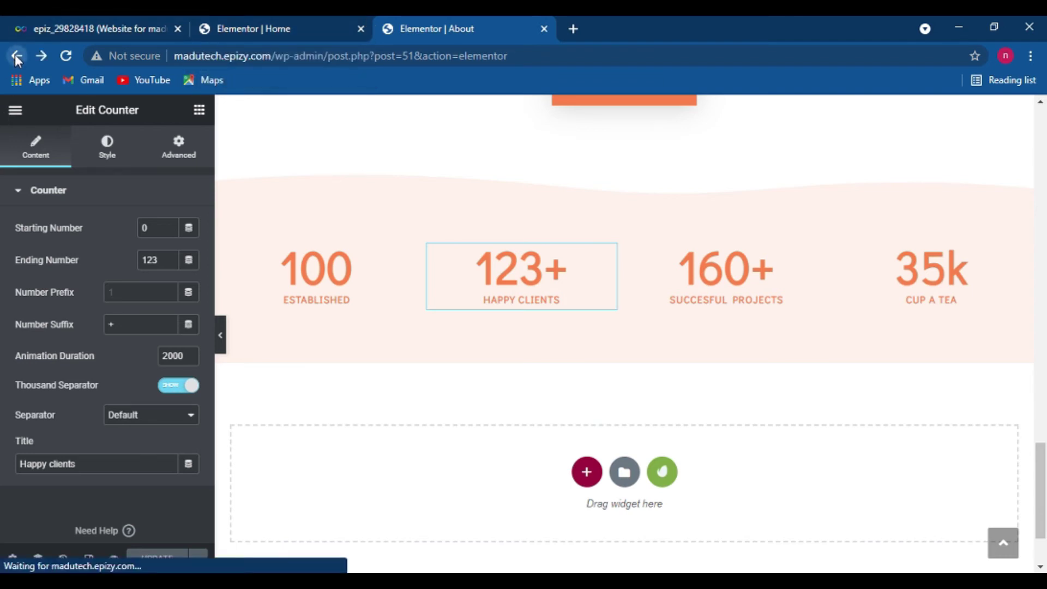
- Go back to the WordPress pages list and refresh it
left_click(16, 56)
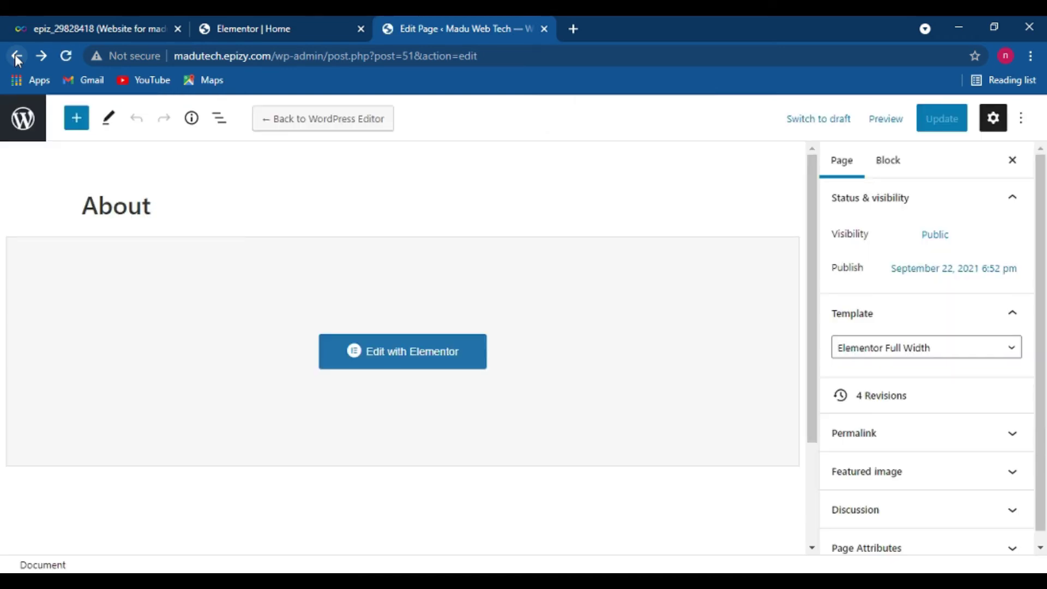
left_click(16, 56)
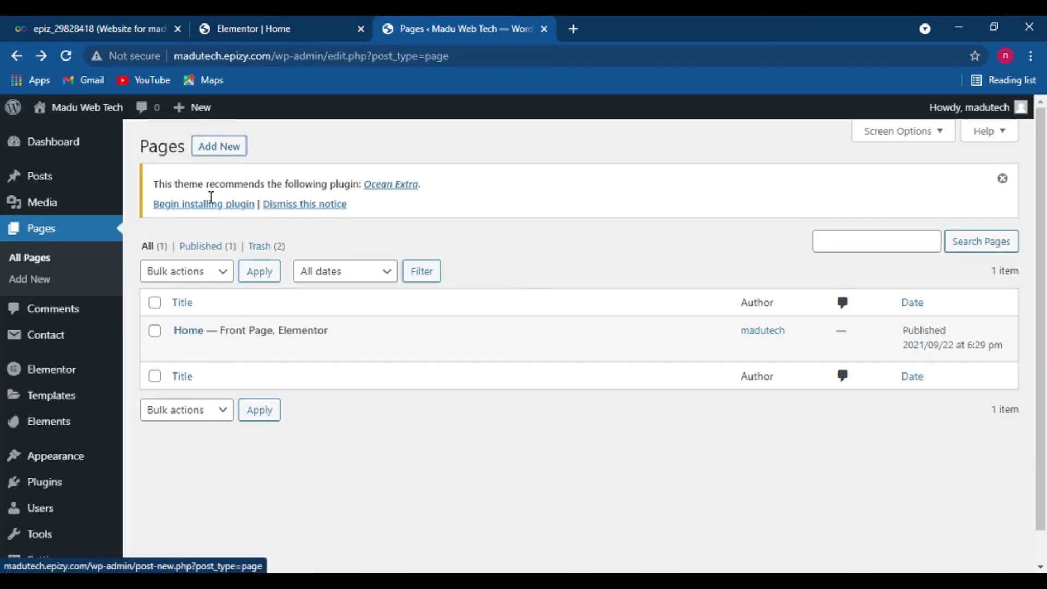
left_click(64, 57)
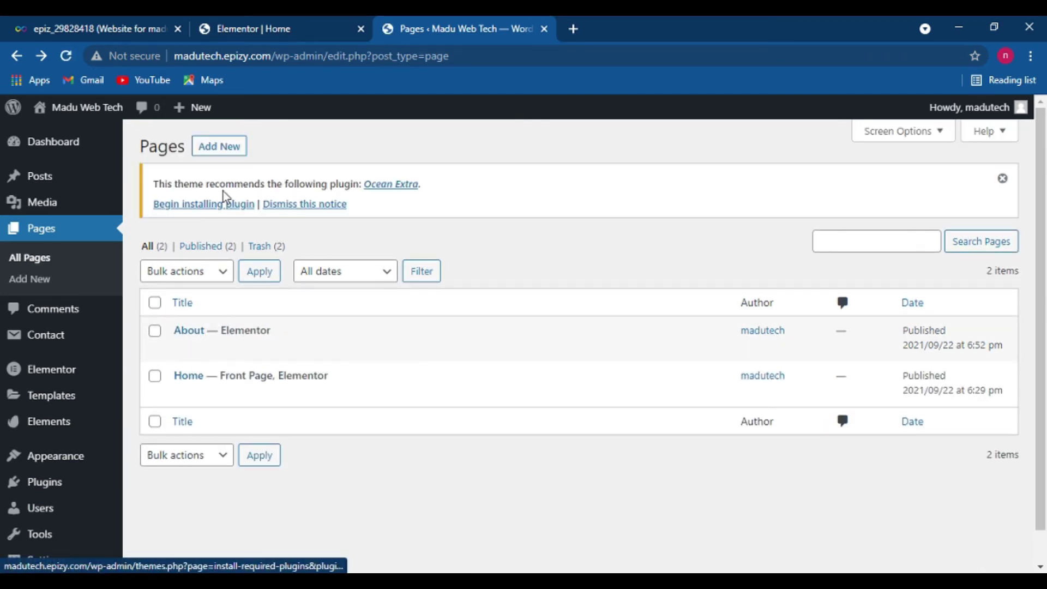
- Create a page titled Contact with the Elementor Full Width template and publish it
left_click(231, 158)
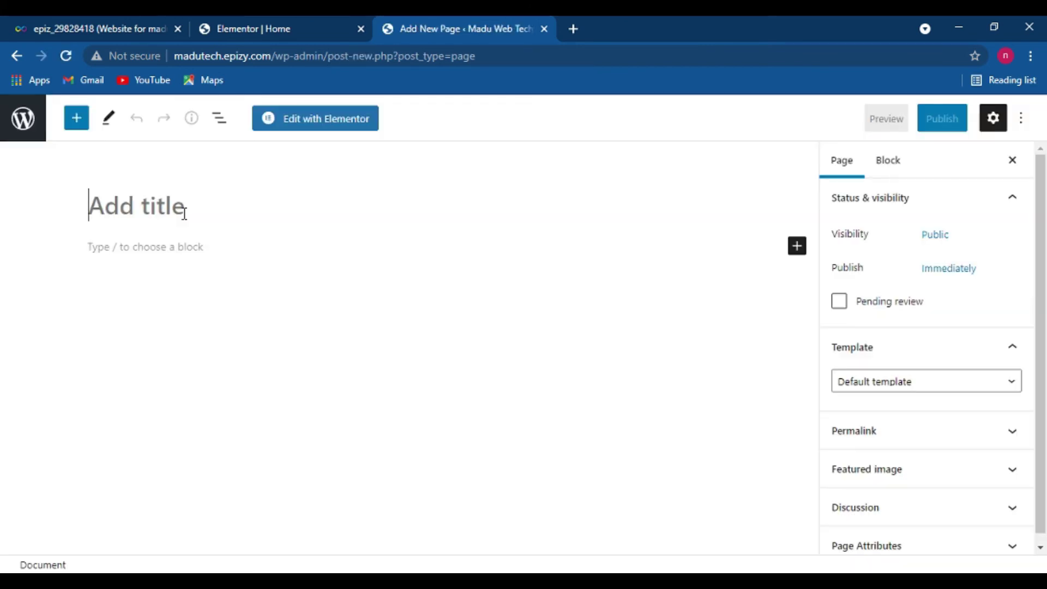
type("Contact")
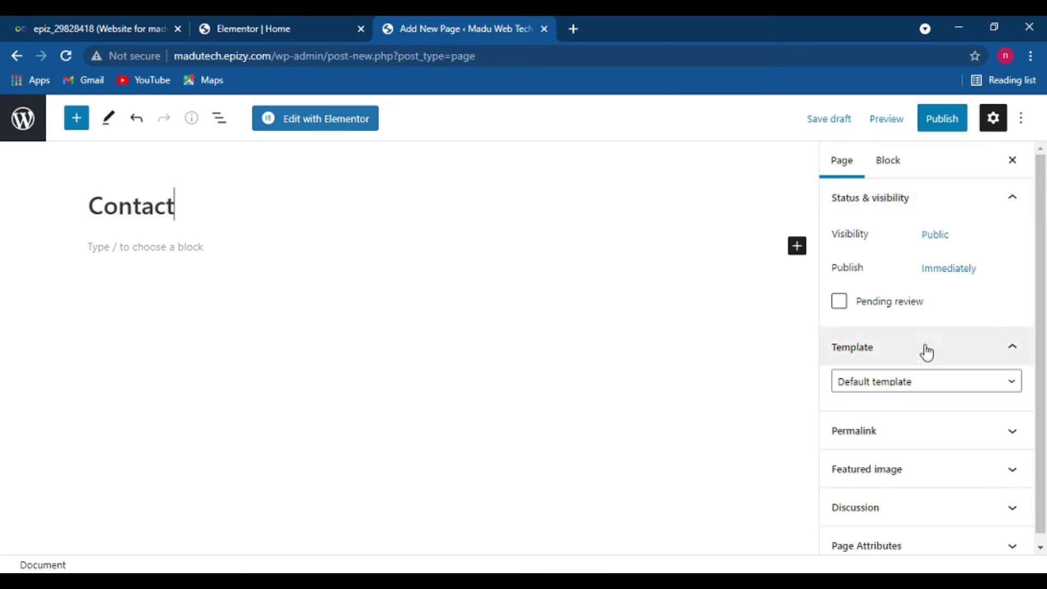
left_click(923, 385)
left_click(885, 432)
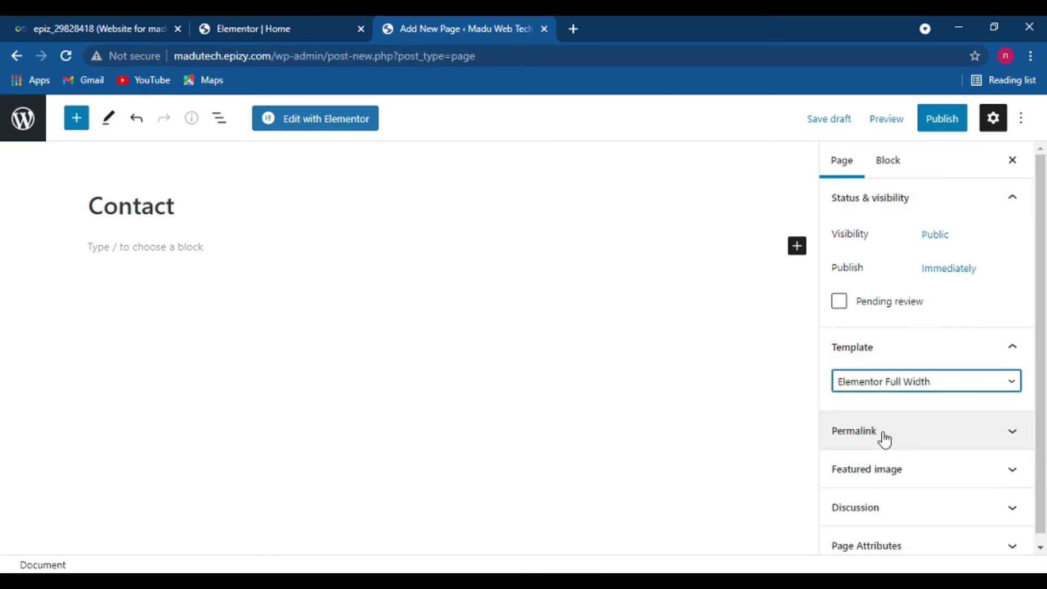
left_click(947, 131)
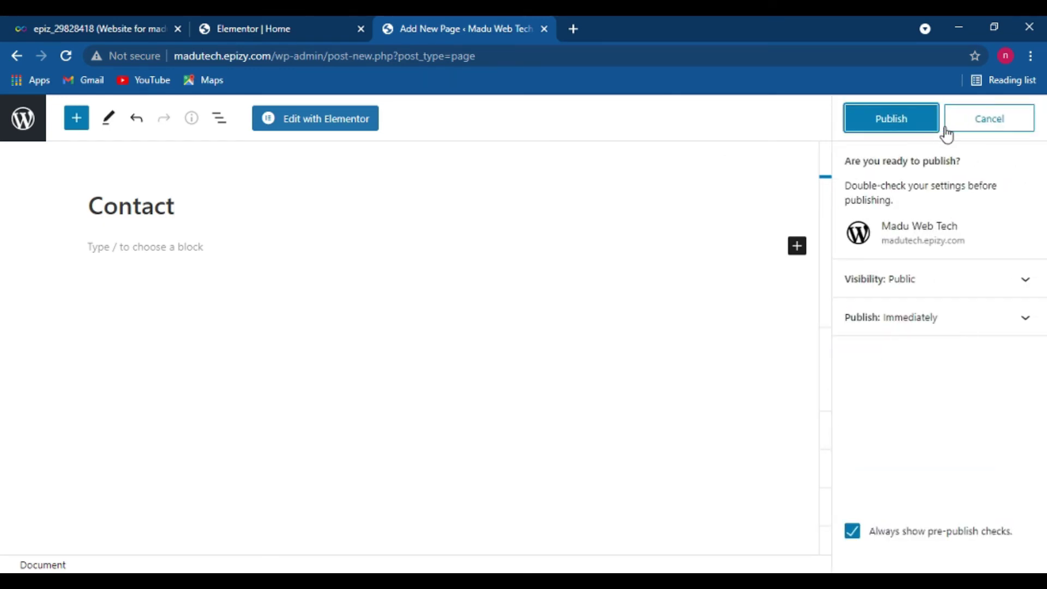
left_click(891, 117)
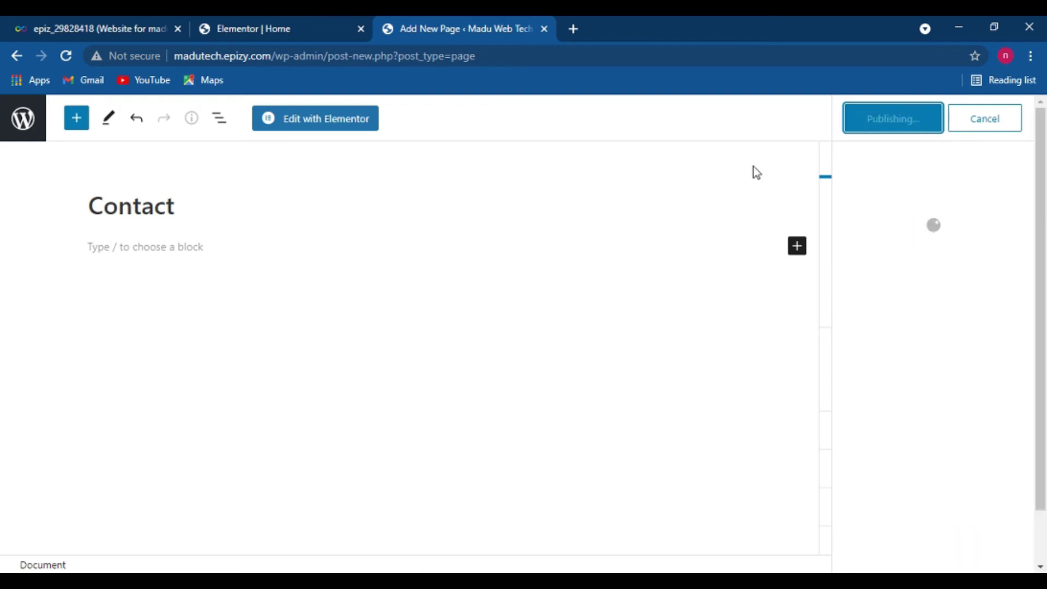
- Open Contact in Elementor and insert the Startup Business kit's Contact Us template
left_click(320, 118)
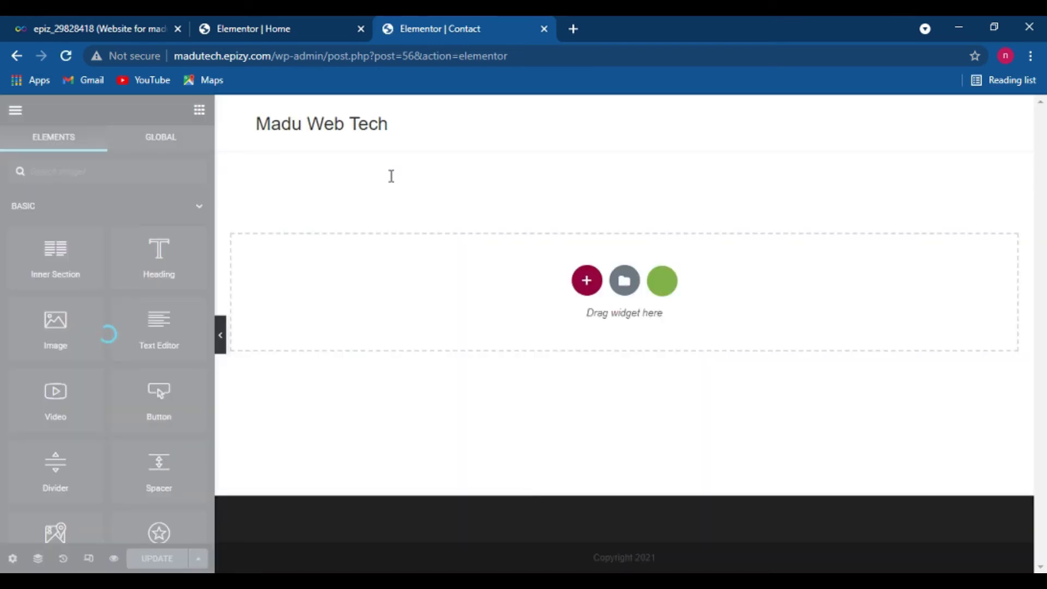
left_click(668, 291)
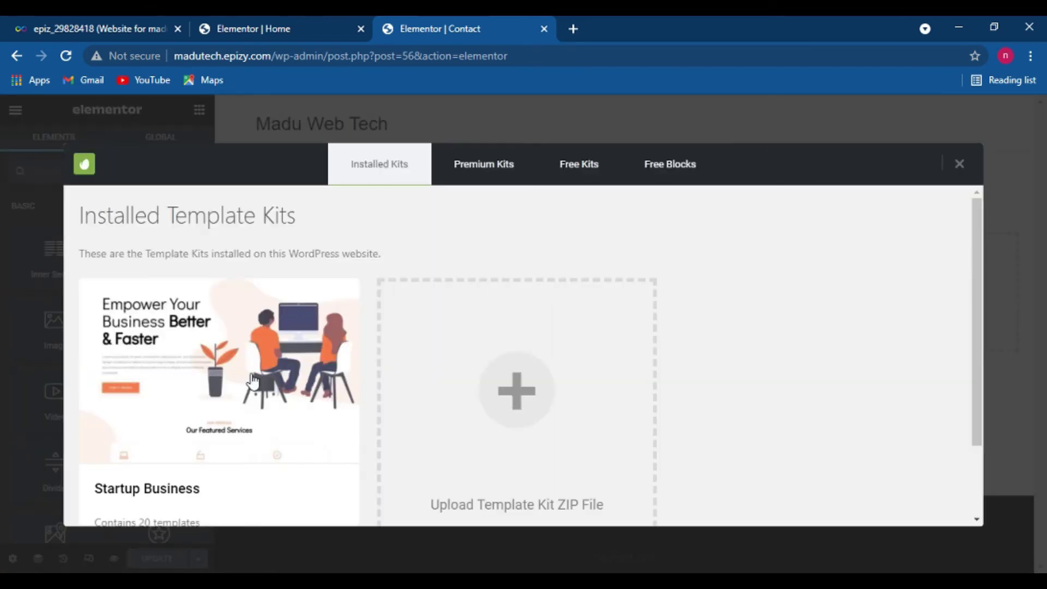
left_click(253, 380)
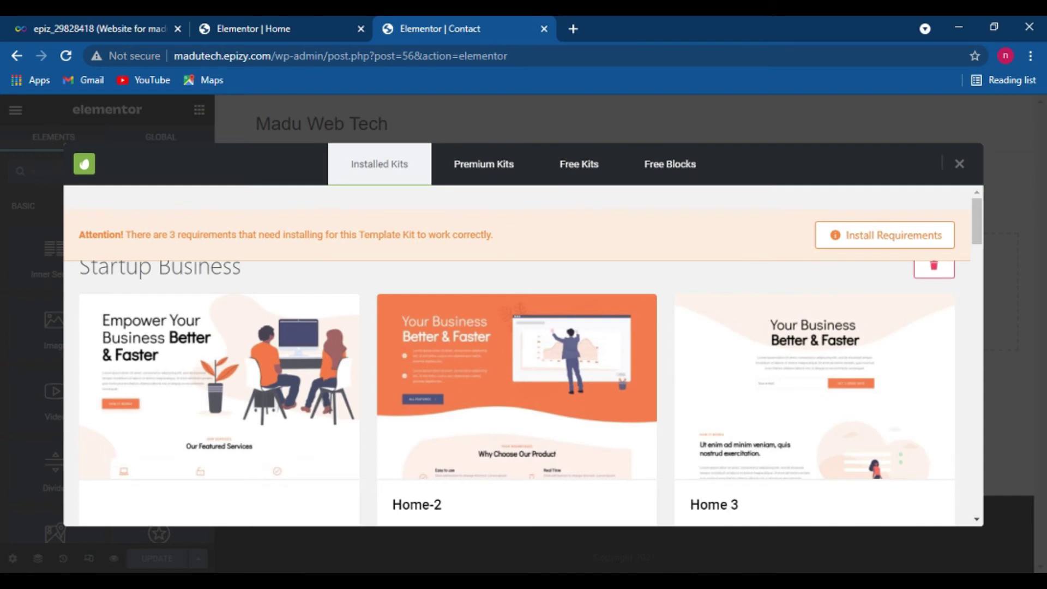
scroll(978, 521, "down", 4)
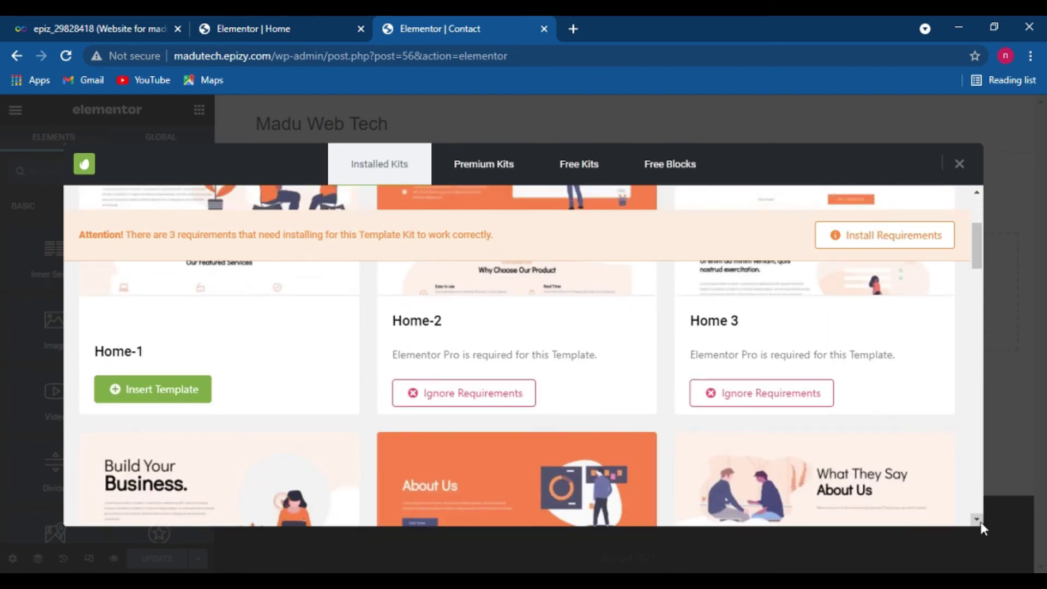
scroll(980, 519, "down", 5)
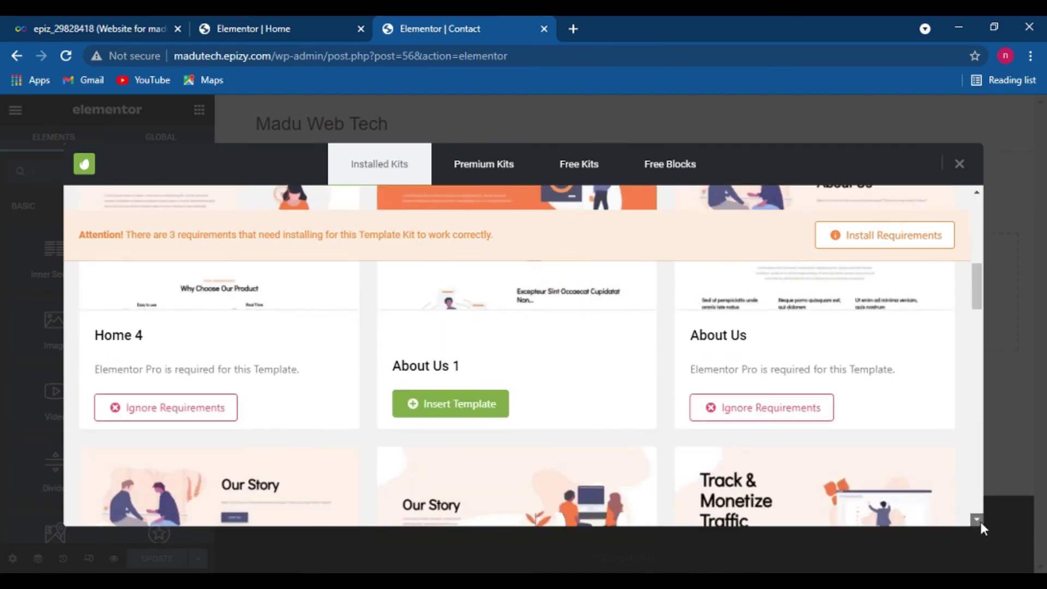
scroll(981, 522, "down", 7)
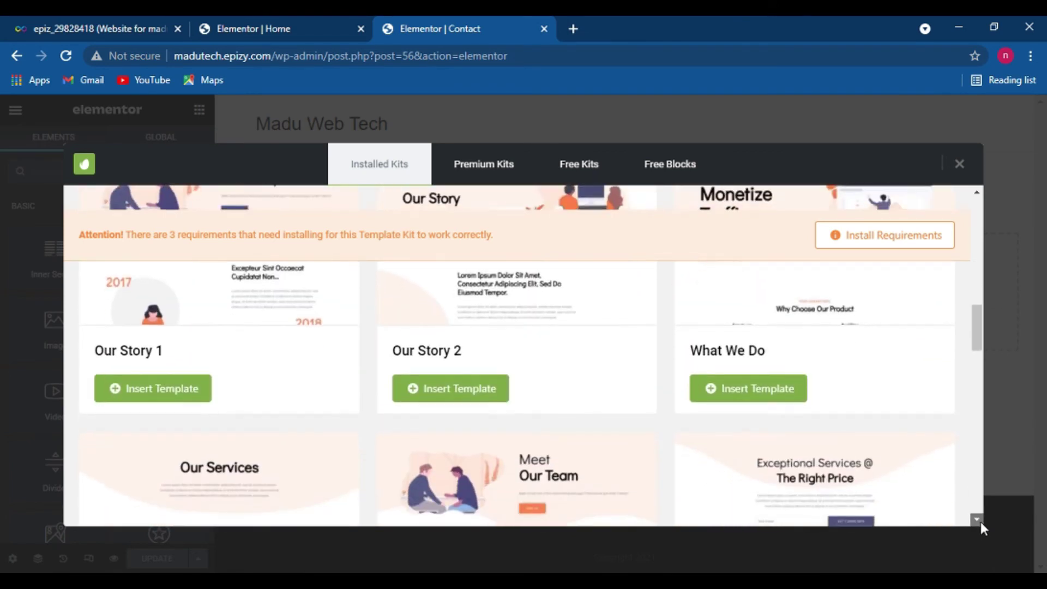
scroll(981, 521, "down", 5)
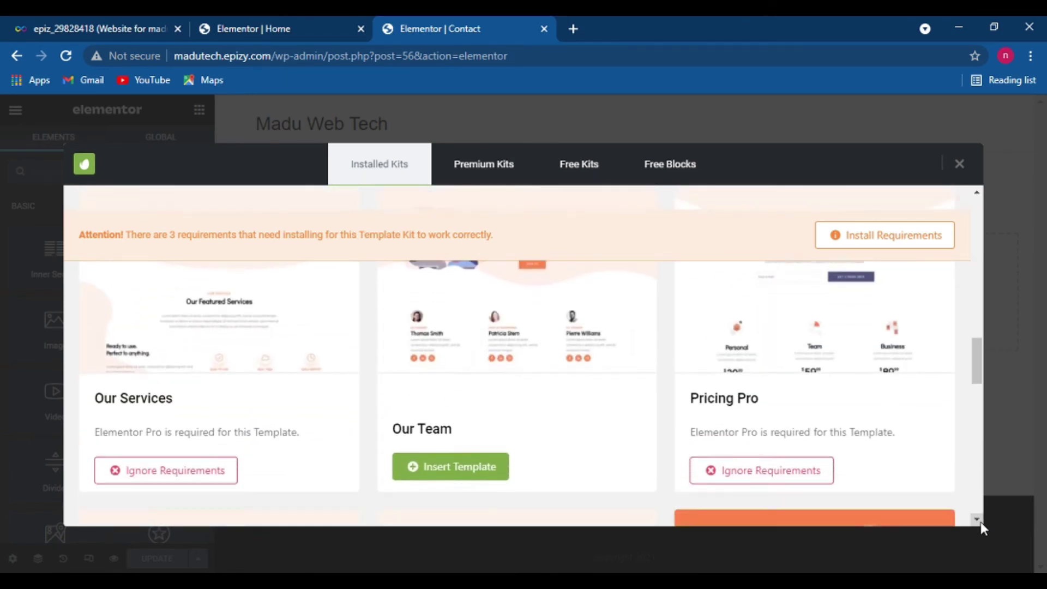
scroll(981, 520, "down", 5)
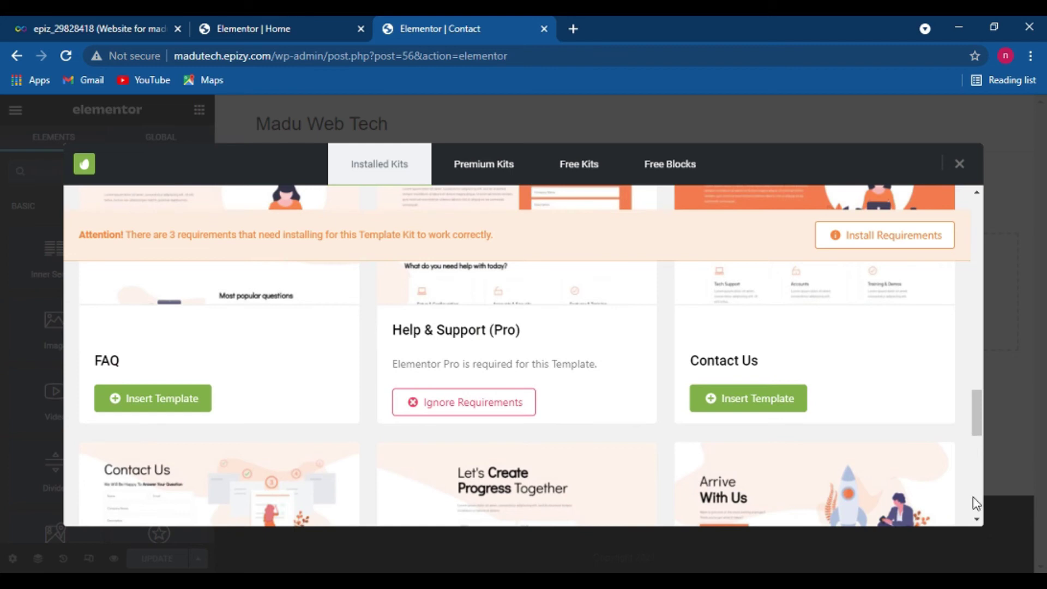
left_click(709, 398)
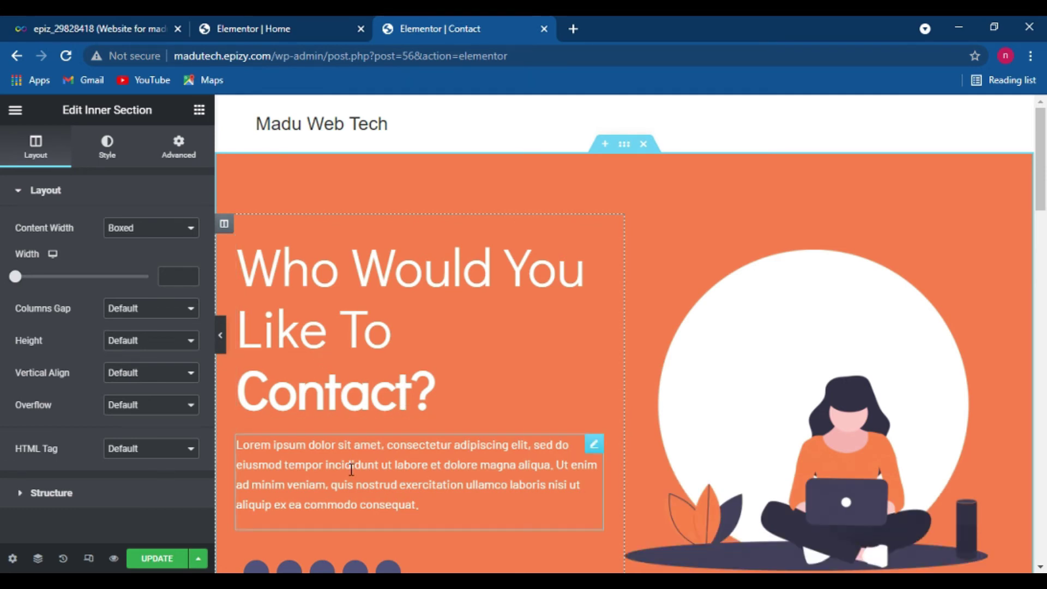
- Shrink the 'Who Would You Like To Contact?' heading's typography size from 70 to 52
left_click(496, 282)
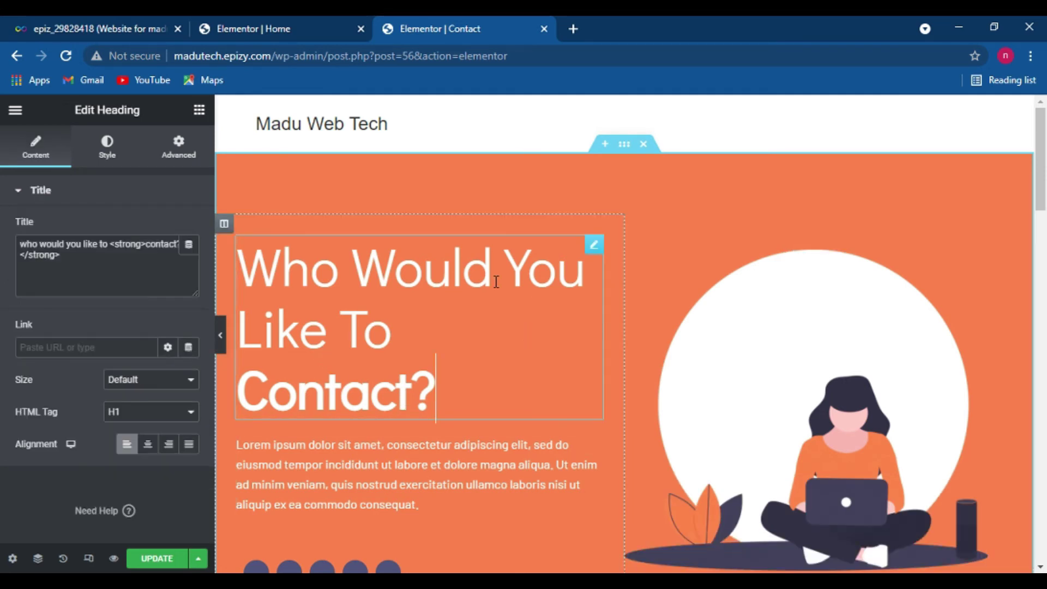
left_click(107, 150)
left_click(189, 260)
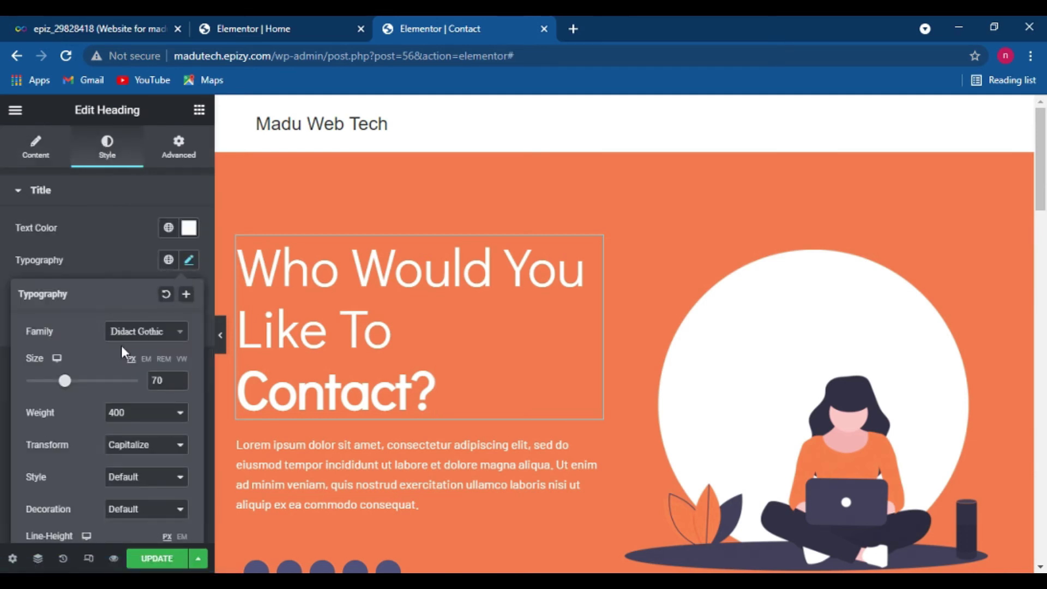
left_click_drag(67, 382, 57, 384)
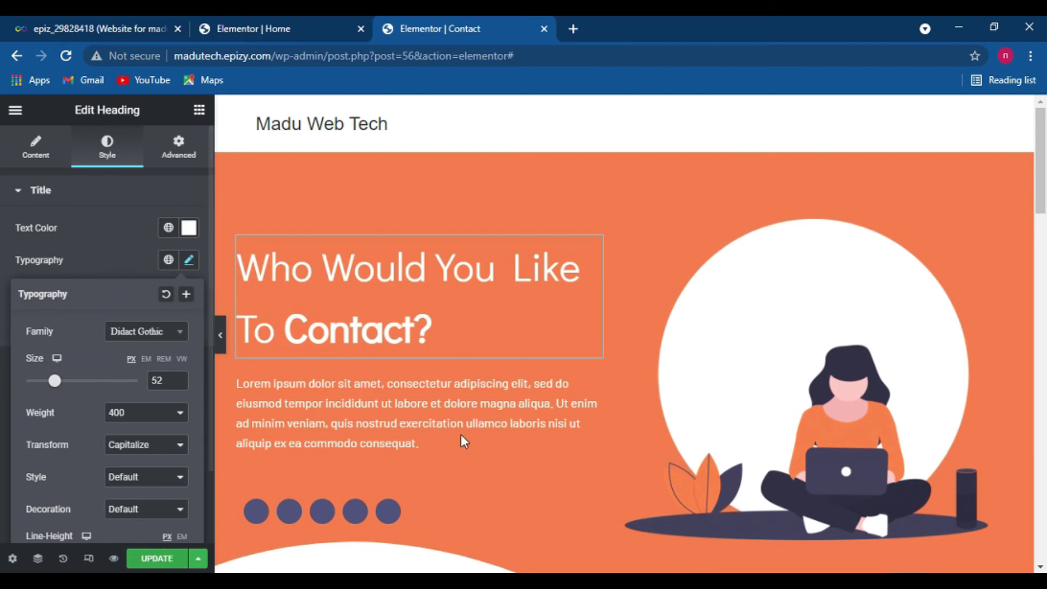
- Scroll through the page to review it, then select the banner's illustration
left_click(1041, 568)
scroll(625, 334, "down", 7)
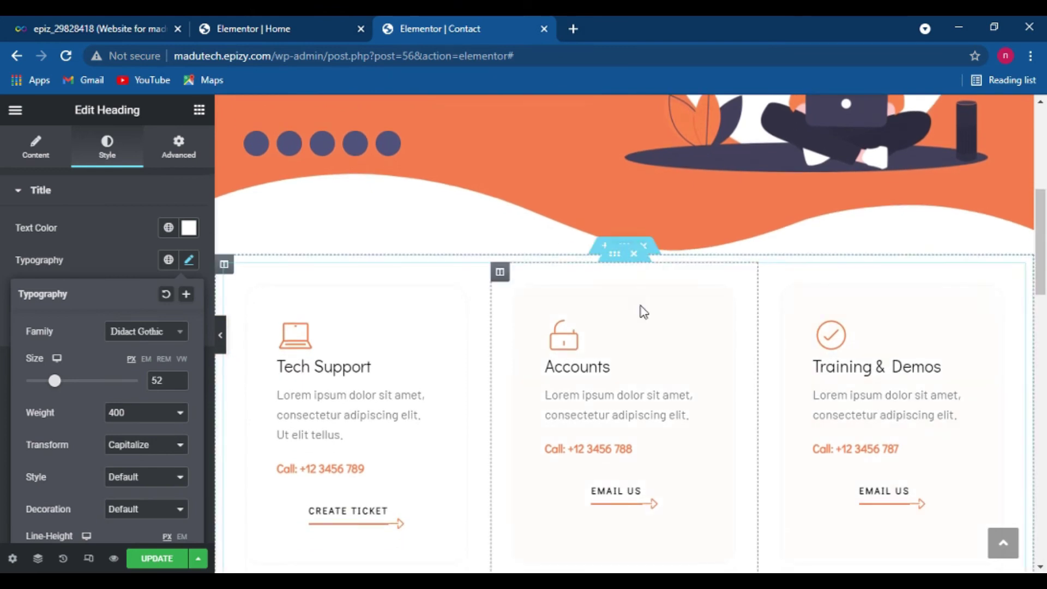
scroll(1040, 471, "down", 7)
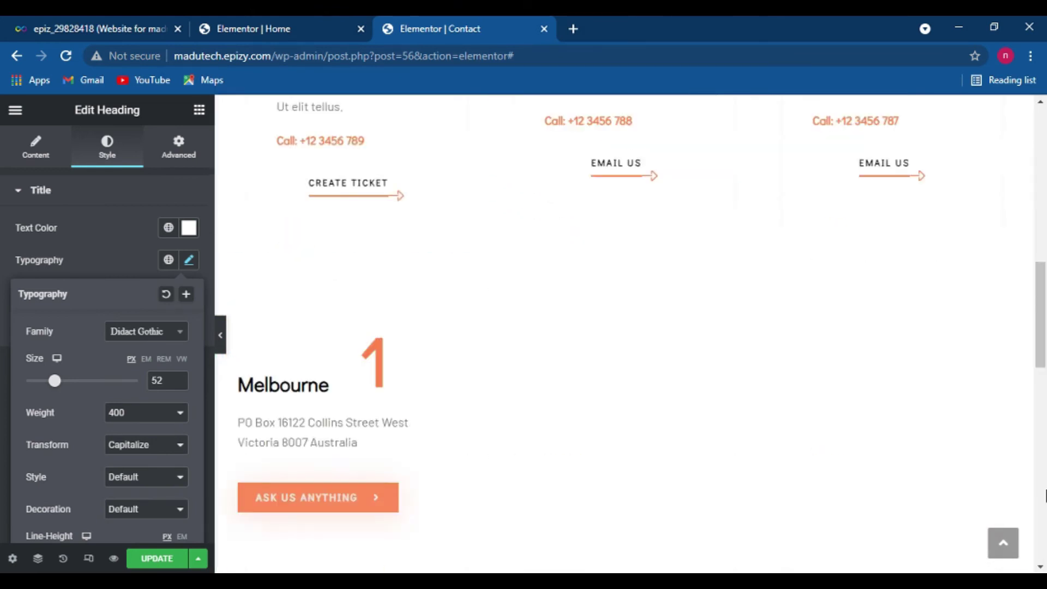
scroll(631, 271, "up", 8)
left_click(631, 271)
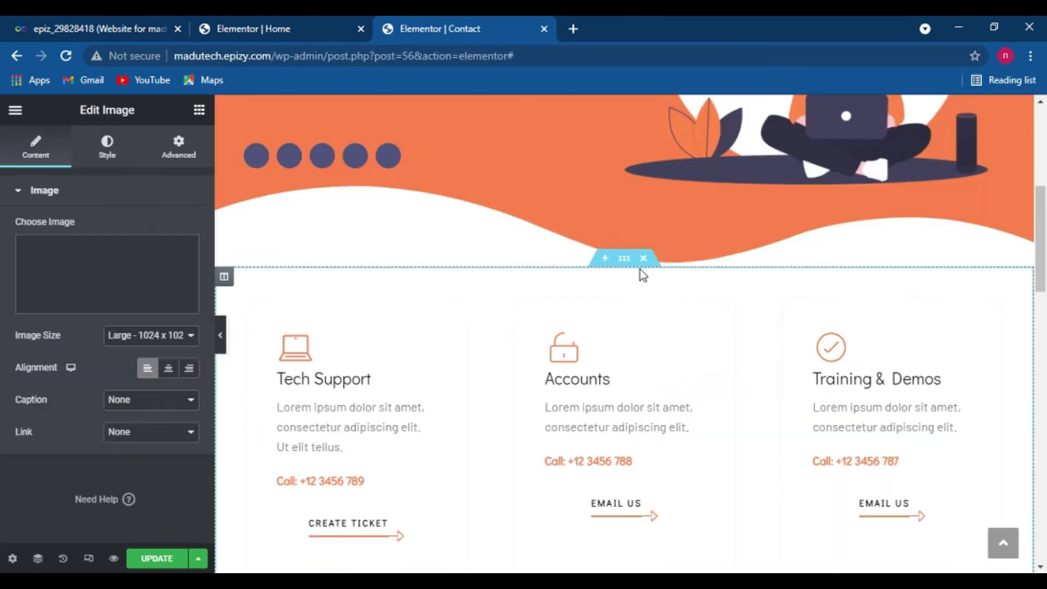
- Add a new three-column section below the orange banner
left_click(605, 262)
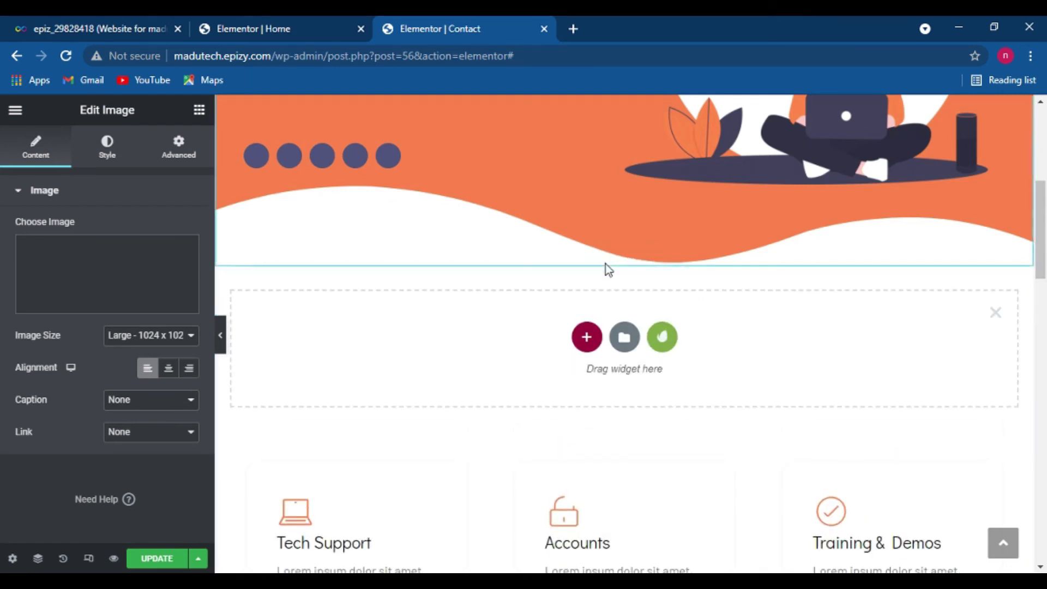
left_click(588, 340)
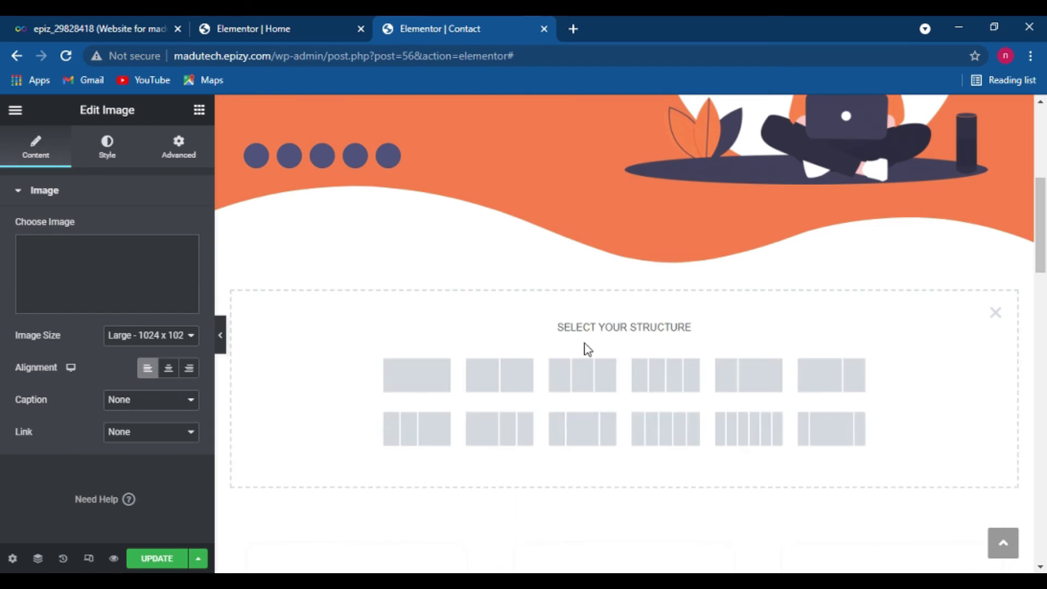
left_click(583, 388)
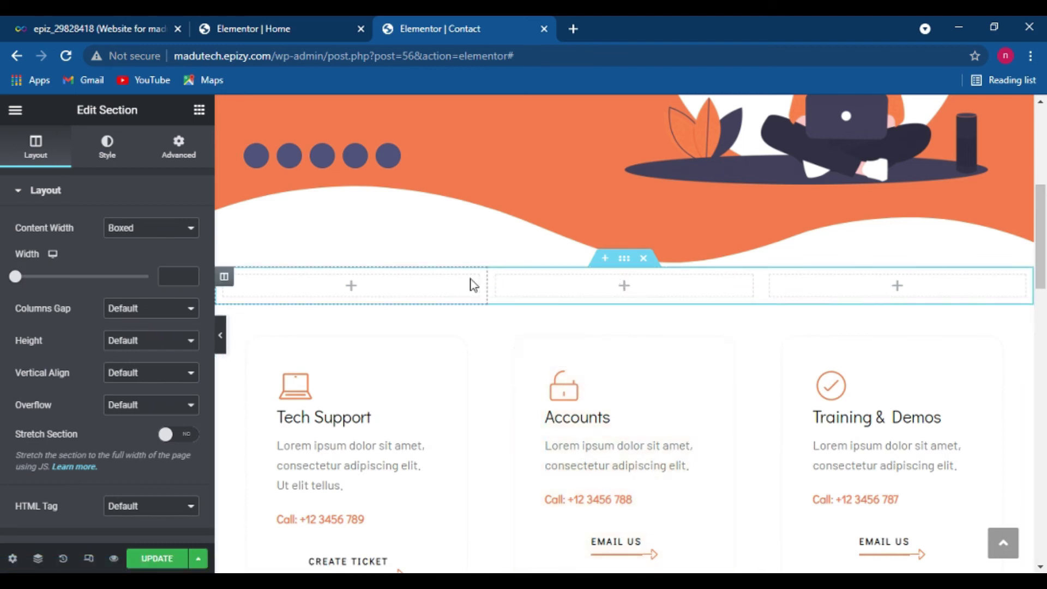
- Set the left and right columns' width to 20%
left_click(347, 284)
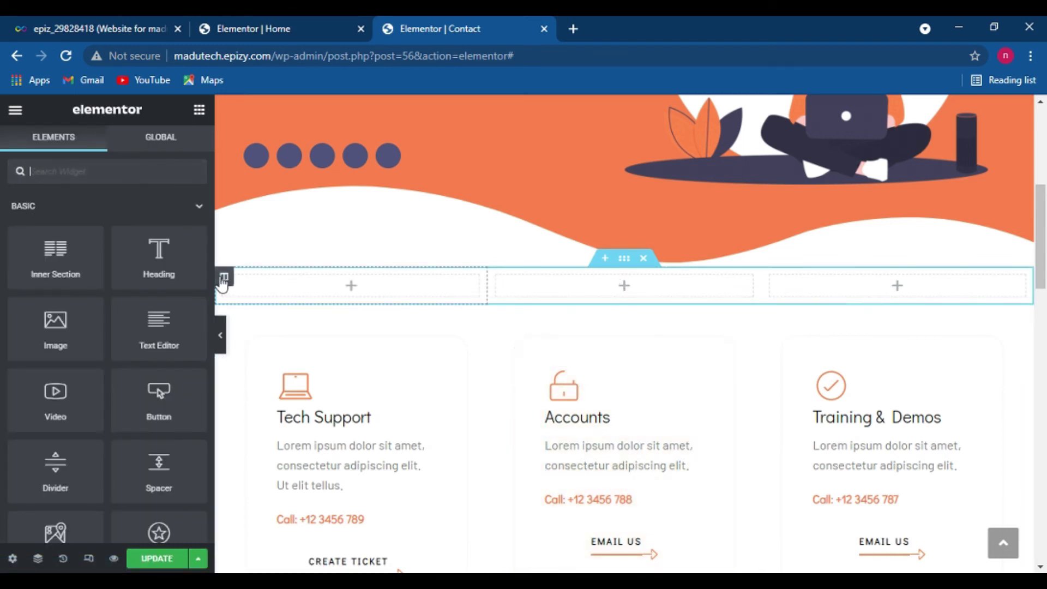
left_click(223, 279)
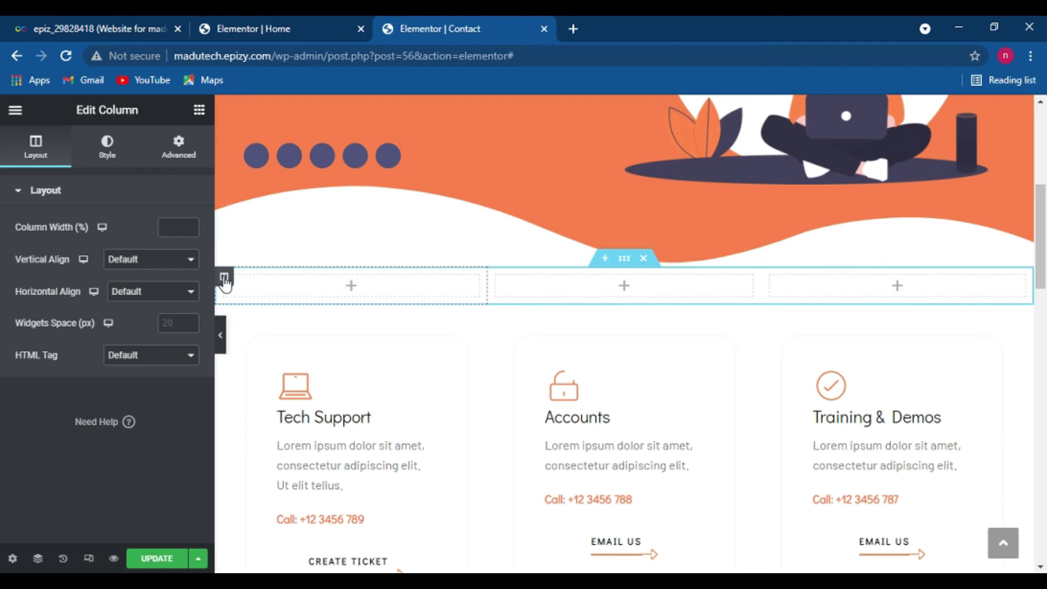
left_click(189, 228)
type("2")
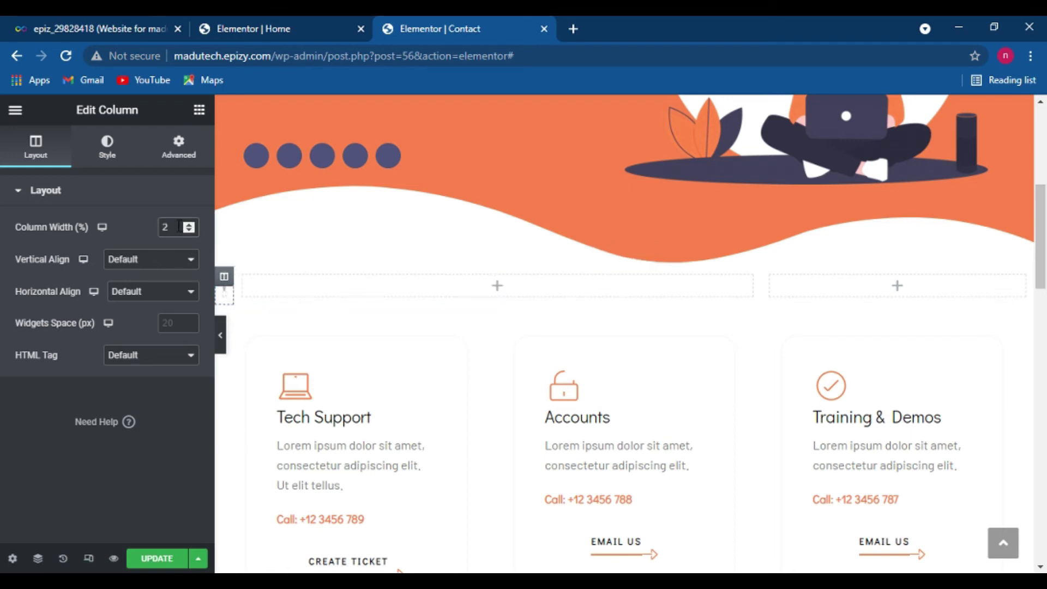
type("0")
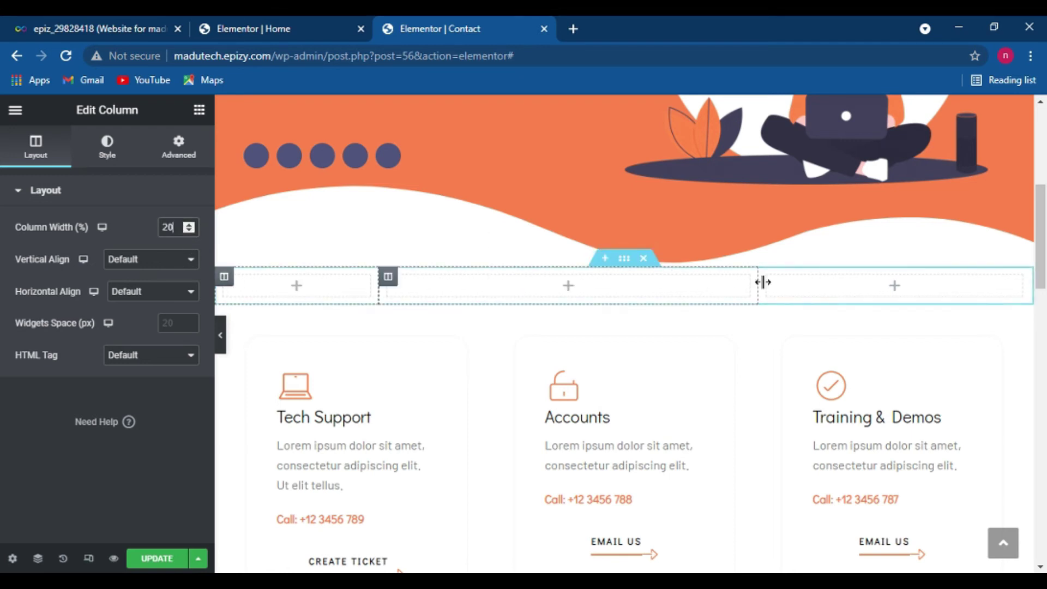
left_click(768, 279)
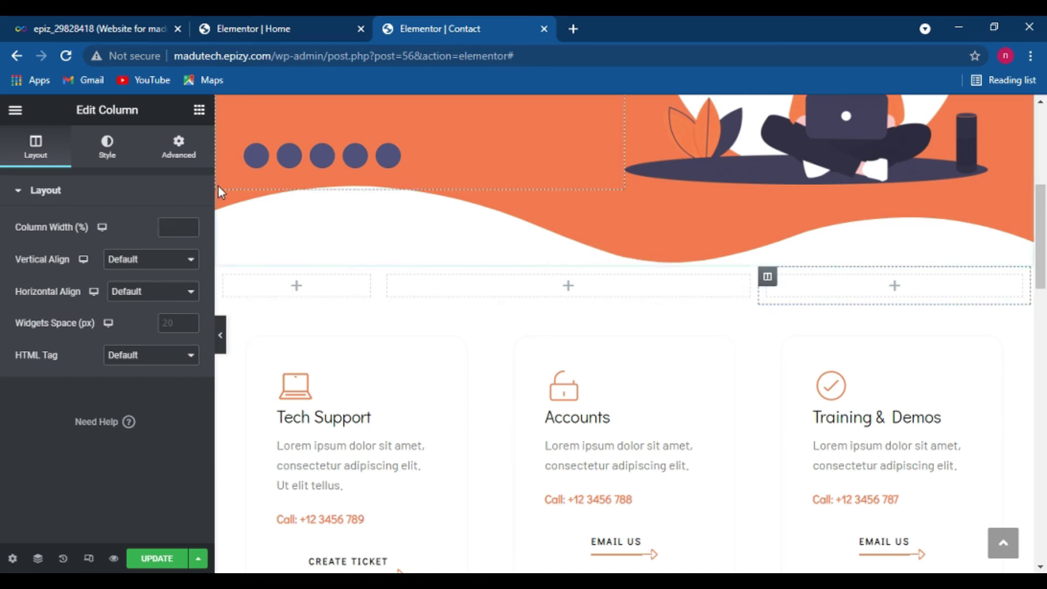
left_click(174, 228)
type("20")
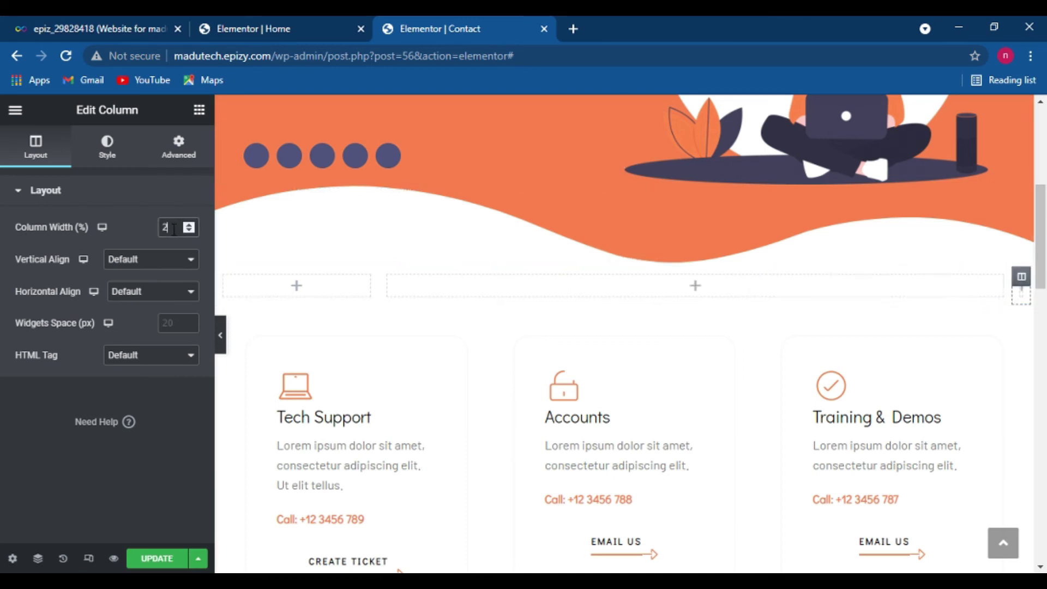
left_click(571, 295)
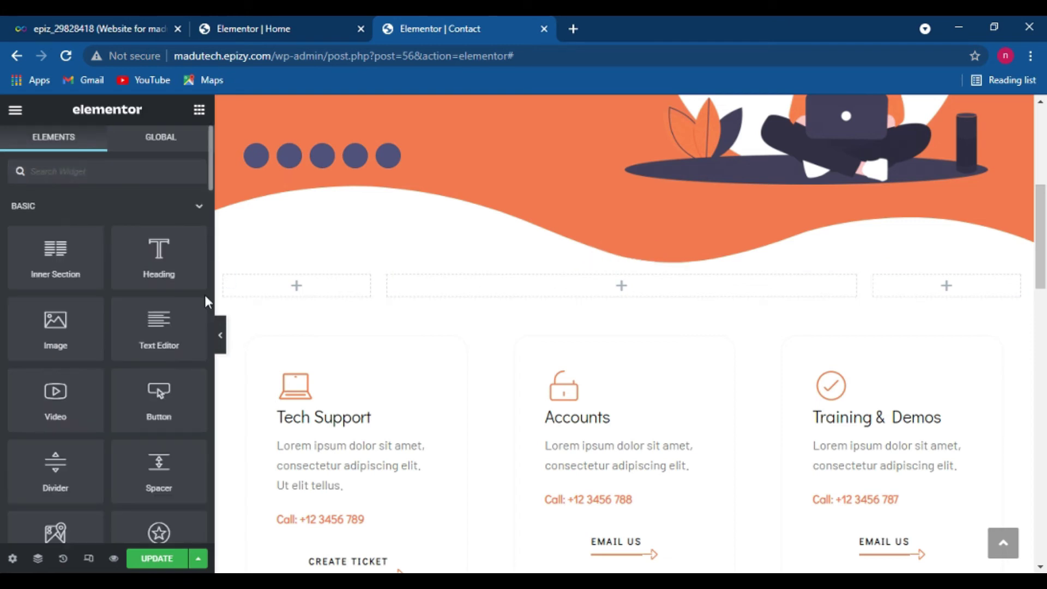
- Add a centred heading reading 'Contact' to the middle column
left_click_drag(161, 253, 626, 289)
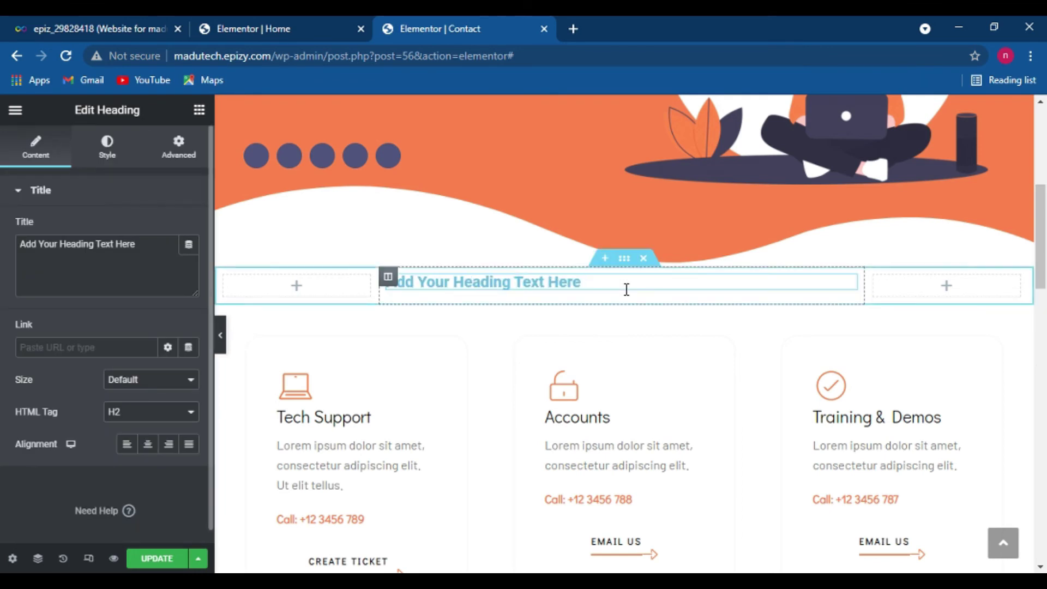
left_click(135, 240)
key("ctrl+a")
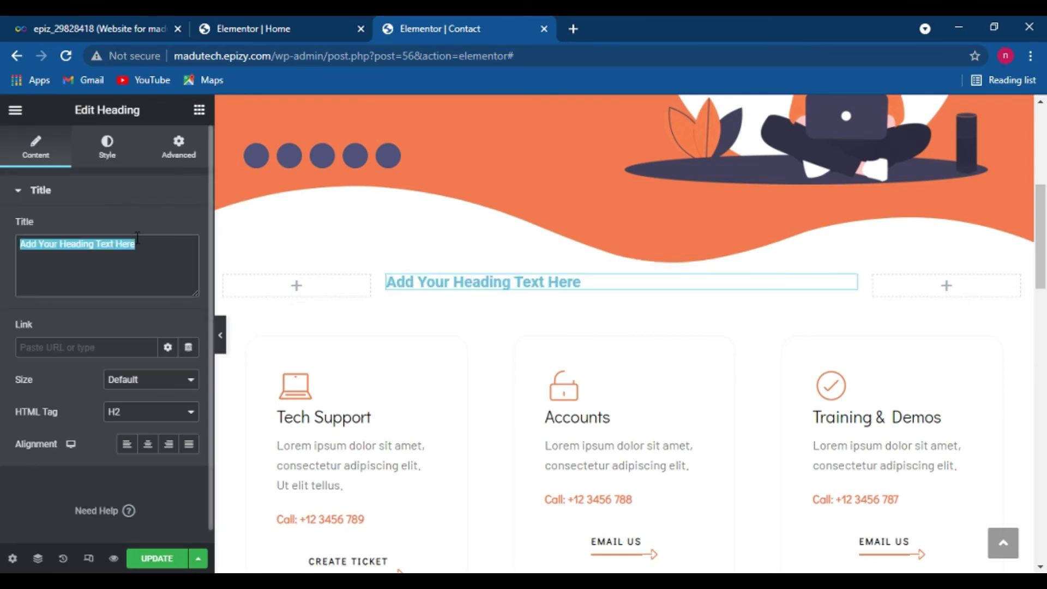
key("BackSpace")
type("Contact")
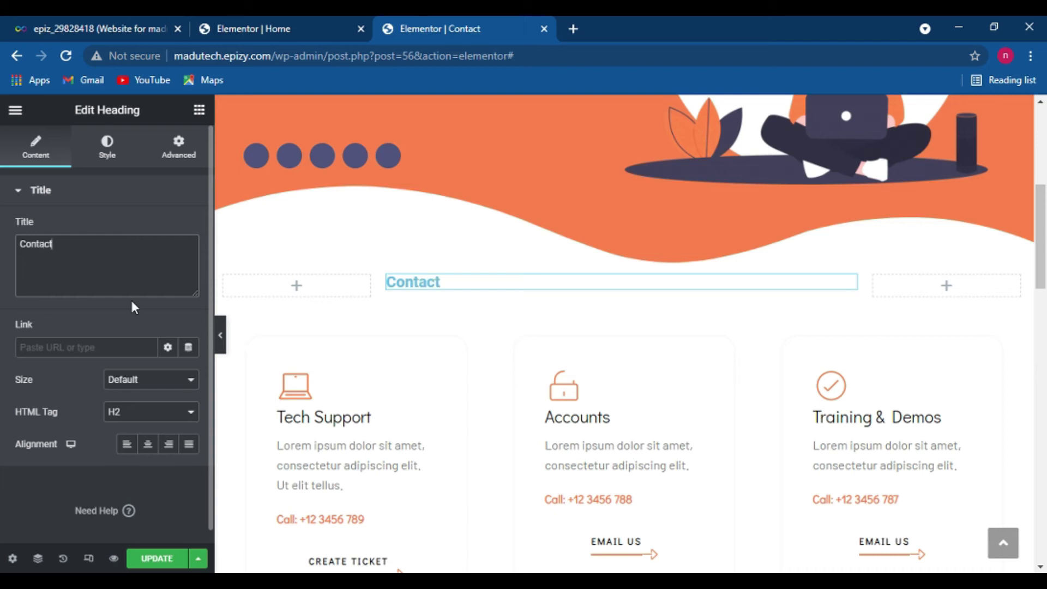
left_click(148, 445)
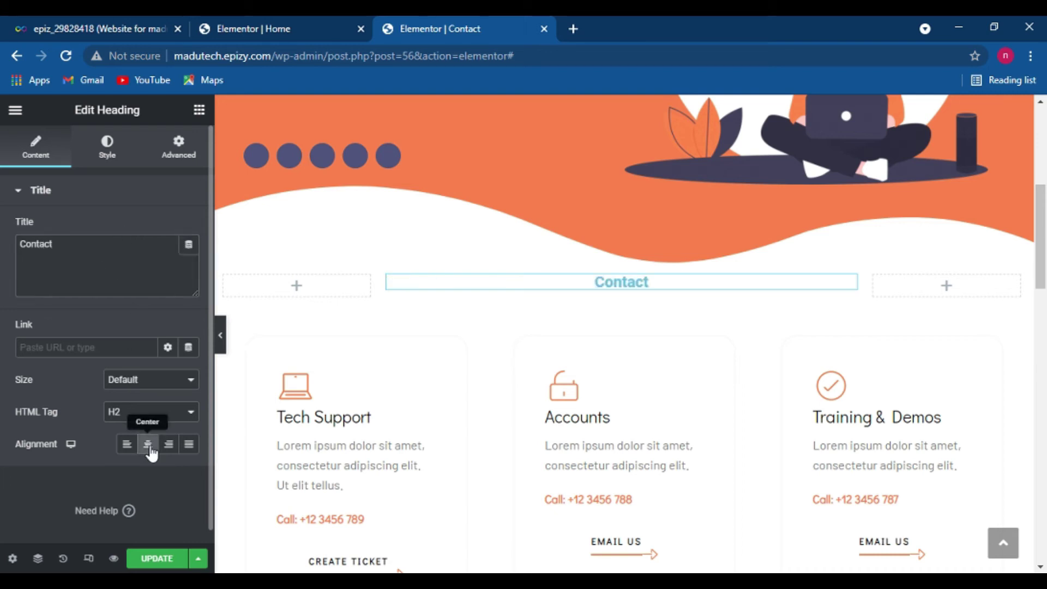
- Make the heading size 30 in pink #E46EDE and add a two-column inner section beneath it
left_click(109, 153)
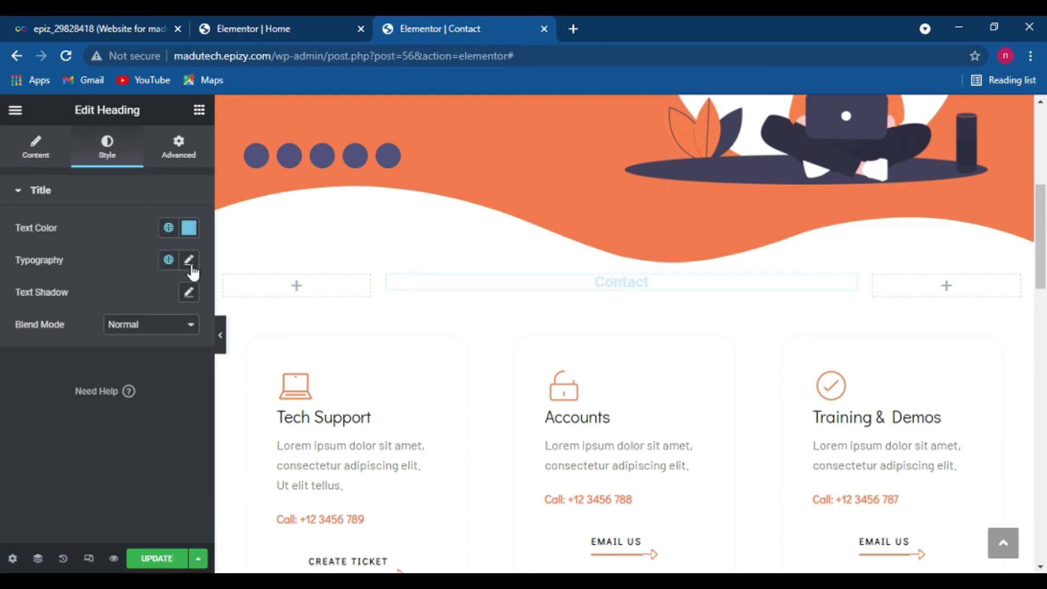
left_click(190, 261)
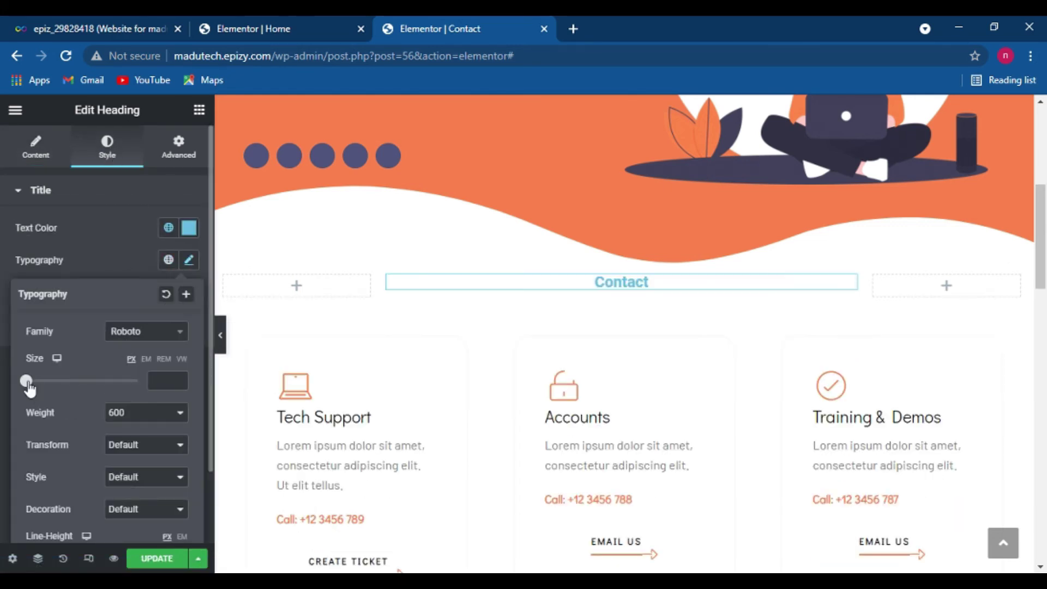
left_click_drag(26, 381, 42, 381)
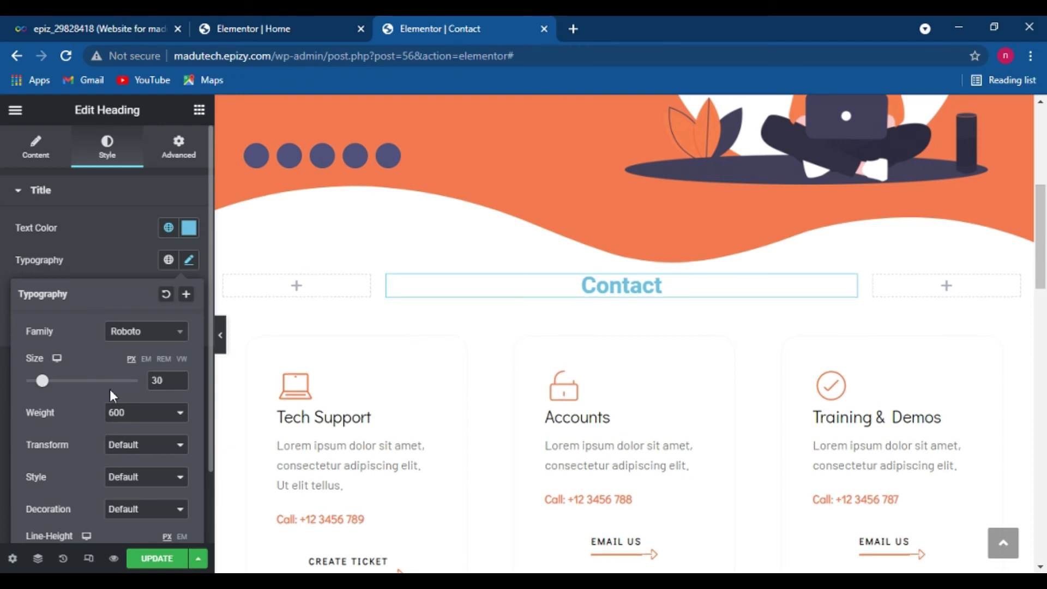
left_click(189, 228)
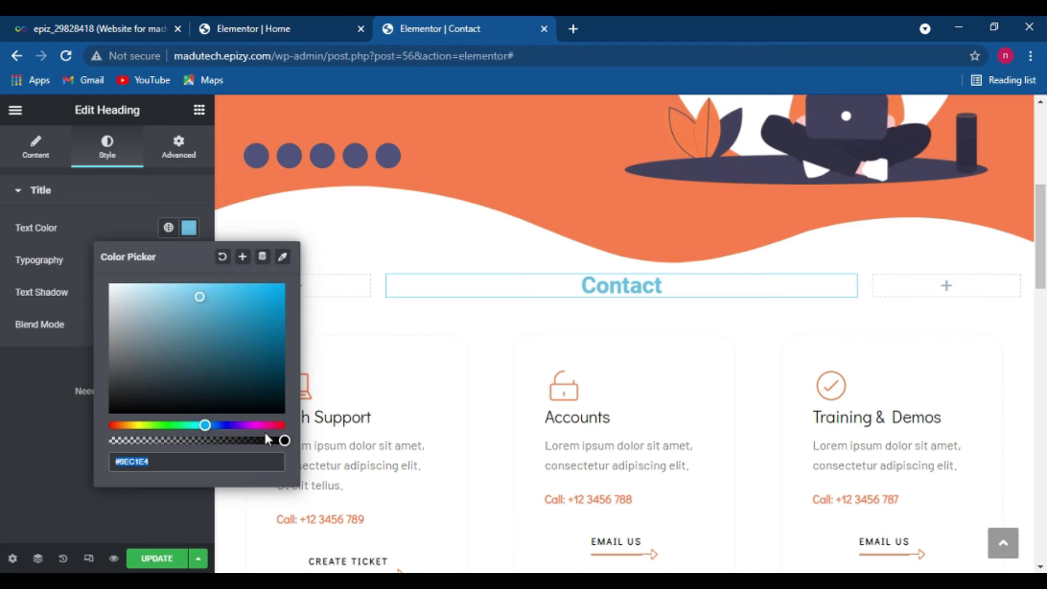
left_click_drag(252, 426, 256, 425)
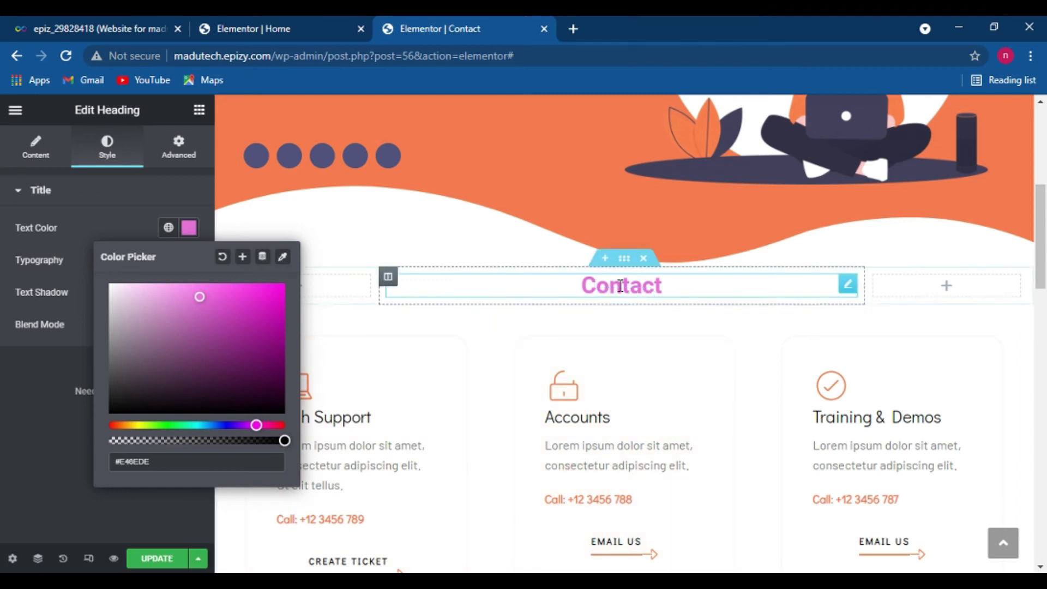
left_click(191, 112)
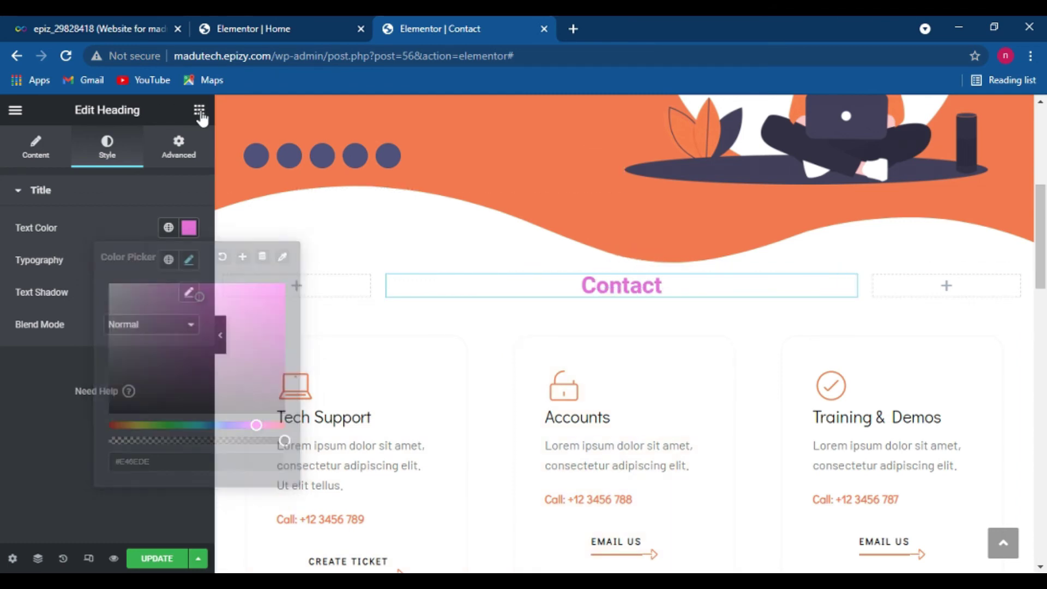
left_click_drag(60, 250, 618, 301)
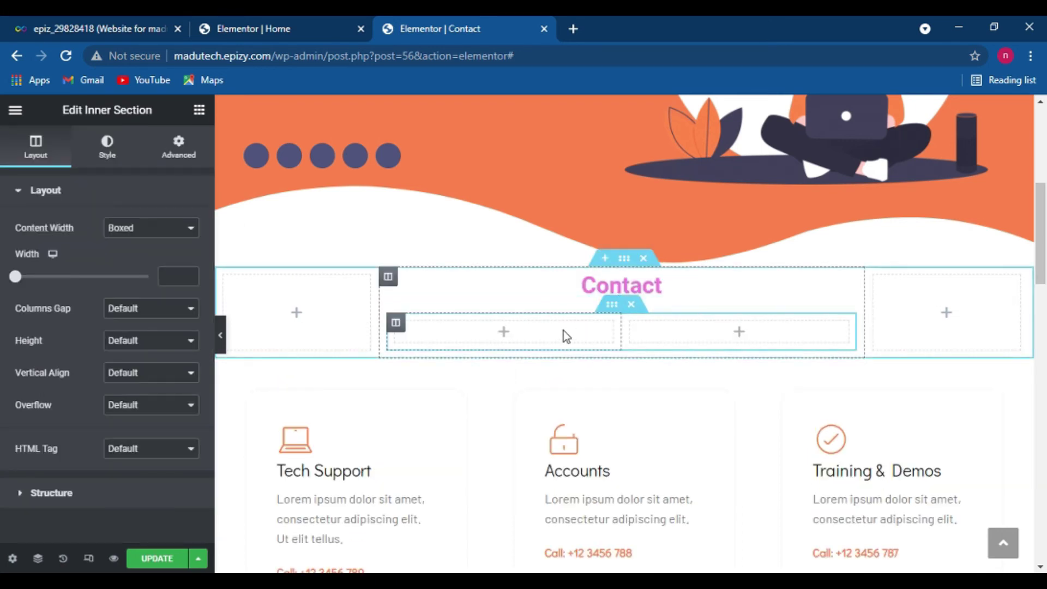
- Delete the inner section's left column and add an emptied Text Editor block under the heading
left_click(396, 324)
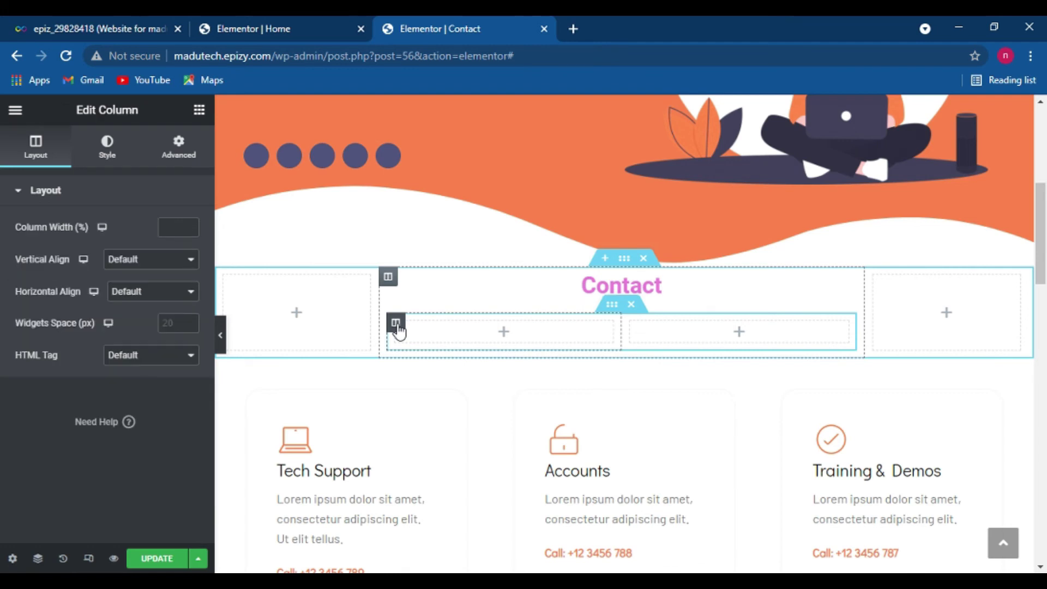
right_click(398, 325)
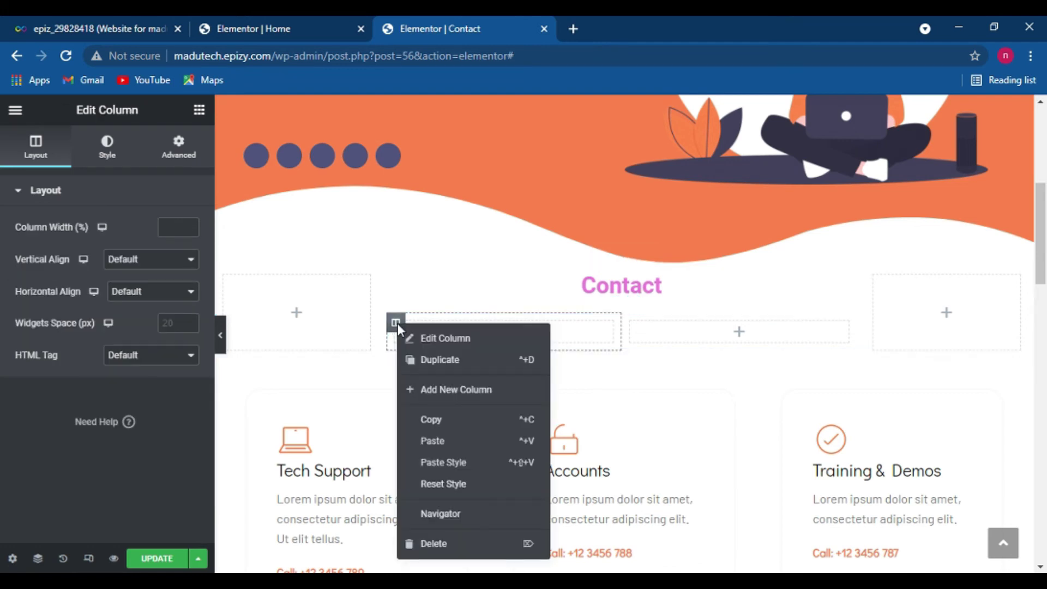
left_click(443, 539)
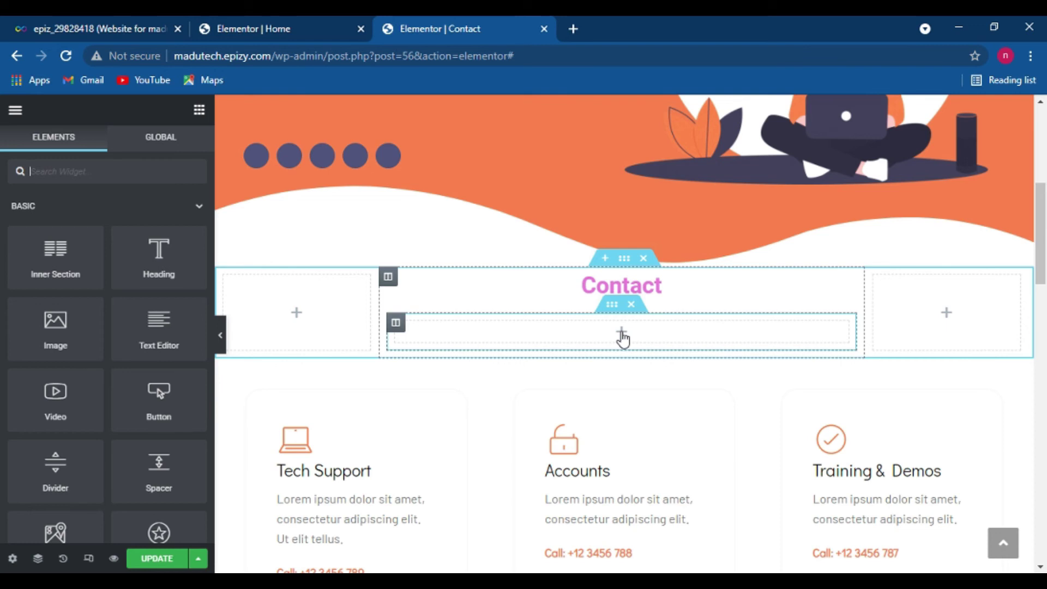
left_click_drag(165, 318, 619, 333)
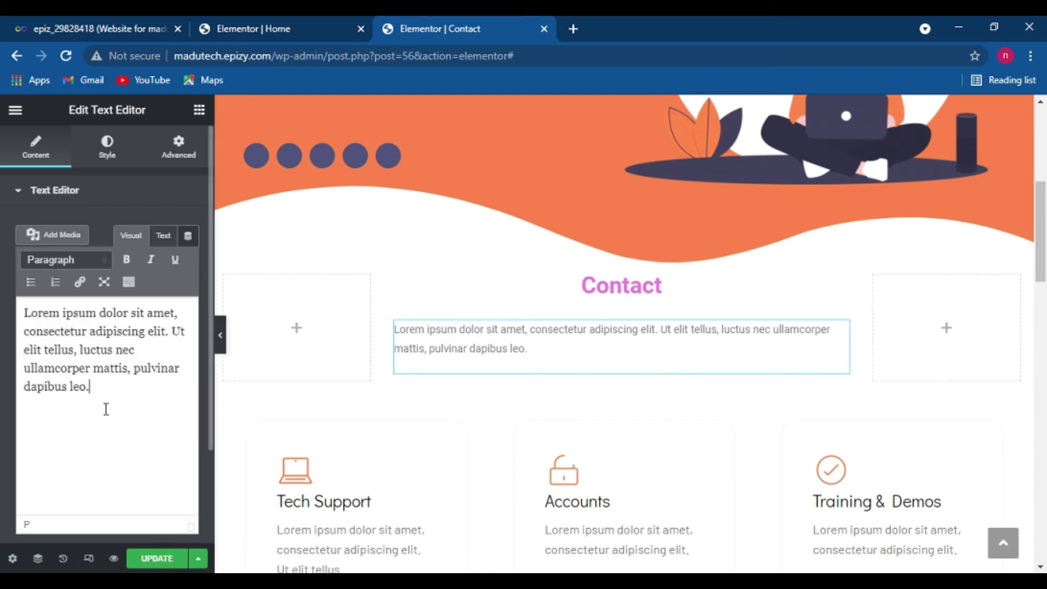
left_click_drag(105, 393, 16, 314)
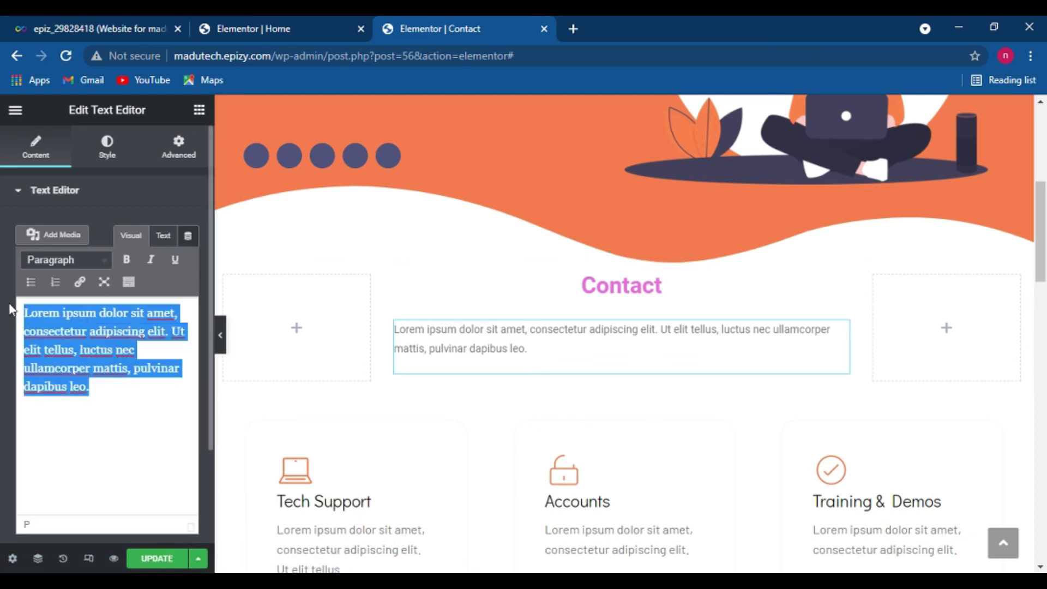
key("BackSpace")
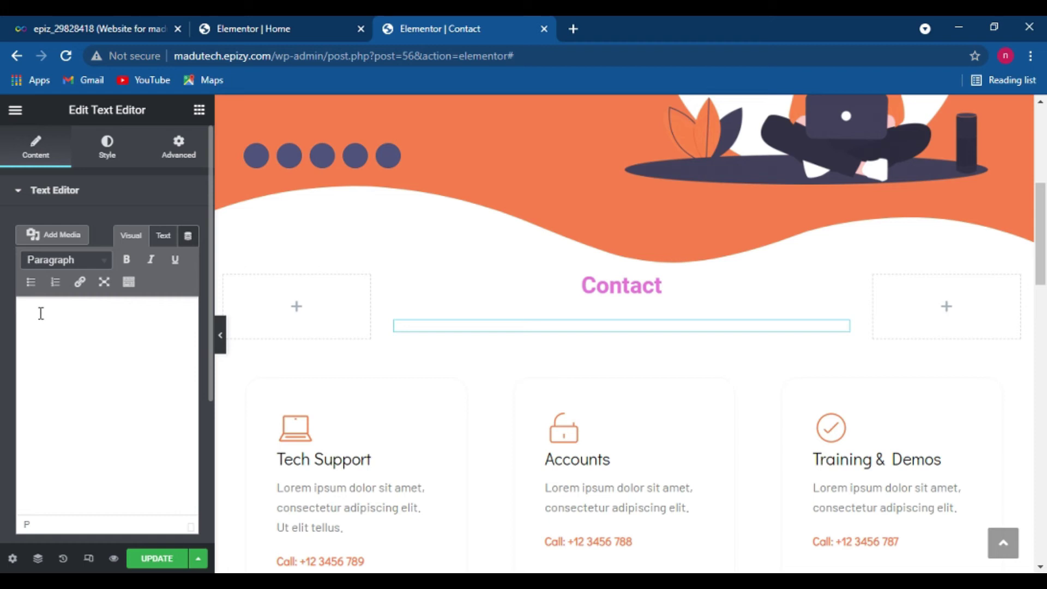
left_click(293, 19)
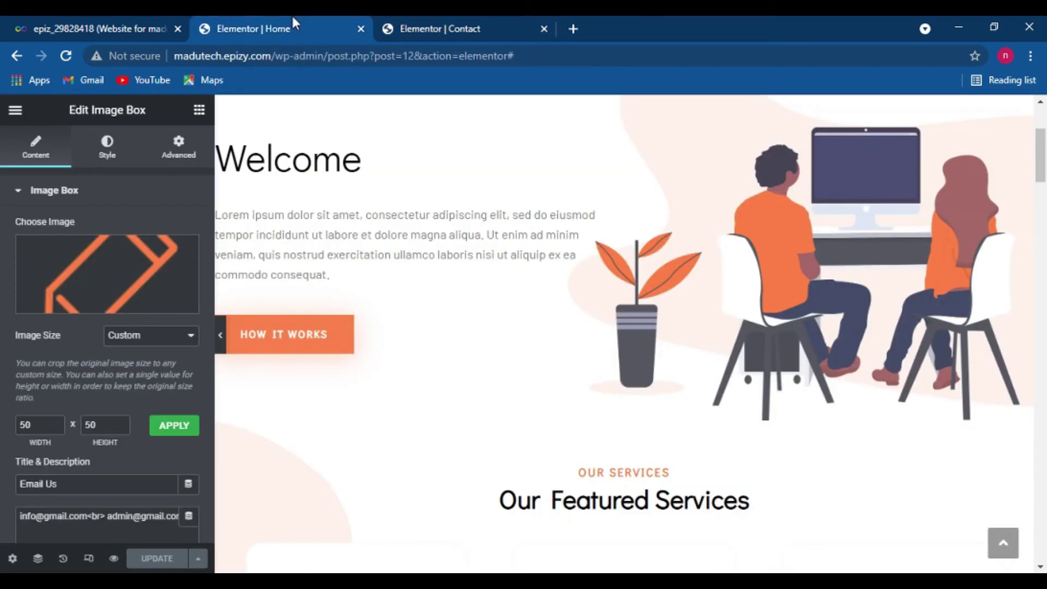
- Return to WordPress admin and open Contact form 1 from Contact Form 7 settings for editing
left_click(17, 57)
left_click(17, 57)
left_click(17, 57)
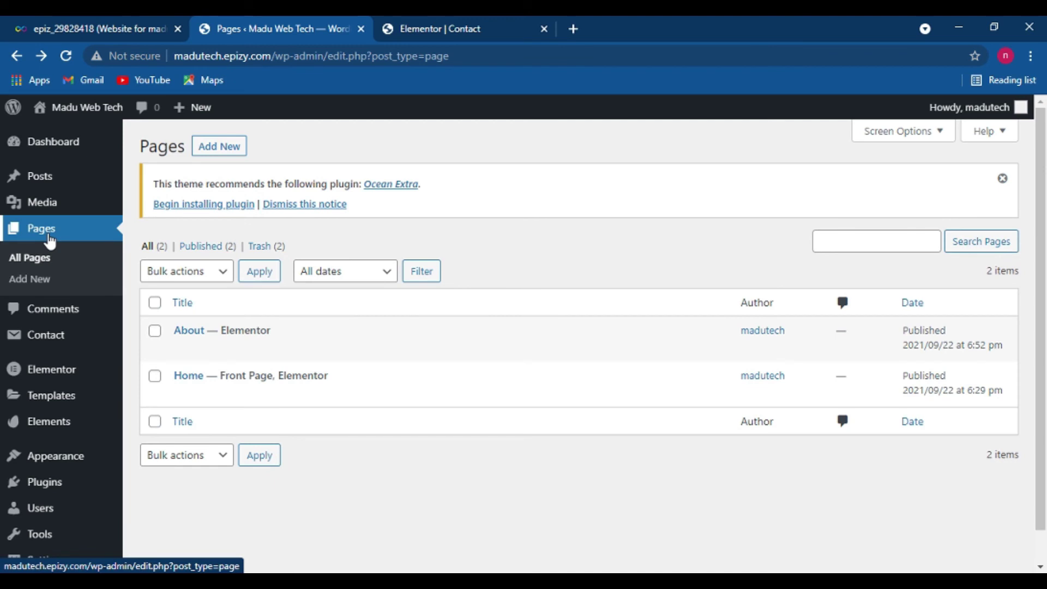
mouse_move(67, 437)
mouse_move(55, 482)
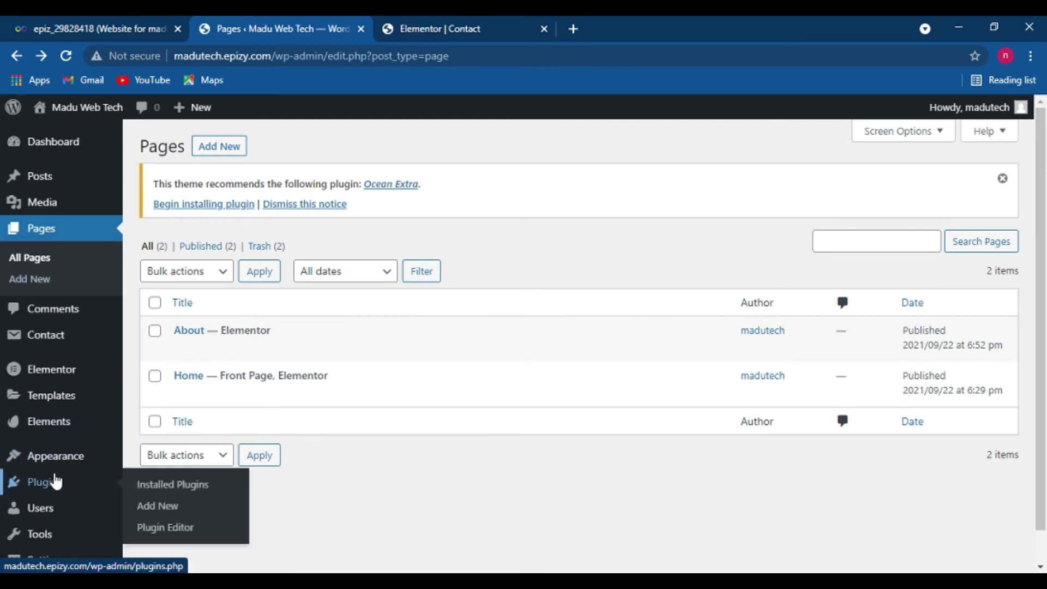
left_click(177, 487)
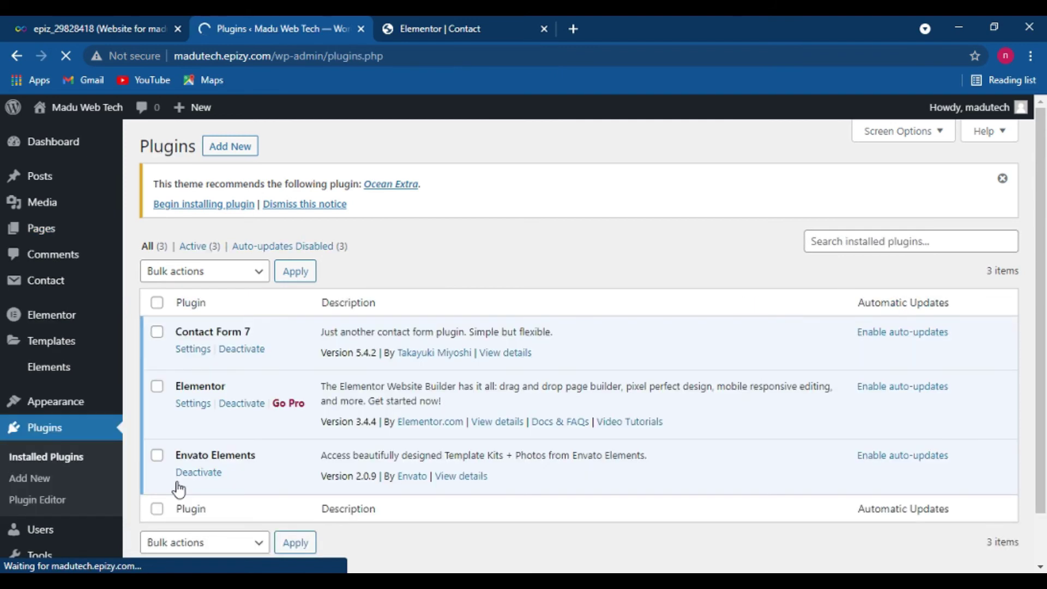
left_click(193, 352)
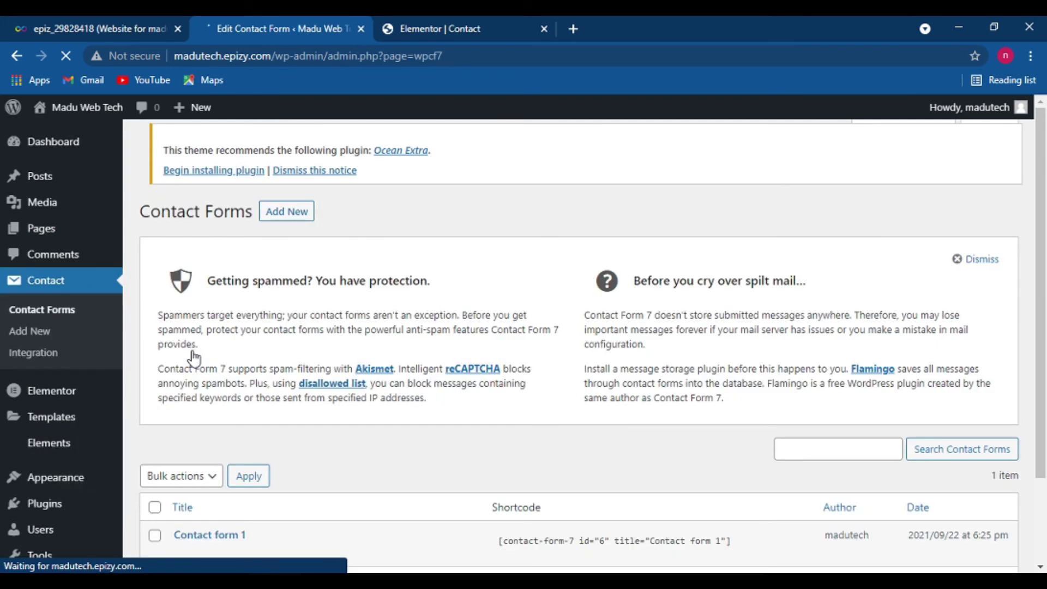
scroll(194, 357, "down", 2)
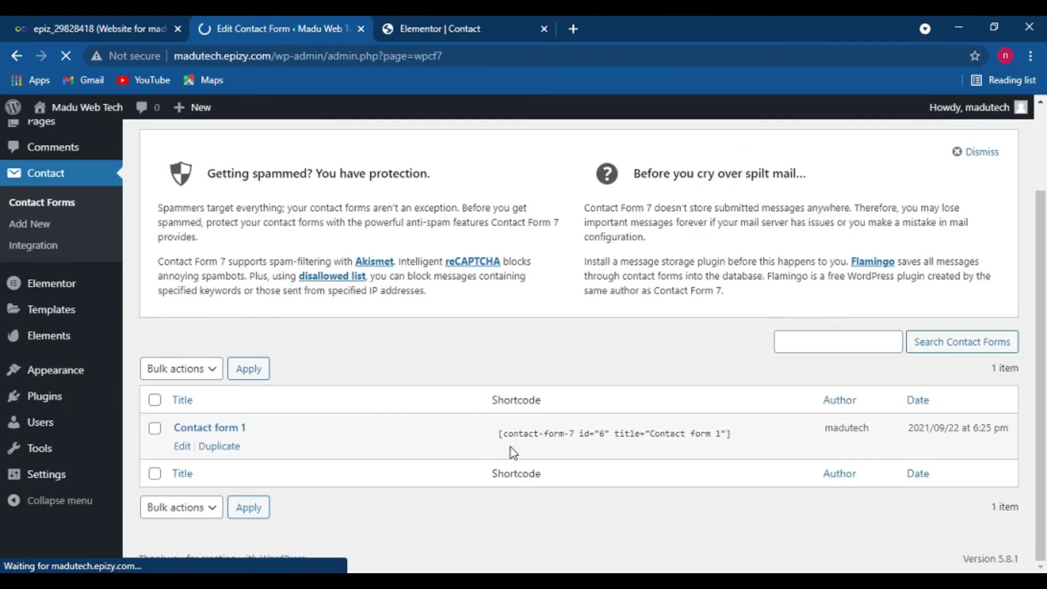
left_click(181, 446)
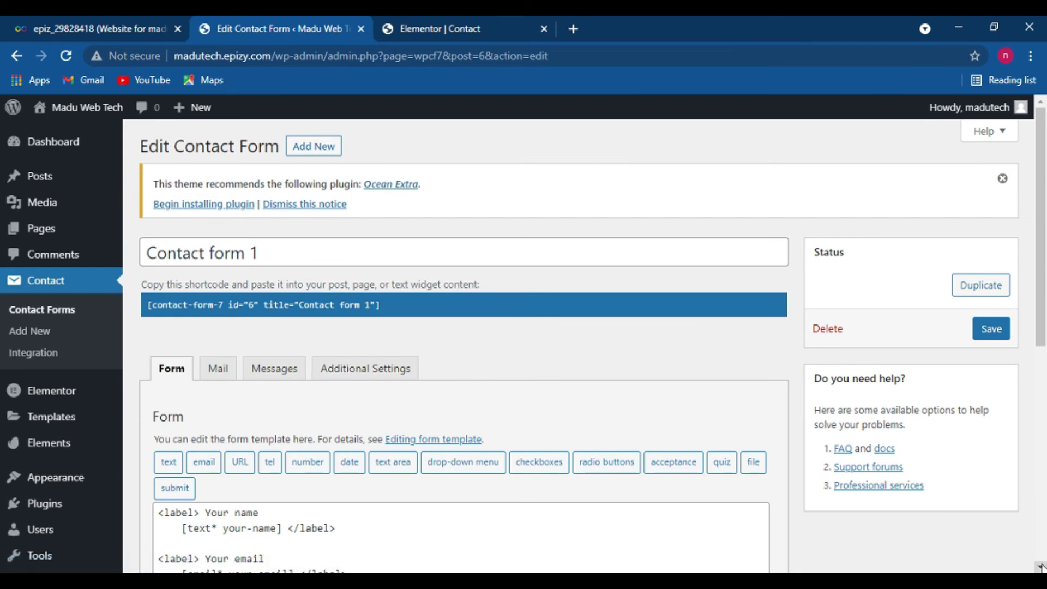
- Review the To and From addresses on the form's Mail tab
scroll(1040, 567, "down", 3)
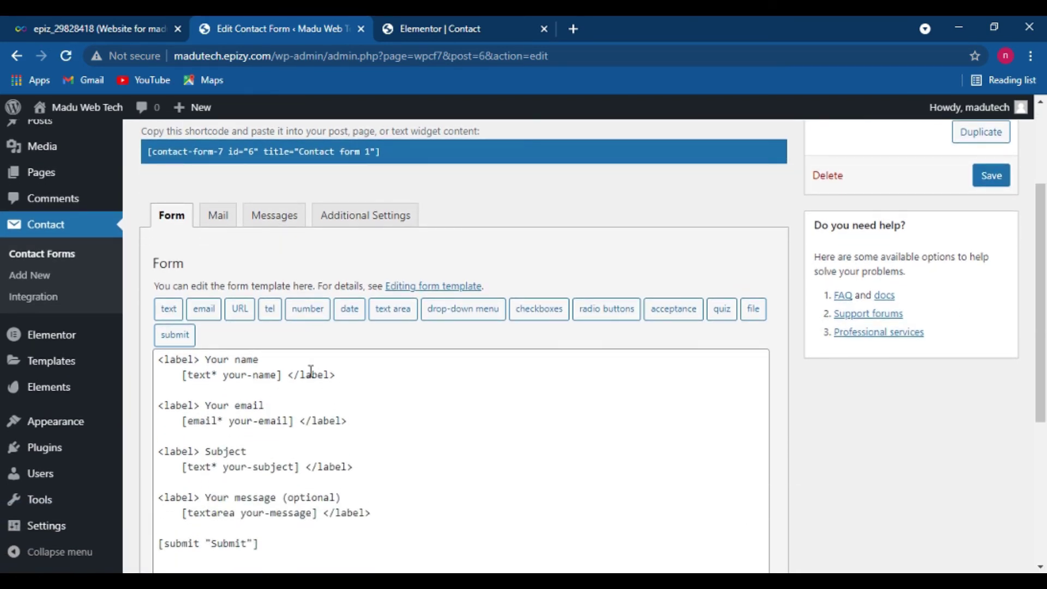
left_click(226, 216)
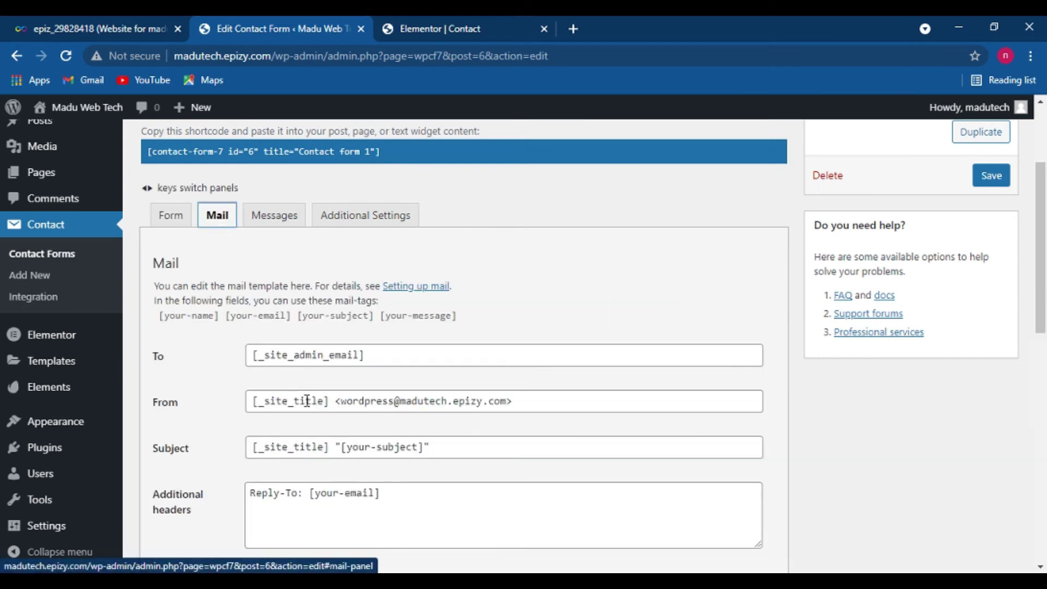
left_click(354, 402)
left_click(256, 360)
left_click_drag(256, 360, 367, 356)
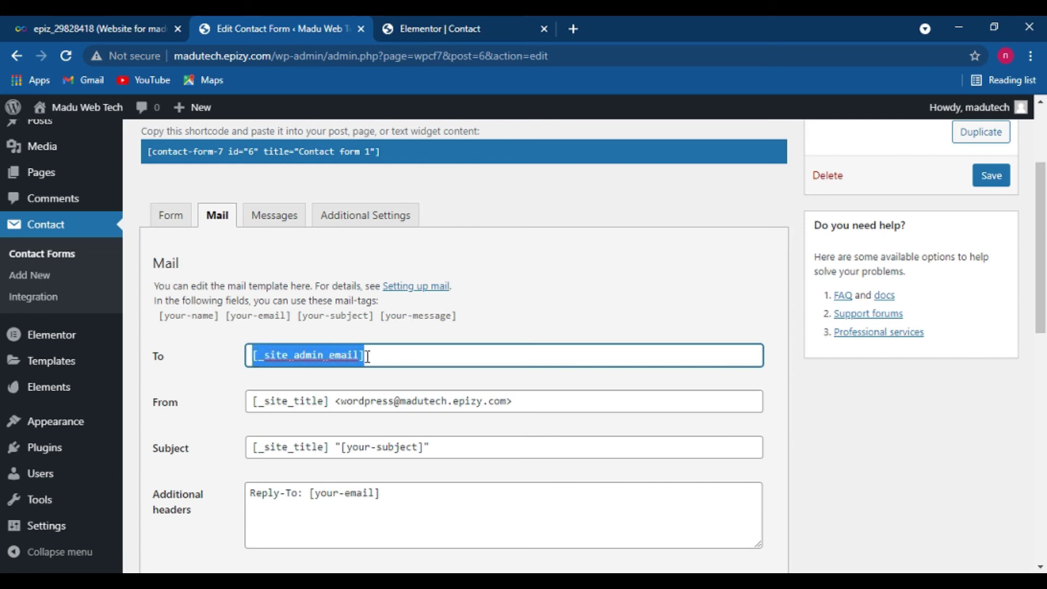
left_click(252, 400)
left_click_drag(251, 399, 528, 397)
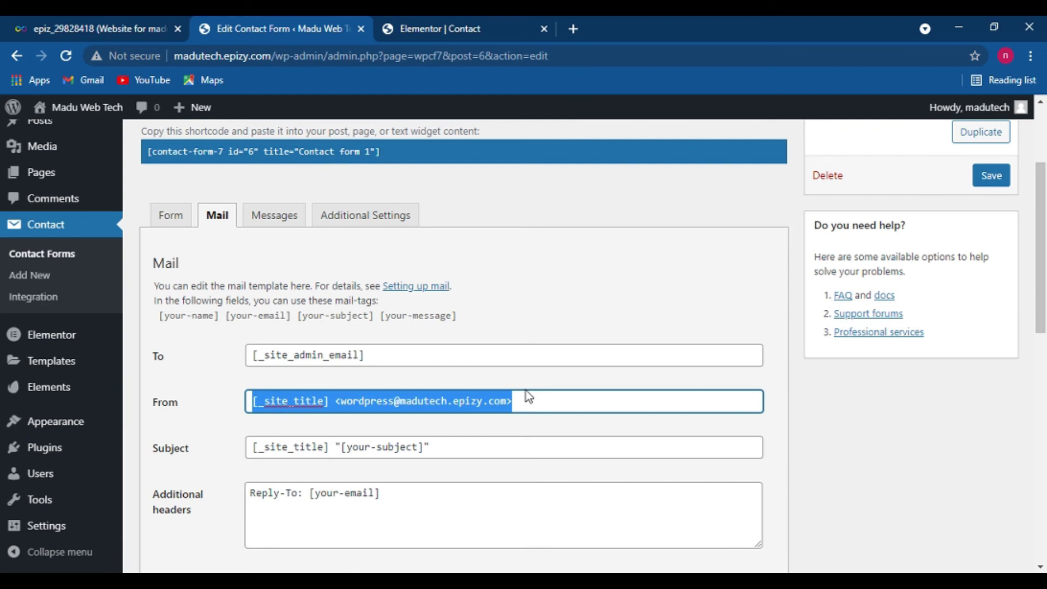
left_click(303, 401)
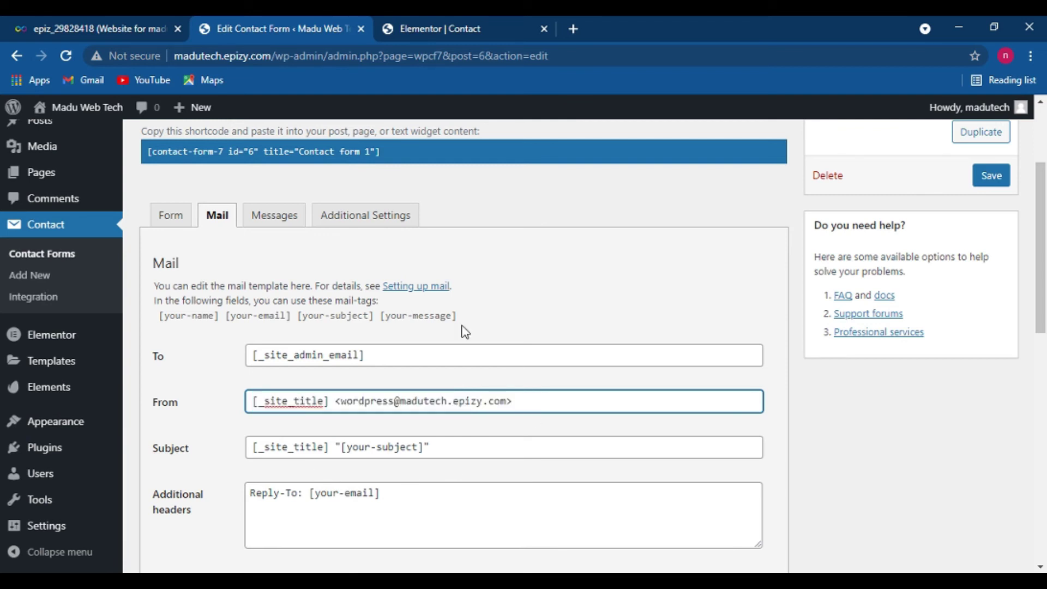
- Copy the Contact form 1 shortcode from the top of the form
scroll(1045, 150, "up", 3)
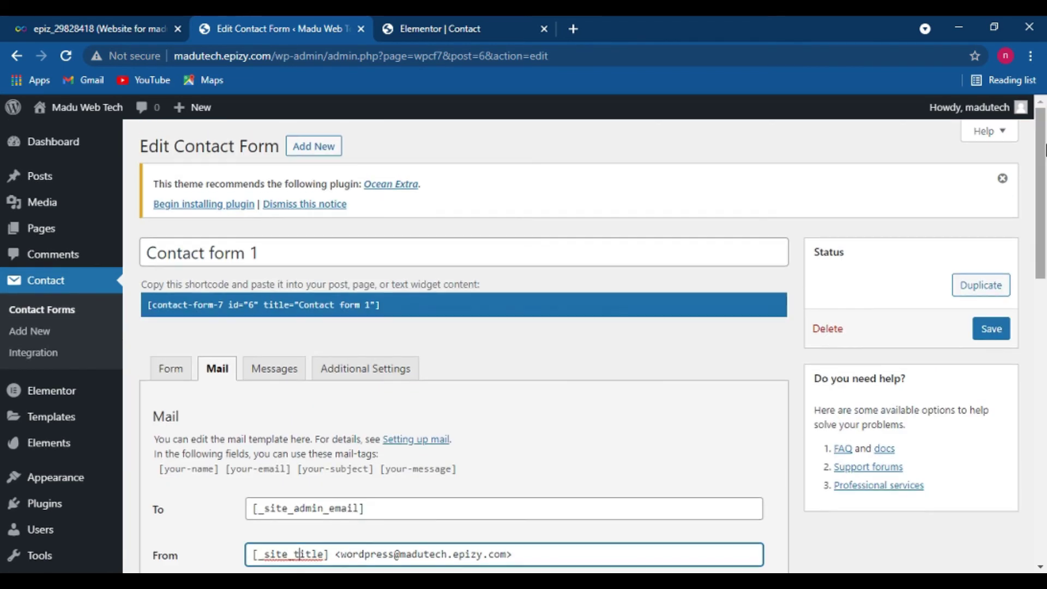
left_click(149, 305)
key("ctrl+c")
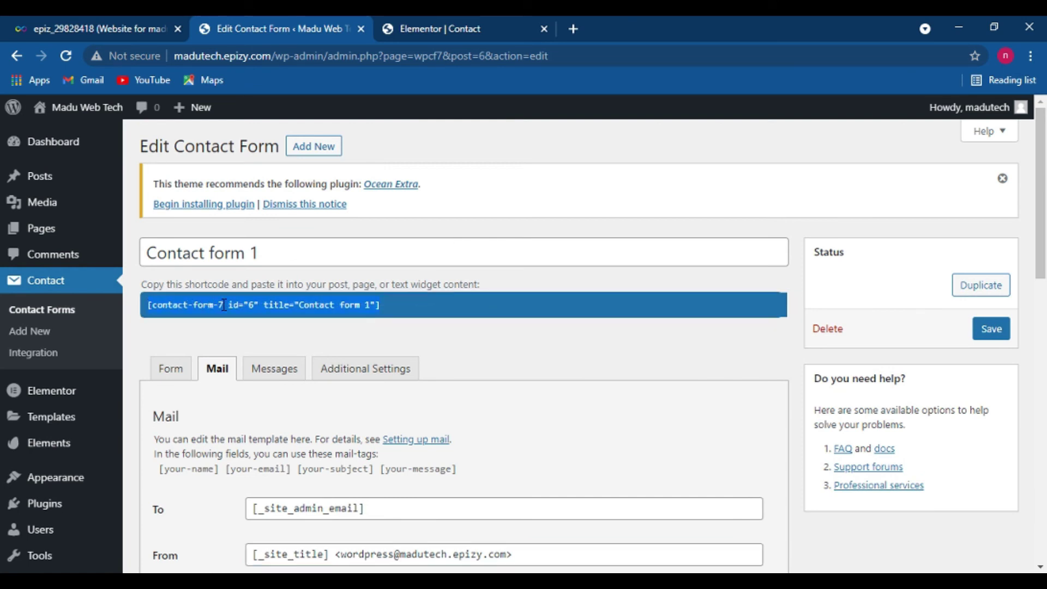
right_click(223, 306)
left_click(251, 319)
- Paste the Contact form 1 shortcode into the Contact page's text block and update the page
left_click(423, 22)
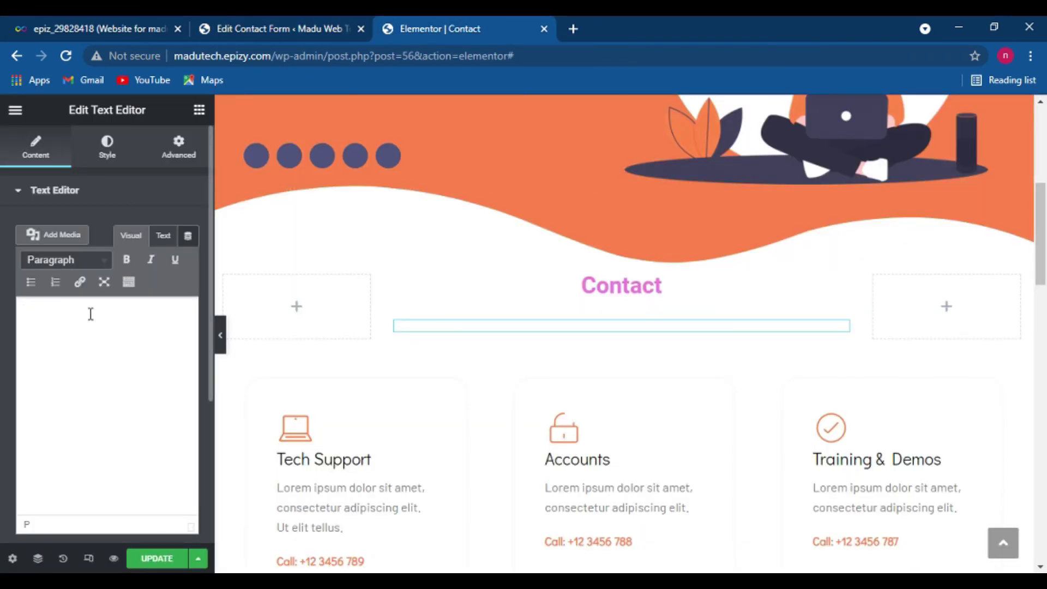
key("ctrl+v")
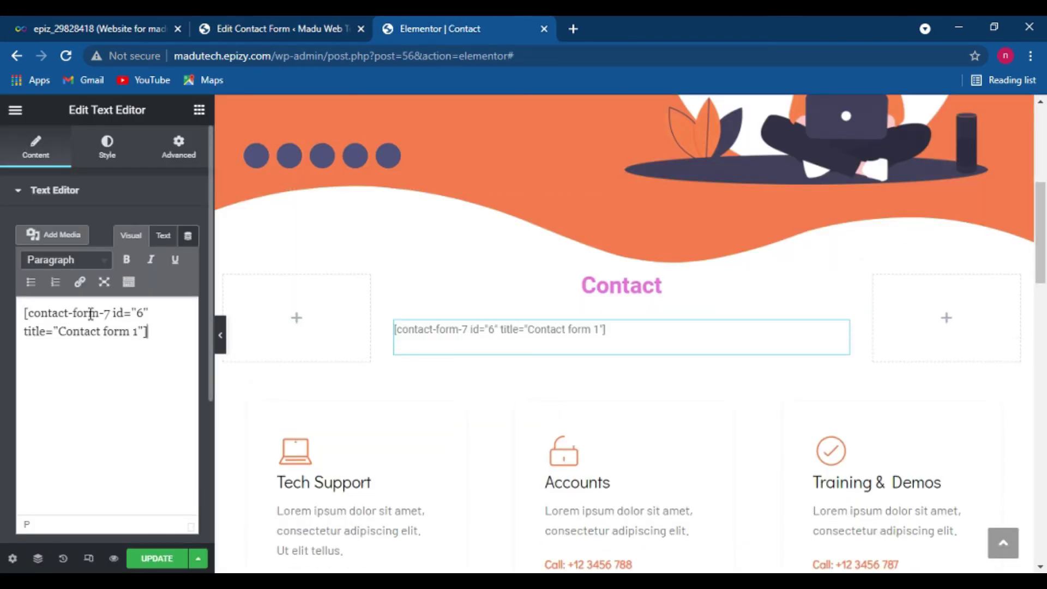
left_click(156, 562)
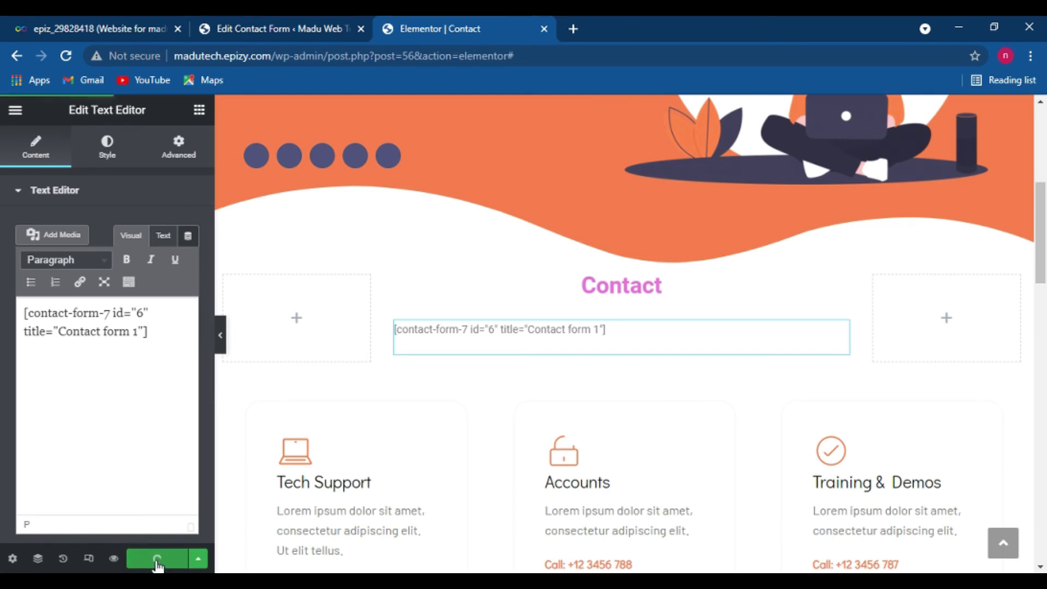
- Open the site's domain in a new browser tab
left_click(244, 55)
left_click(244, 54)
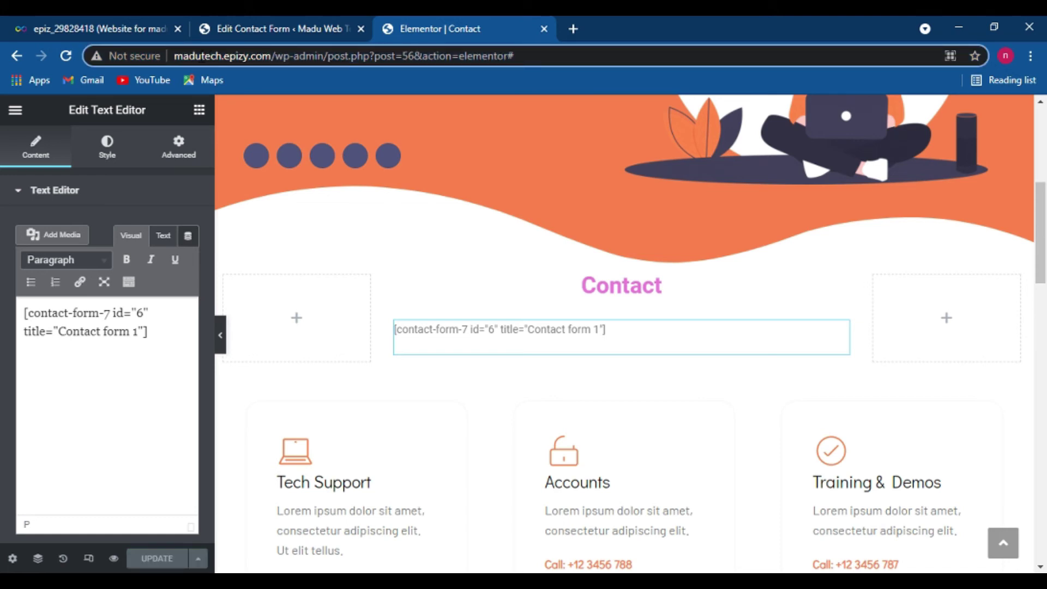
left_click_drag(175, 57, 271, 56)
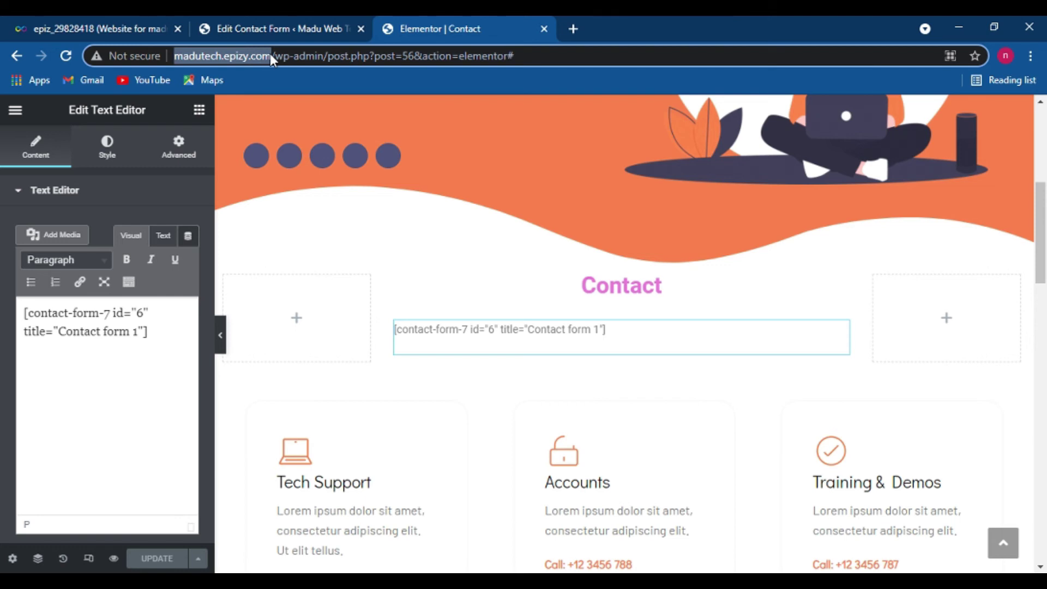
left_click_drag(277, 18, 577, 27)
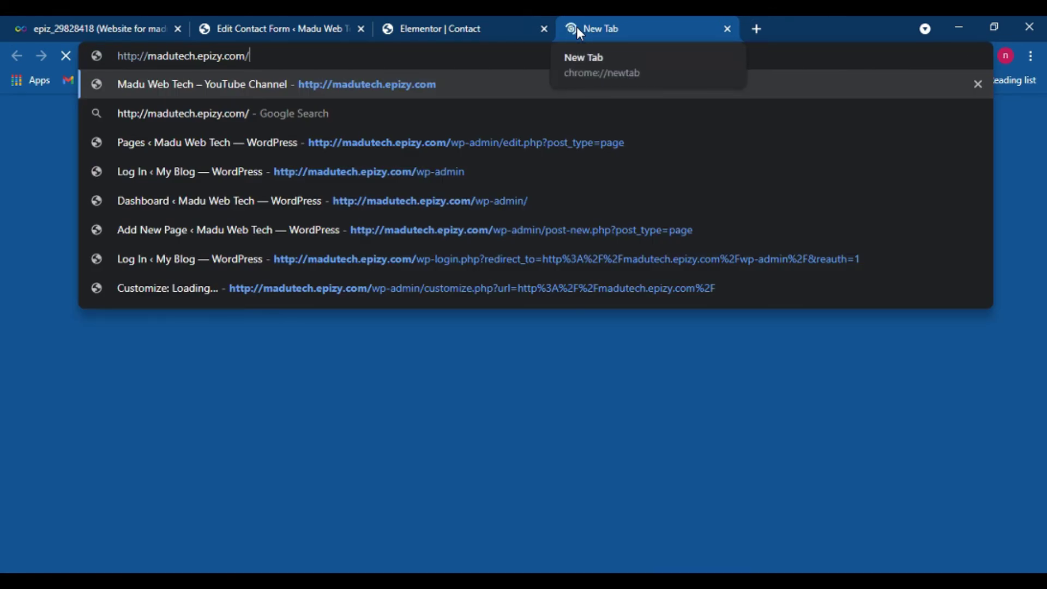
- Go to the site's wp-admin and start a new page from All Pages
type("wp-admin")
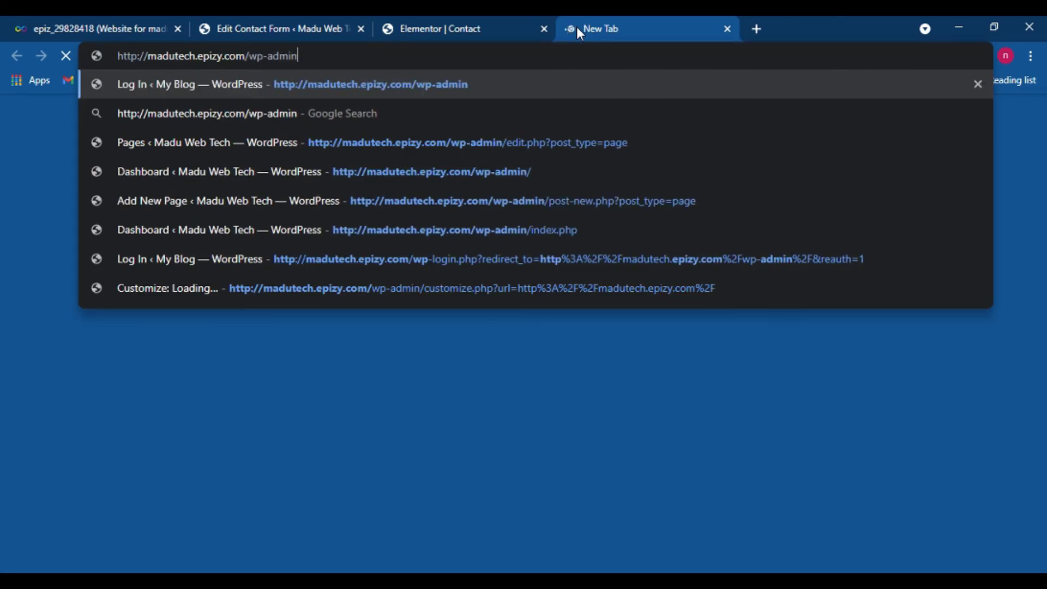
key("Return")
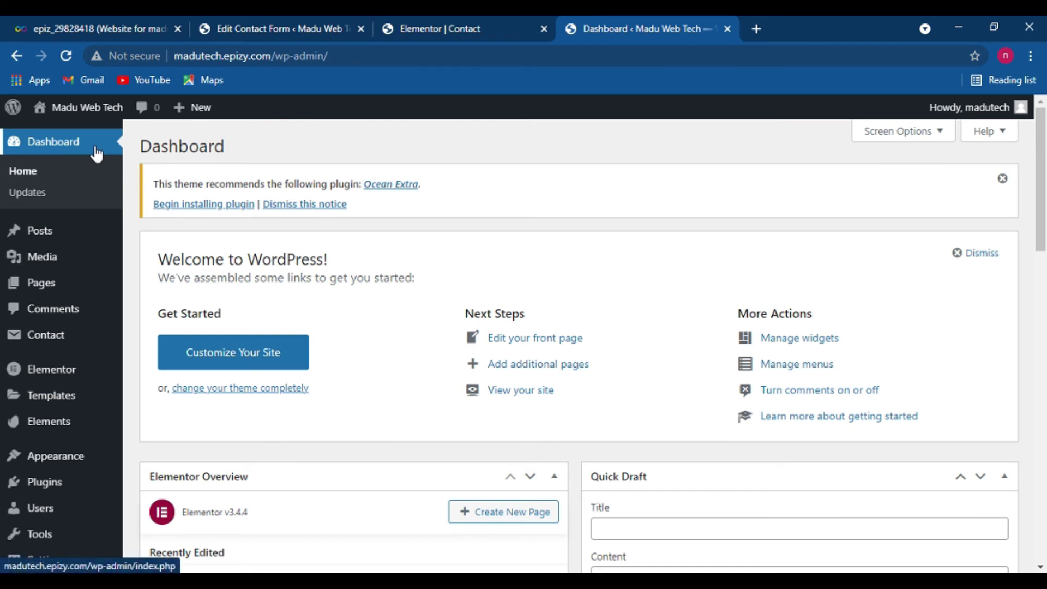
mouse_move(47, 292)
left_click(167, 286)
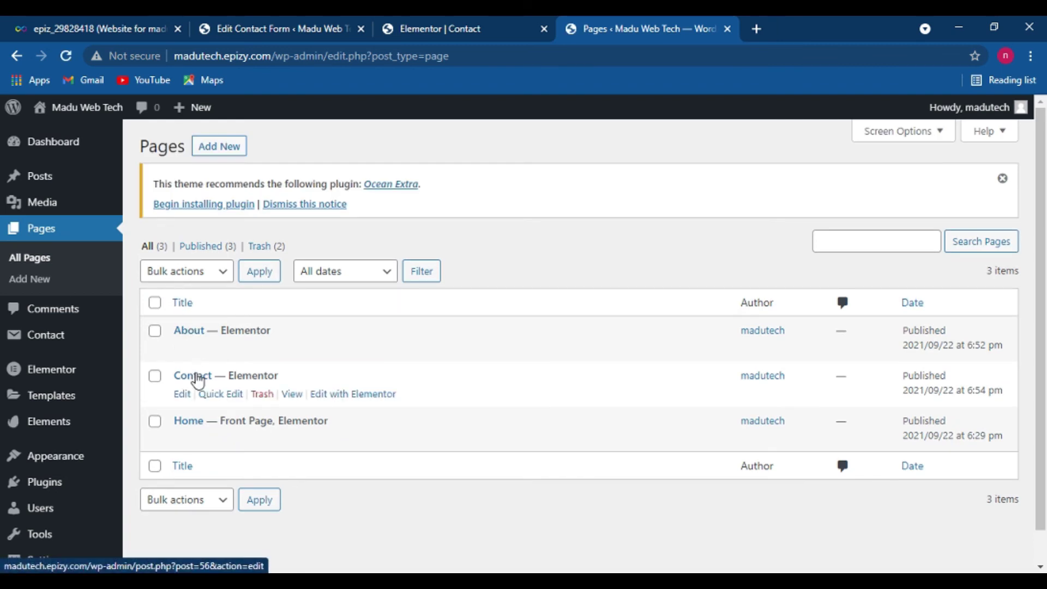
left_click(219, 157)
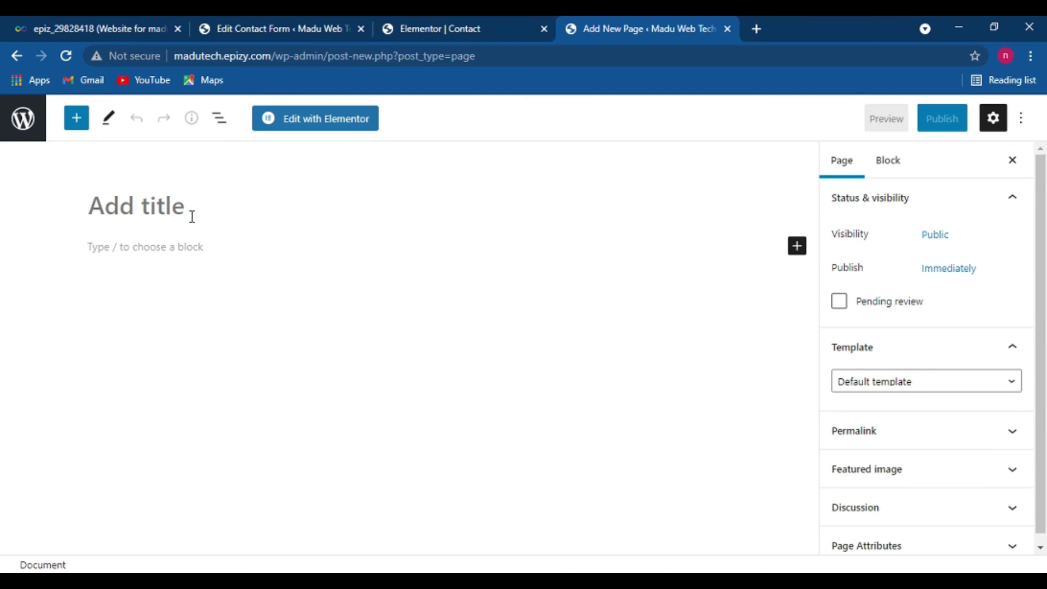
- Title the page 'Our Team', apply Elementor Full Width, publish it, and open it in Elementor
type("Team")
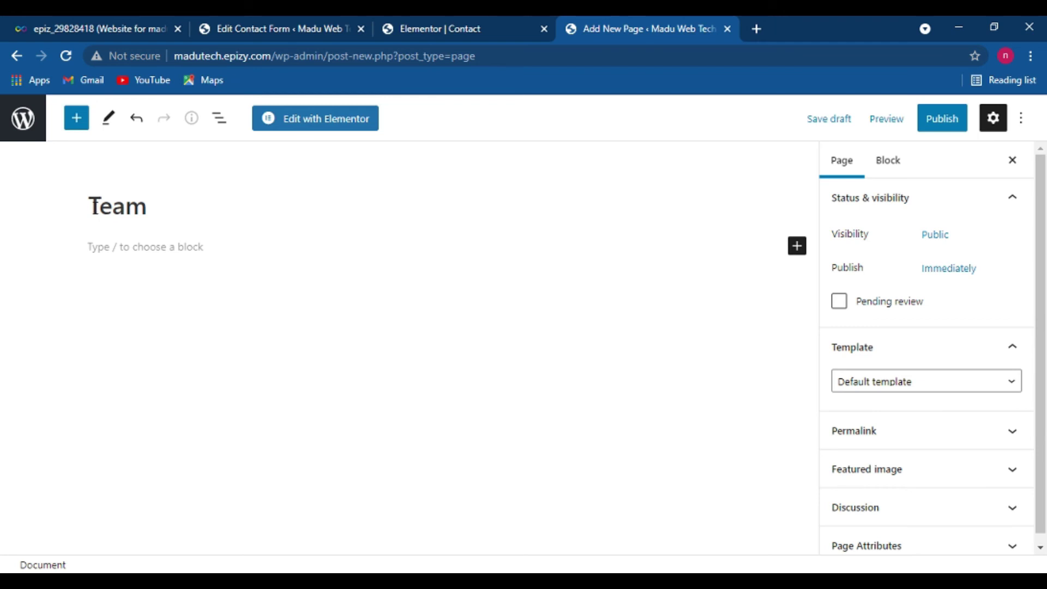
type("Our")
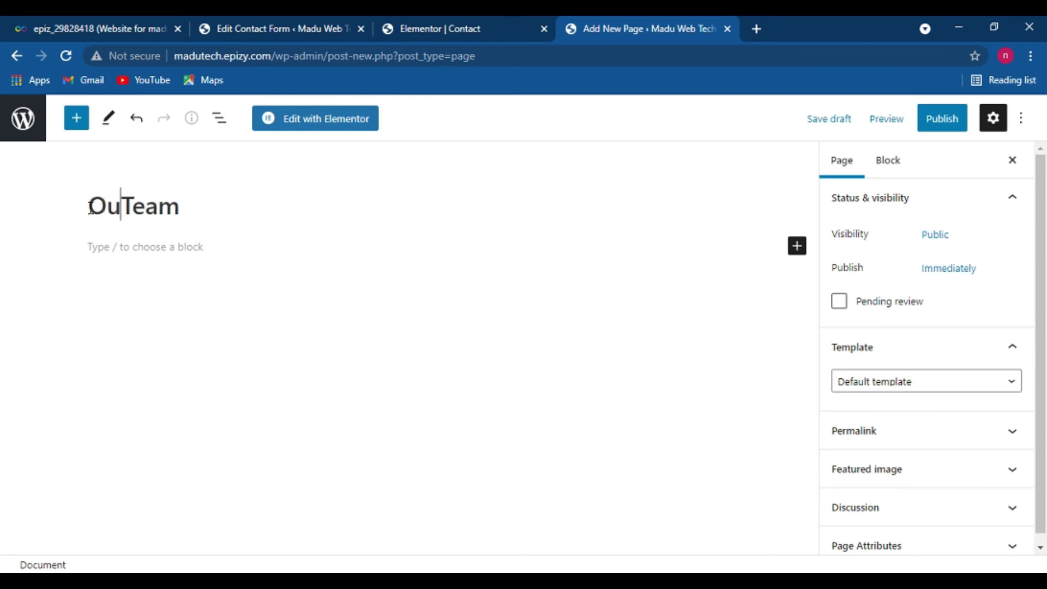
left_click(947, 385)
left_click(902, 428)
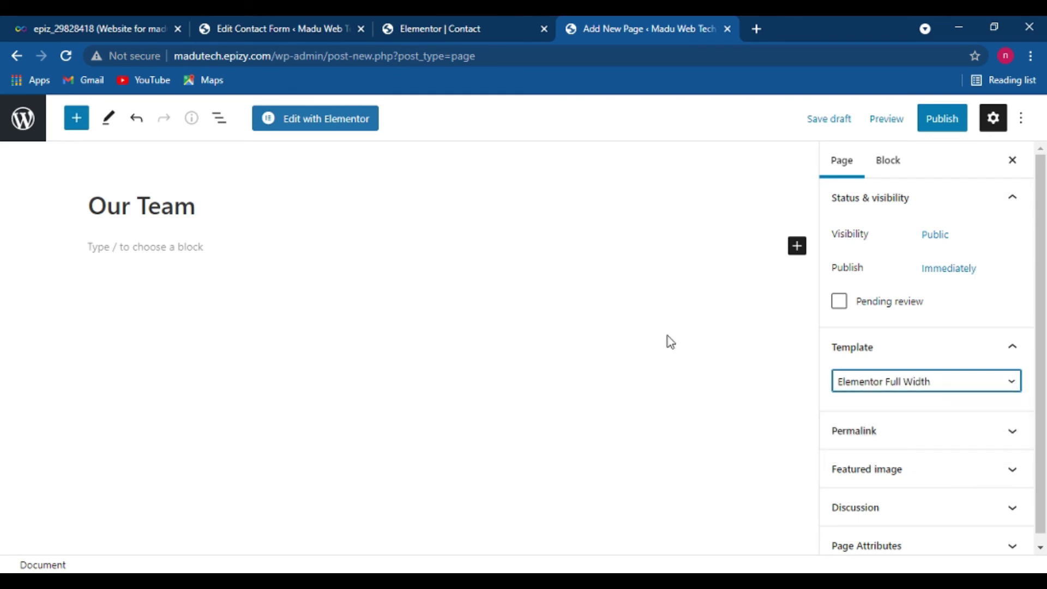
left_click(950, 117)
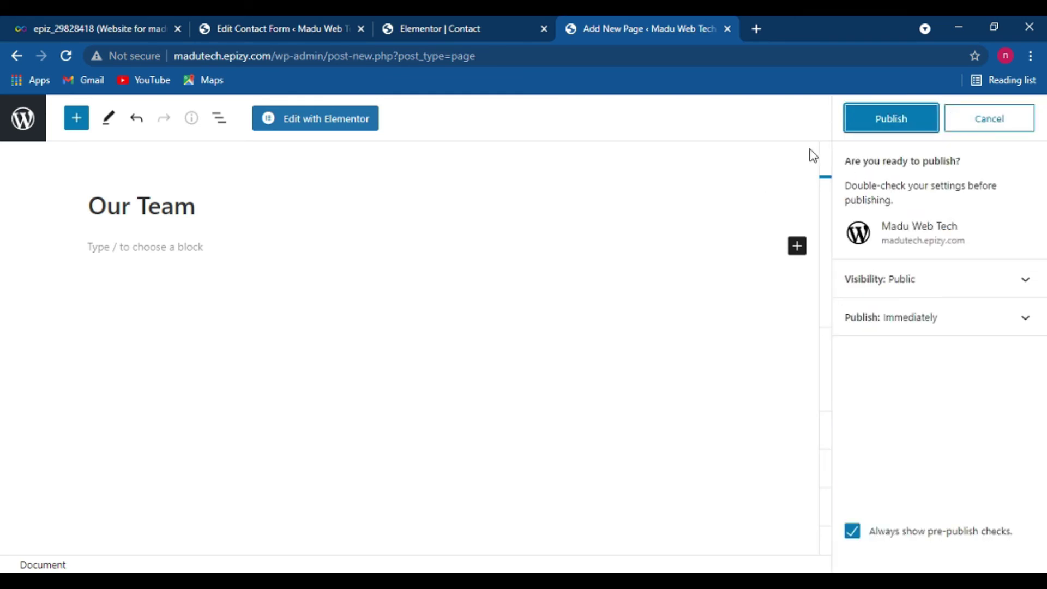
left_click(884, 131)
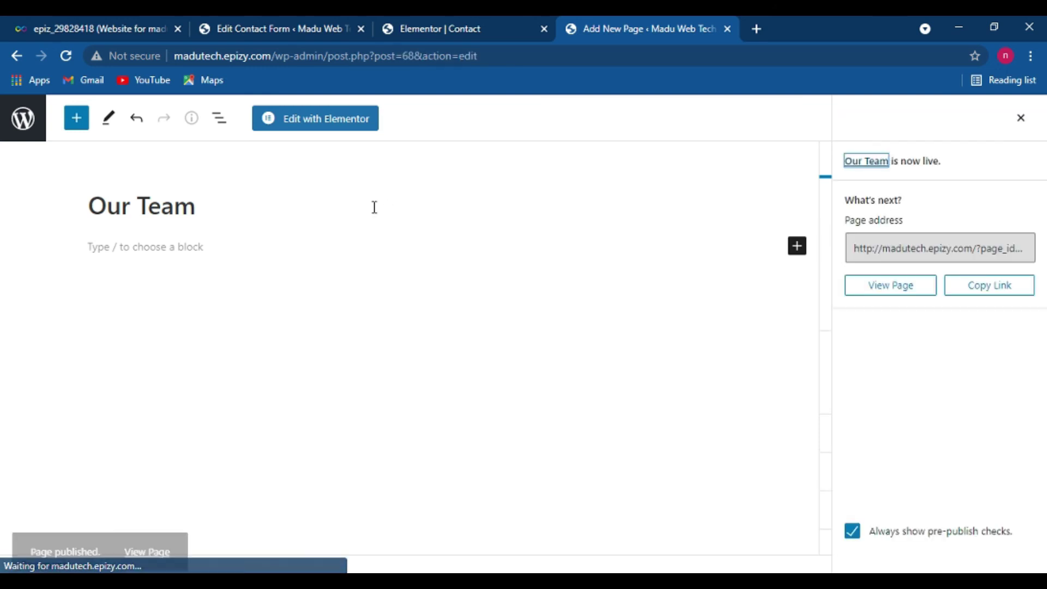
left_click(319, 119)
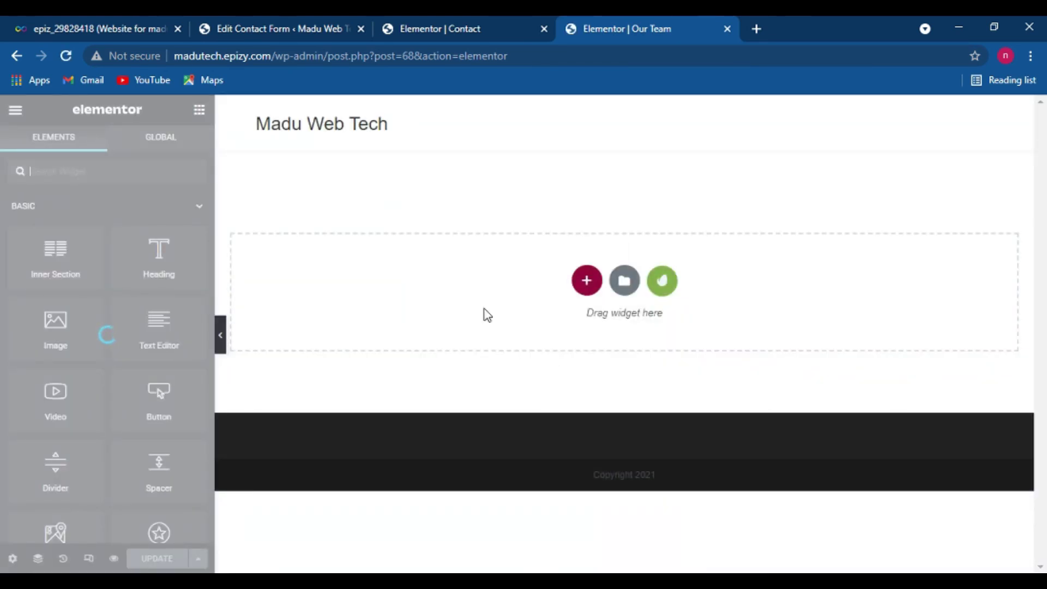
- Insert the Startup Business kit's Our Team template into the page
left_click(668, 284)
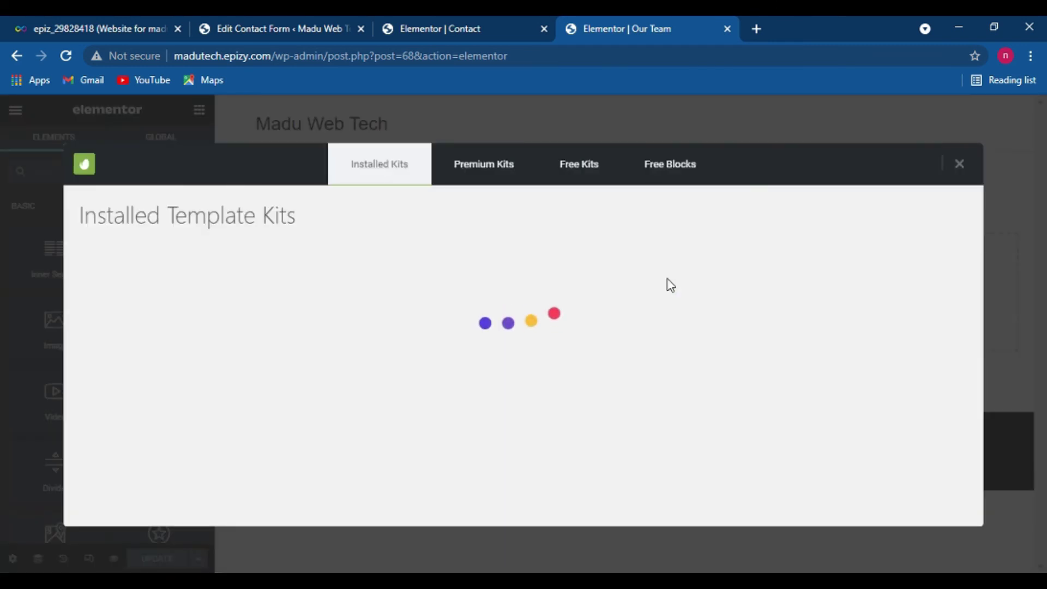
left_click(179, 360)
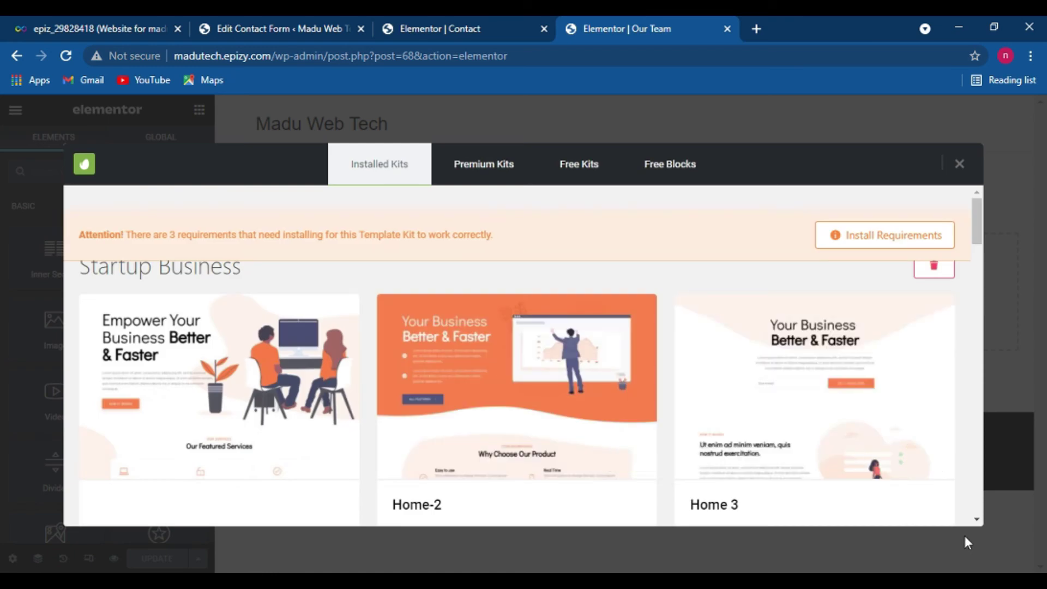
scroll(978, 519, "down", 4)
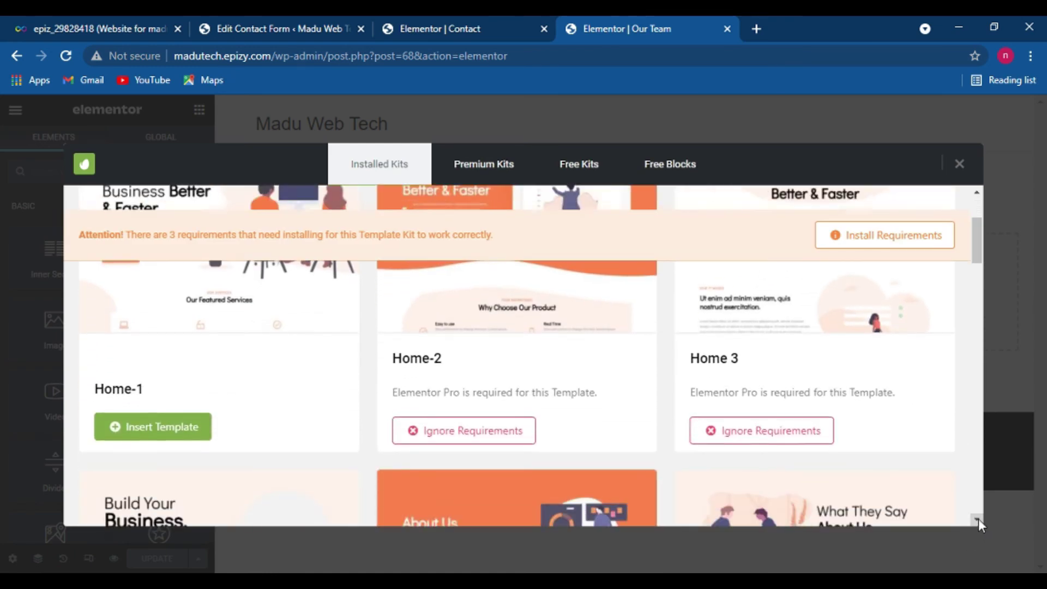
scroll(979, 519, "down", 5)
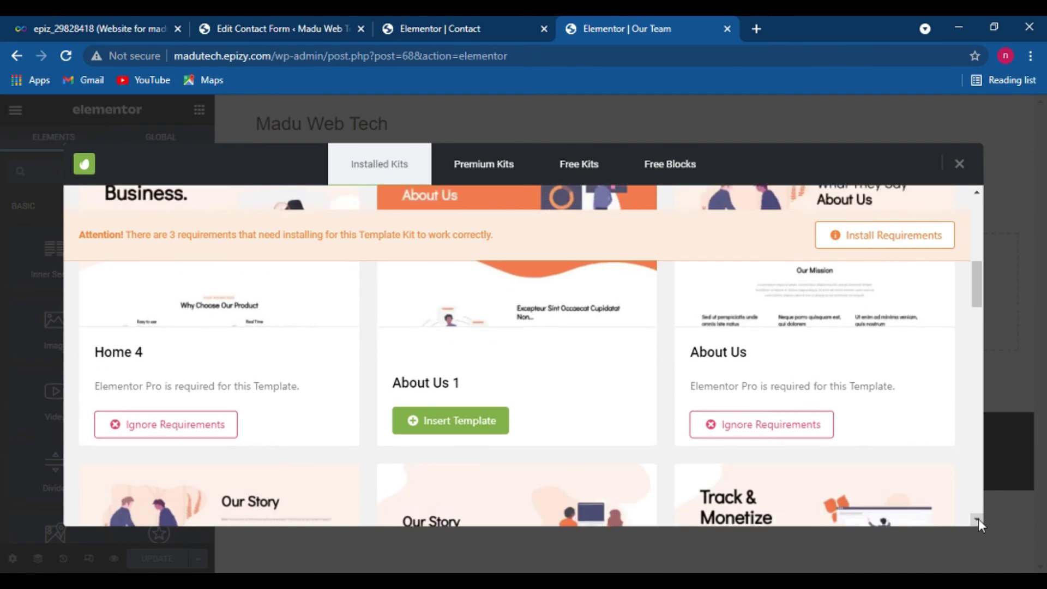
scroll(978, 518, "down", 2)
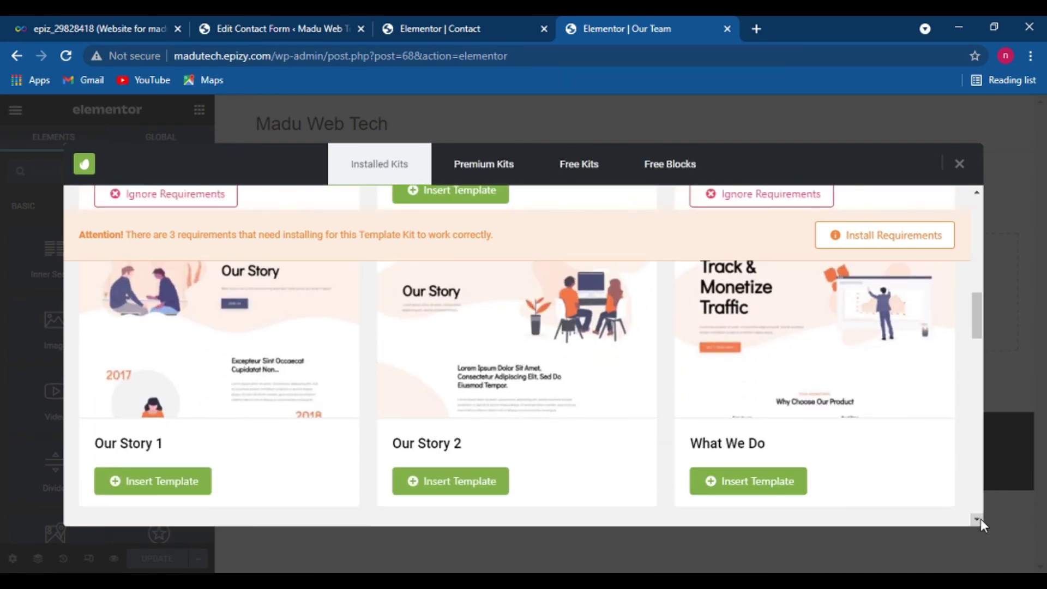
scroll(980, 518, "down", 5)
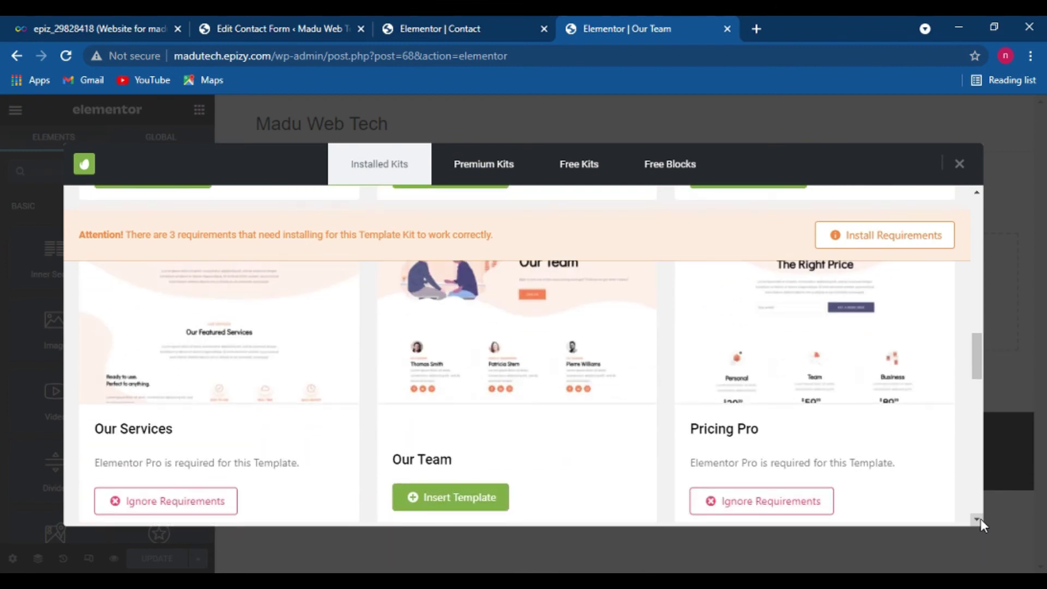
scroll(980, 519, "down", 2)
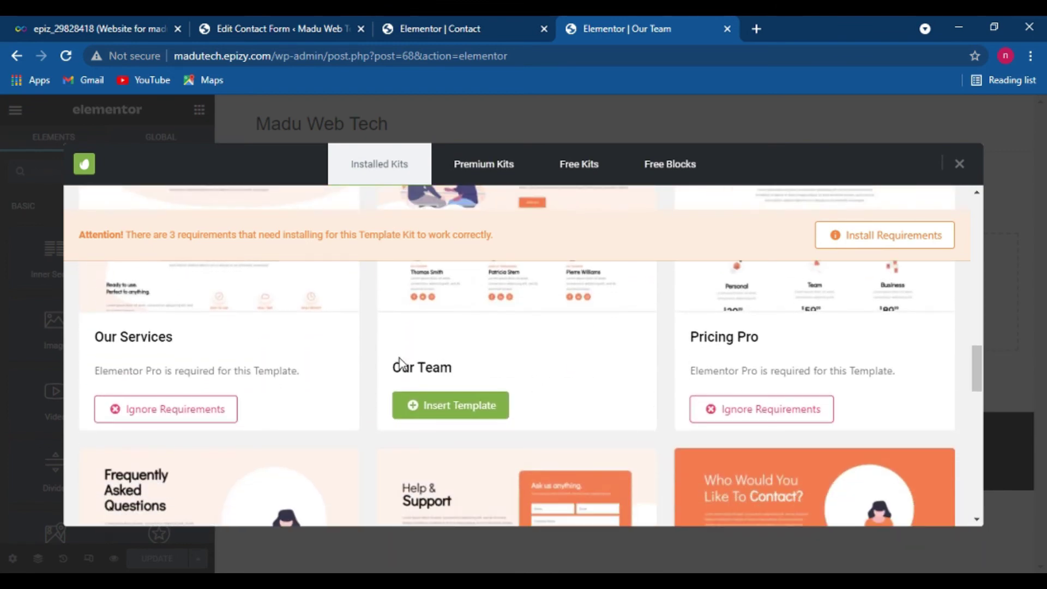
left_click(410, 405)
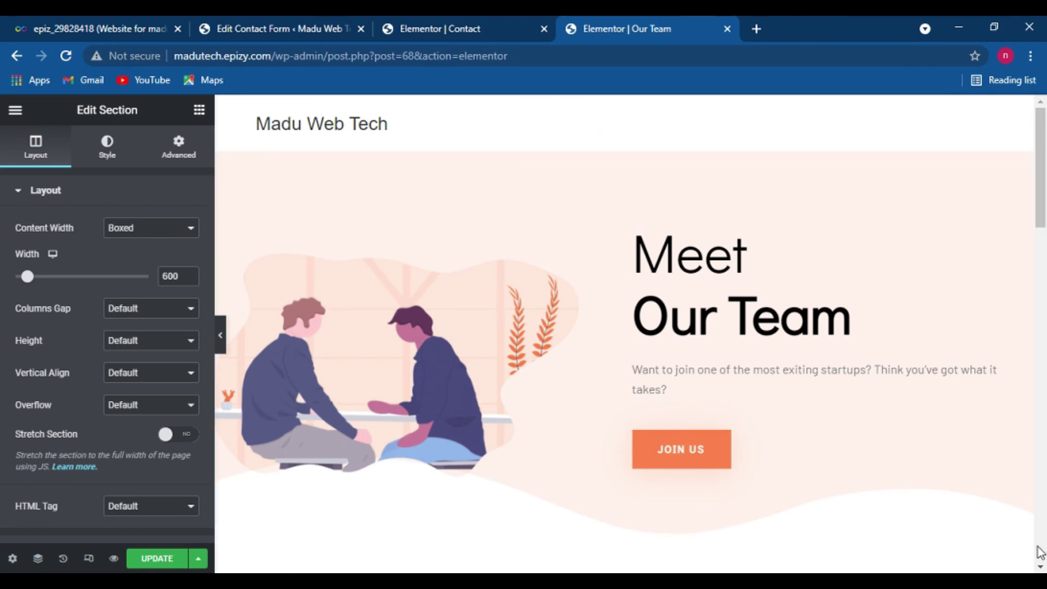
- Select each team card's Social Icons widget to render its icons, then select the Head of Recruitment photo
scroll(1039, 552, "down", 8)
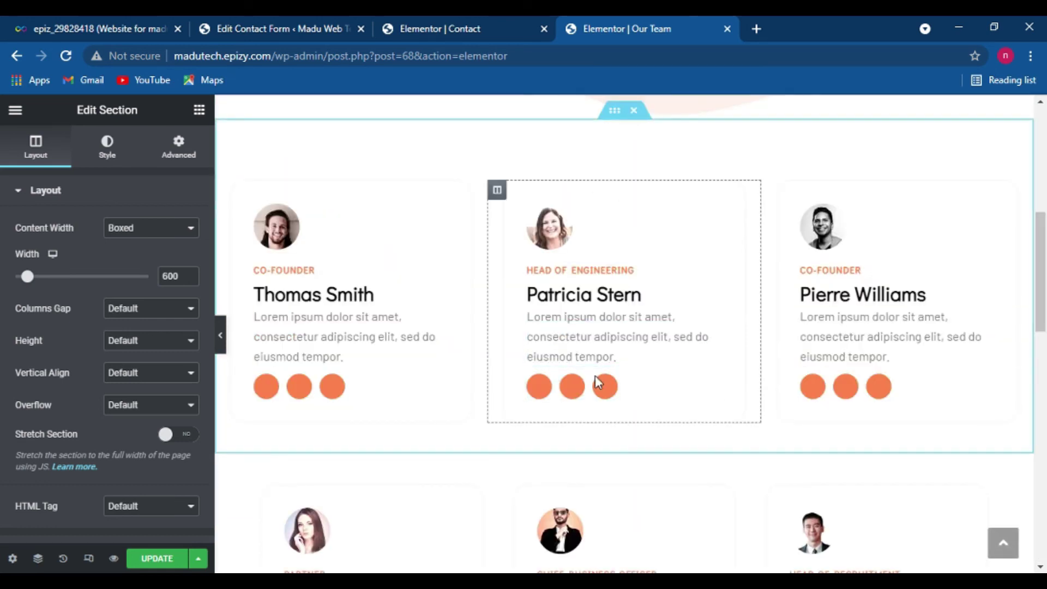
left_click(607, 392)
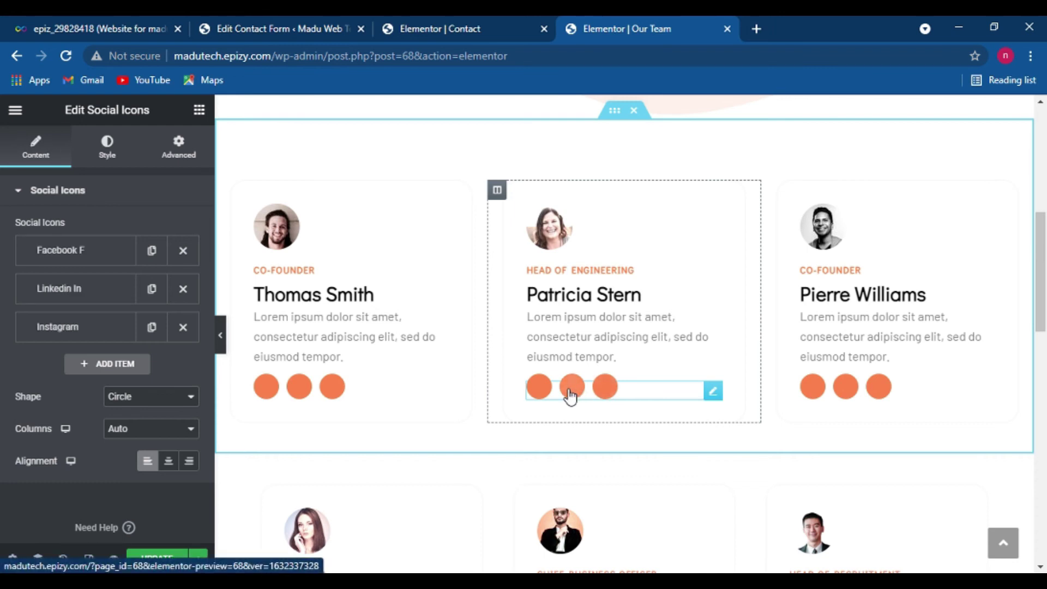
scroll(570, 395, "down", 4)
left_click(612, 481)
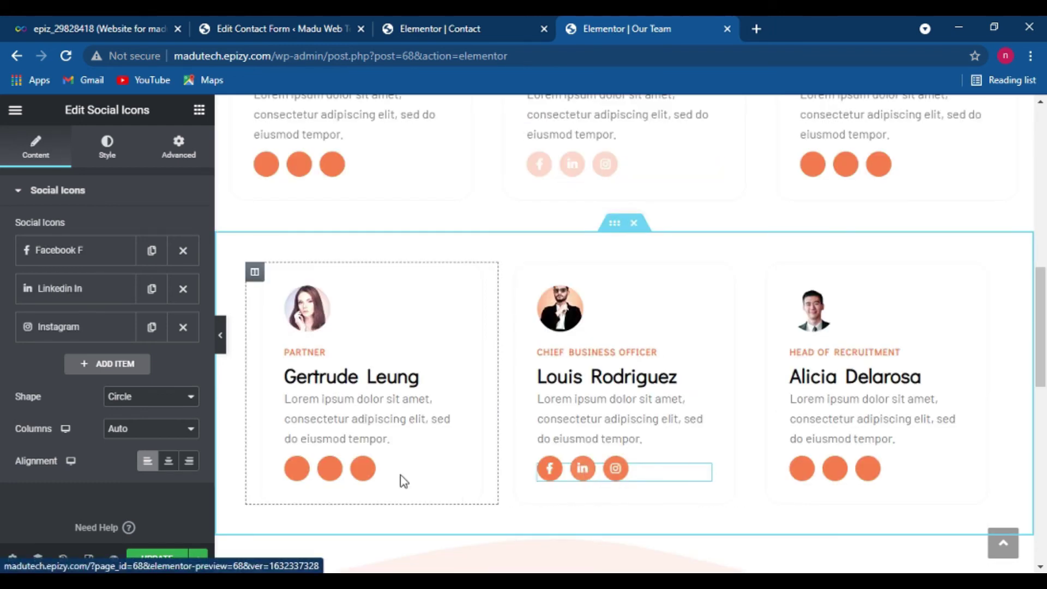
left_click(363, 470)
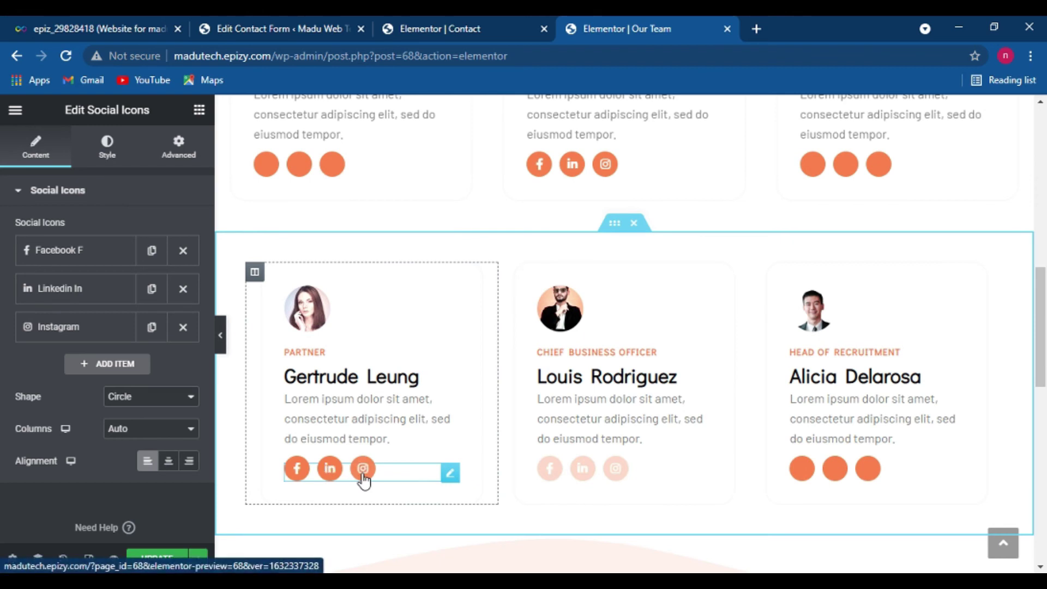
left_click(843, 473)
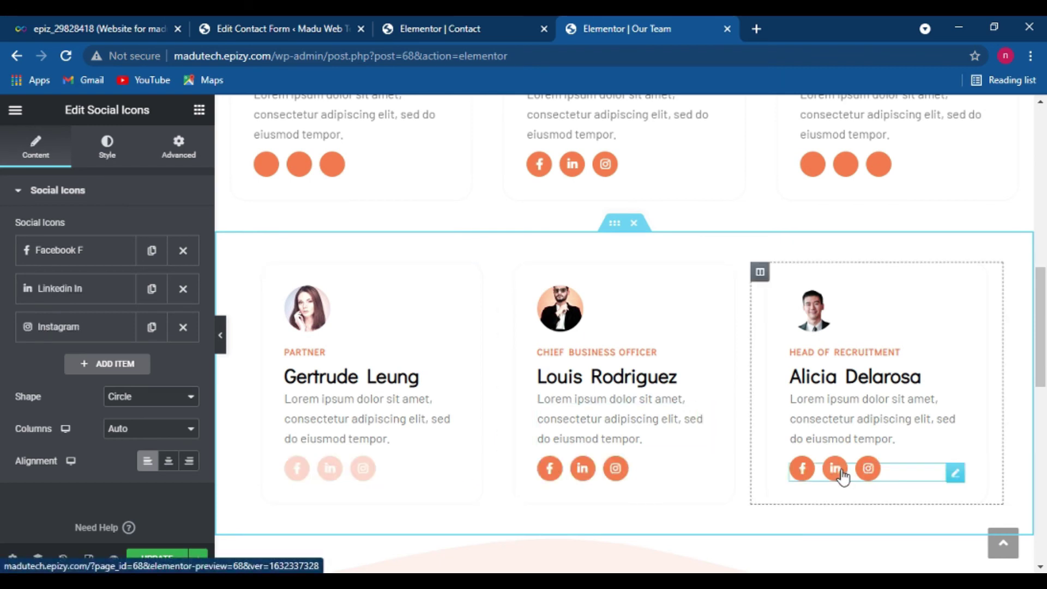
left_click(851, 172)
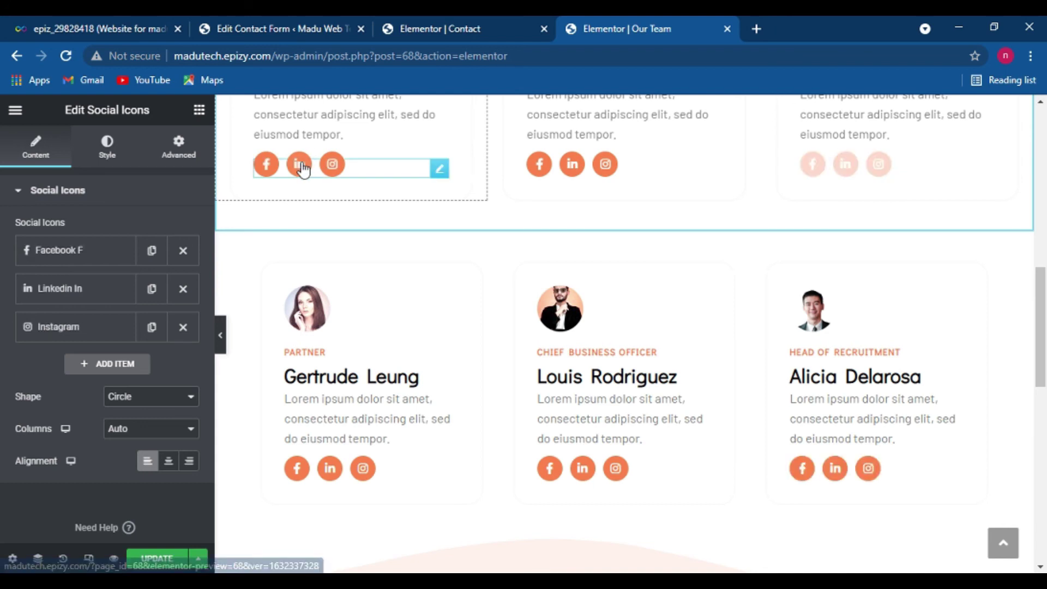
scroll(769, 113, "down", 3)
left_click(814, 130)
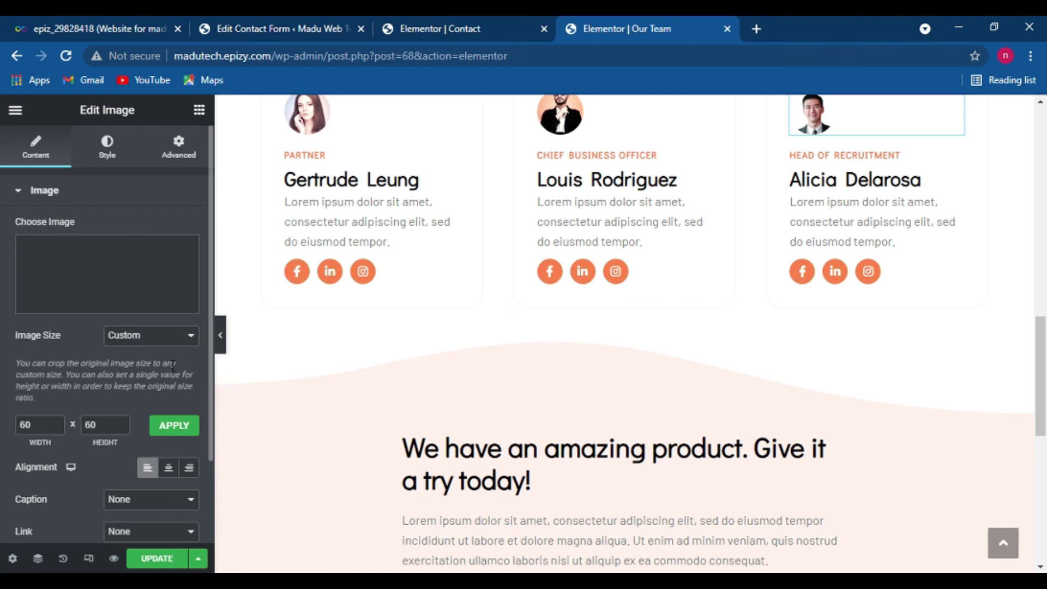
- Upload a portrait photo and insert it into the Head of Recruitment card image
scroll(211, 254, "down", 2)
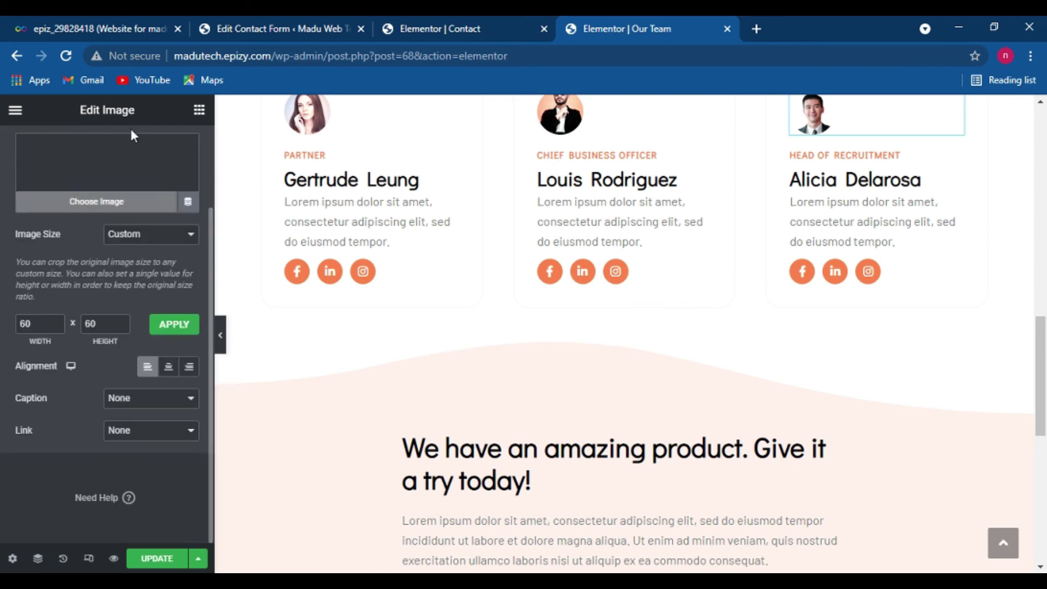
mouse_move(99, 169)
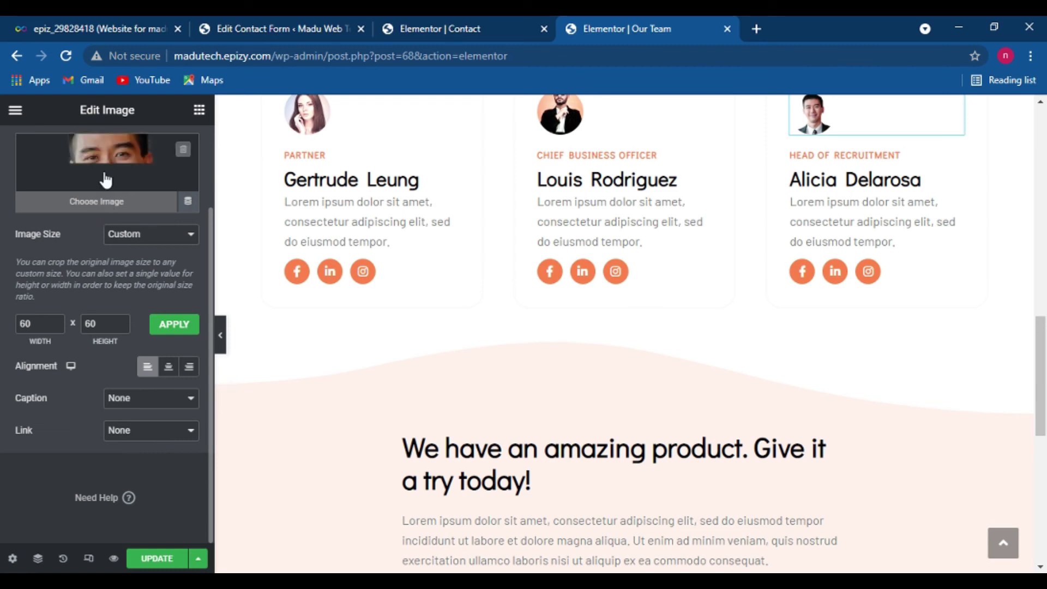
left_click(101, 212)
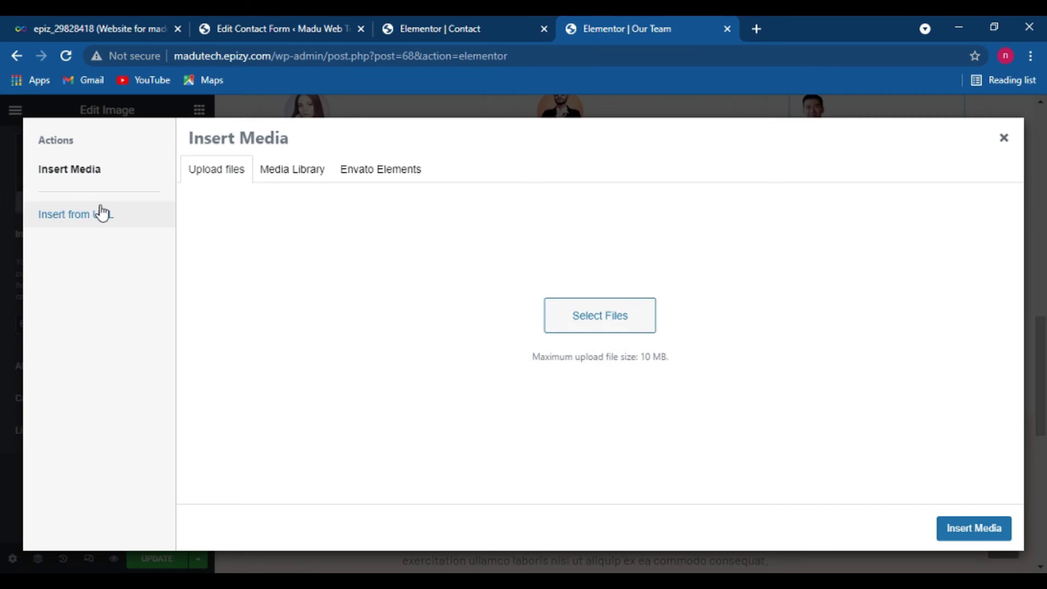
left_click(599, 371)
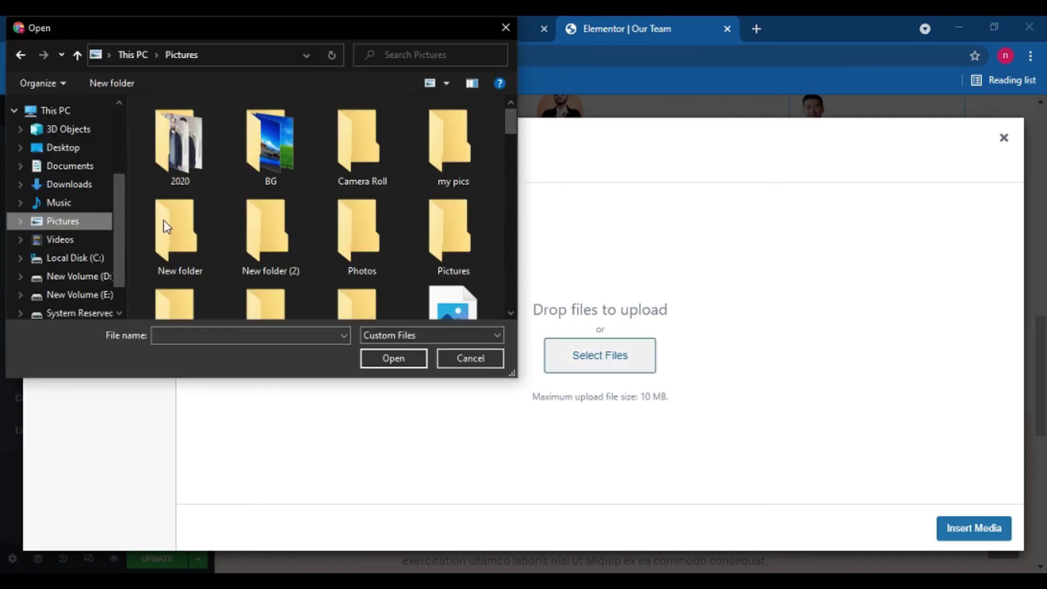
scroll(509, 305, "down", 15)
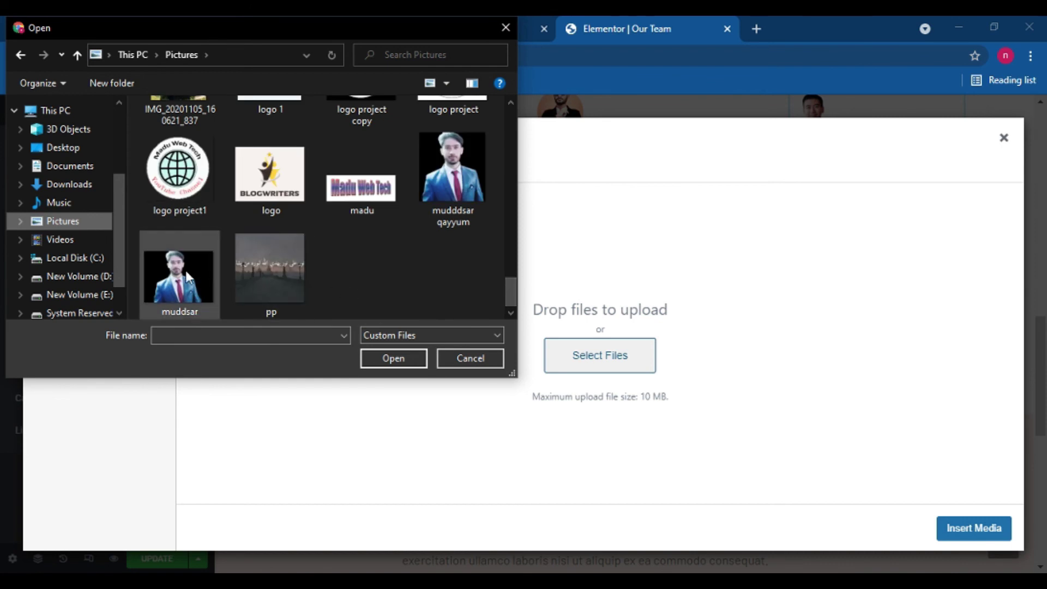
left_click(457, 195)
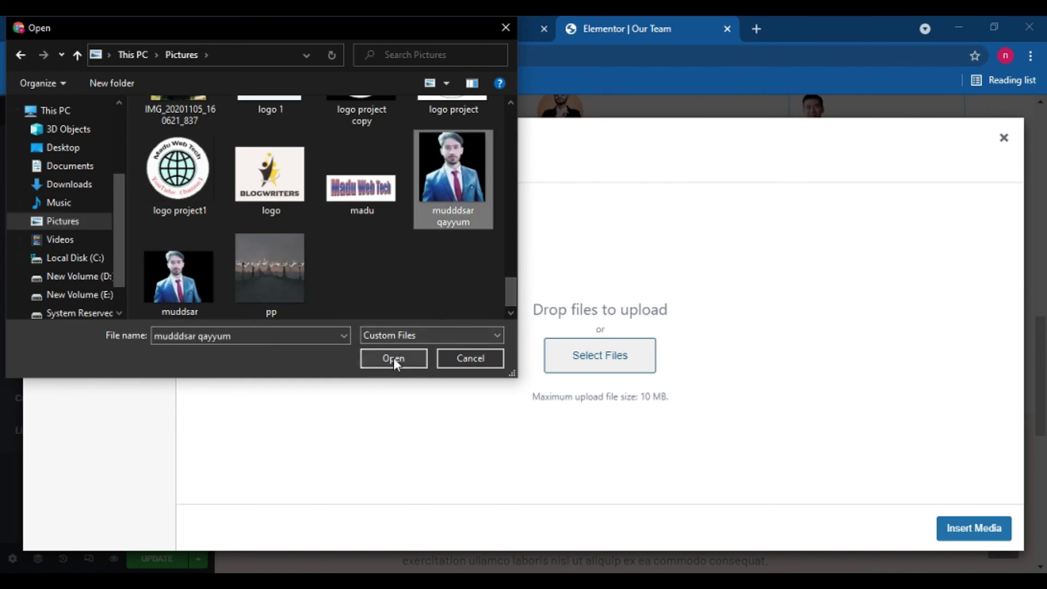
left_click(394, 358)
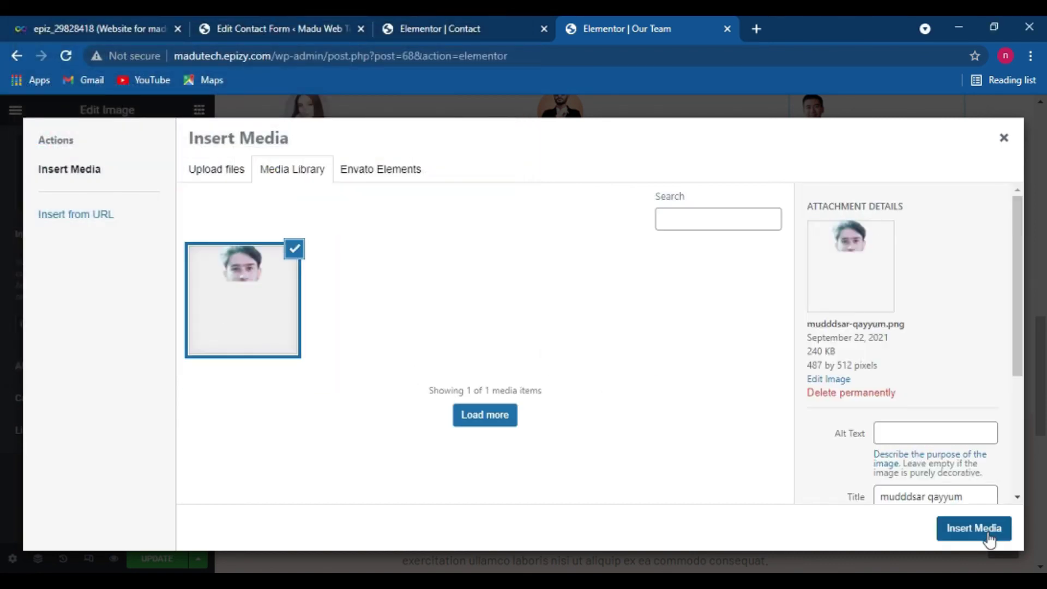
left_click(990, 529)
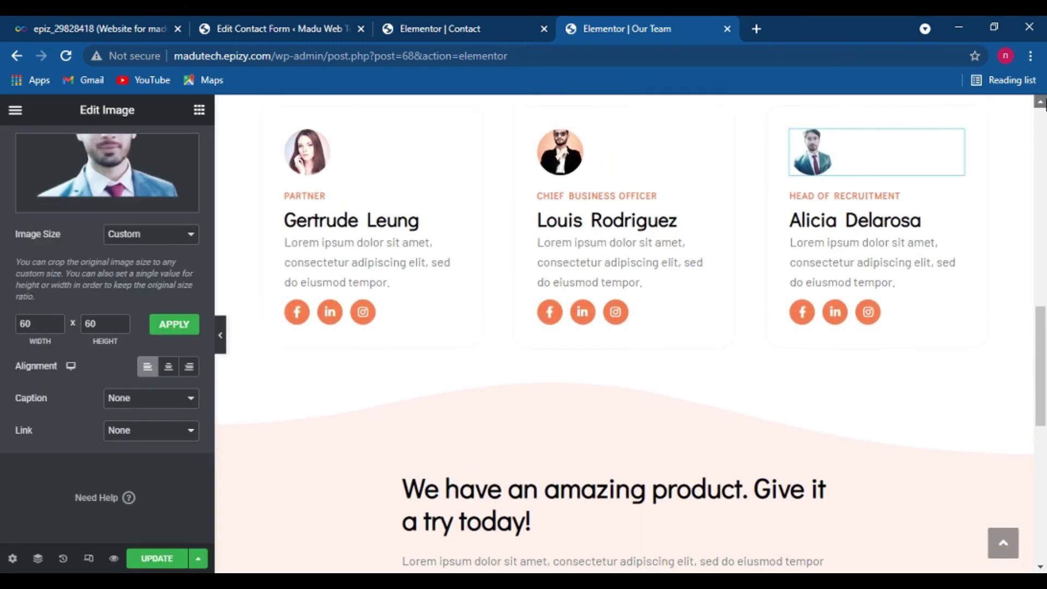
- Save the Our Team page with UPDATE and return to the Contact page editor
scroll(1001, 122, "up", 1)
left_click(1043, 126)
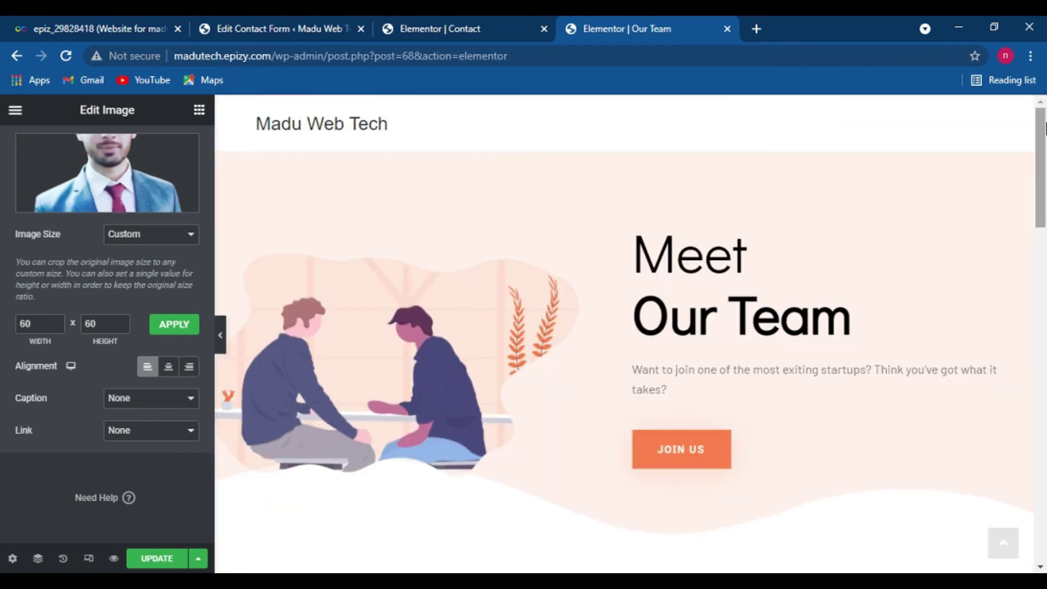
left_click(157, 560)
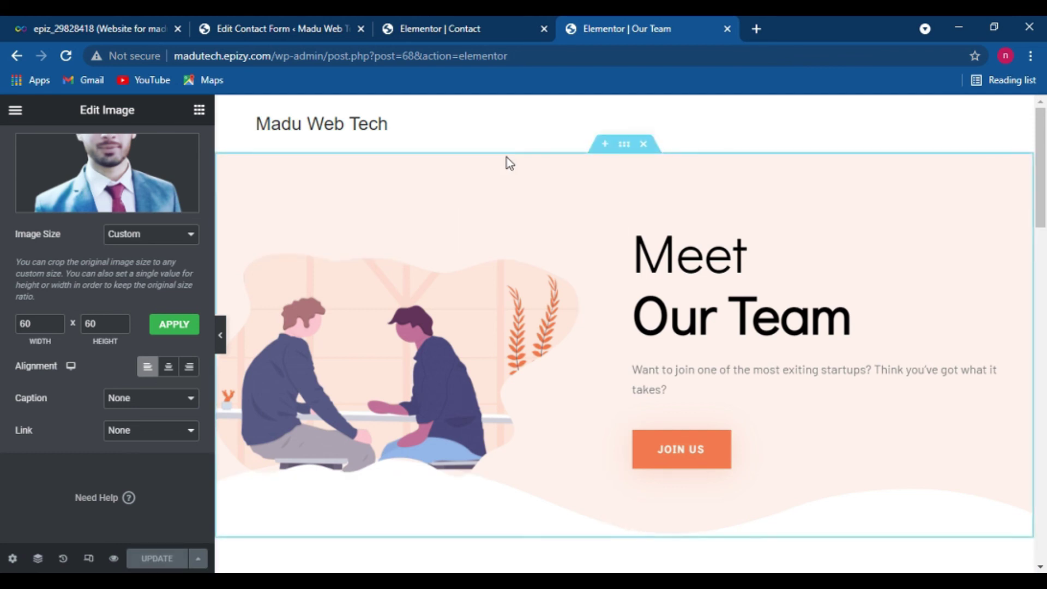
left_click(456, 16)
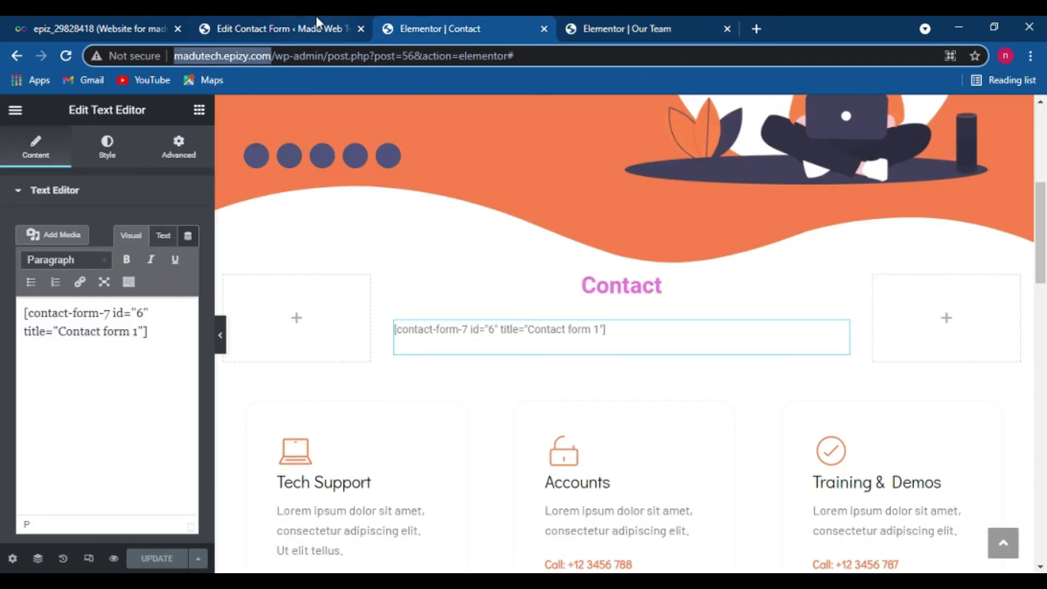
- Go to All Pages (About, Contact, Home, Our Team) and start a new page titled 'FAQ'
left_click(316, 15)
mouse_move(55, 229)
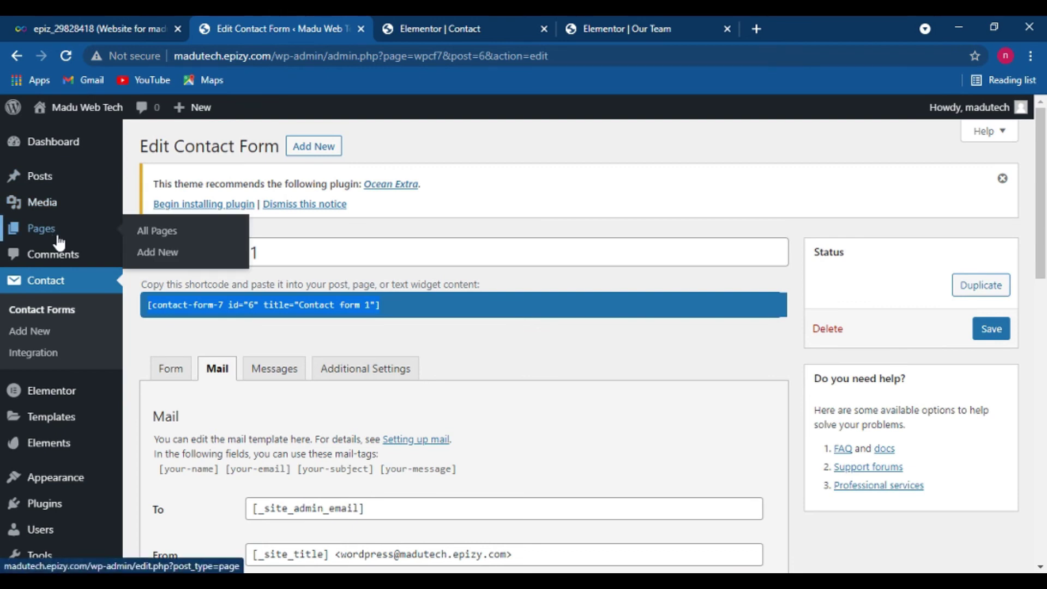
left_click(166, 236)
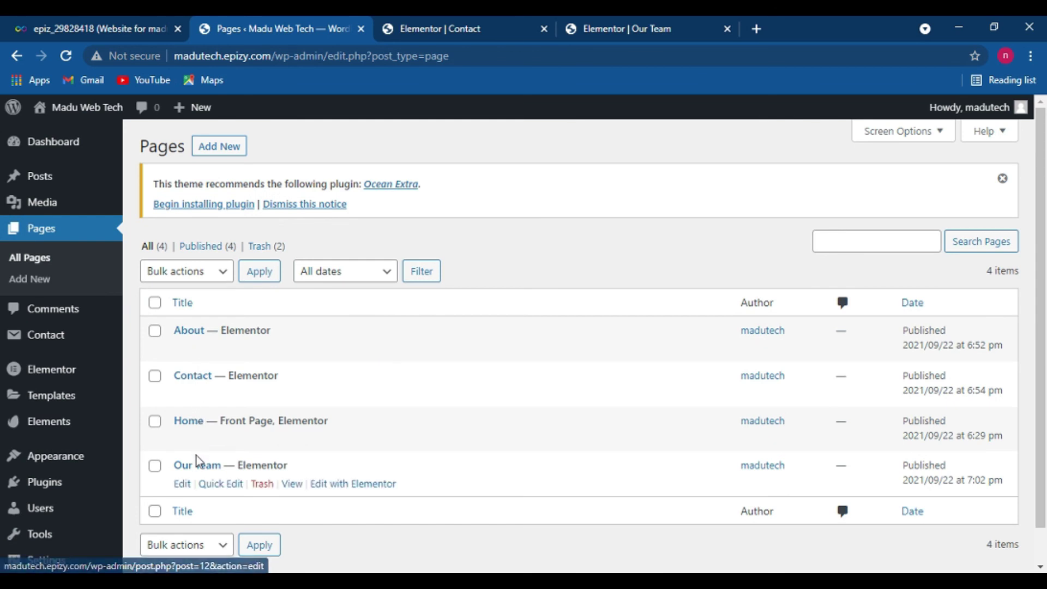
left_click(214, 155)
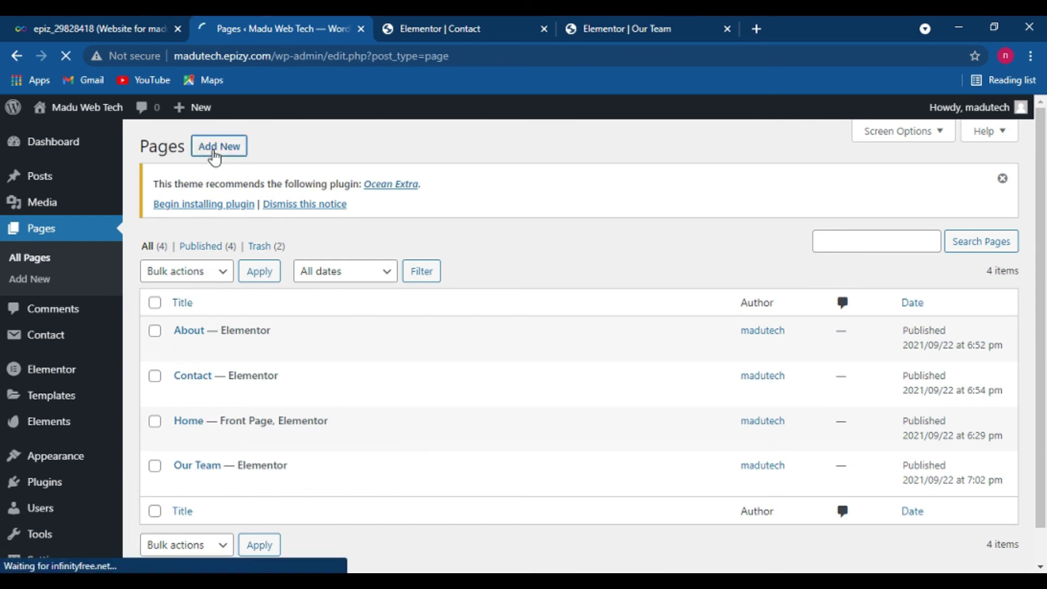
type("F")
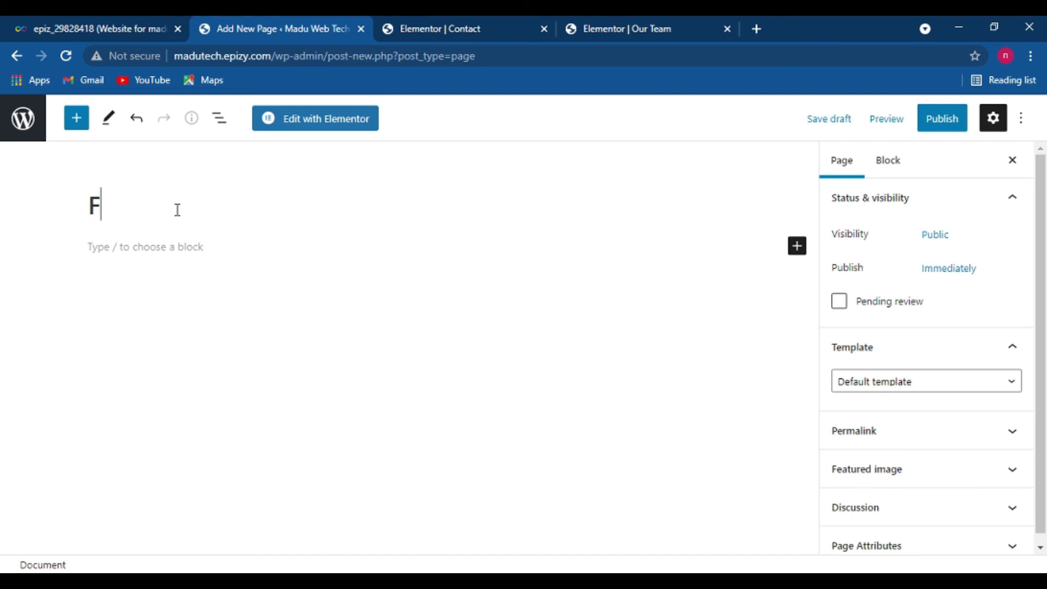
type("AQ")
- Apply the Elementor Full Width template to the FAQ page, publish it, and open it in Elementor
left_click(888, 384)
left_click(870, 428)
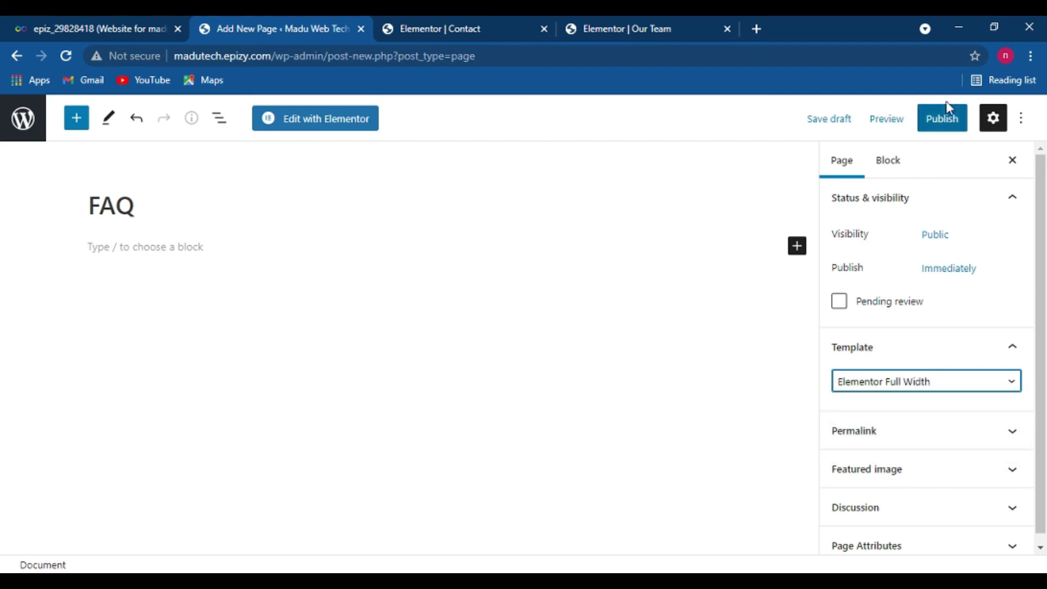
left_click(939, 131)
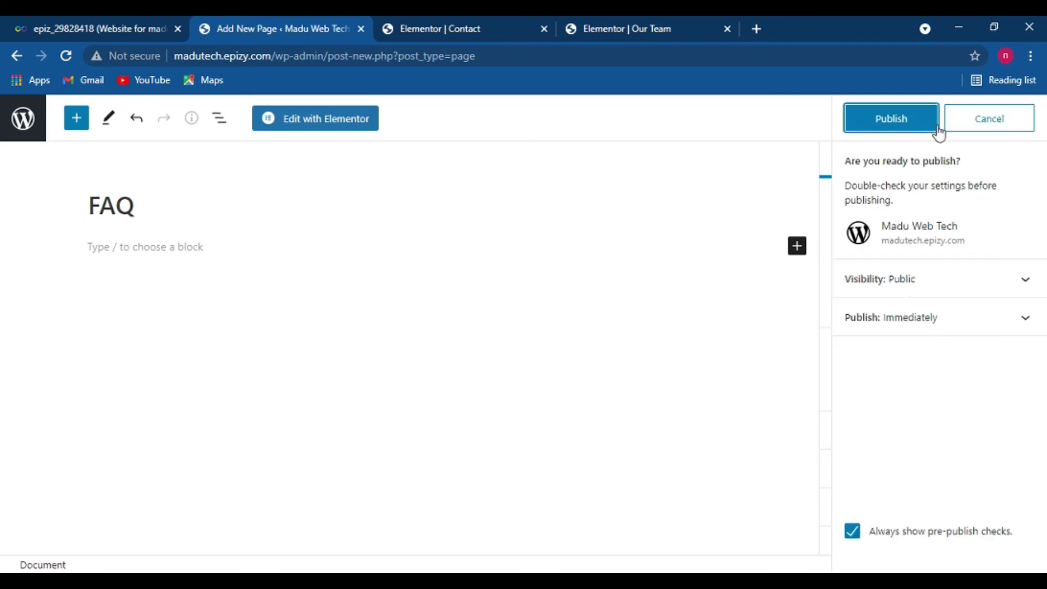
left_click(888, 130)
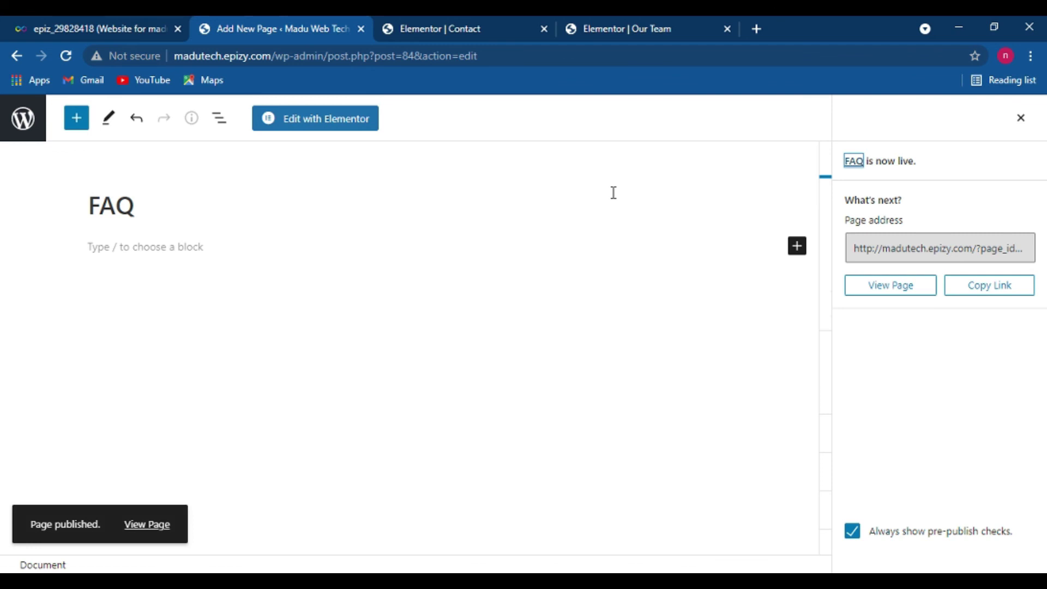
left_click(317, 130)
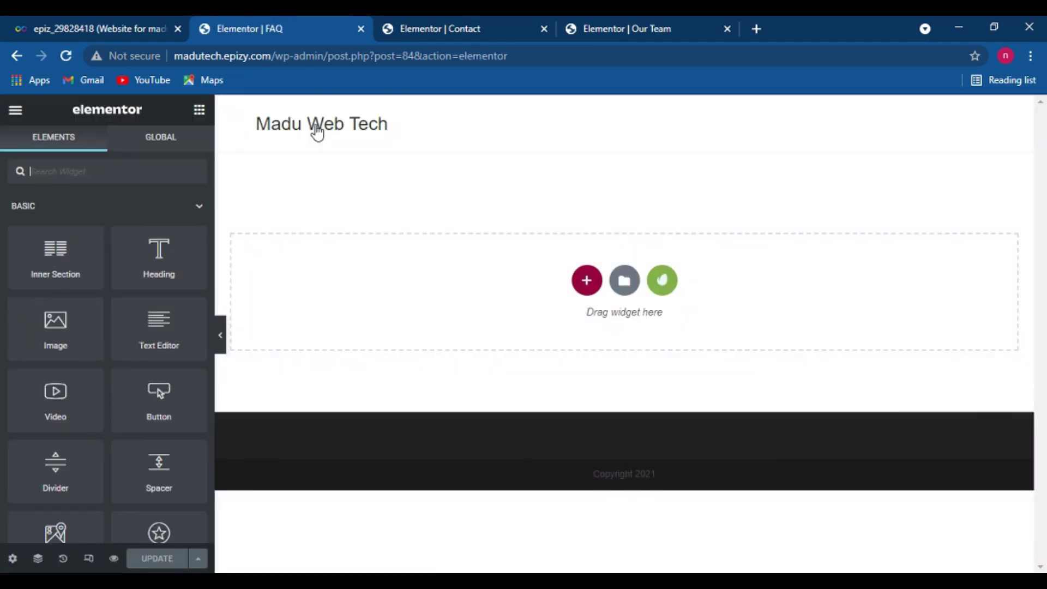
- Insert the Startup Business kit's FAQ template into the FAQ page
left_click(662, 284)
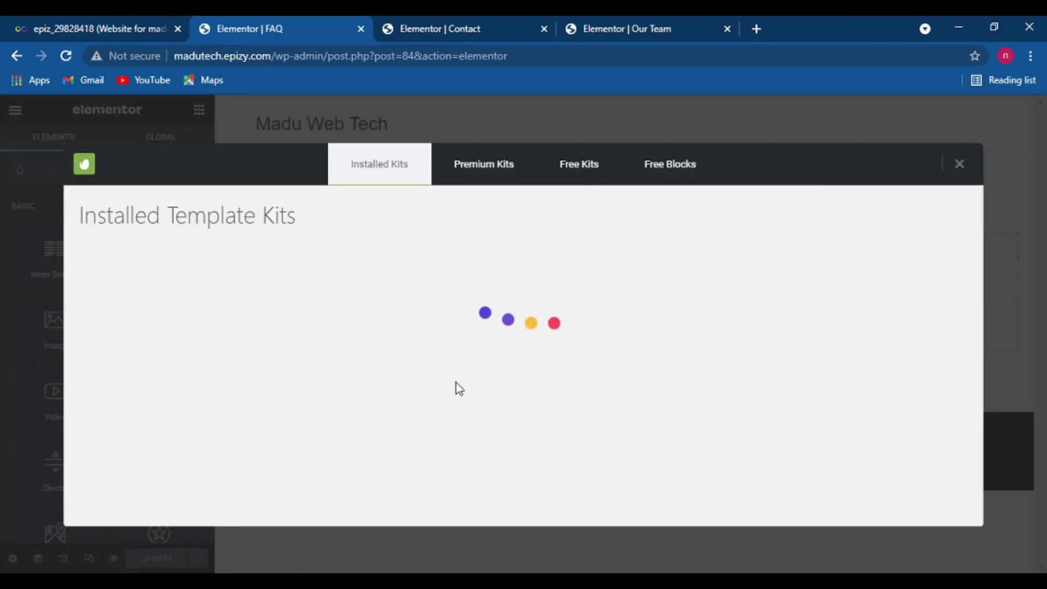
left_click(211, 395)
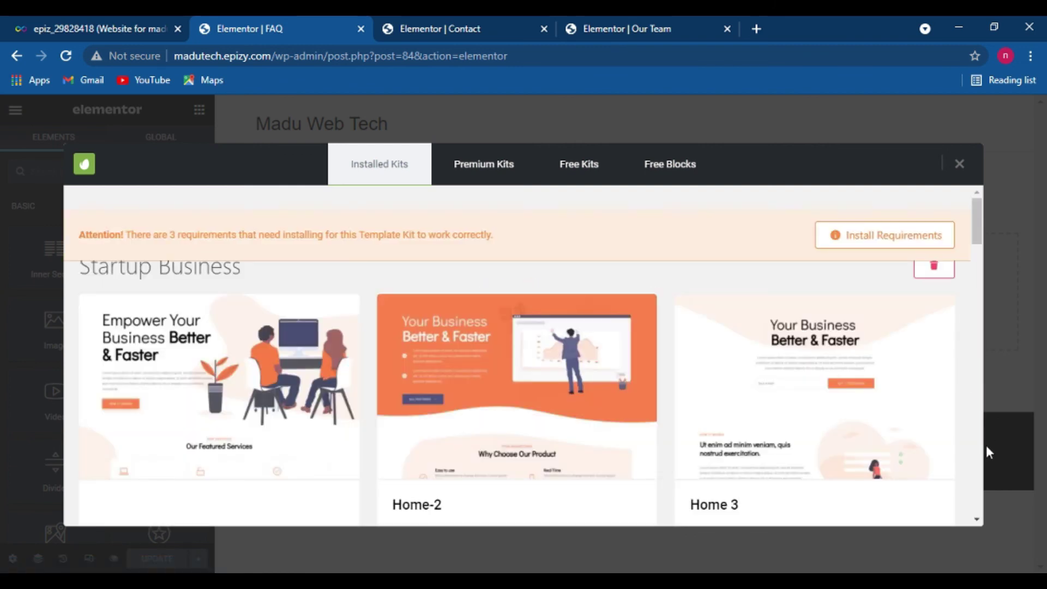
scroll(980, 471, "down", 7)
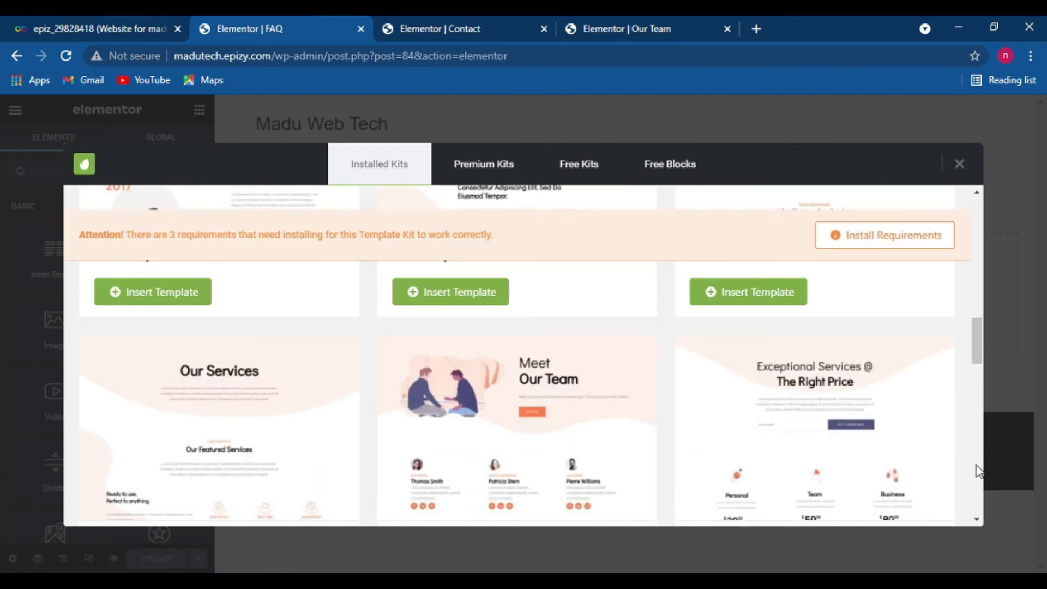
scroll(979, 470, "down", 5)
scroll(980, 470, "down", 5)
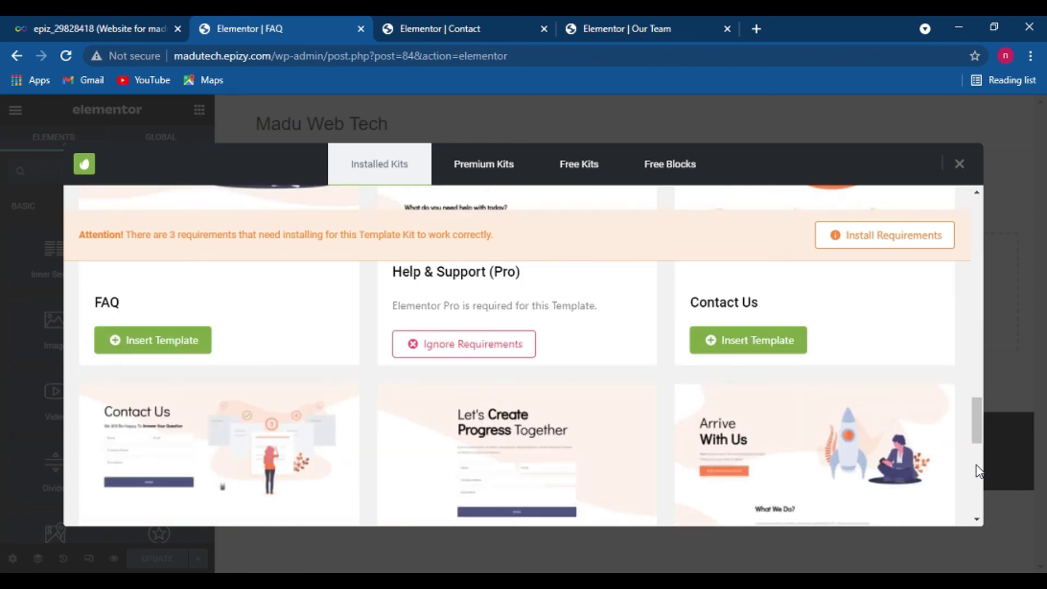
left_click(116, 340)
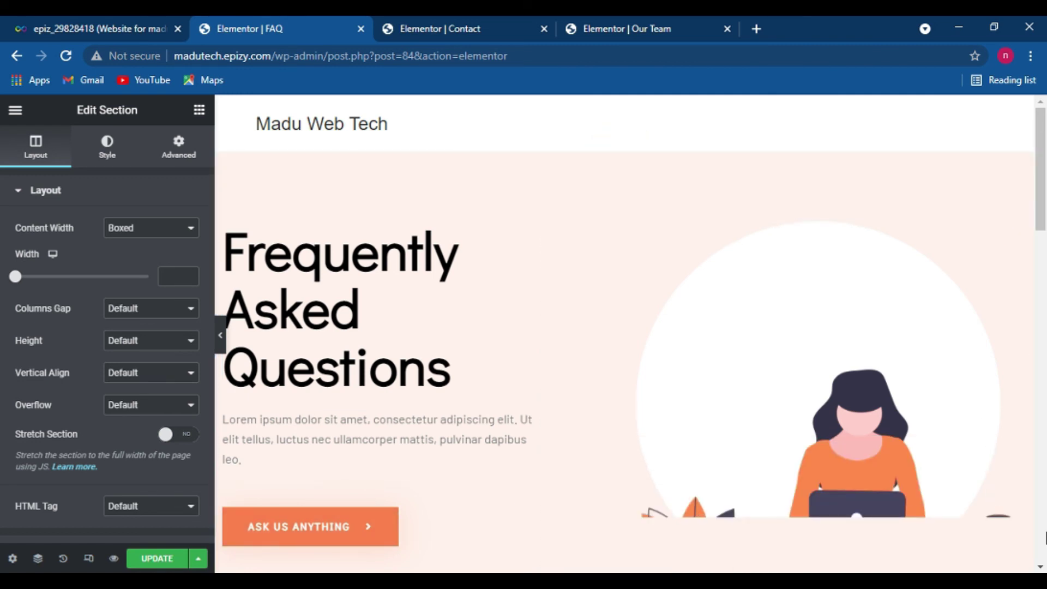
- Select the FAQ toggle list, expand the financial question, and edit the first question's title and answer
scroll(1021, 538, "down", 8)
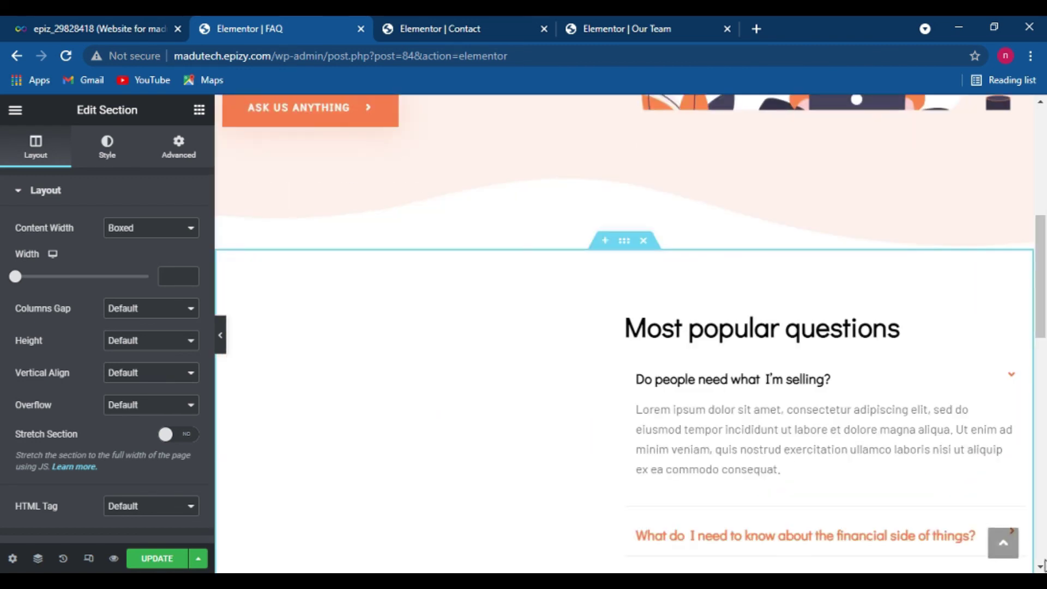
scroll(1043, 566, "down", 5)
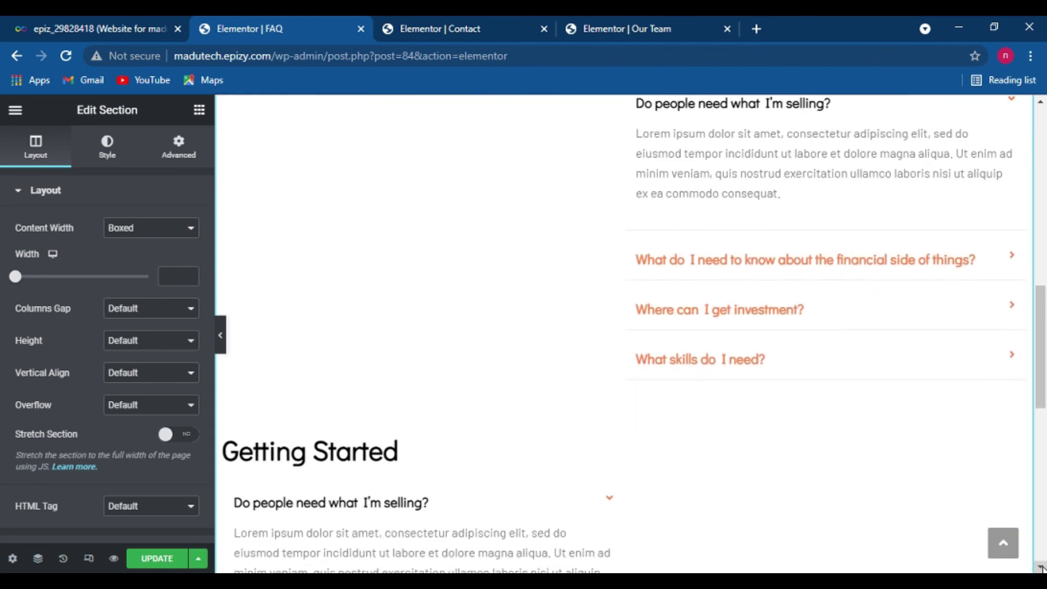
left_click(836, 265)
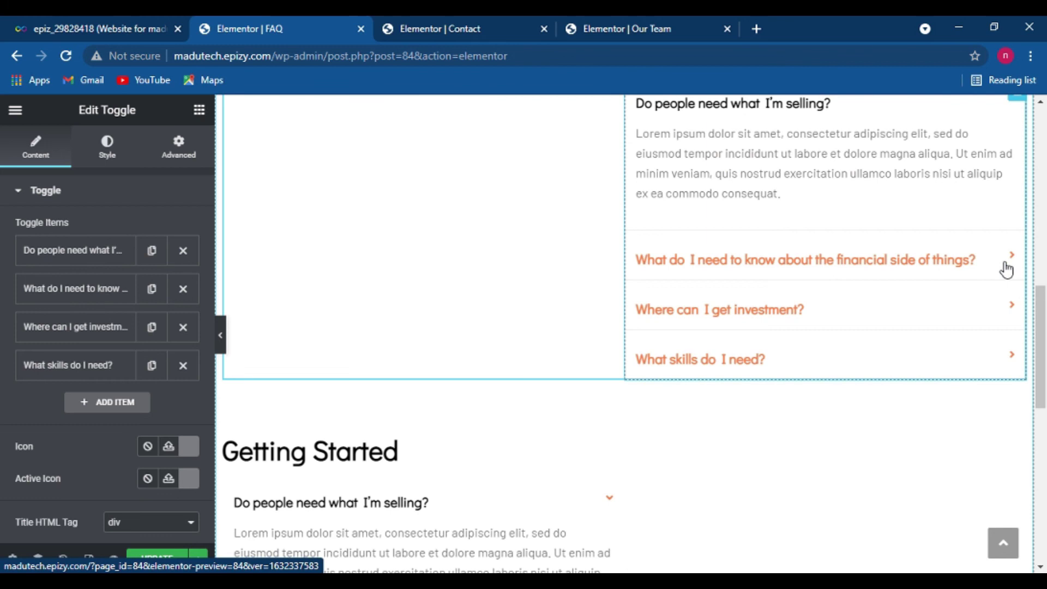
left_click(1009, 265)
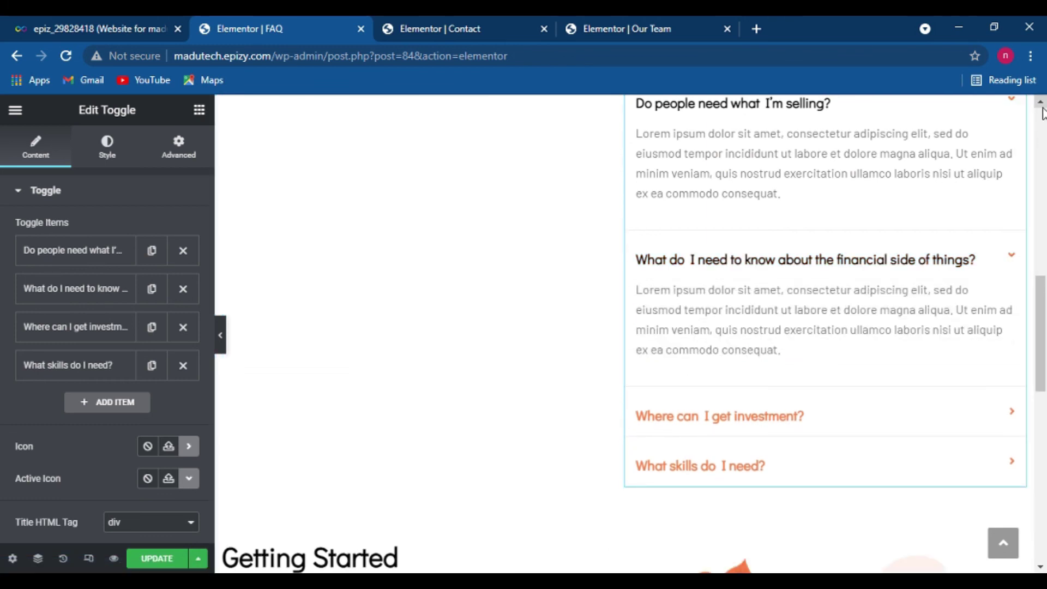
scroll(1043, 112, "up", 3)
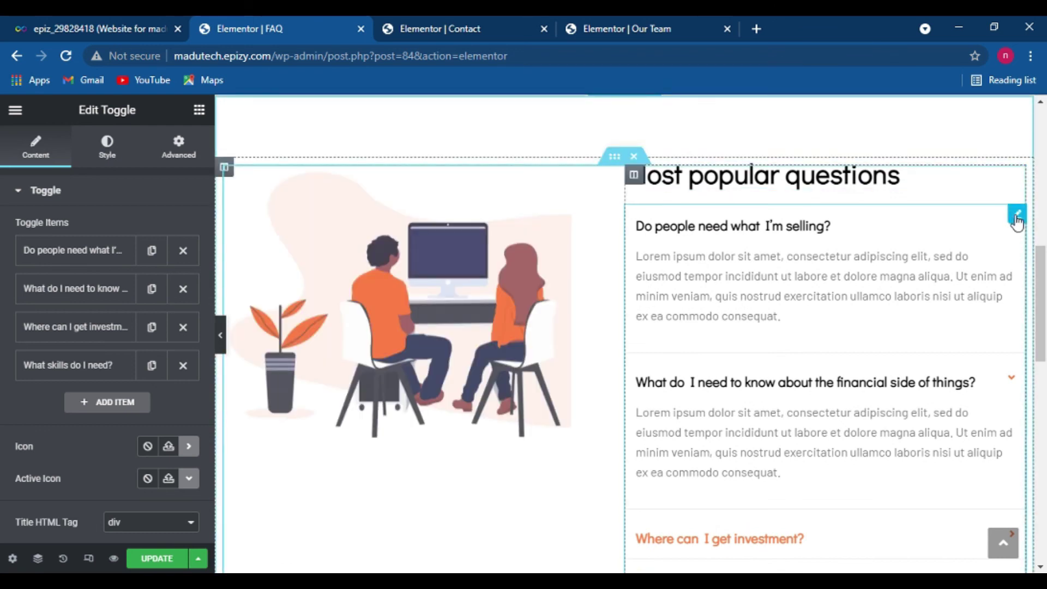
left_click(81, 252)
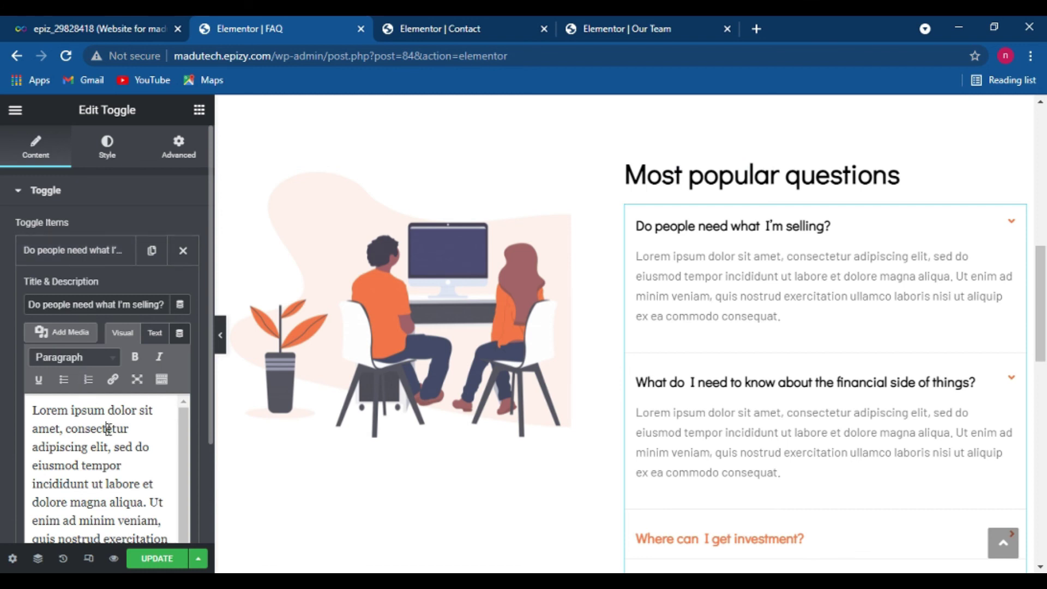
left_click(32, 302)
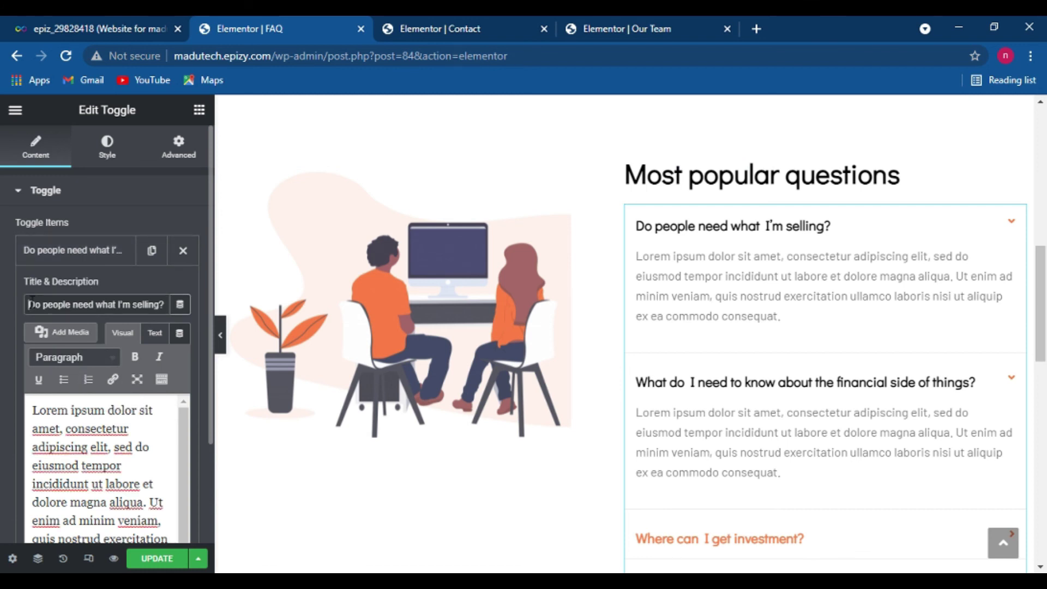
left_click_drag(32, 302, 165, 290)
left_click(106, 431)
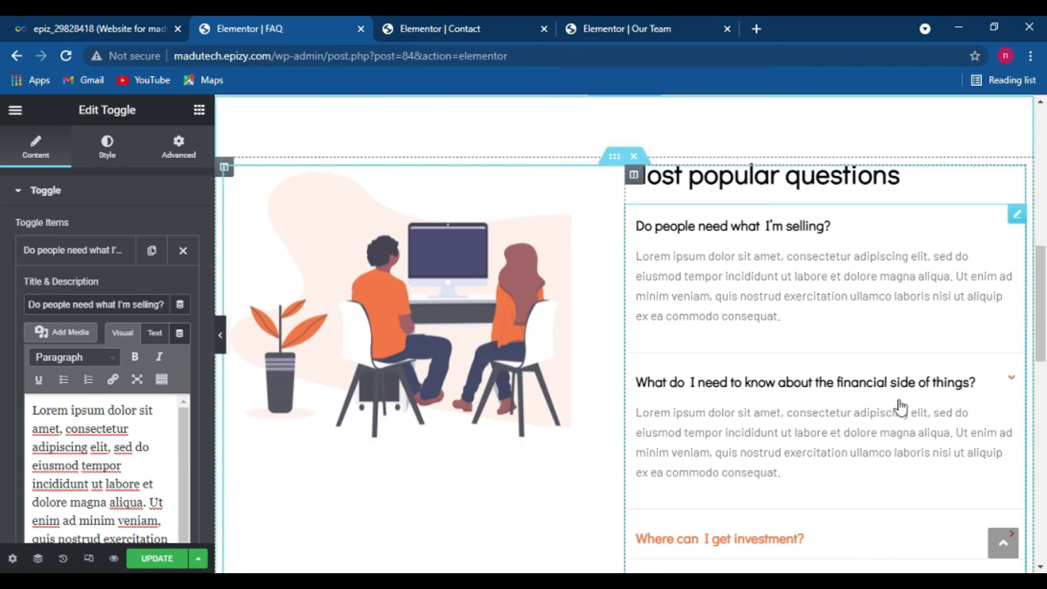
left_click(1045, 444)
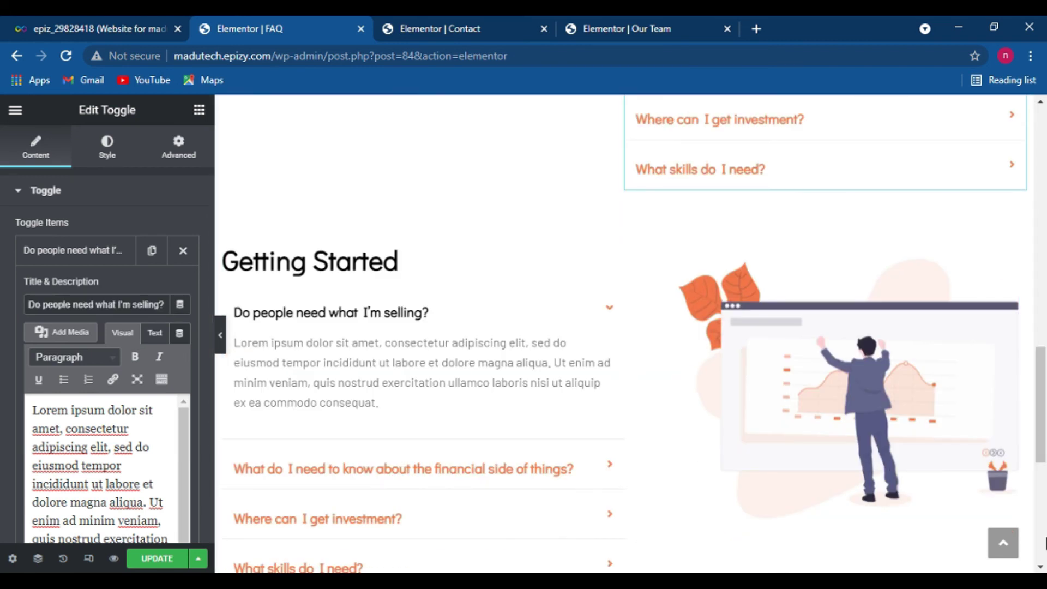
- Save the FAQ page with UPDATE and switch back to the Contact page editor
scroll(561, 414, "down", 3)
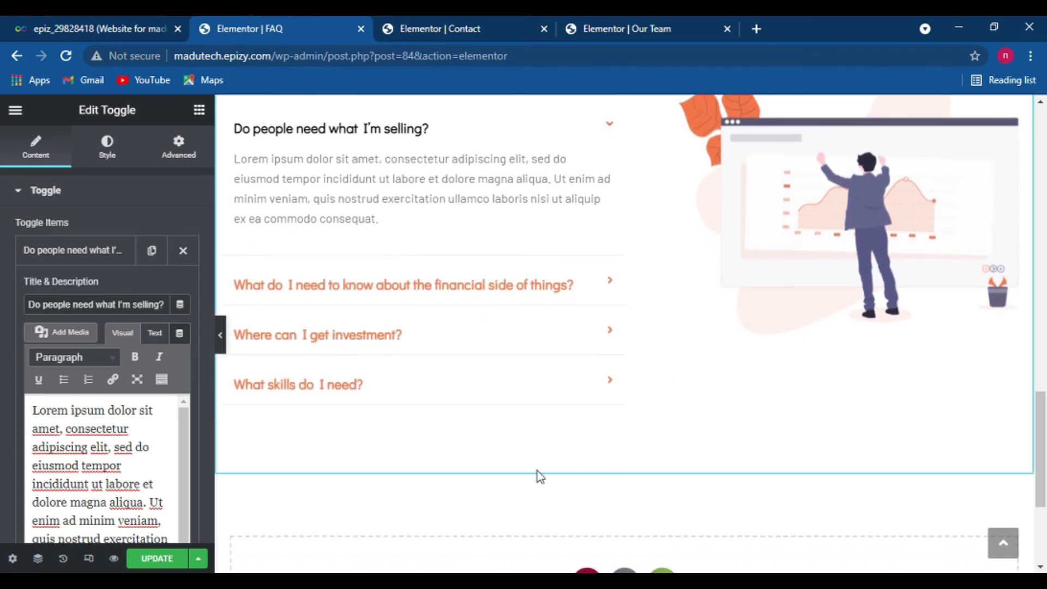
left_click(156, 559)
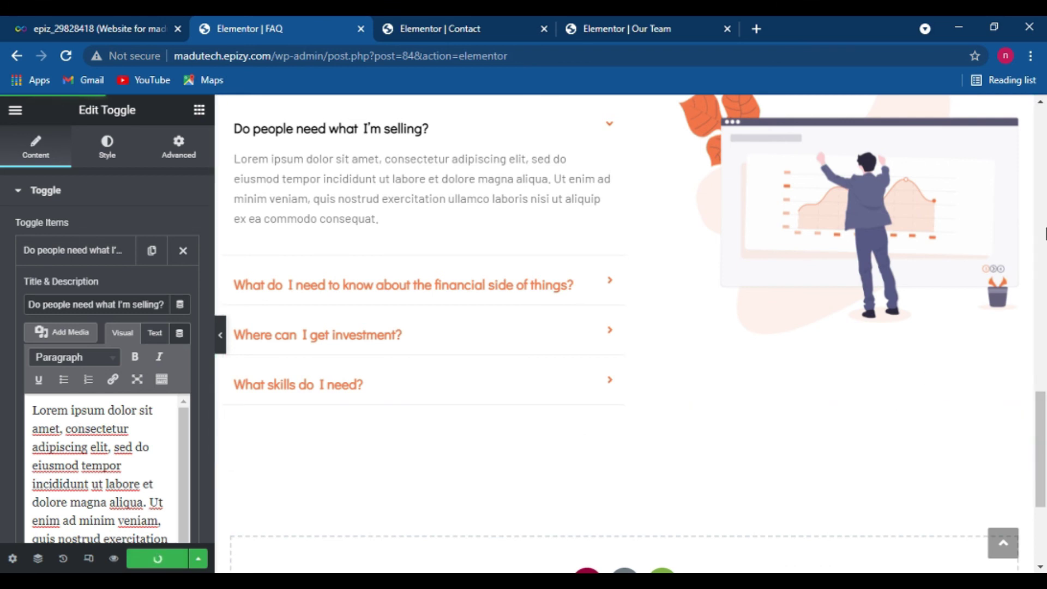
scroll(536, 126, "up", 5)
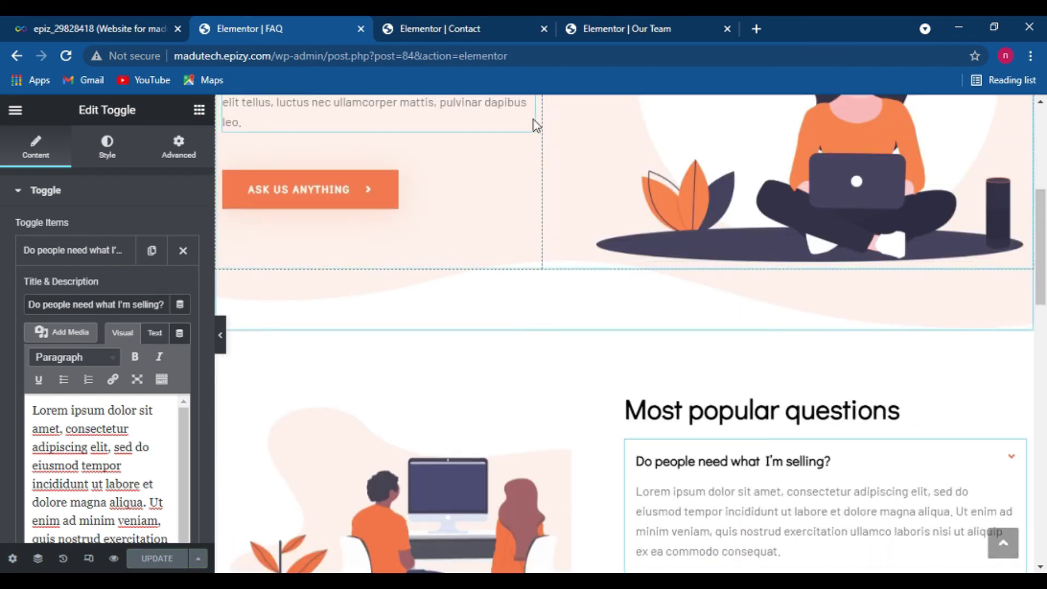
left_click(508, 17)
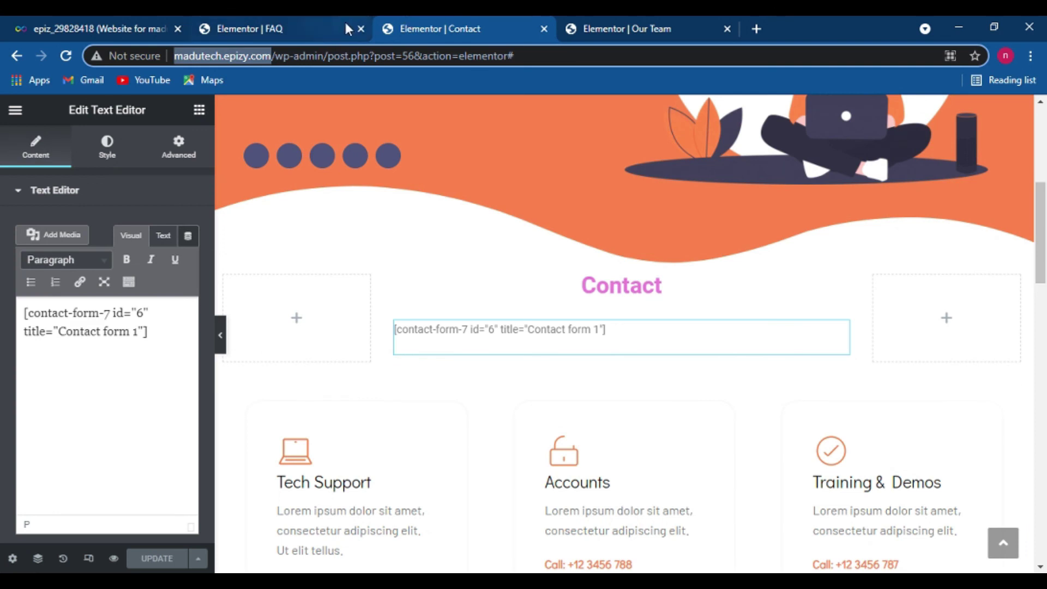
- Copy the site's wp-admin address from the Our Team editor tab
left_click(569, 16)
left_click(257, 57)
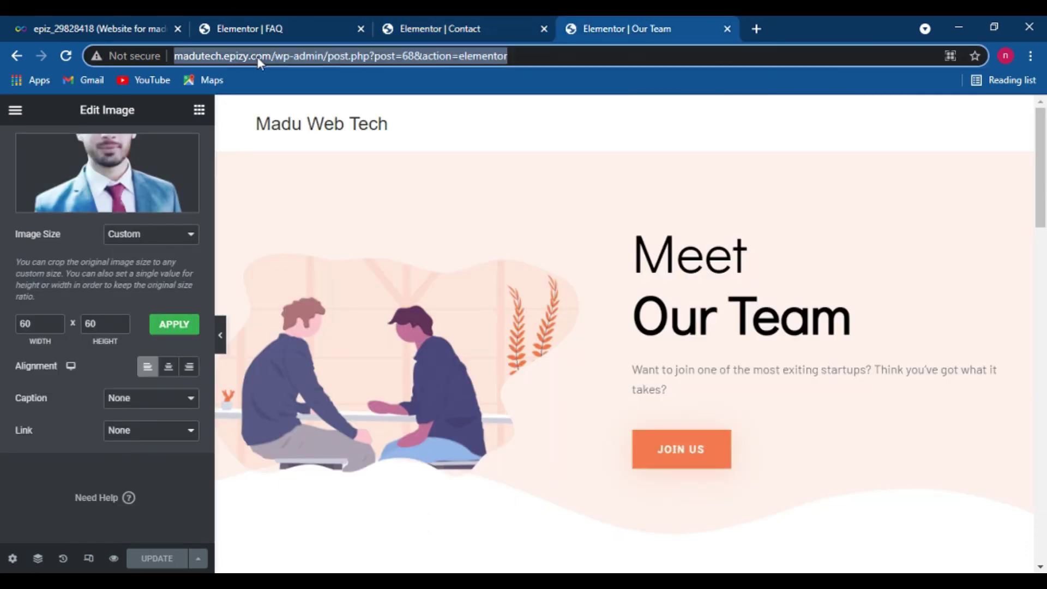
left_click(174, 58)
left_click_drag(174, 57, 317, 50)
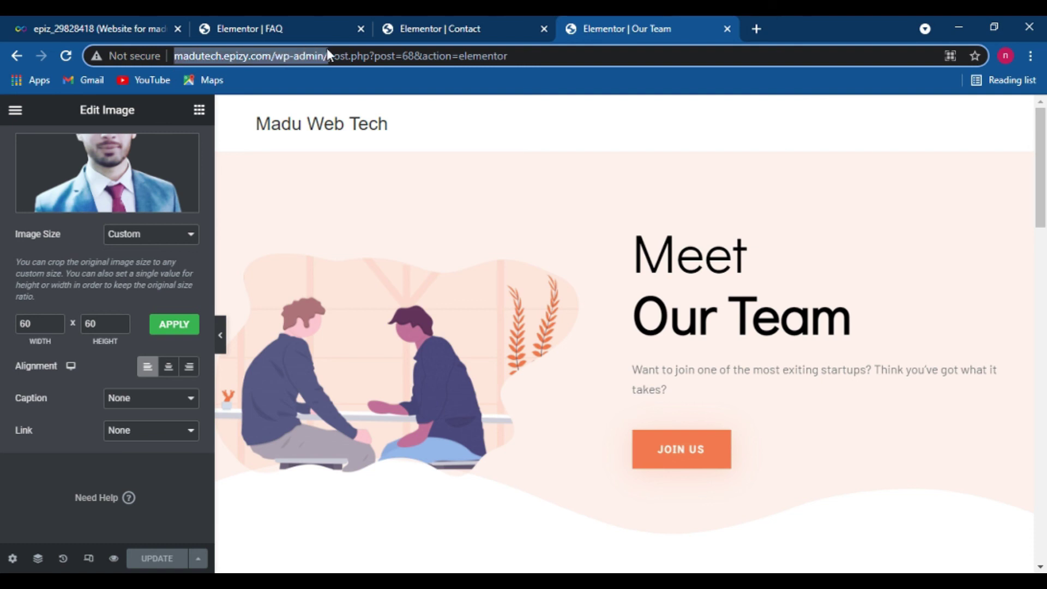
- Close the FAQ and Contact editor tabs and paste the wp-admin address into a new tab
left_click(362, 26)
left_click(365, 25)
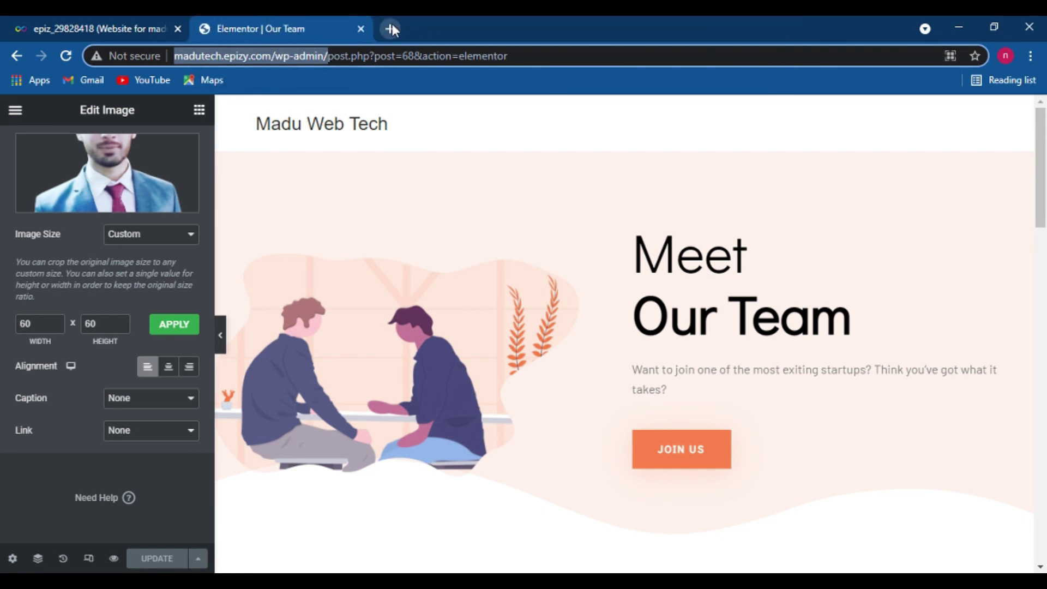
left_click(392, 29)
type("http://madutech.epizy.com/wp-admin/")
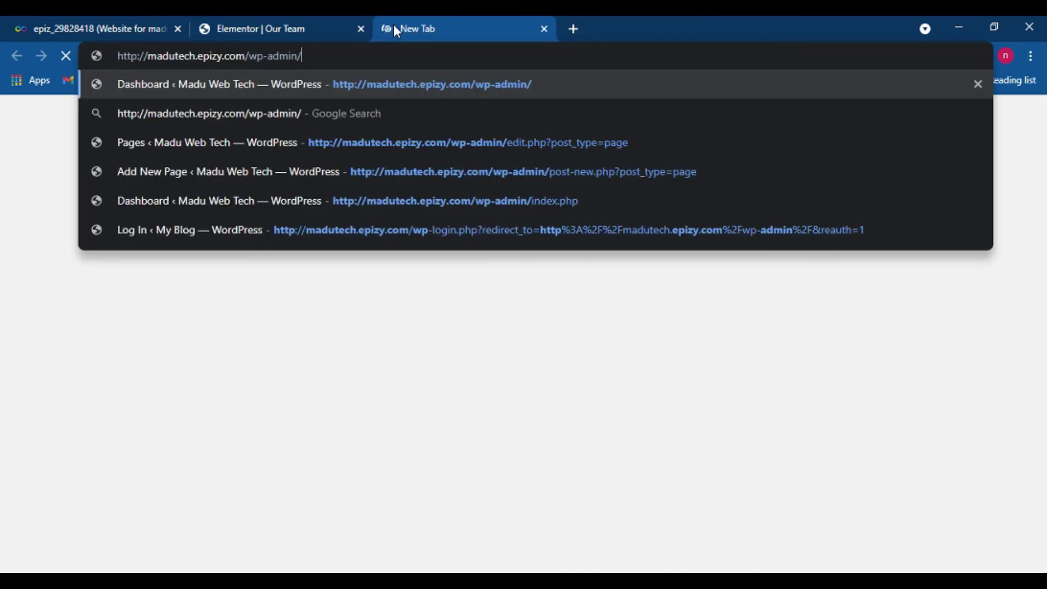
- Load the WordPress dashboard, go to Appearance > Menus, and name a new menu 'main menue'
key("Return")
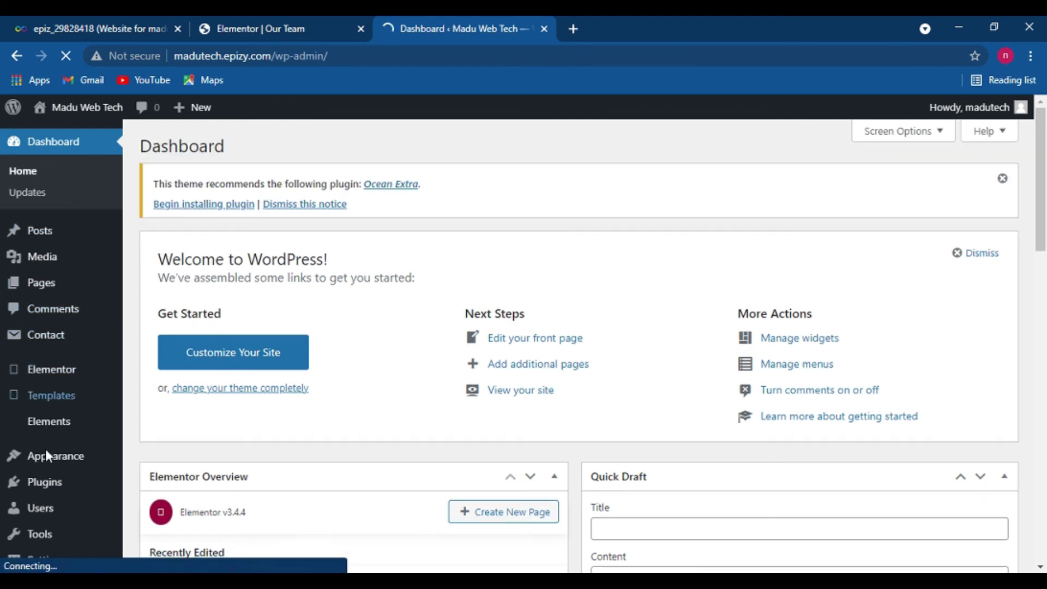
mouse_move(46, 459)
left_click(161, 468)
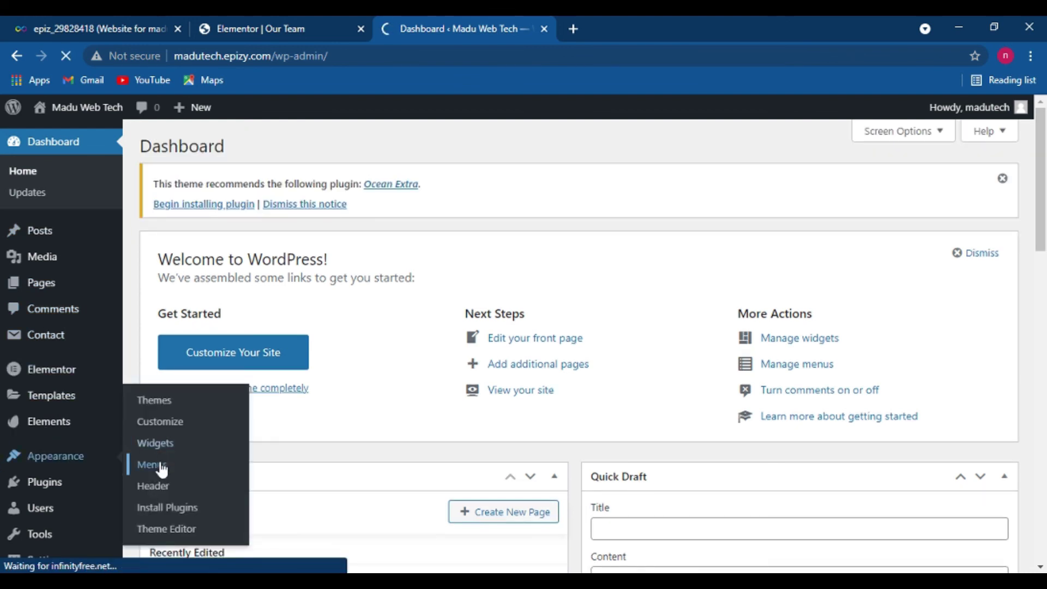
left_click(502, 392)
type("main menue")
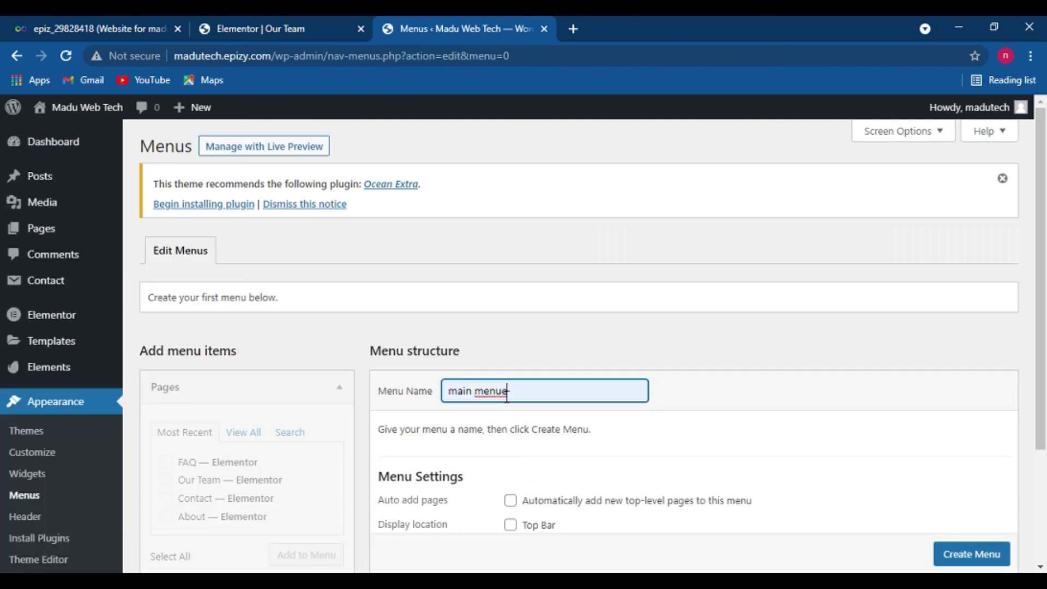
- Create a menu named 'main menu' assigned to the Main display location
key("BackSpace")
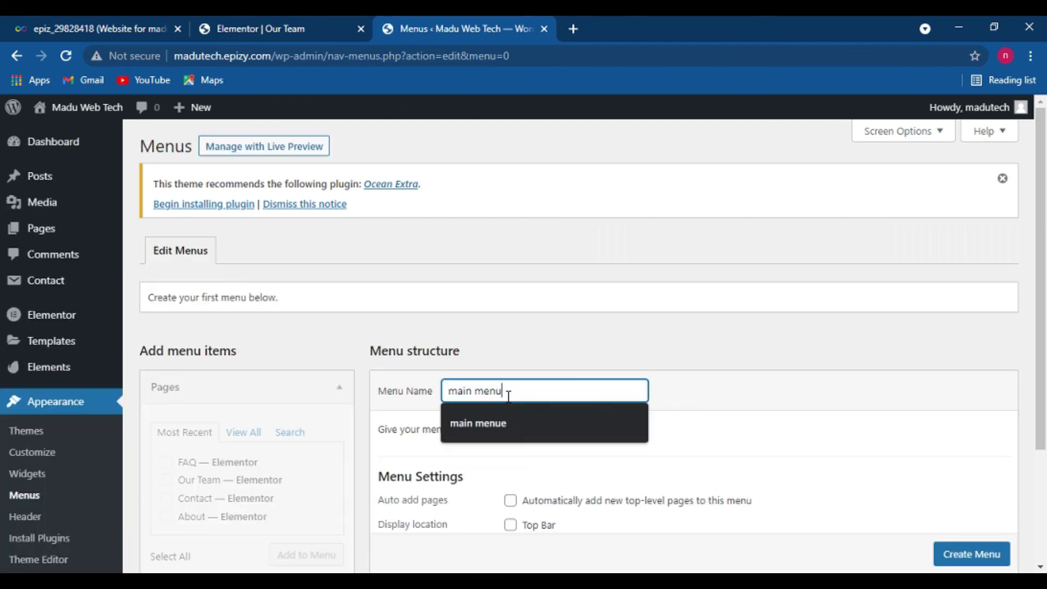
left_click(777, 443)
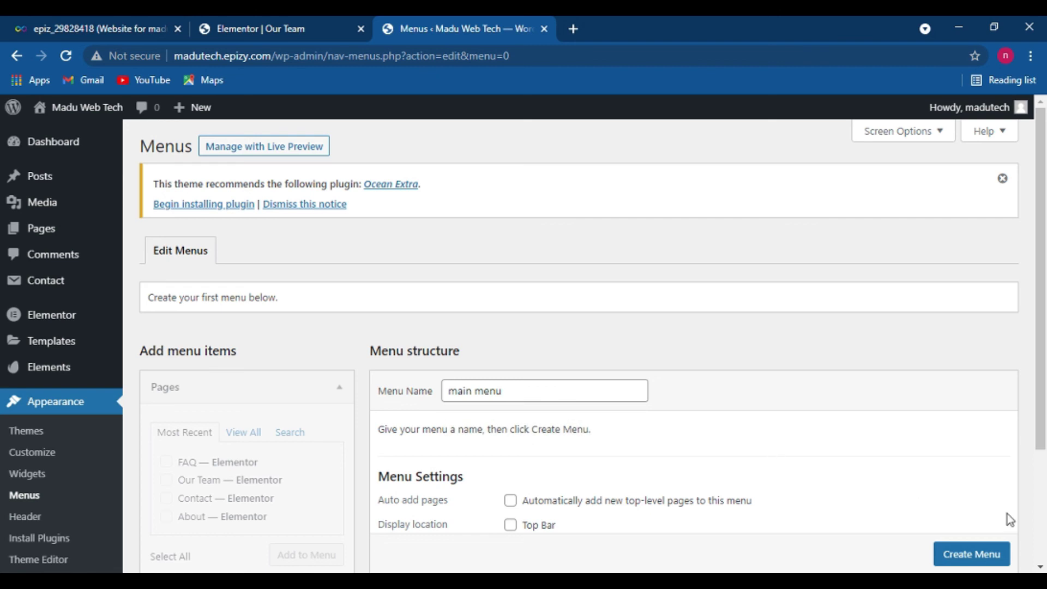
scroll(600, 453, "down", 3)
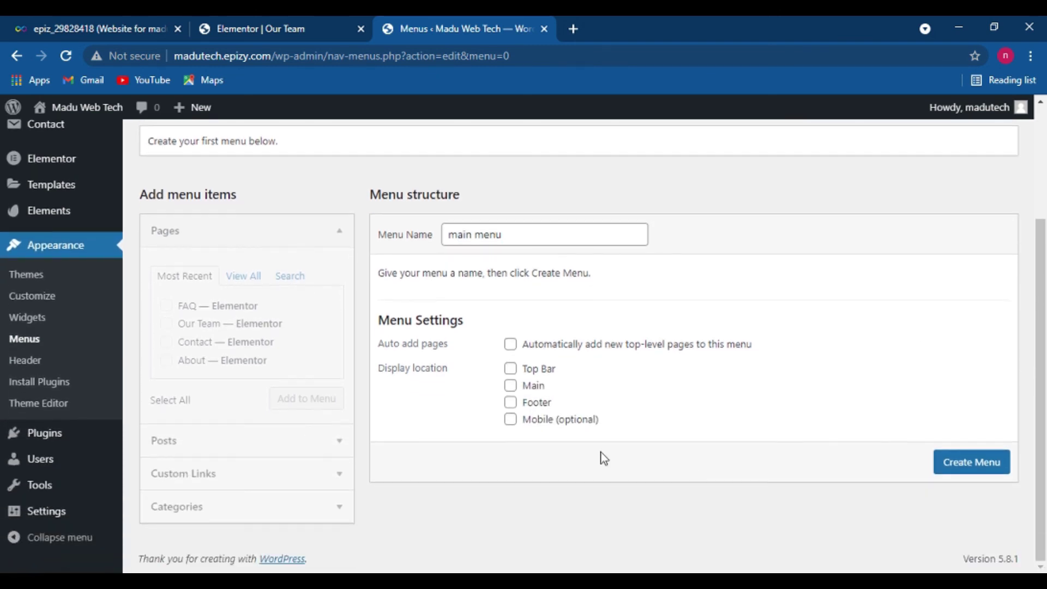
left_click(511, 388)
left_click(960, 468)
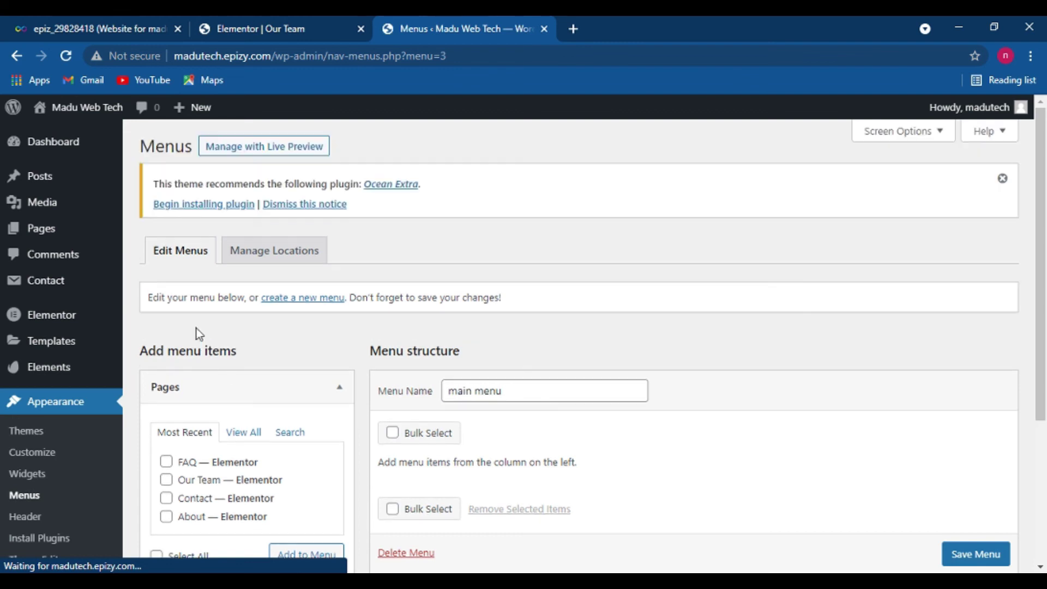
left_click(244, 433)
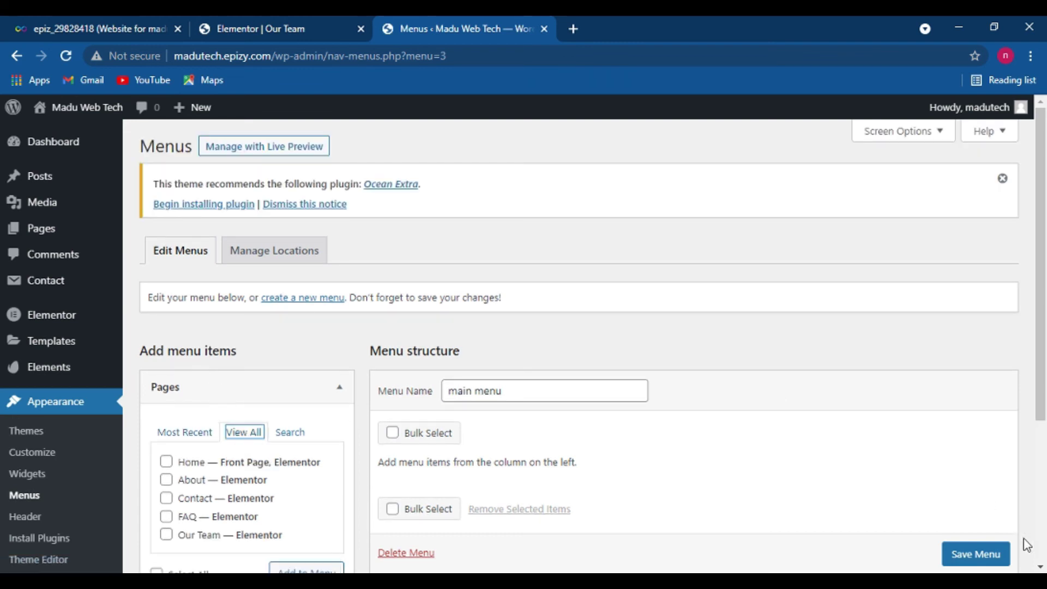
- Add the Home, Our Team, About, Contact and FAQ pages to the main menu
scroll(1040, 567, "down", 4)
left_click(167, 246)
left_click(309, 362)
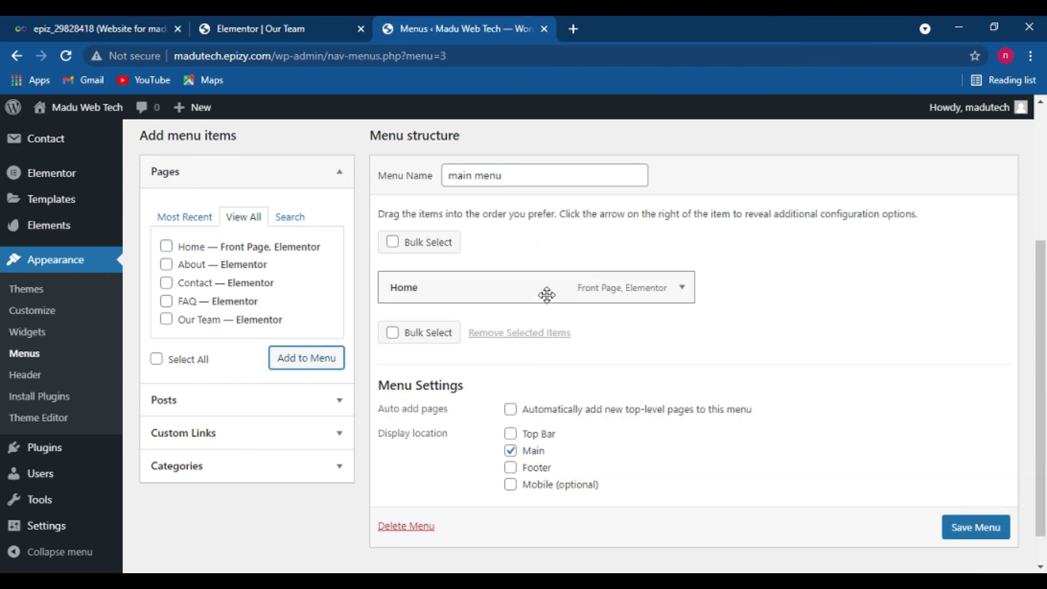
left_click(166, 321)
left_click(300, 361)
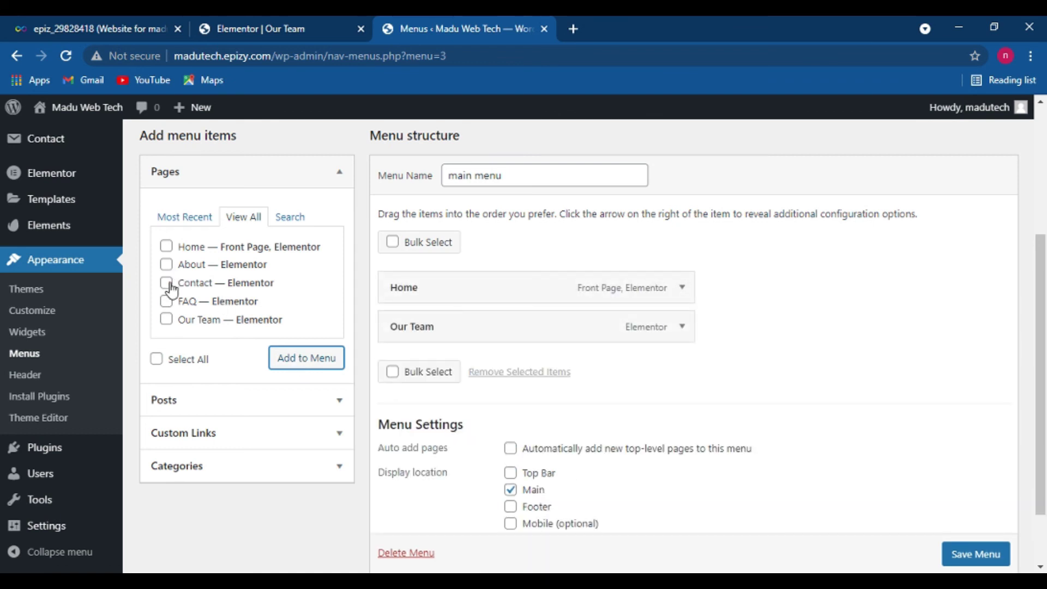
left_click(167, 265)
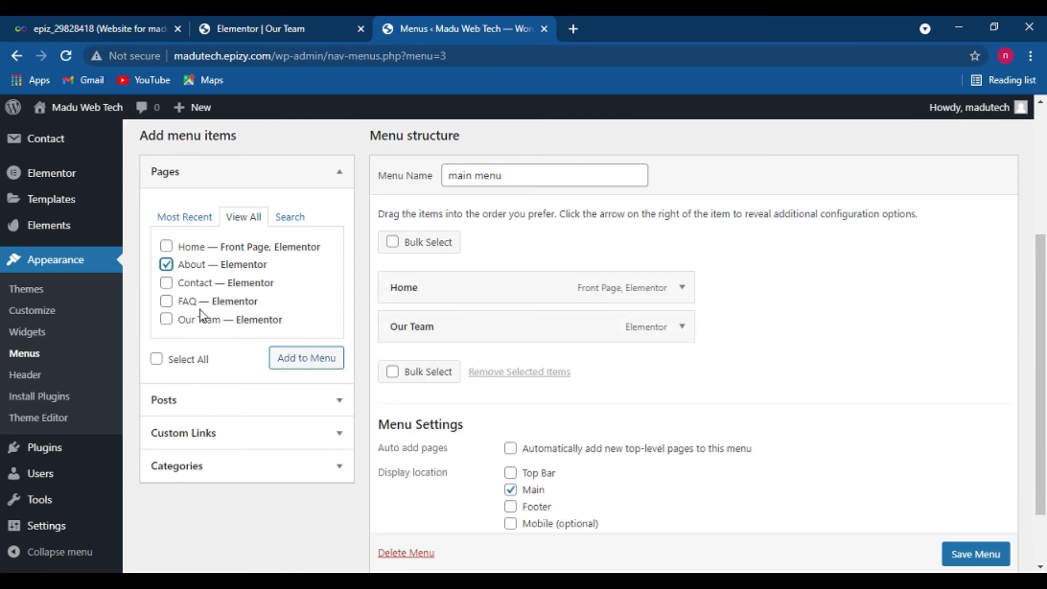
left_click(170, 296)
left_click(167, 285)
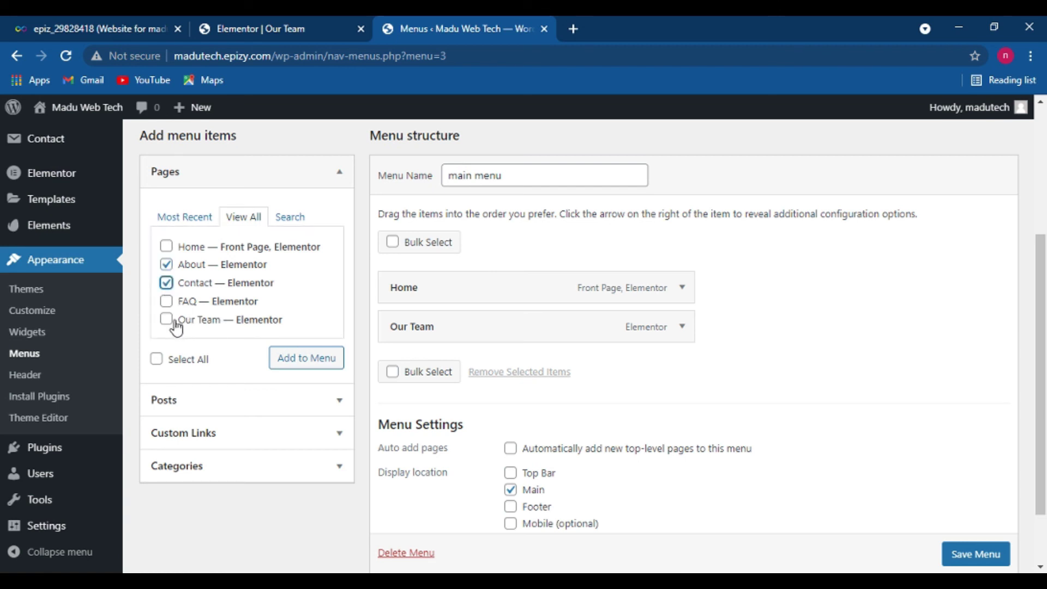
left_click(166, 301)
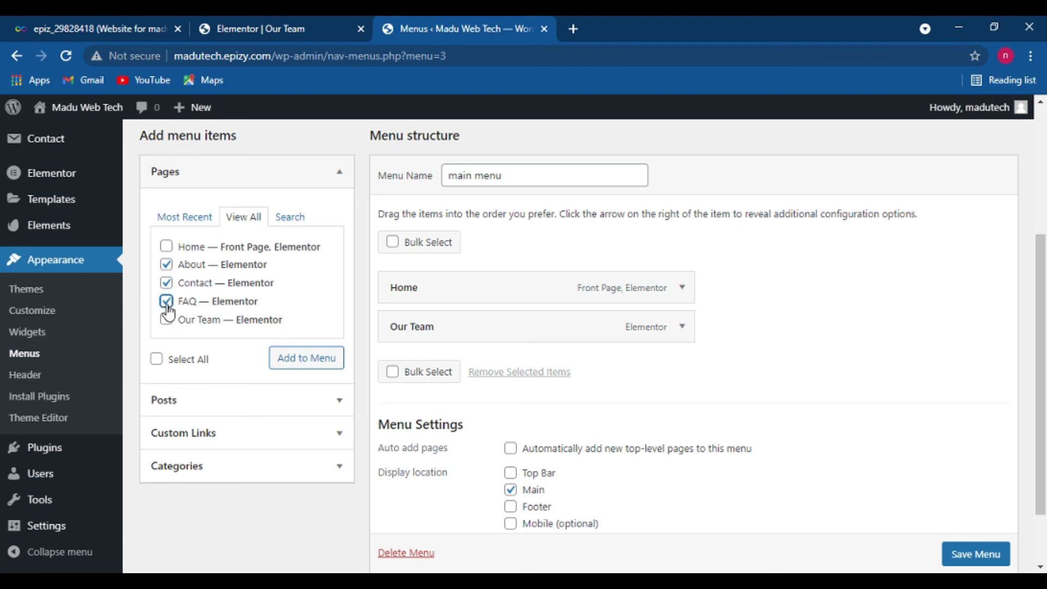
left_click(301, 362)
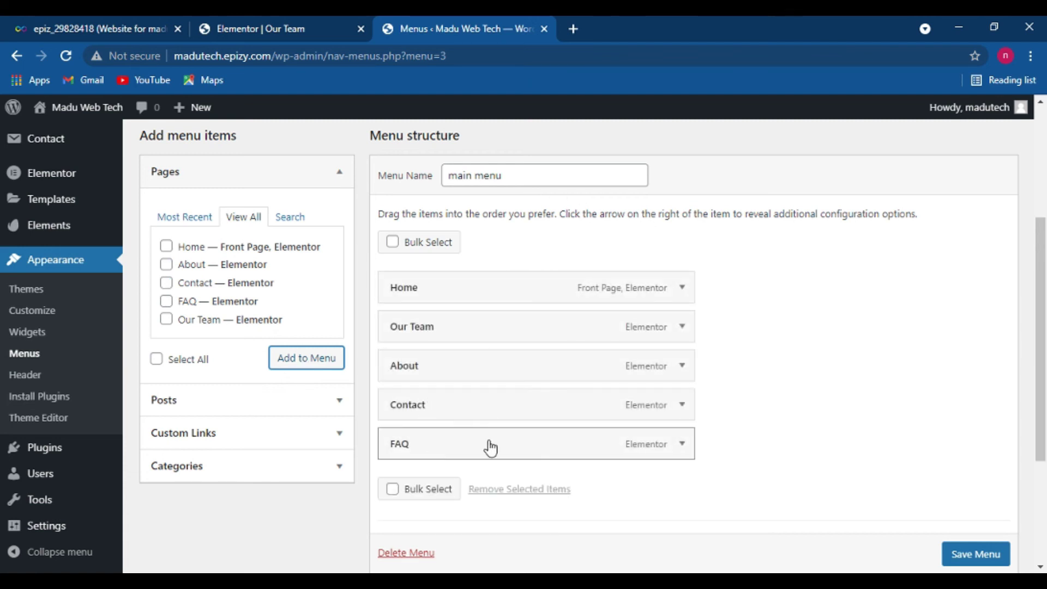
- Move FAQ after Our Team, save the menu, and open the live site in a new tab
left_click_drag(453, 432, 456, 358)
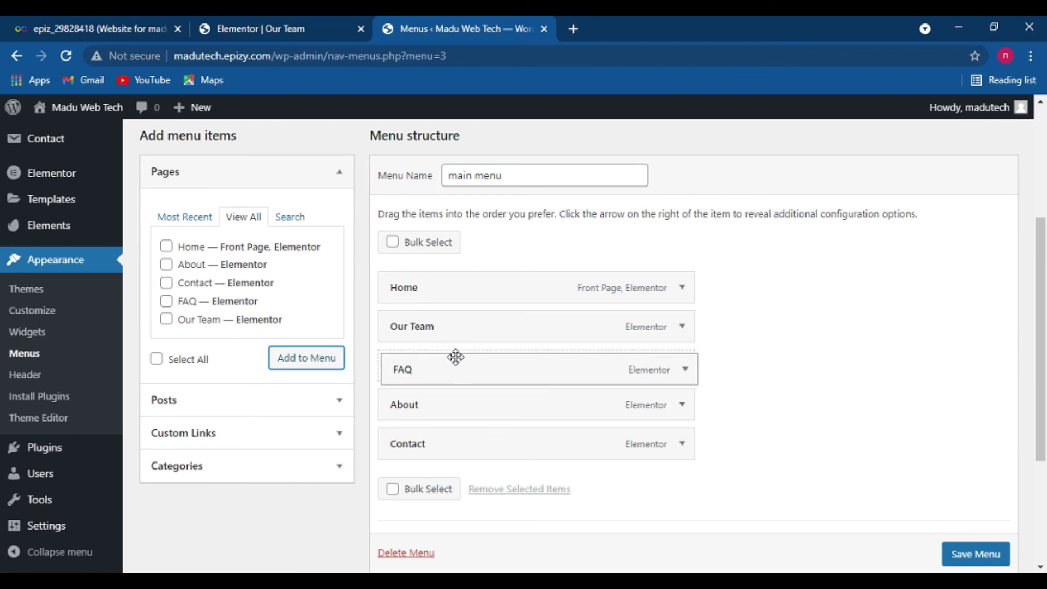
left_click(986, 562)
scroll(986, 565, "down", 1)
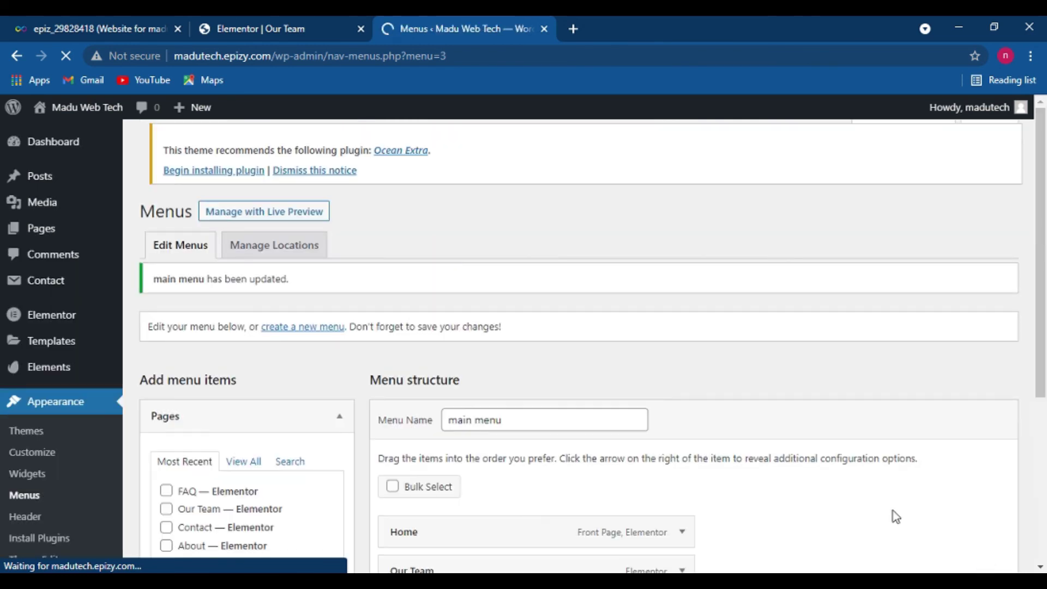
mouse_move(79, 119)
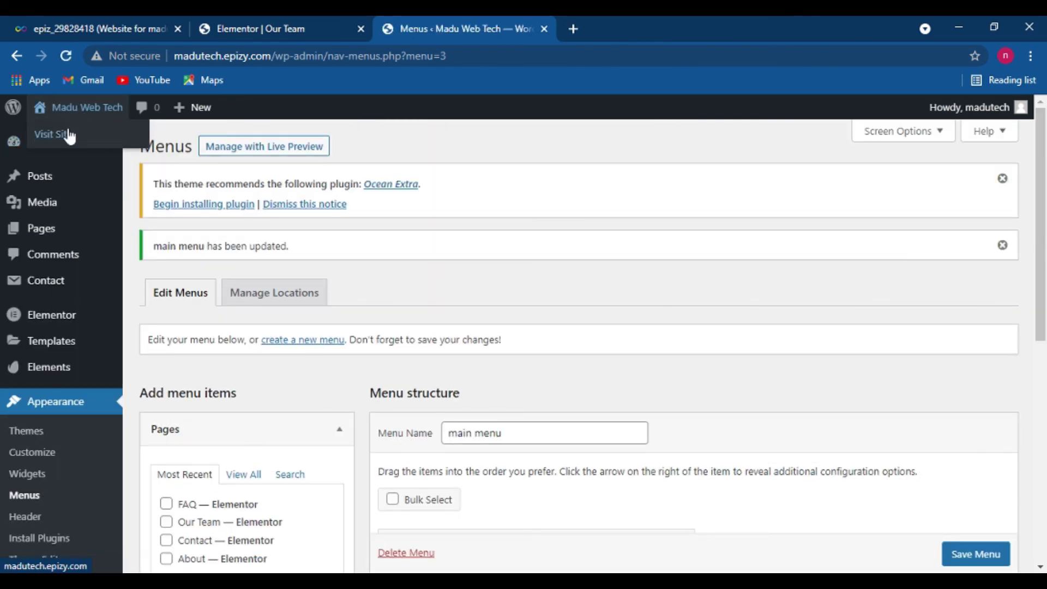
right_click(68, 136)
left_click(91, 138)
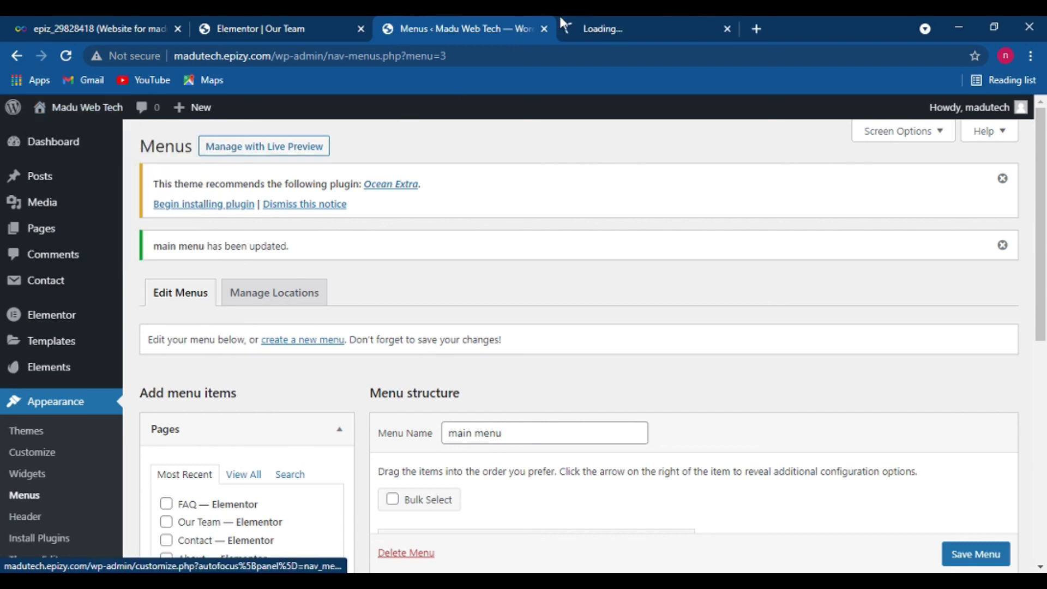
- On the live site, open the Contact page and submit its form empty
left_click(570, 21)
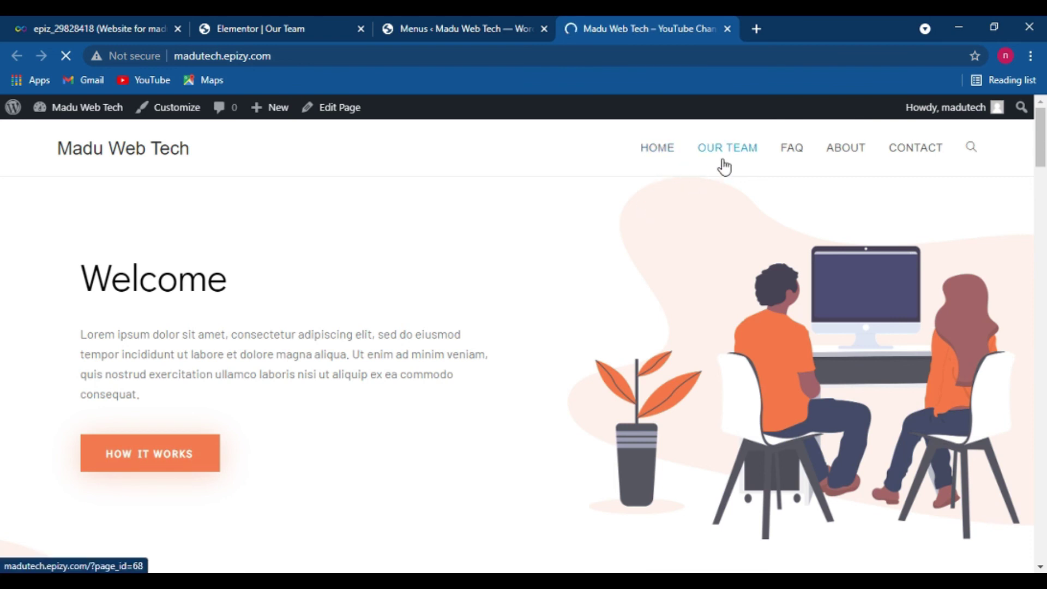
left_click(910, 155)
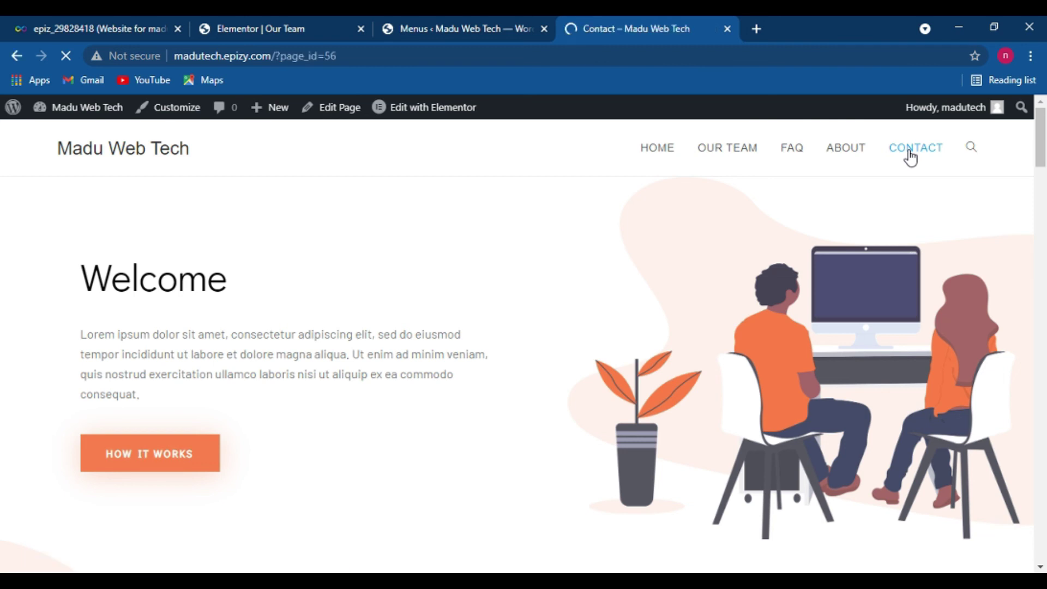
scroll(510, 262, "down", 9)
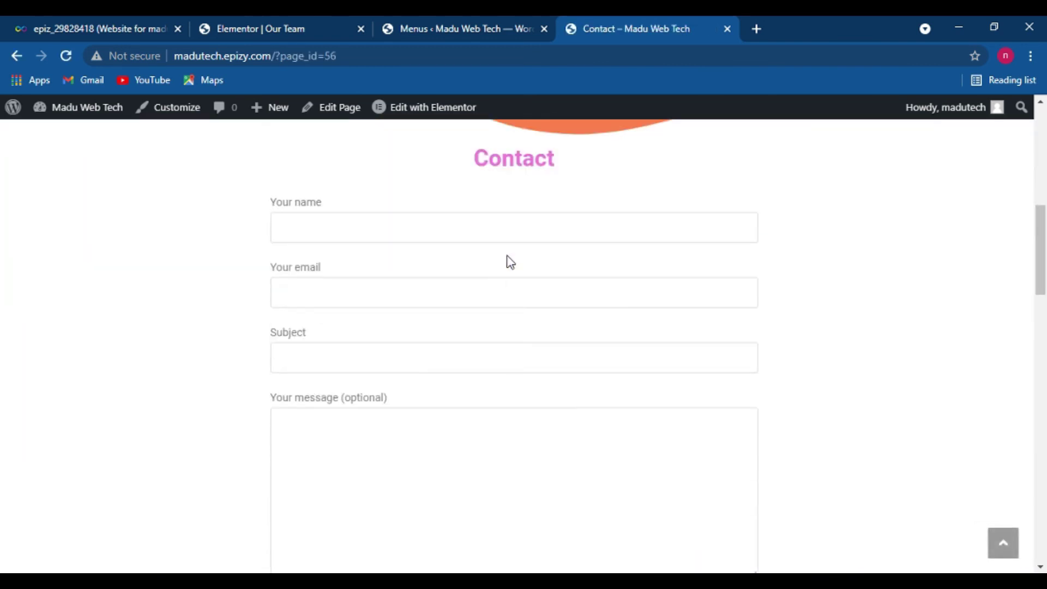
left_click(399, 236)
left_click(346, 295)
left_click(337, 420)
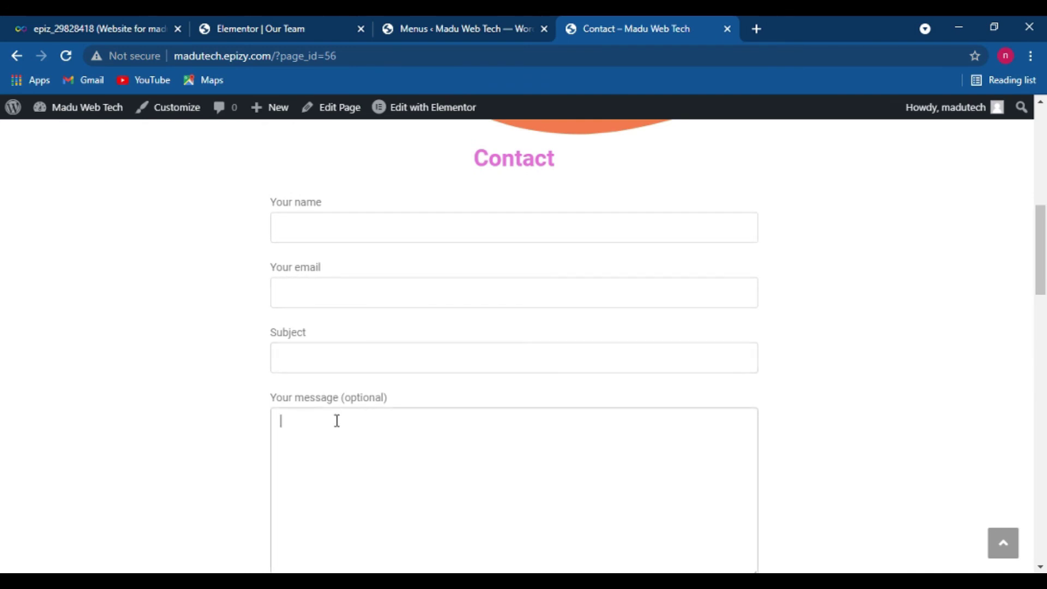
scroll(331, 491, "down", 3)
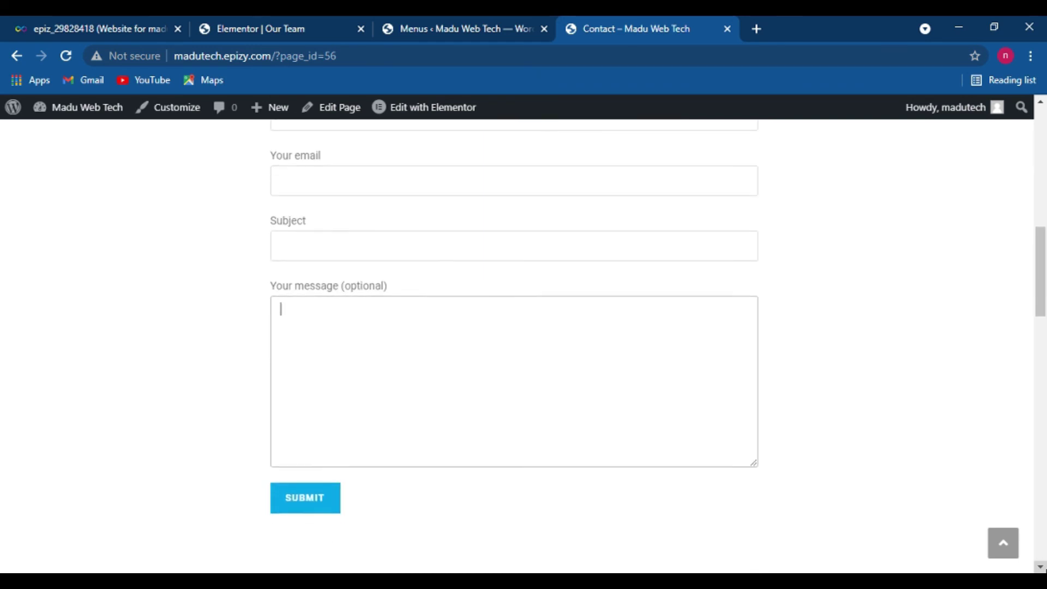
left_click(318, 429)
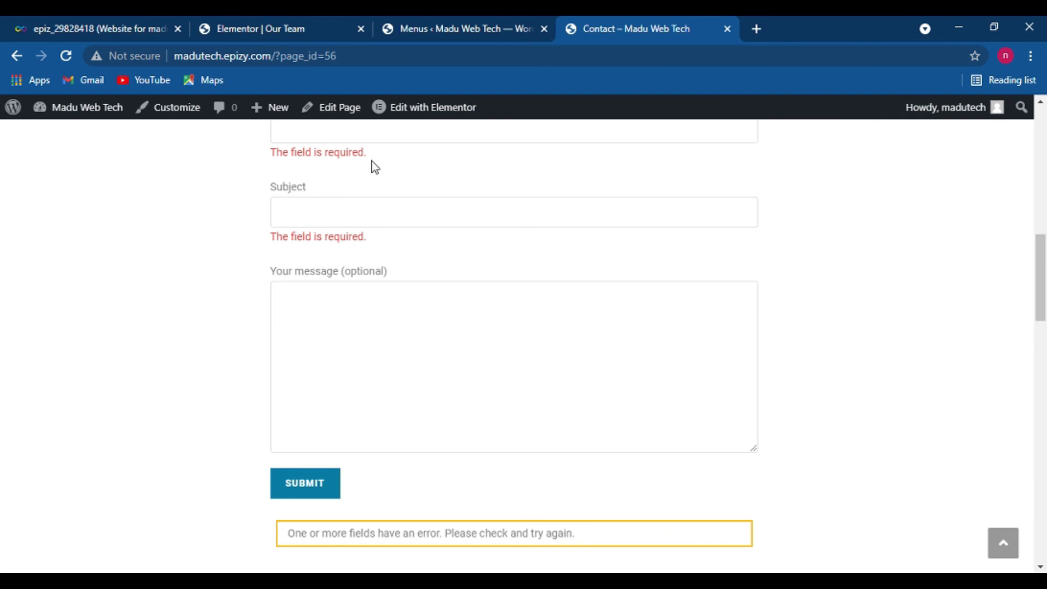
- Scroll through the Contact page's form errors, support cards and locations, then back to the top
scroll(375, 166, "up", 4)
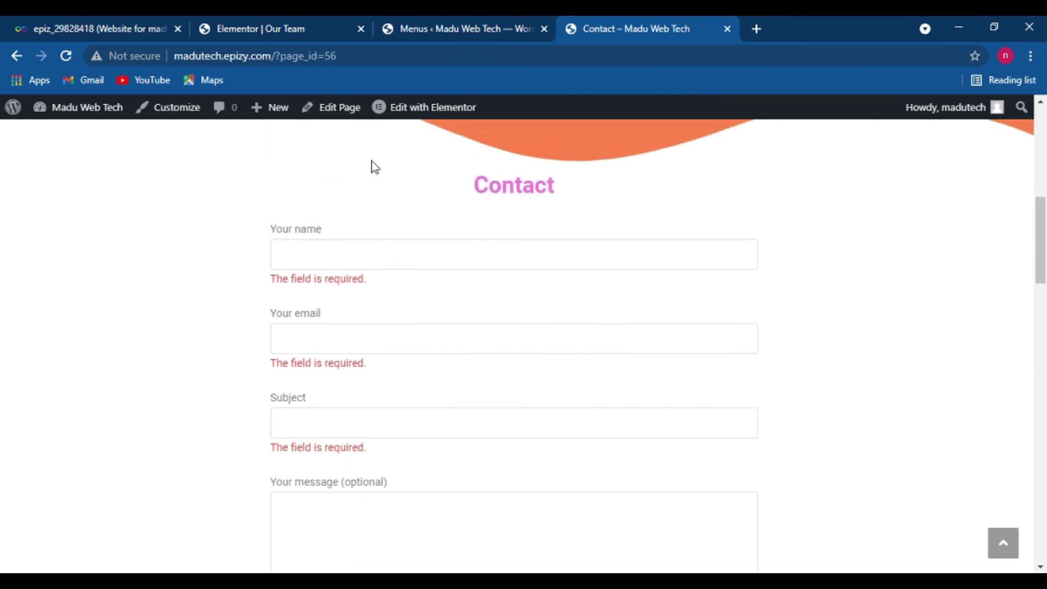
scroll(375, 166, "up", 8)
scroll(375, 167, "down", 3)
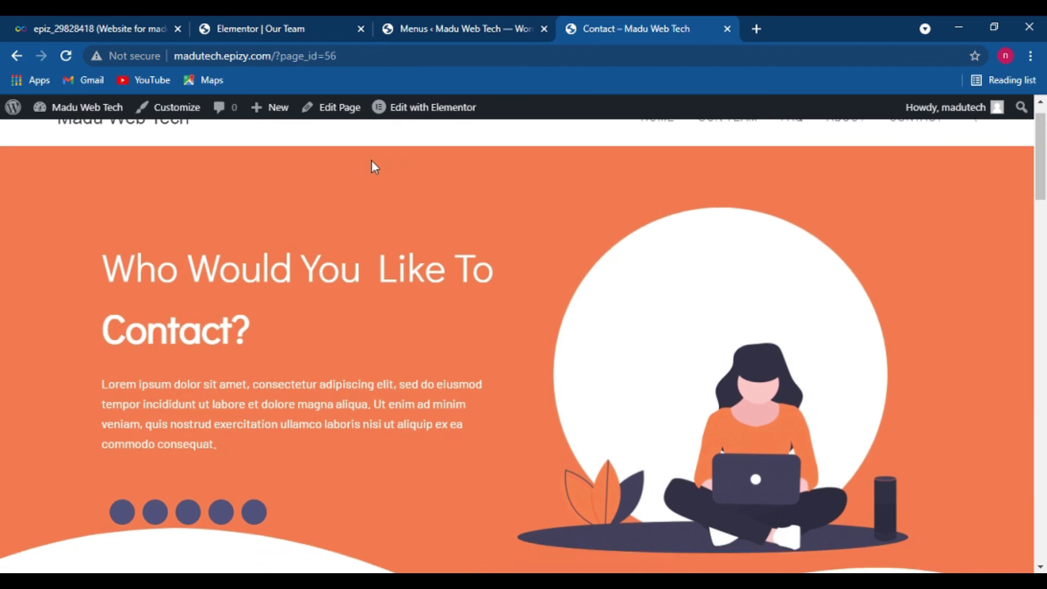
scroll(372, 164, "down", 20)
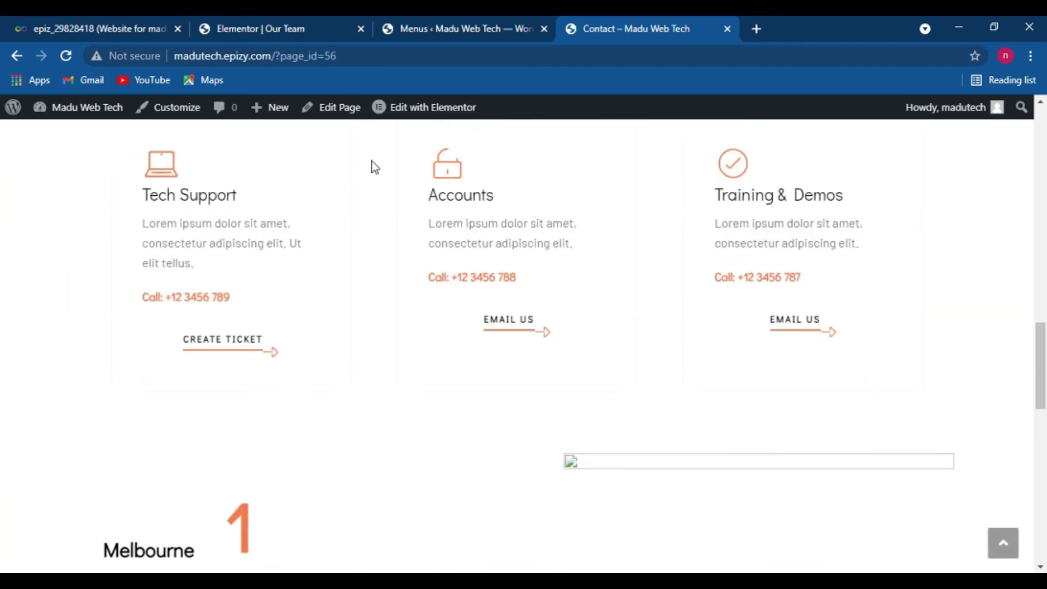
scroll(375, 166, "down", 15)
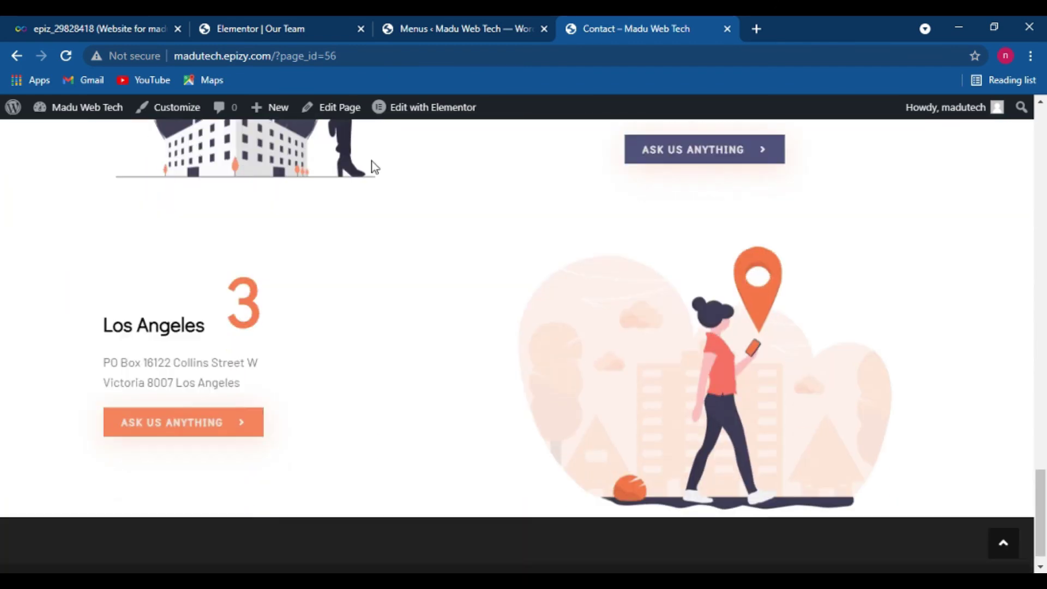
scroll(375, 166, "up", 20)
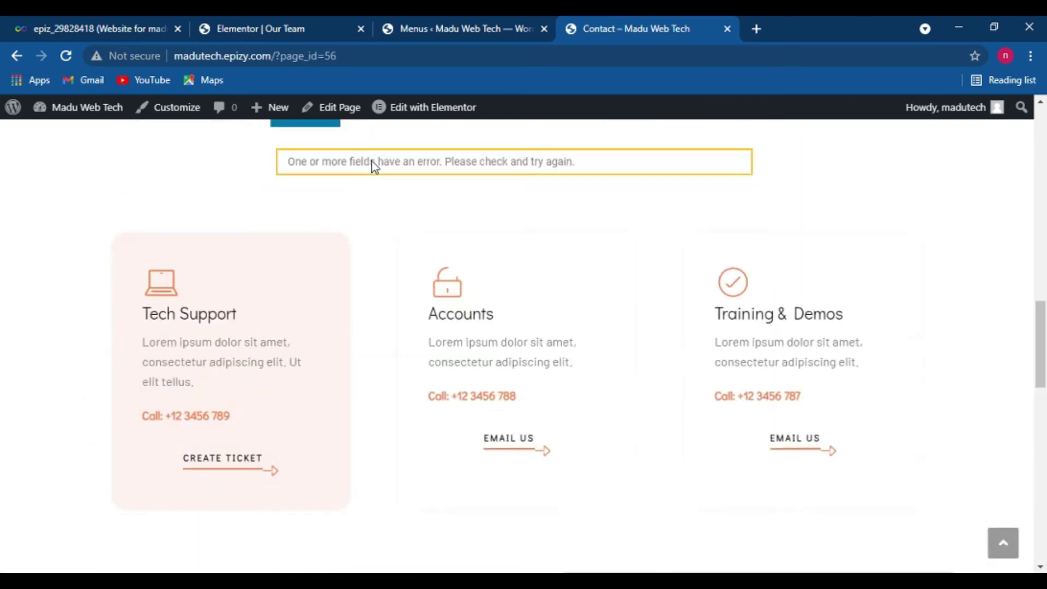
scroll(375, 166, "up", 10)
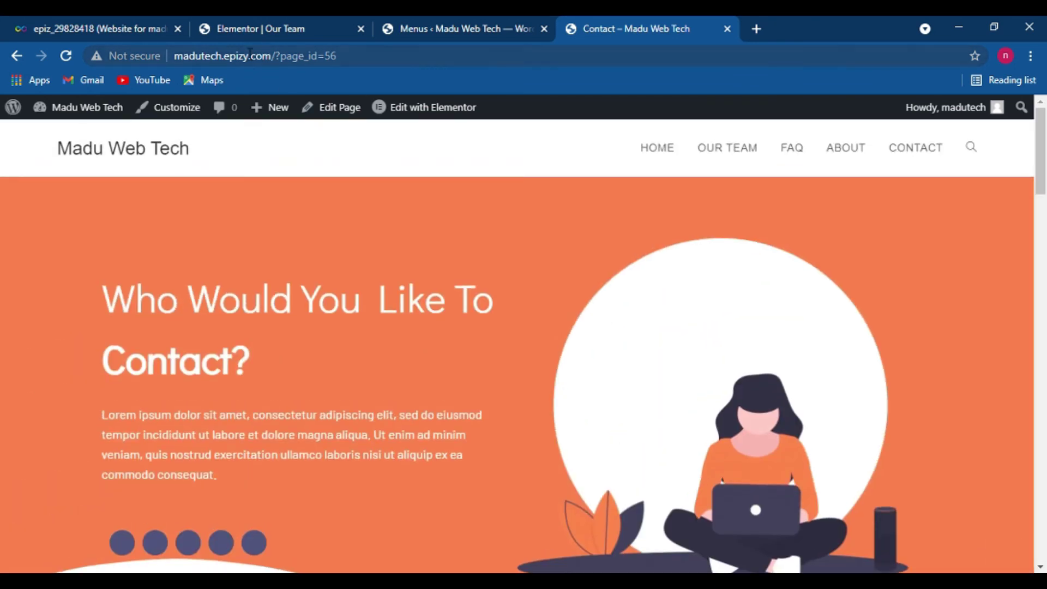
- Load the madutech.epizy.com site in a new incognito window
double_click(239, 56)
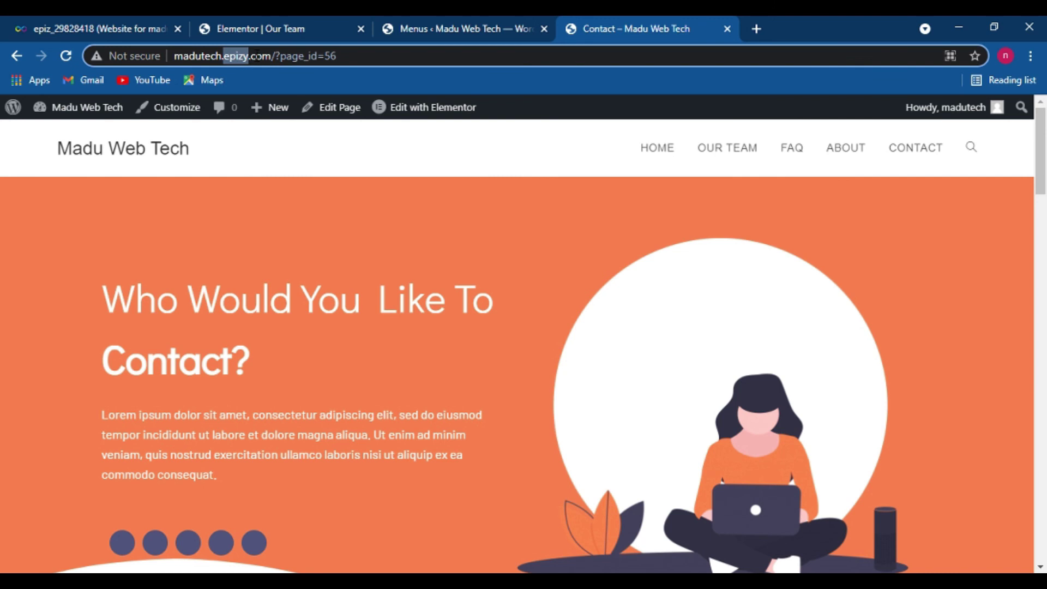
left_click_drag(271, 55, 171, 61)
key("ctrl+c")
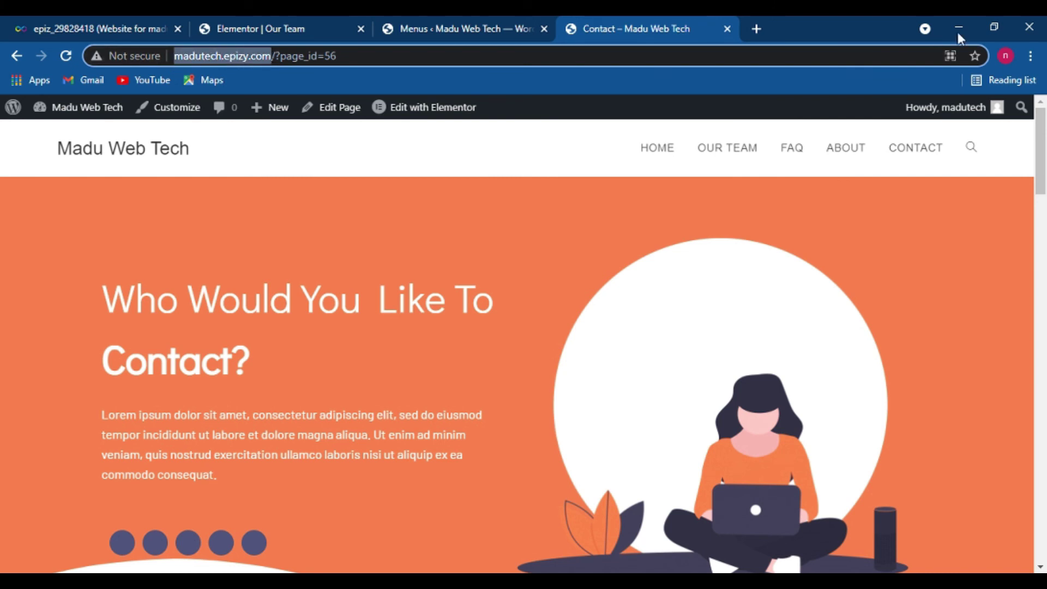
left_click(1030, 56)
left_click(937, 117)
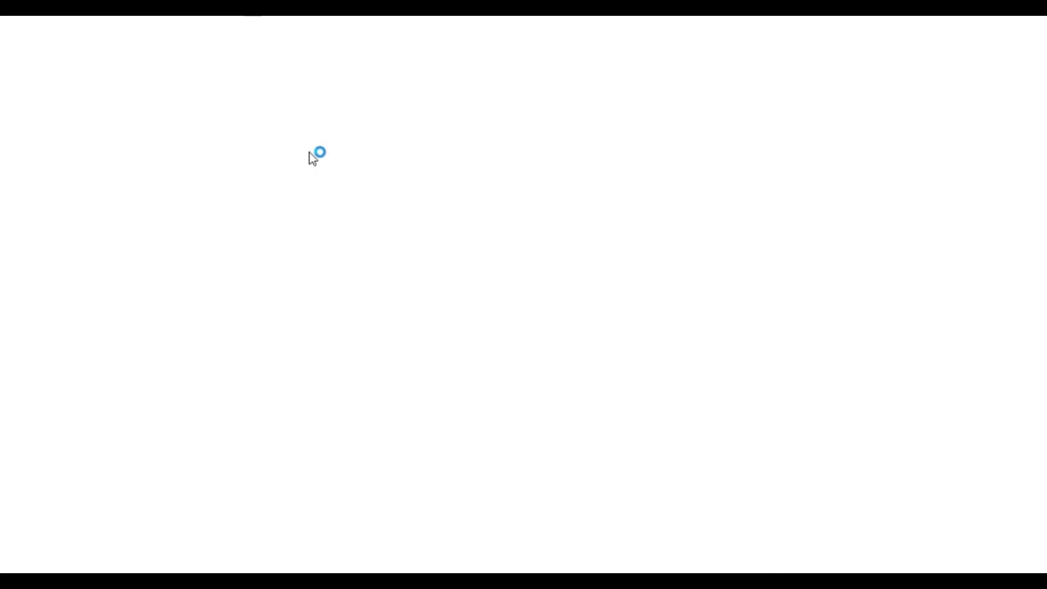
key("ctrl+v")
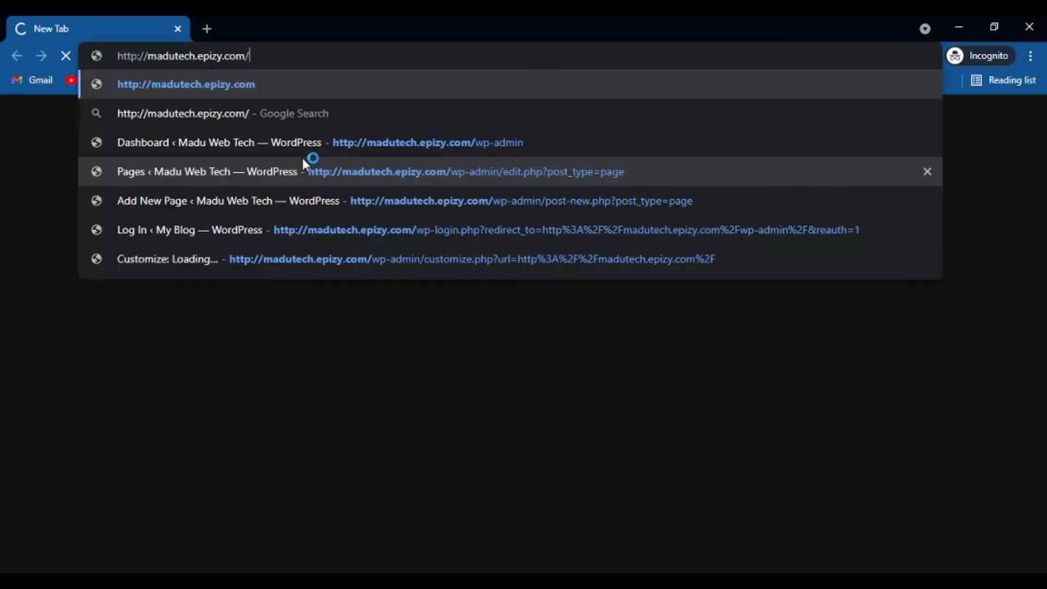
key("Return")
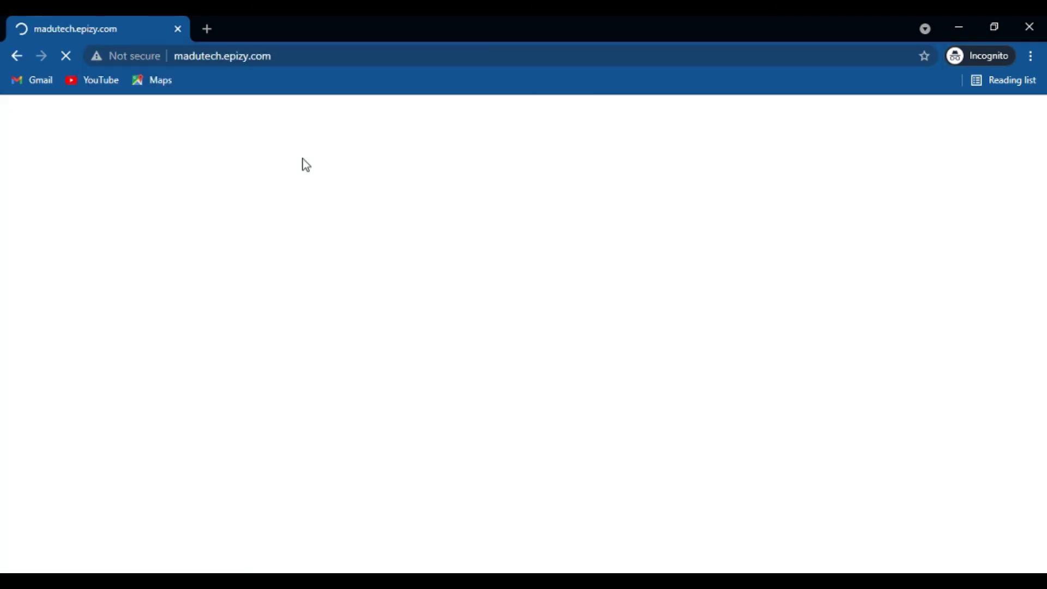
- Preview the site in DevTools mobile mode and open Contact from the hamburger menu
right_click(489, 226)
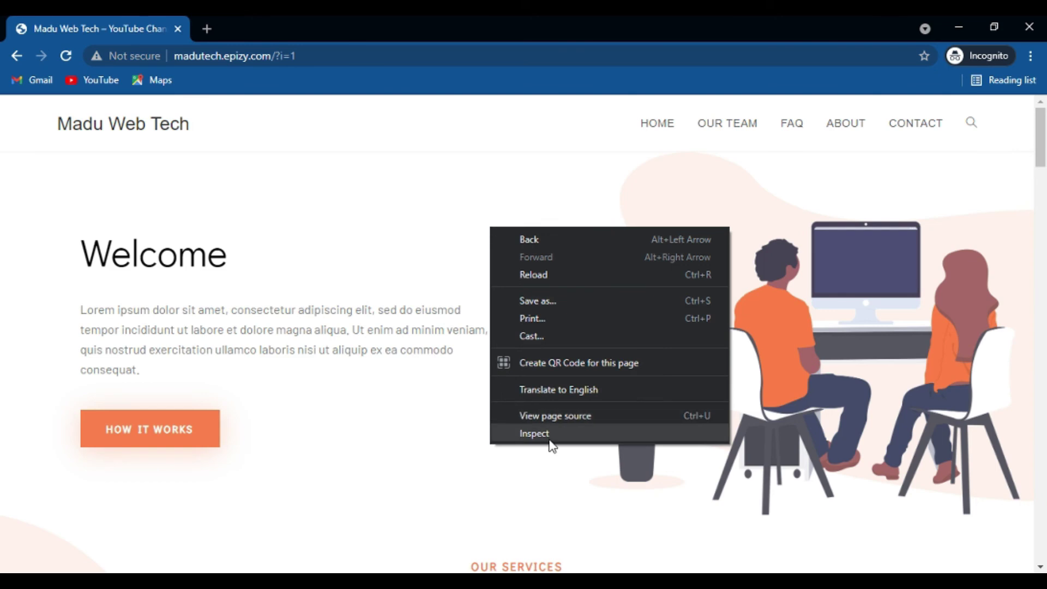
left_click(550, 435)
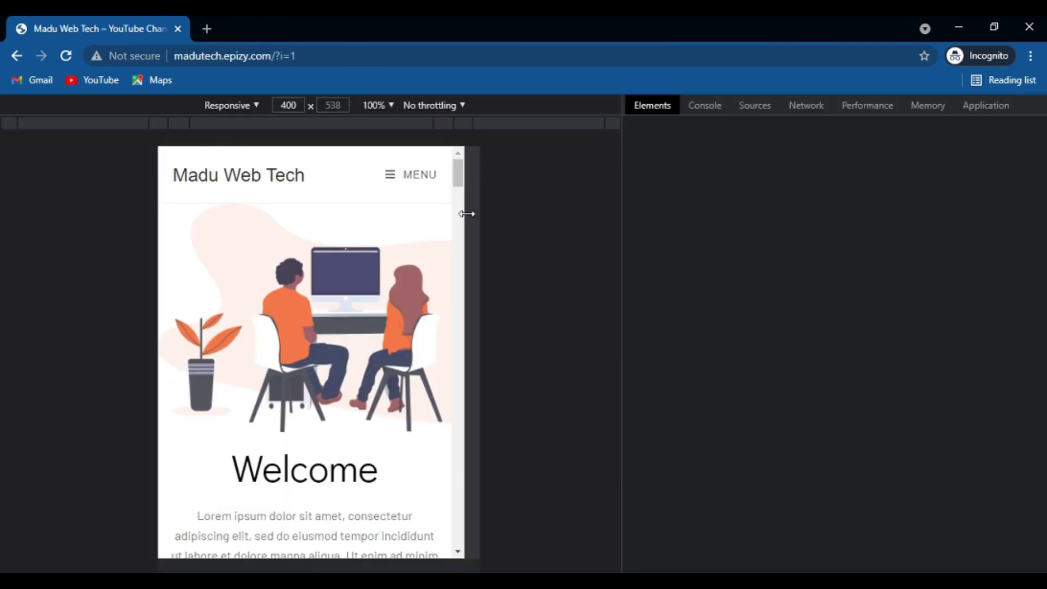
left_click(403, 174)
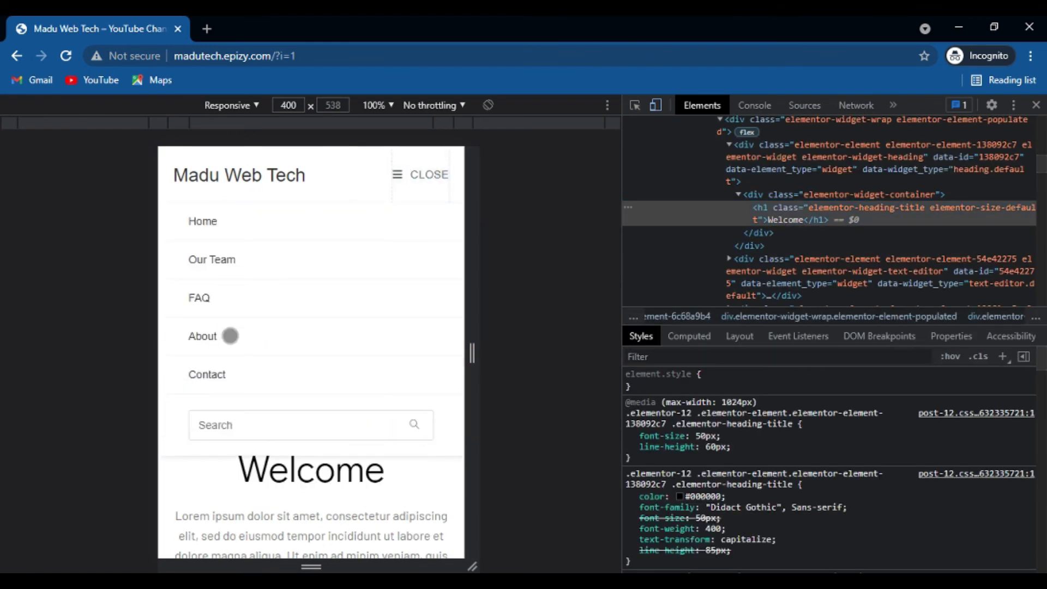
left_click(410, 172)
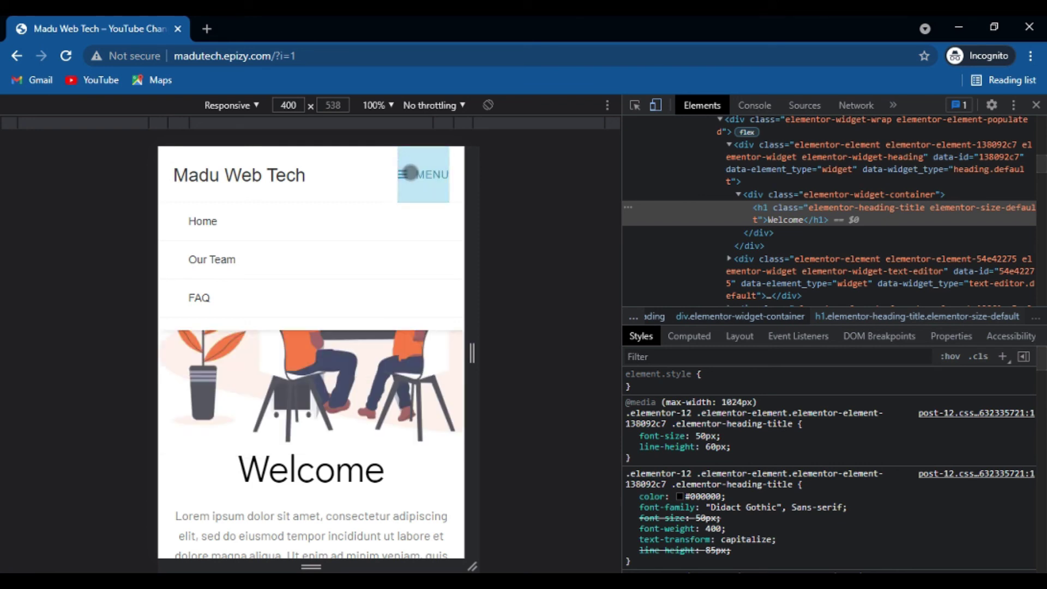
scroll(391, 328, "down", 15)
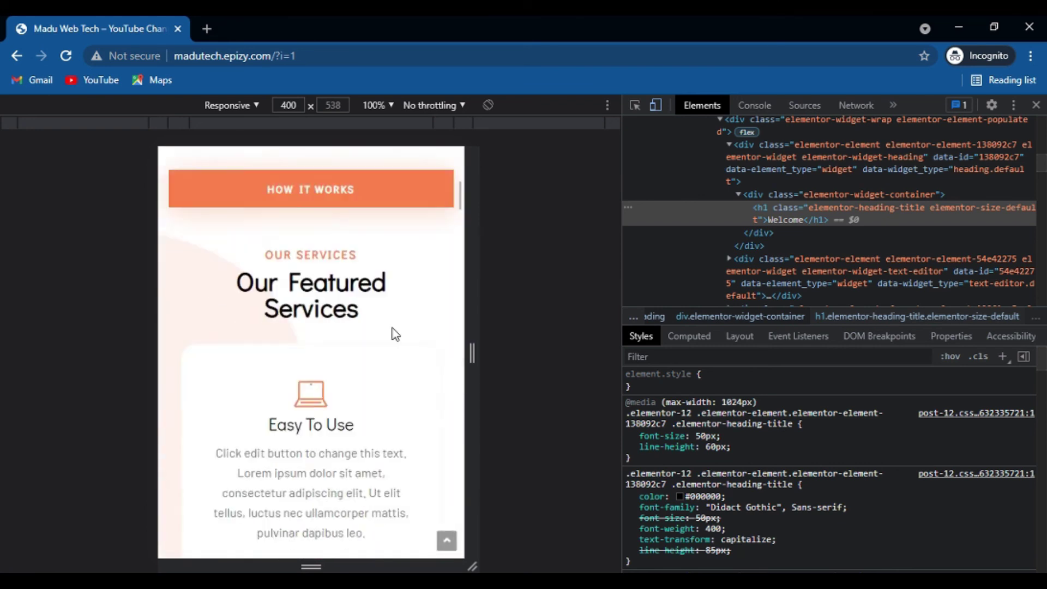
scroll(393, 328, "down", 15)
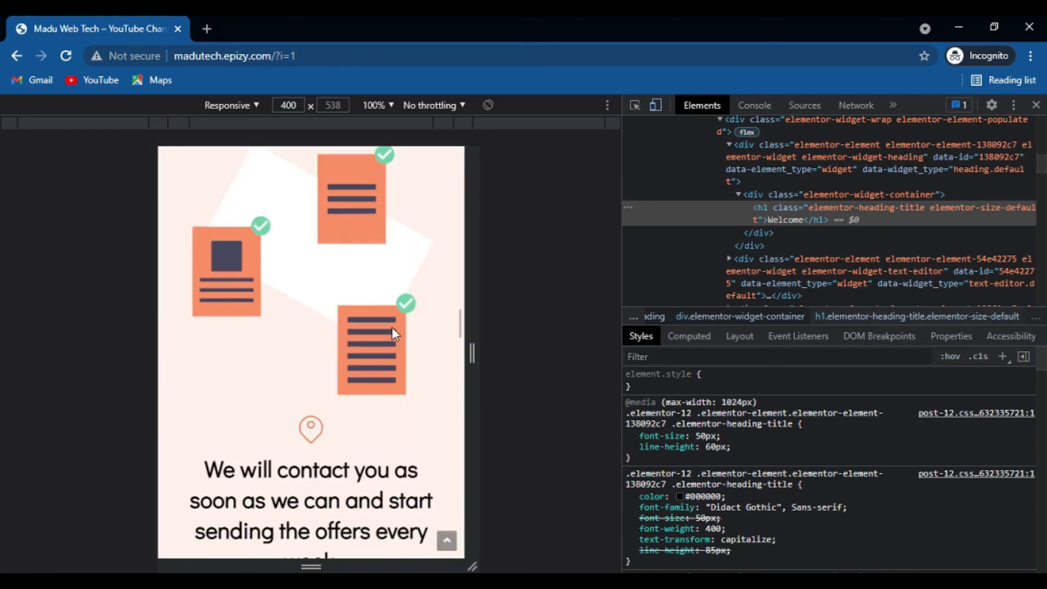
scroll(392, 328, "up", 15)
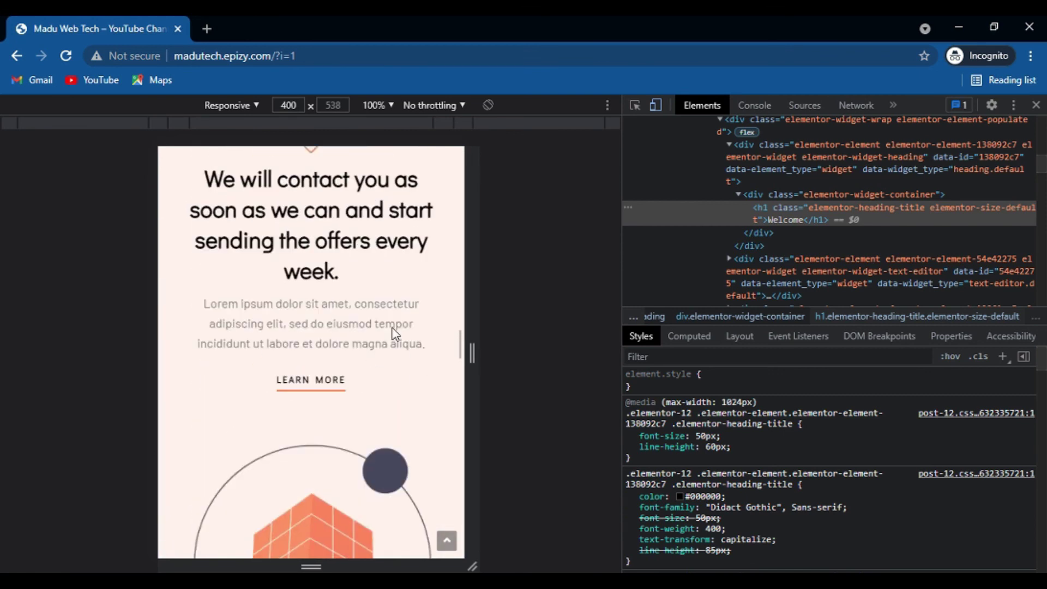
scroll(394, 327, "up", 10)
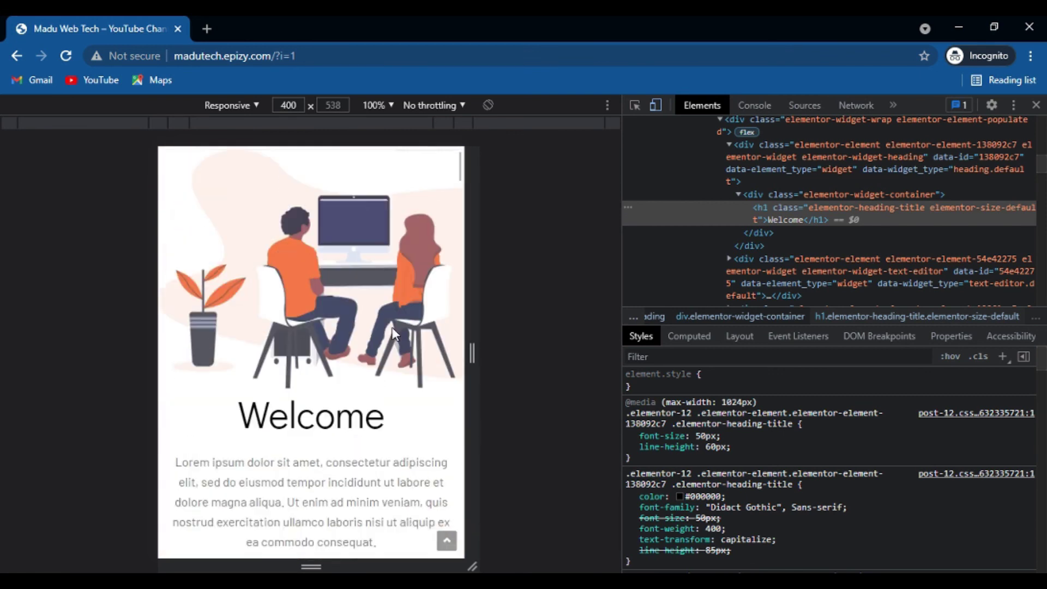
left_click(406, 167)
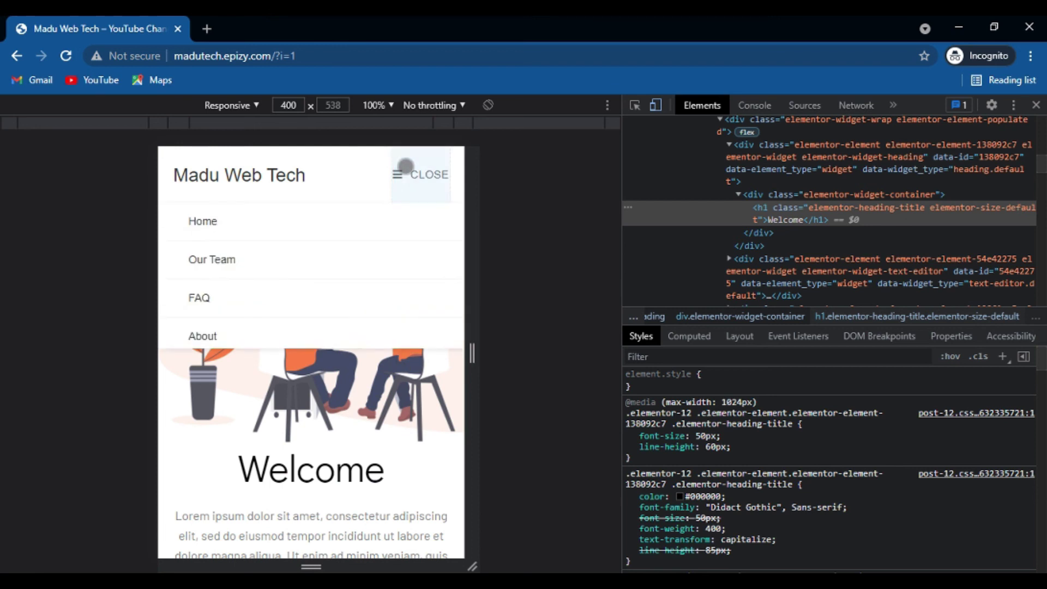
left_click(213, 370)
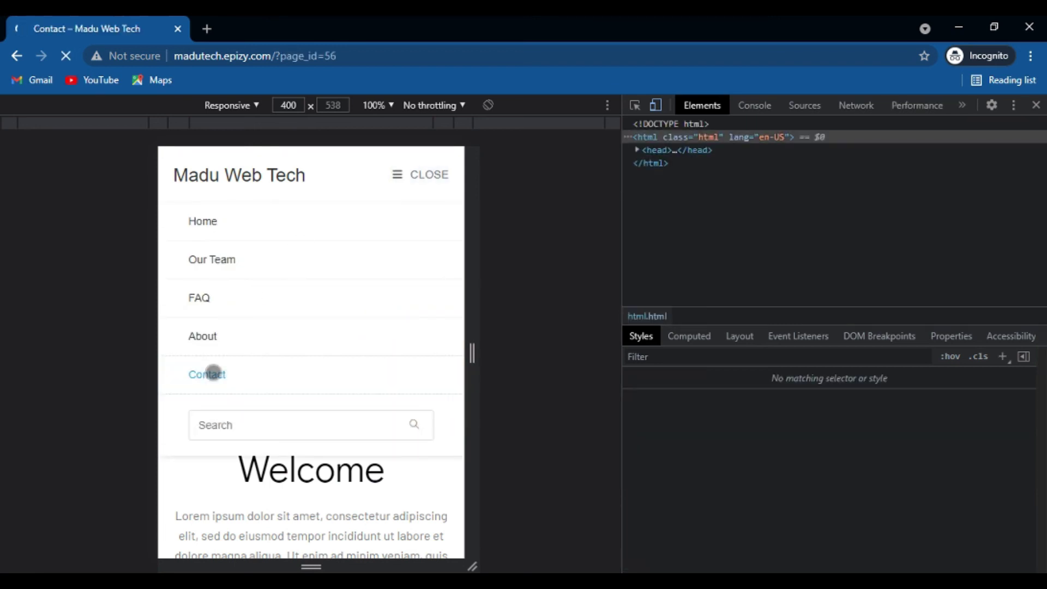
- Check the Contact form's name, email, subject and message fields in mobile view
scroll(213, 373, "down", 7)
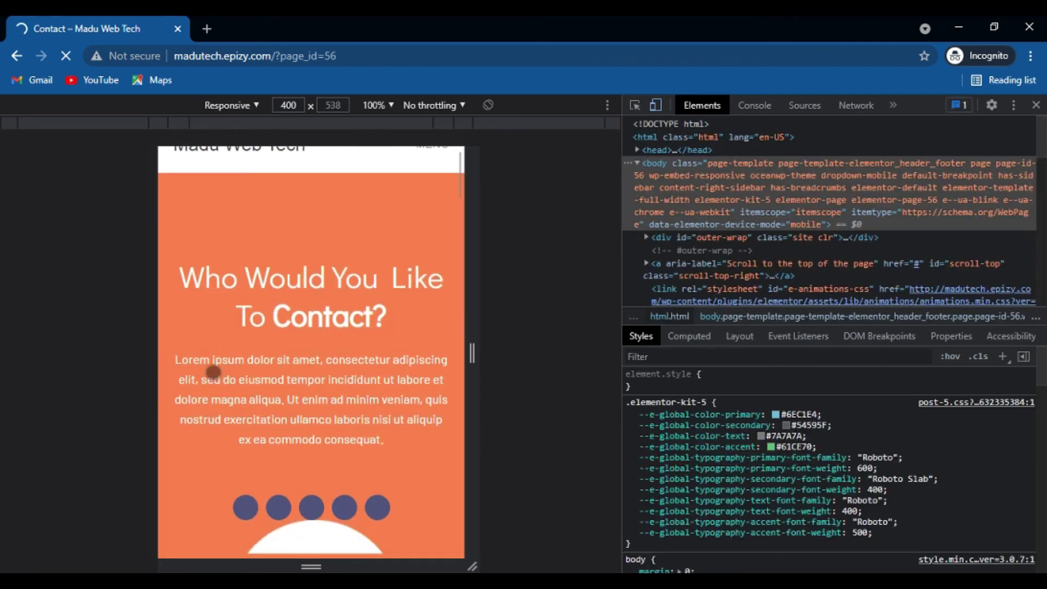
scroll(213, 373, "down", 4)
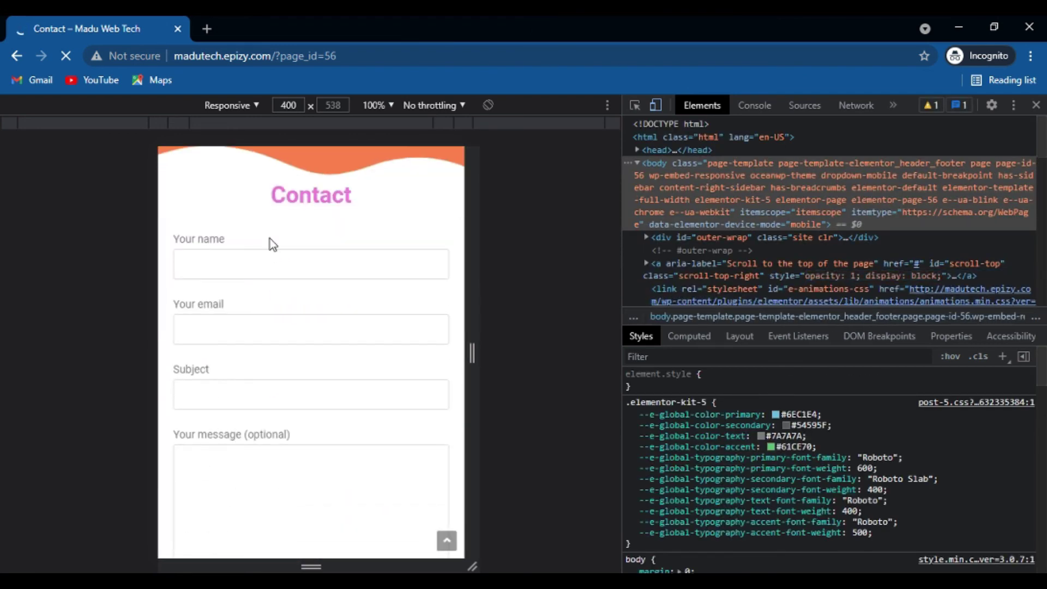
left_click(217, 278)
left_click(210, 318)
left_click(208, 390)
left_click(207, 440)
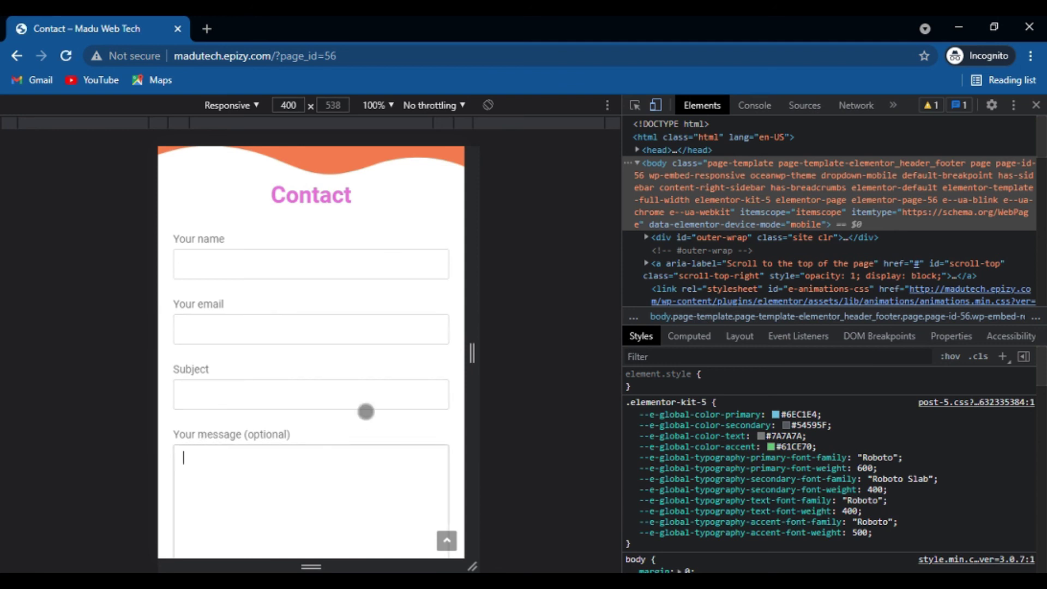
- Close DevTools and open Our Team from the header menu to view the team cards
left_click(1036, 104)
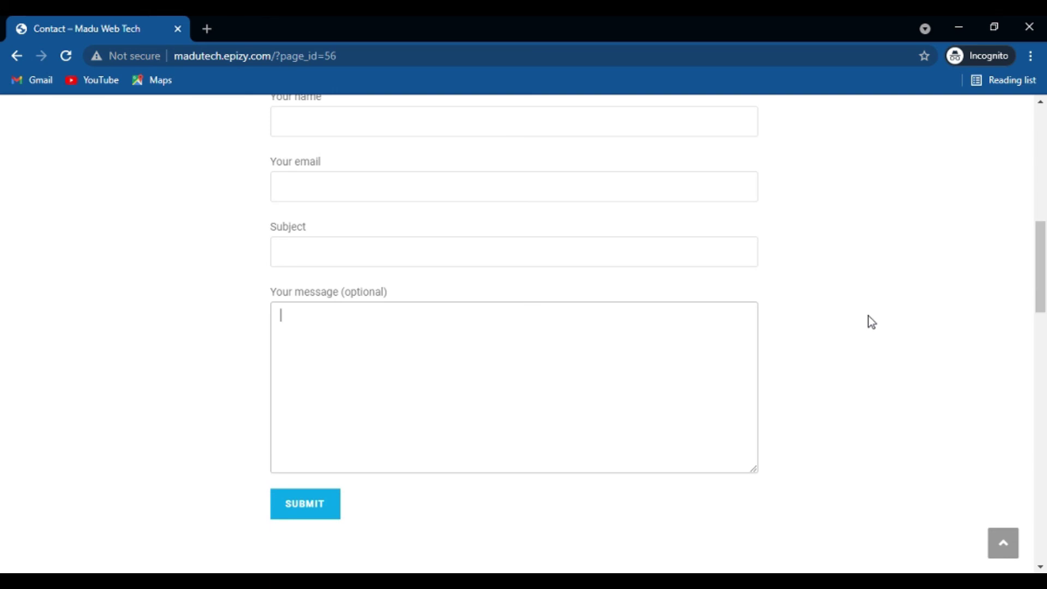
left_click(1007, 551)
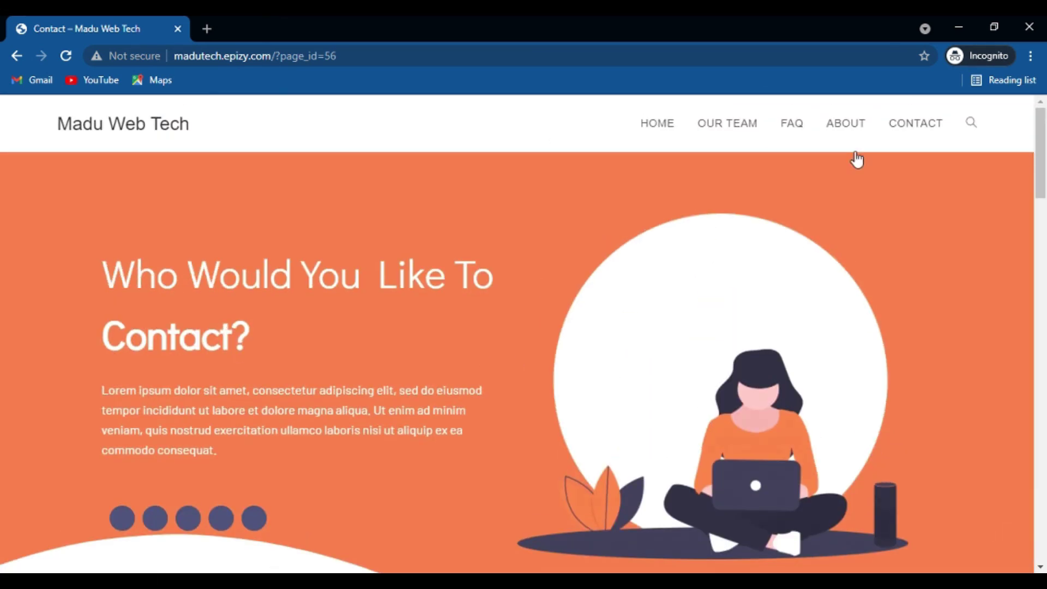
left_click(668, 129)
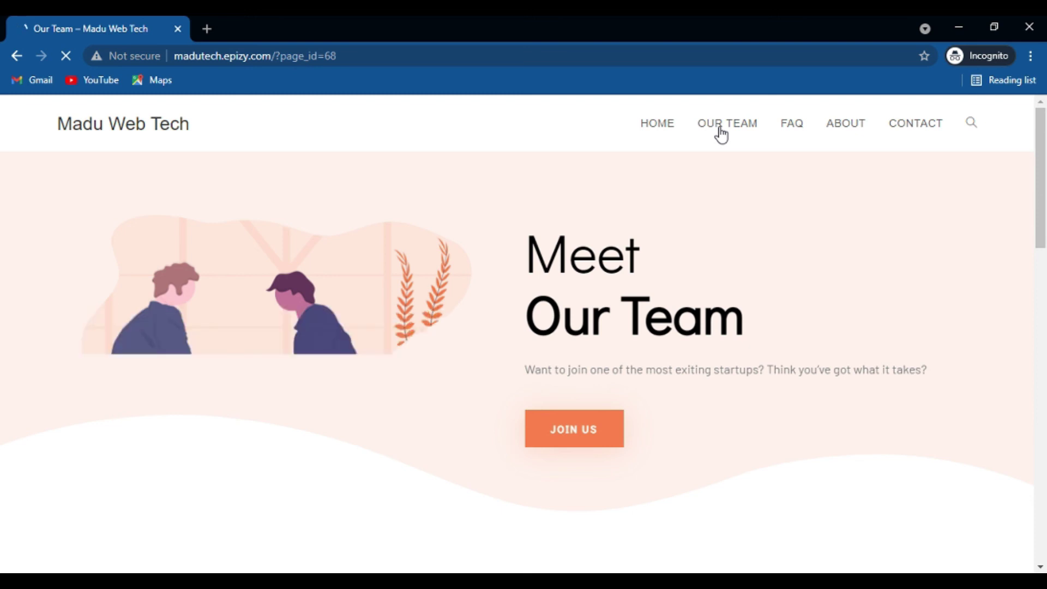
scroll(721, 134, "down", 3)
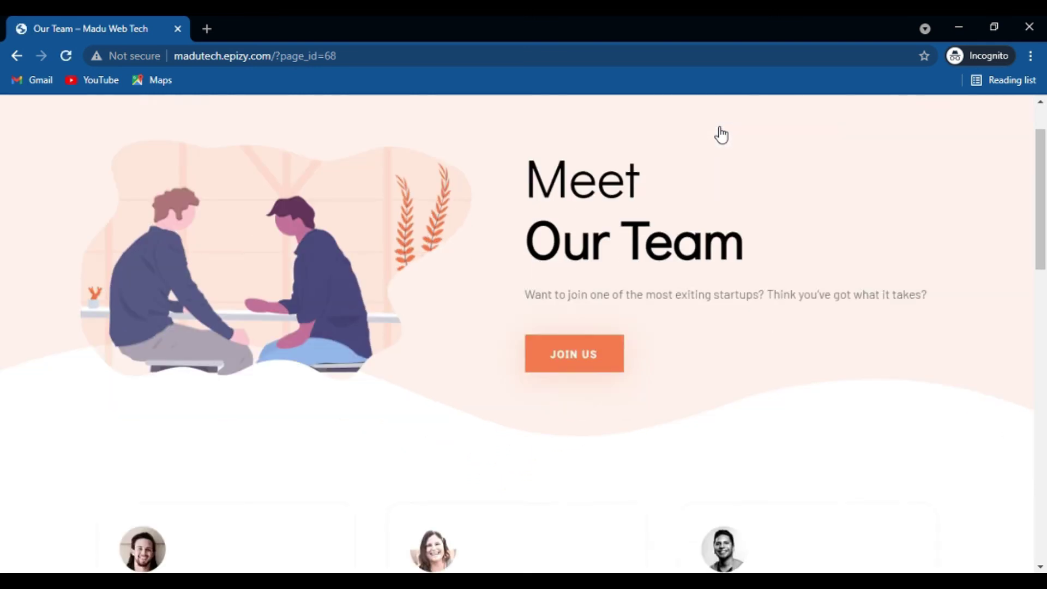
scroll(721, 134, "down", 6)
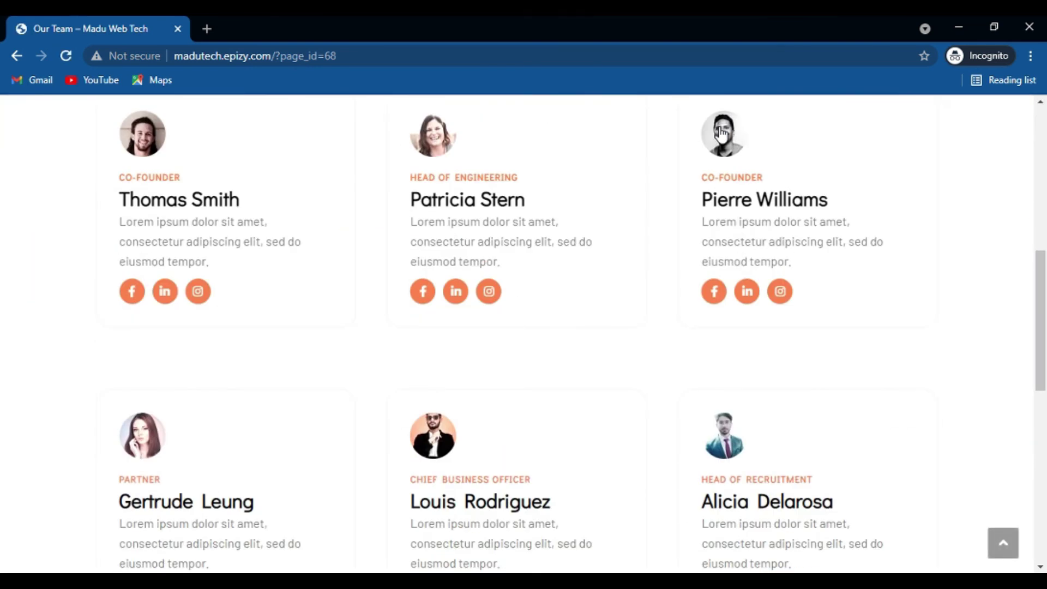
scroll(721, 134, "down", 4)
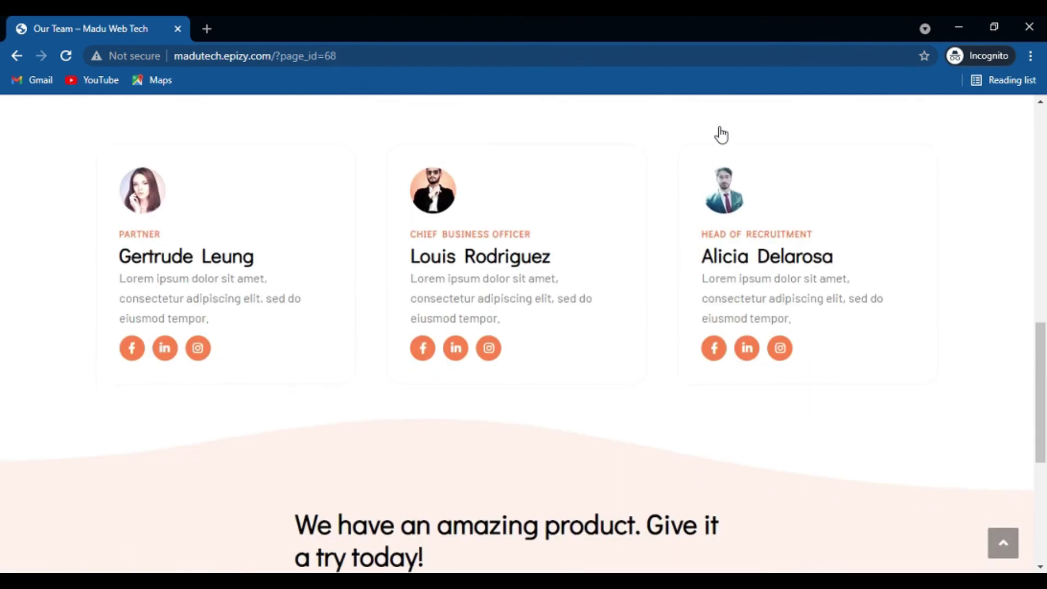